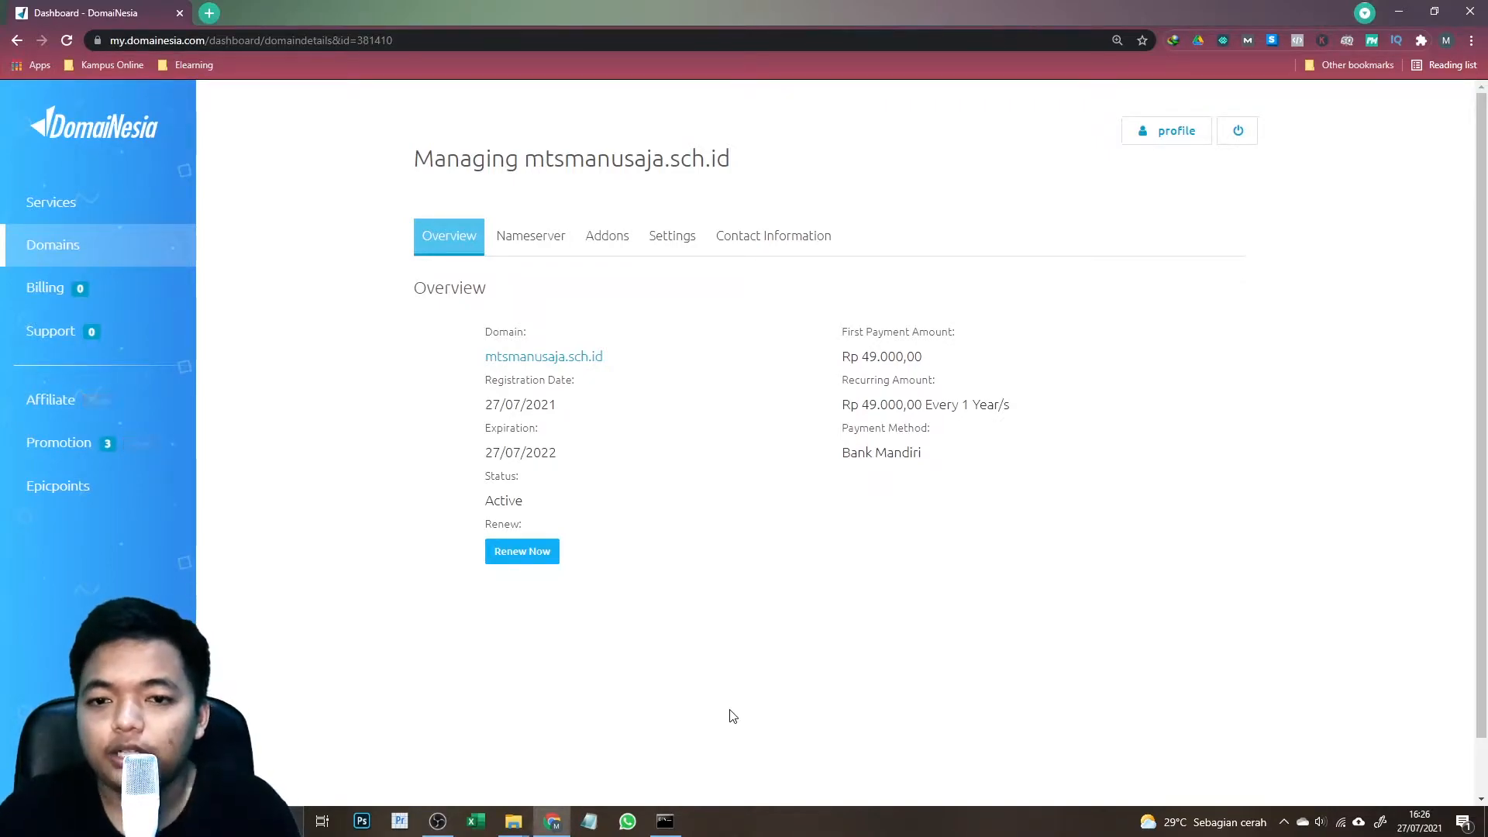
- Open the mtsmanusaja.sch.id hosting service and enter its cPanel home page by way of the Addon Domains shortcut
left_click(106, 213)
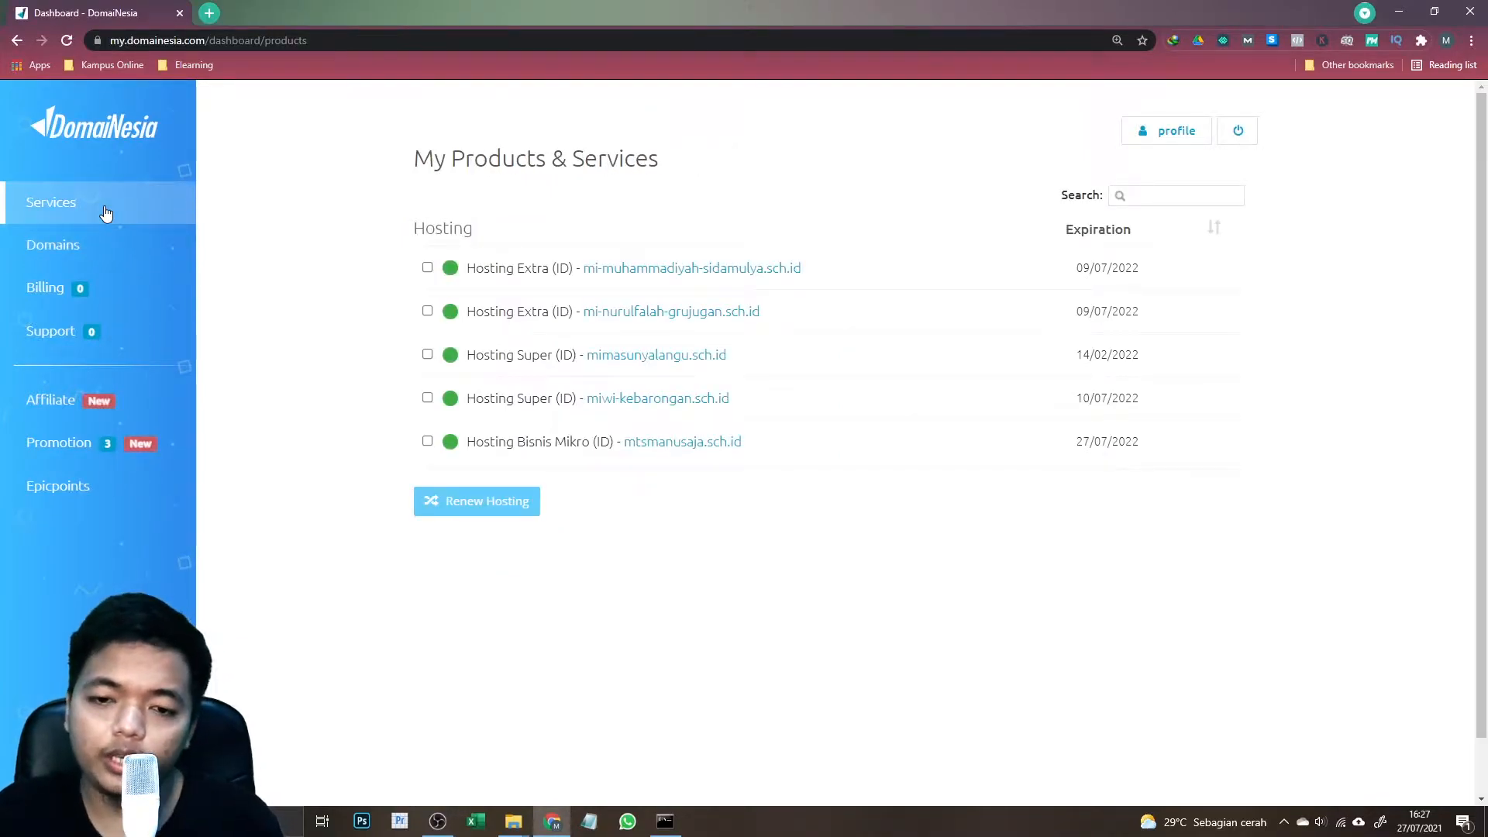
left_click(677, 453)
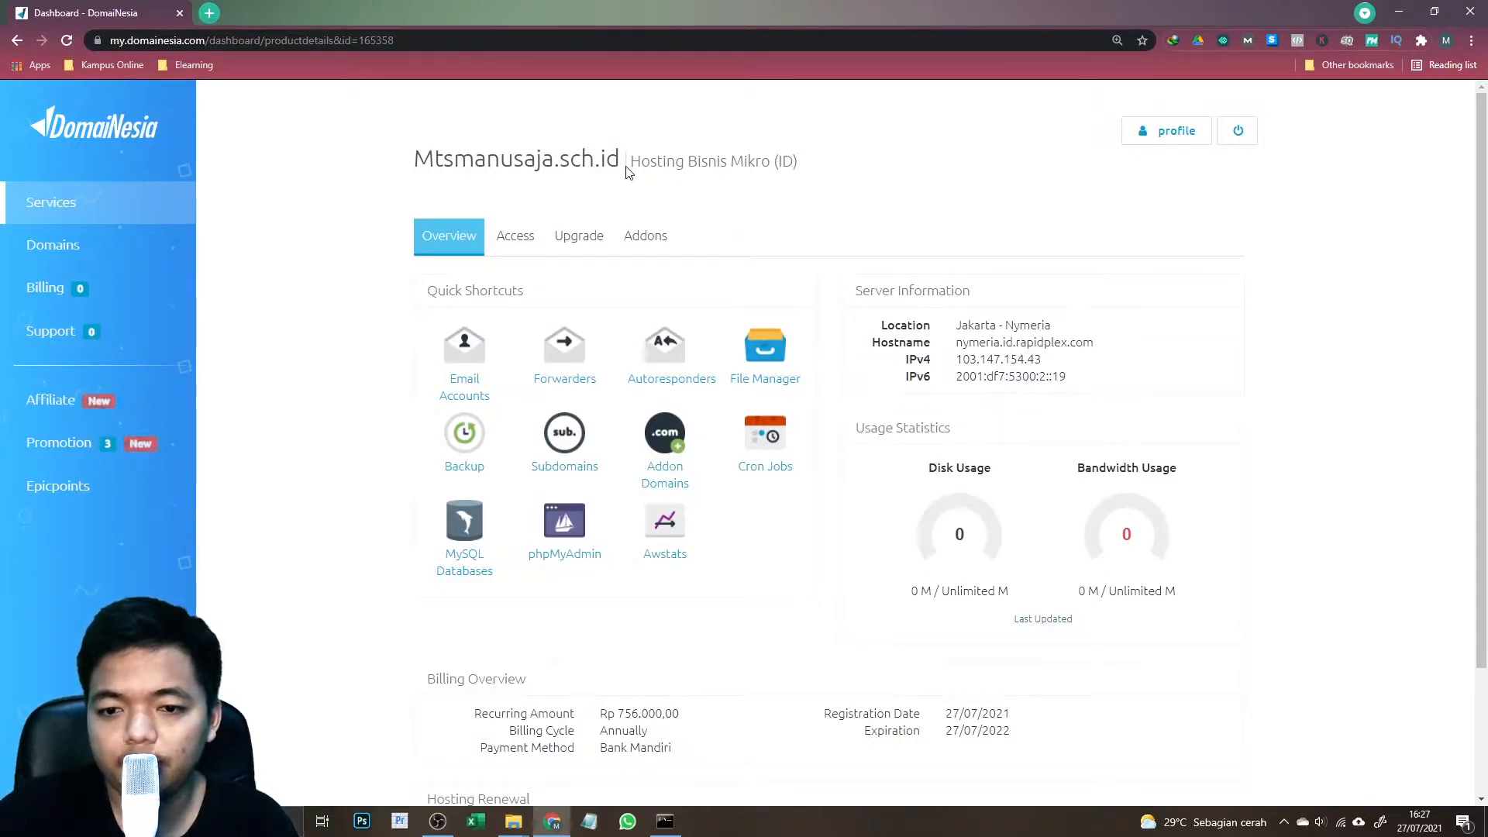
scroll(806, 574, "down", 2)
scroll(809, 570, "up", 2)
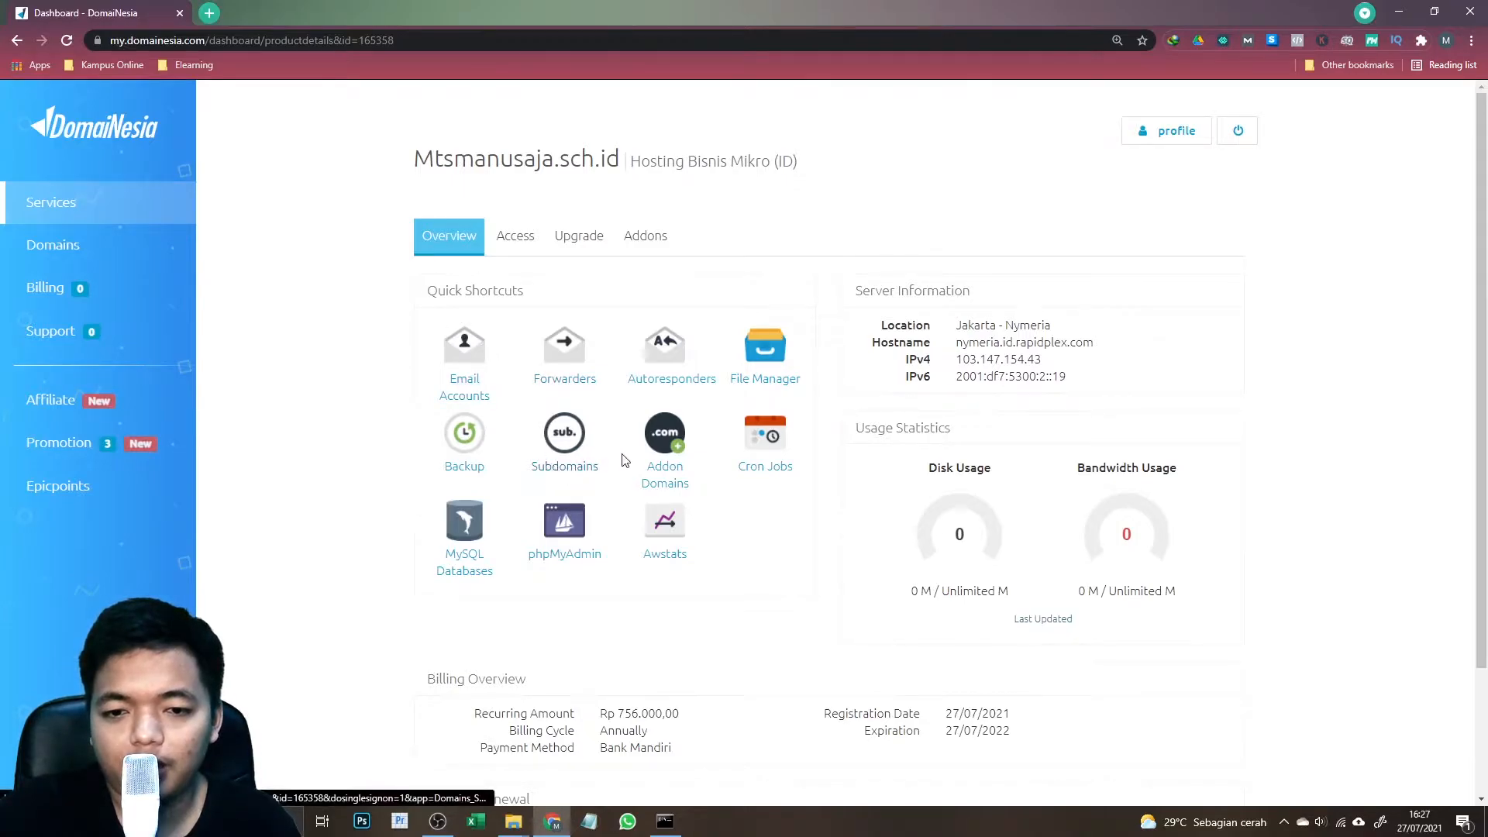
left_click(667, 467)
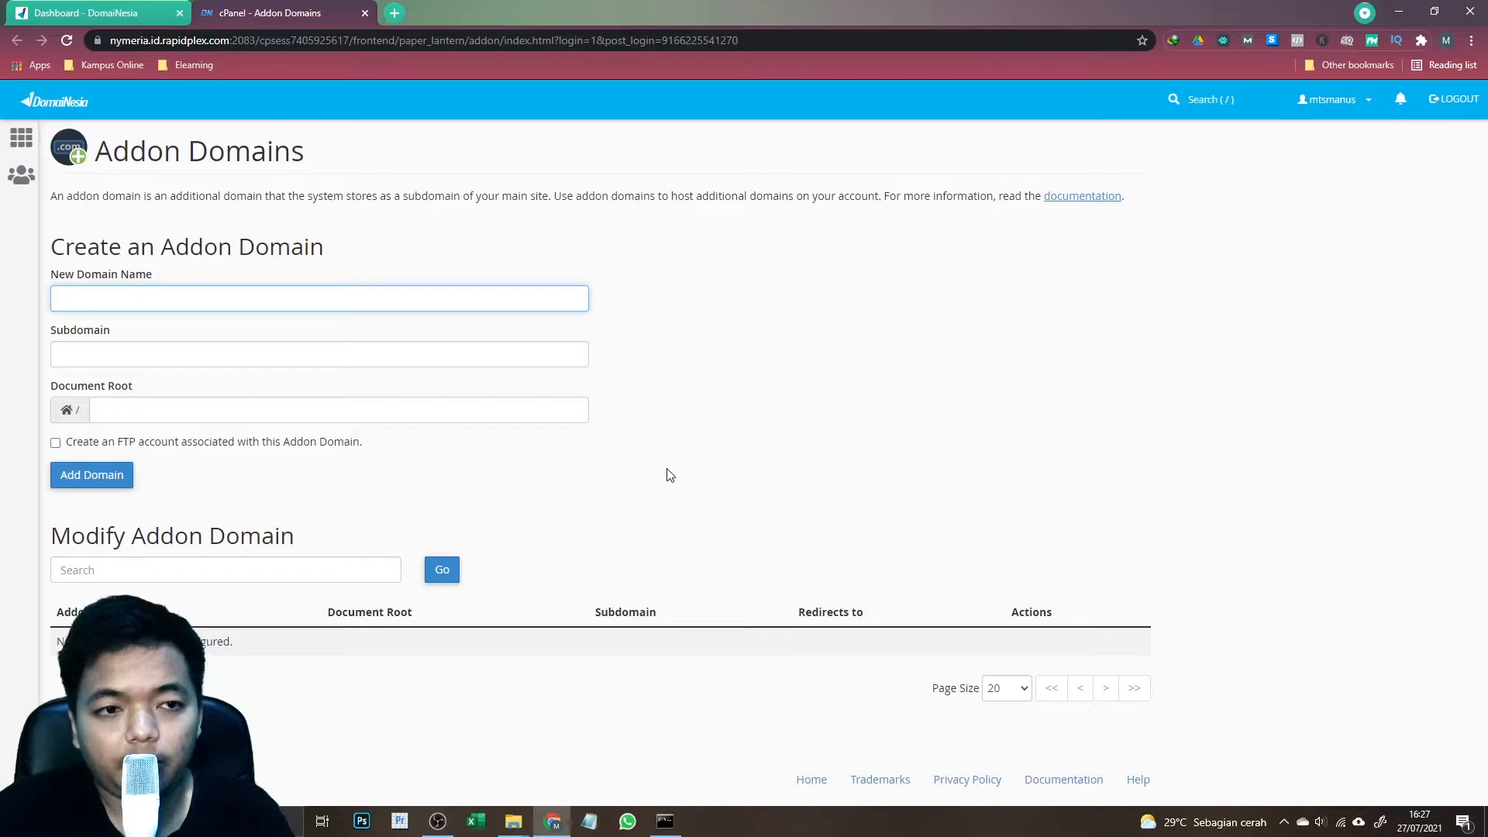
left_click(23, 147)
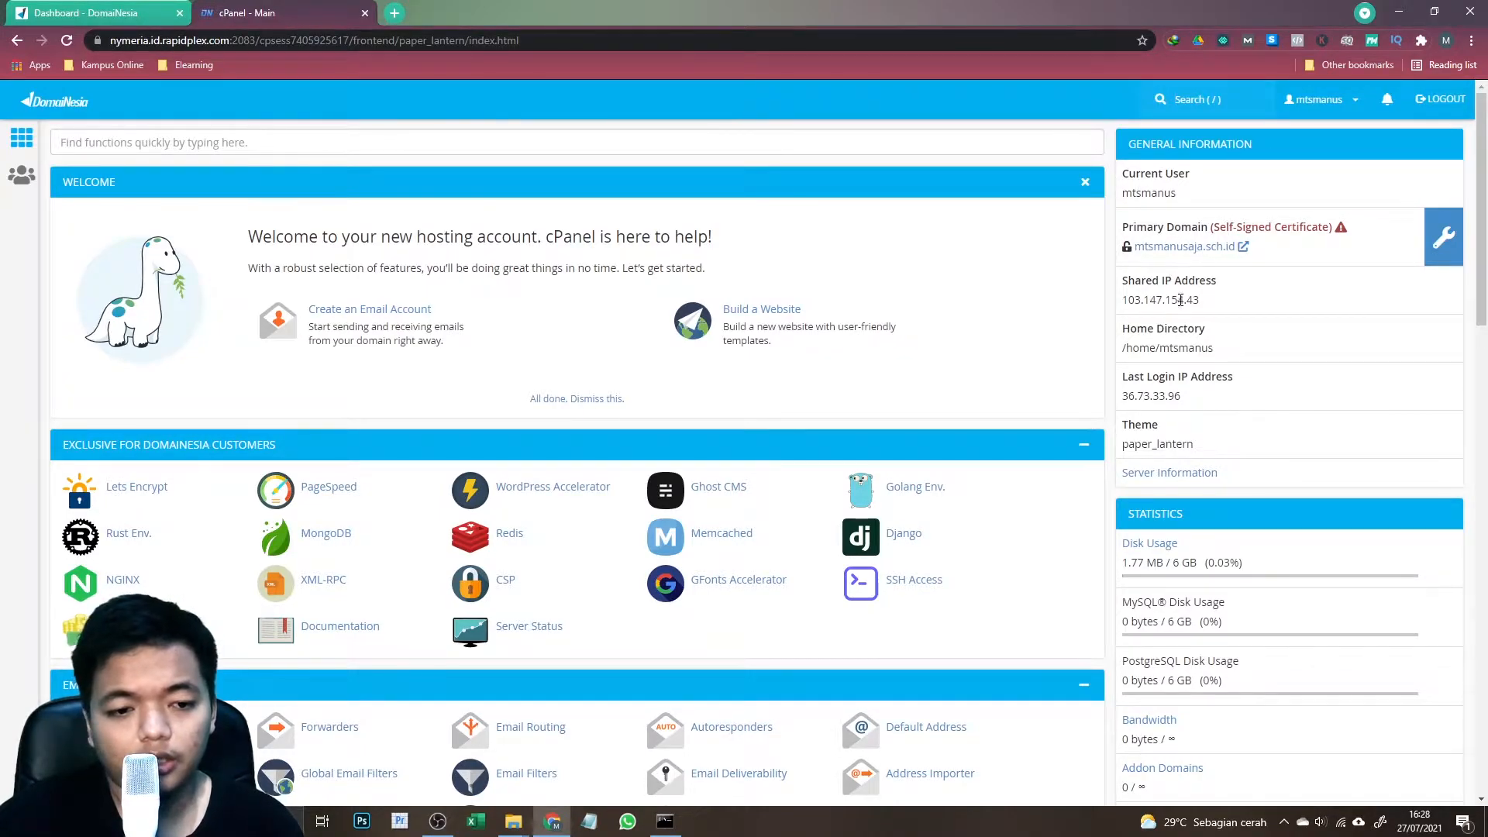
- Examine the hosting account's general information and its disk, bandwidth and domain usage statistics
scroll(1172, 240, "down", 3)
scroll(1172, 237, "up", 3)
scroll(1201, 372, "down", 5)
scroll(1202, 384, "up", 5)
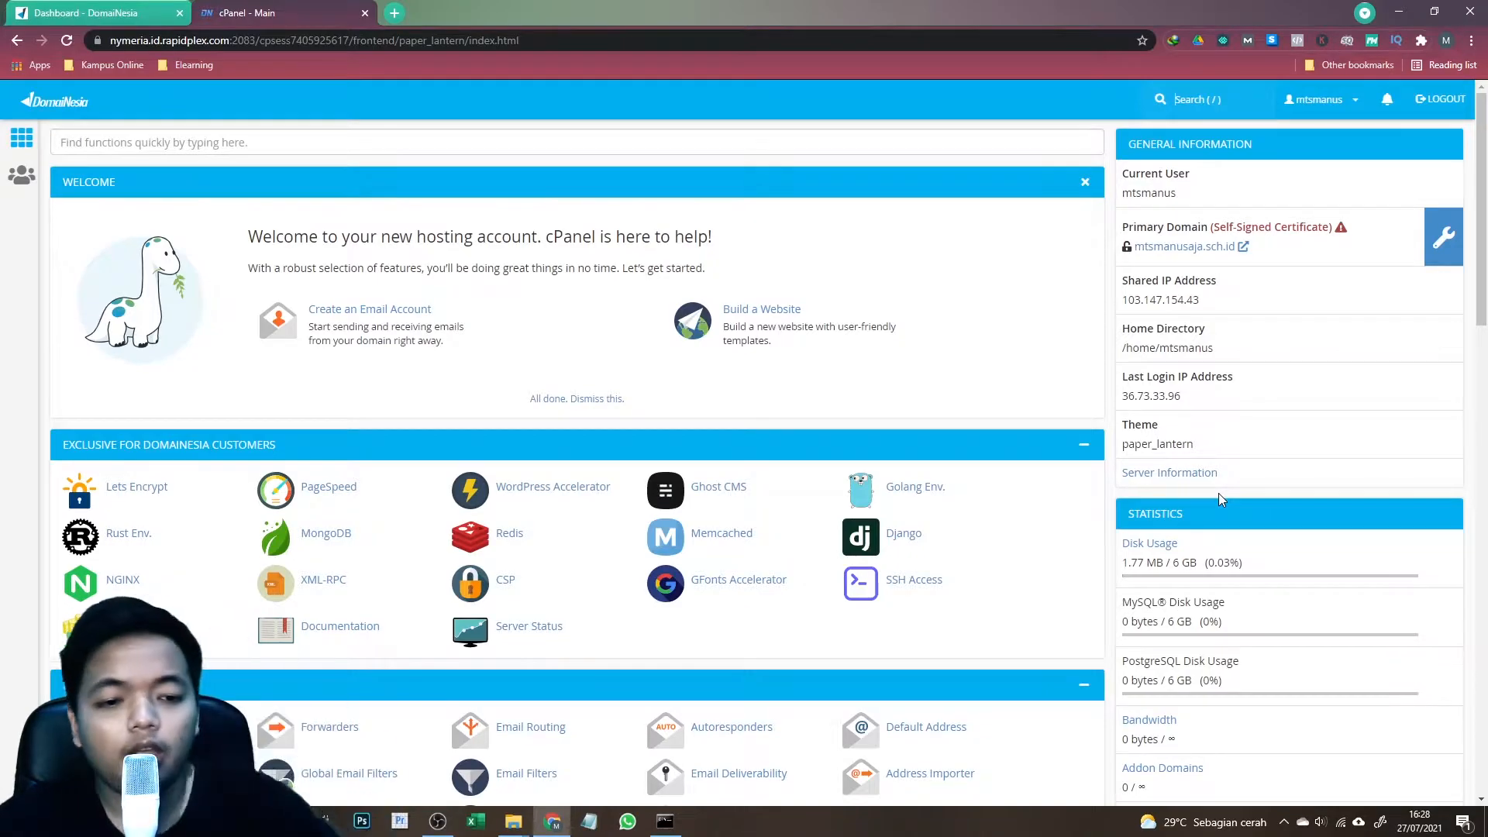
scroll(1248, 555, "down", 3)
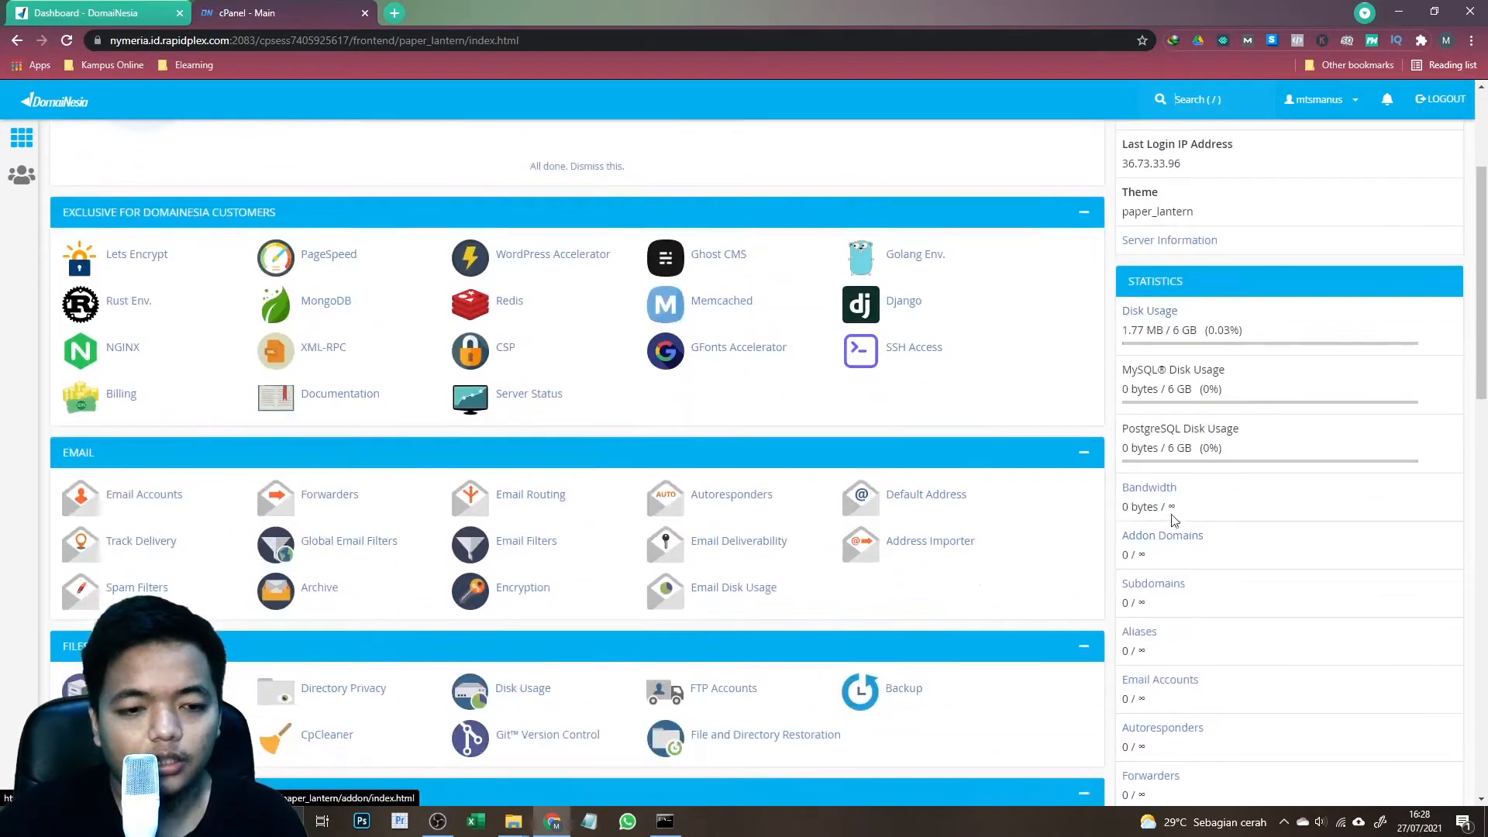
scroll(1186, 399, "up", 3)
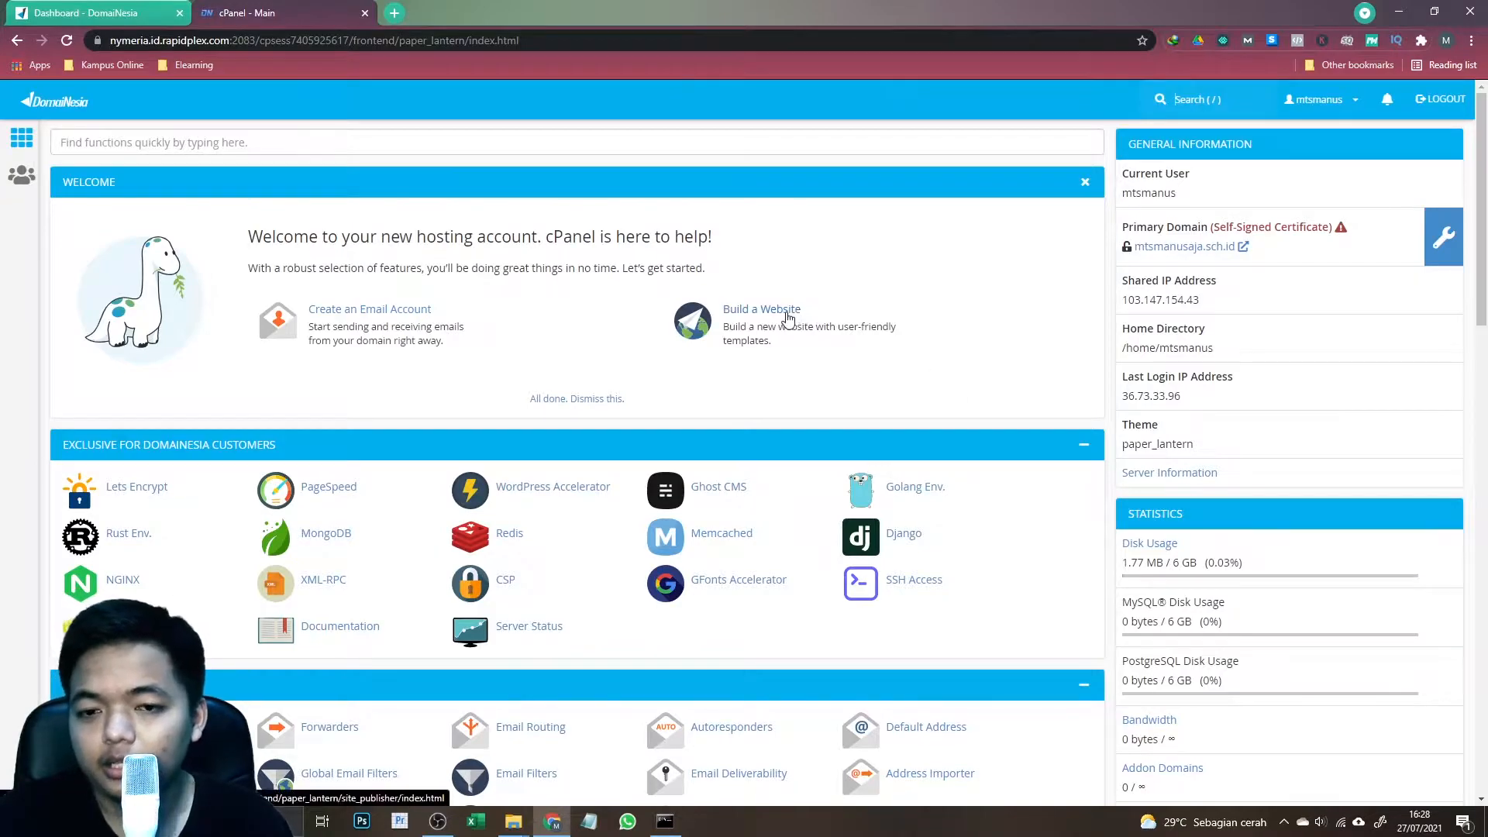
- Create the subdomain elearning under mtsmanusaja.sch.id with document root elearning.mtsmanusaja.sch.id, and return to the subdomain list
scroll(788, 318, "down", 7)
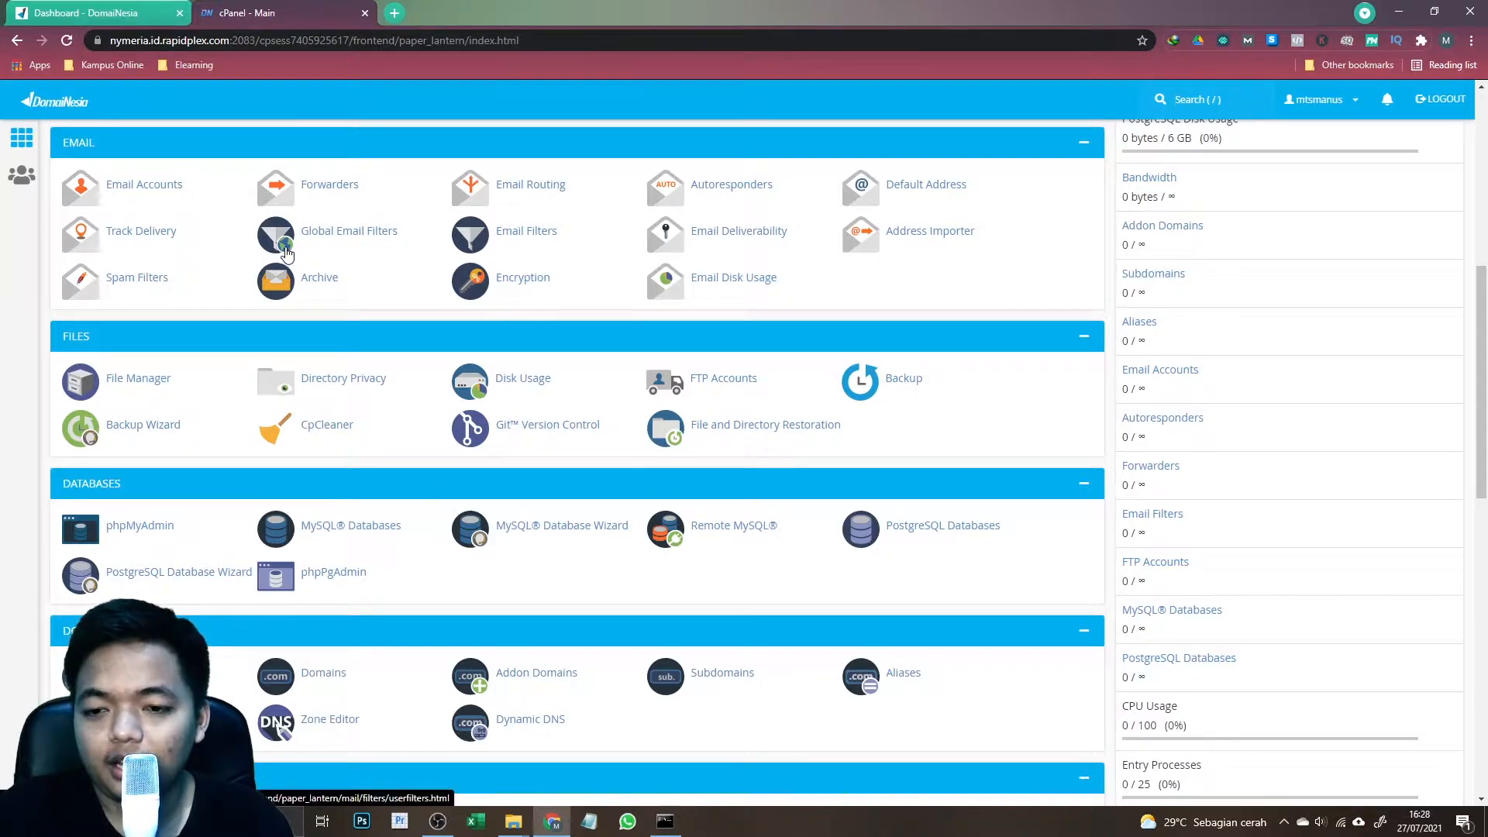
scroll(465, 326, "down", 2)
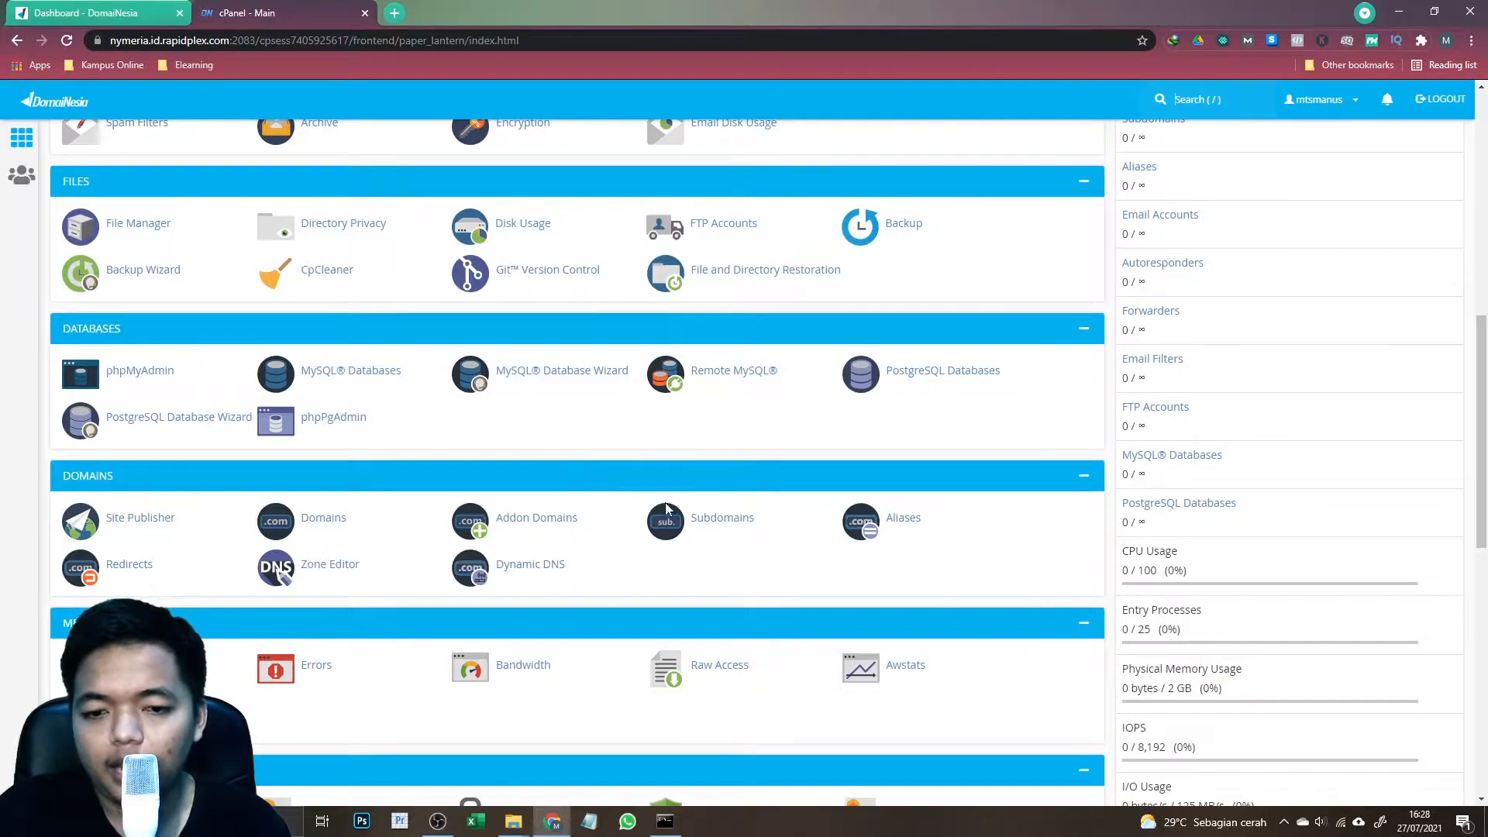
left_click(711, 525)
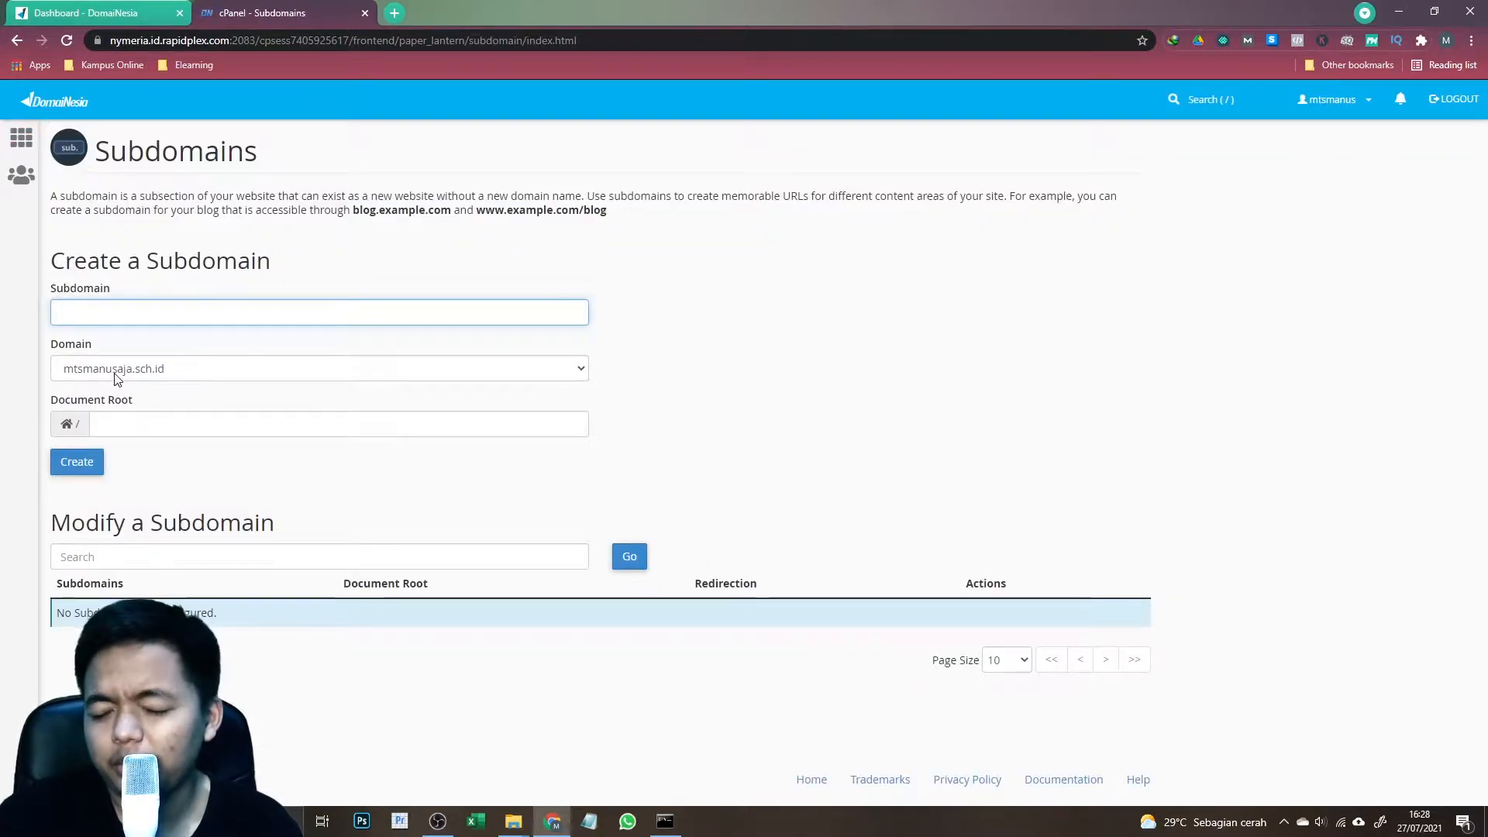
left_click(113, 313)
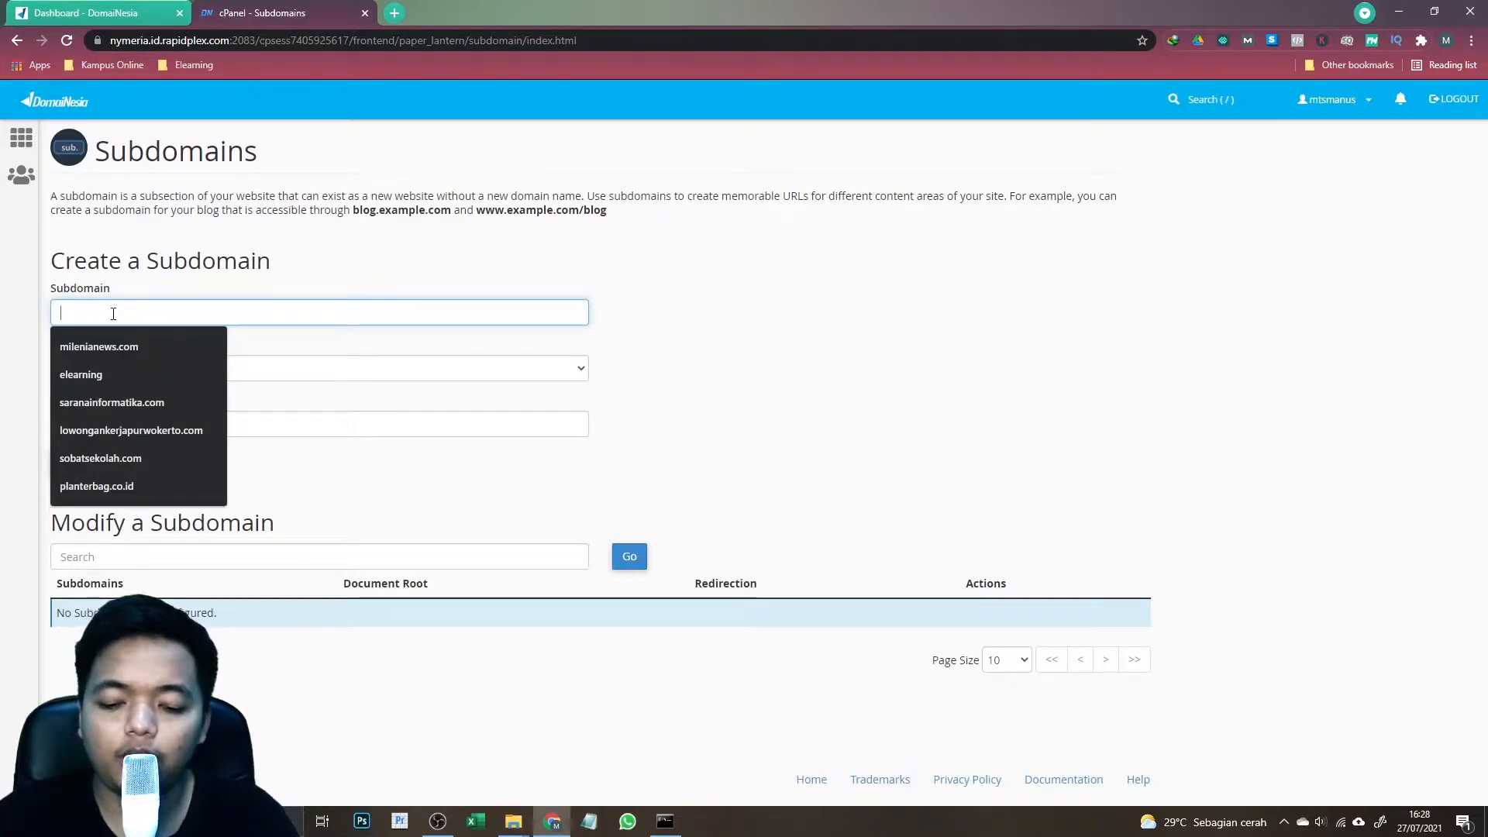
type("e")
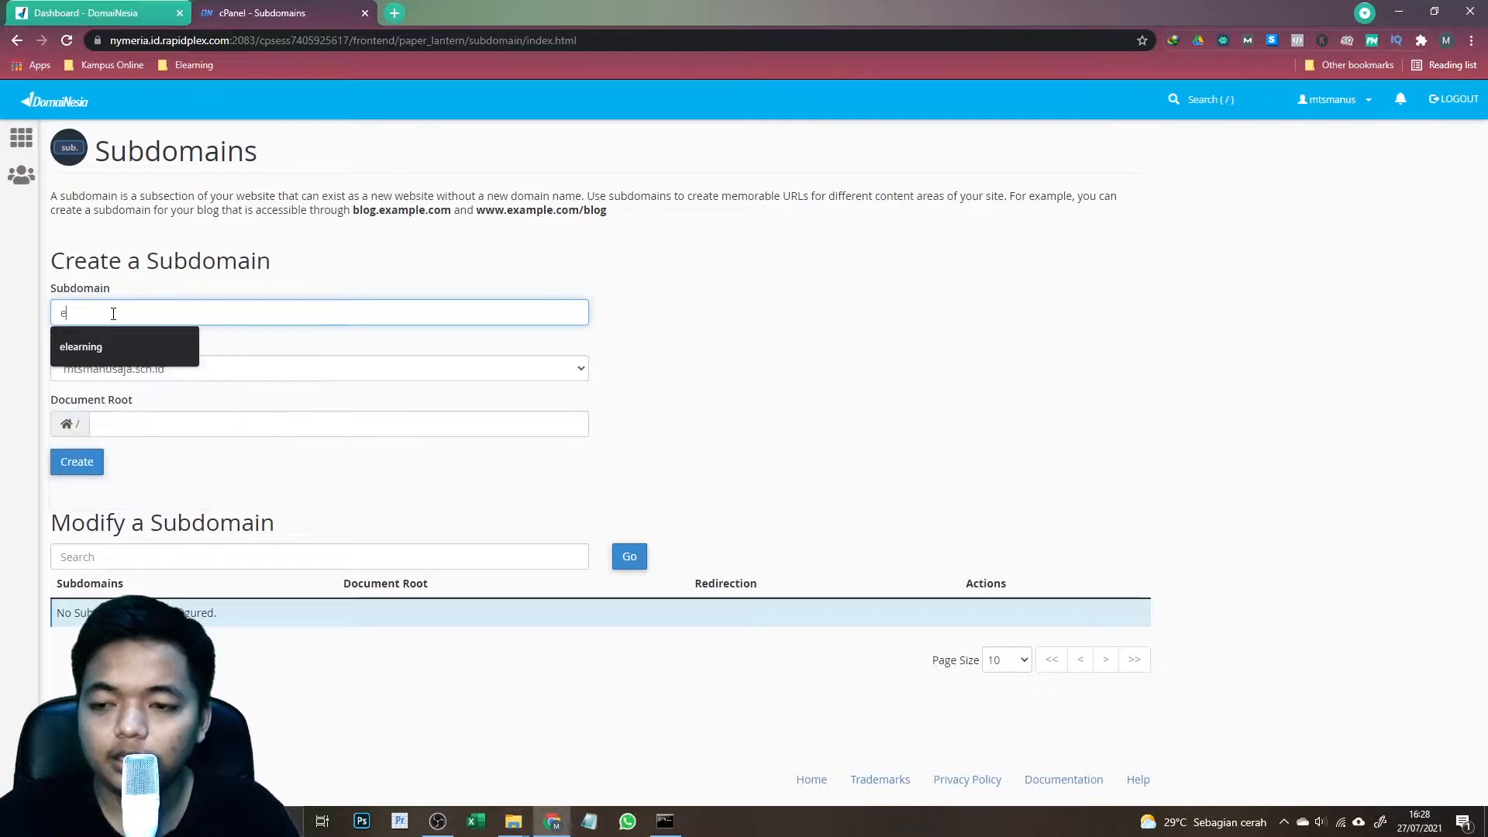
type("learning")
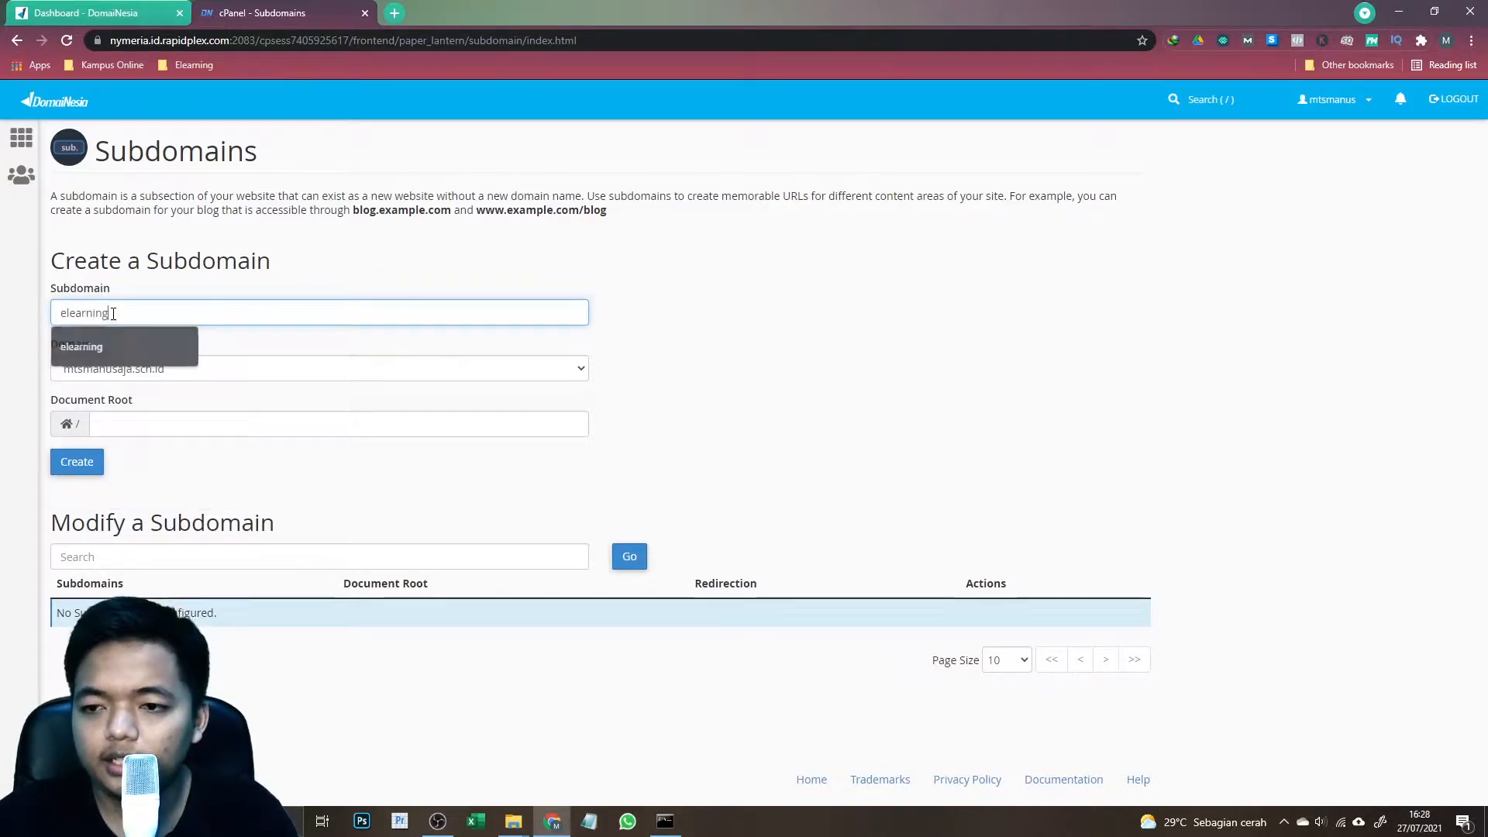
key("Tab")
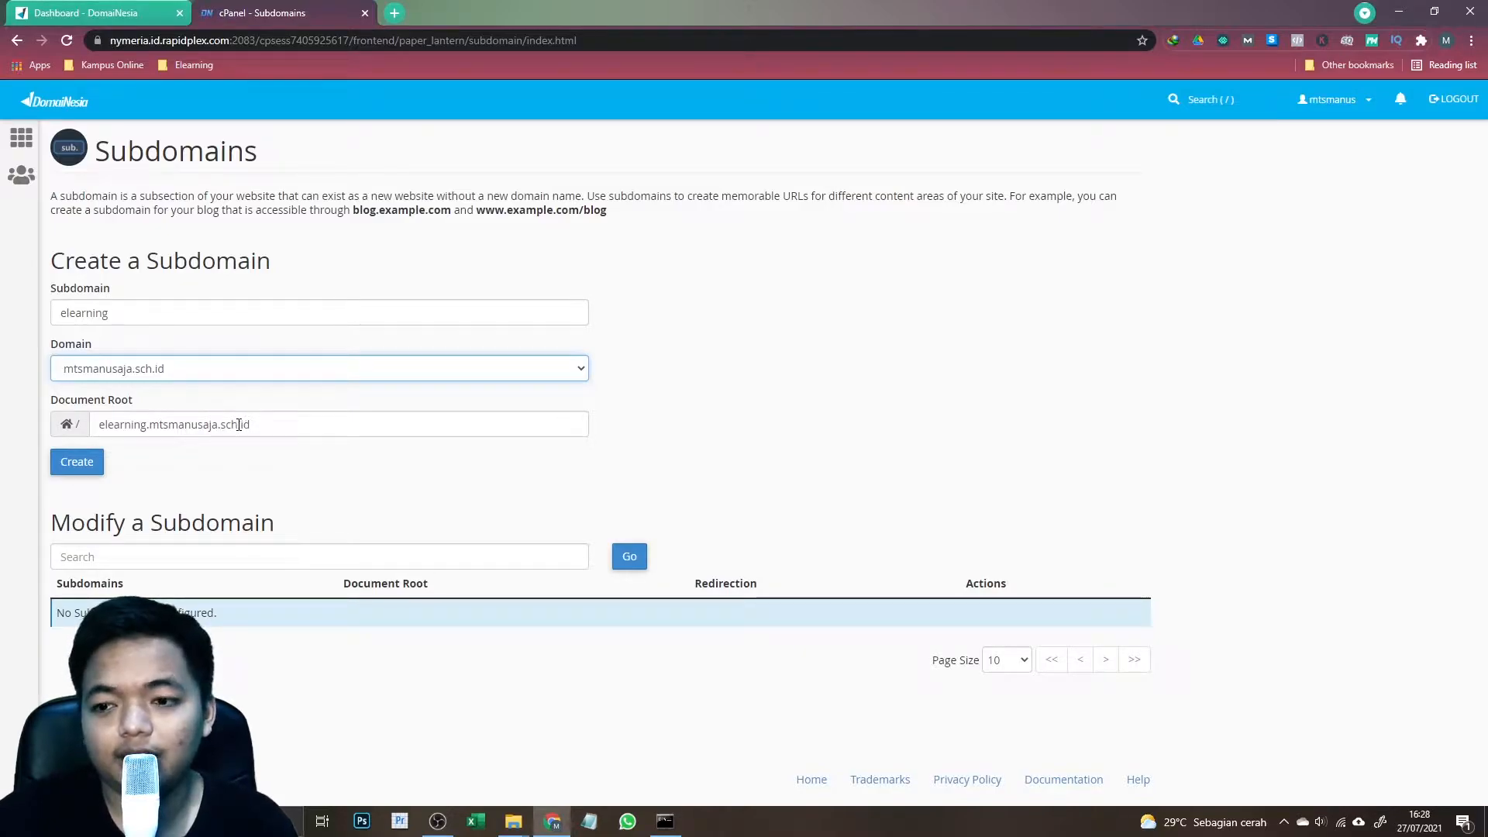
left_click(75, 464)
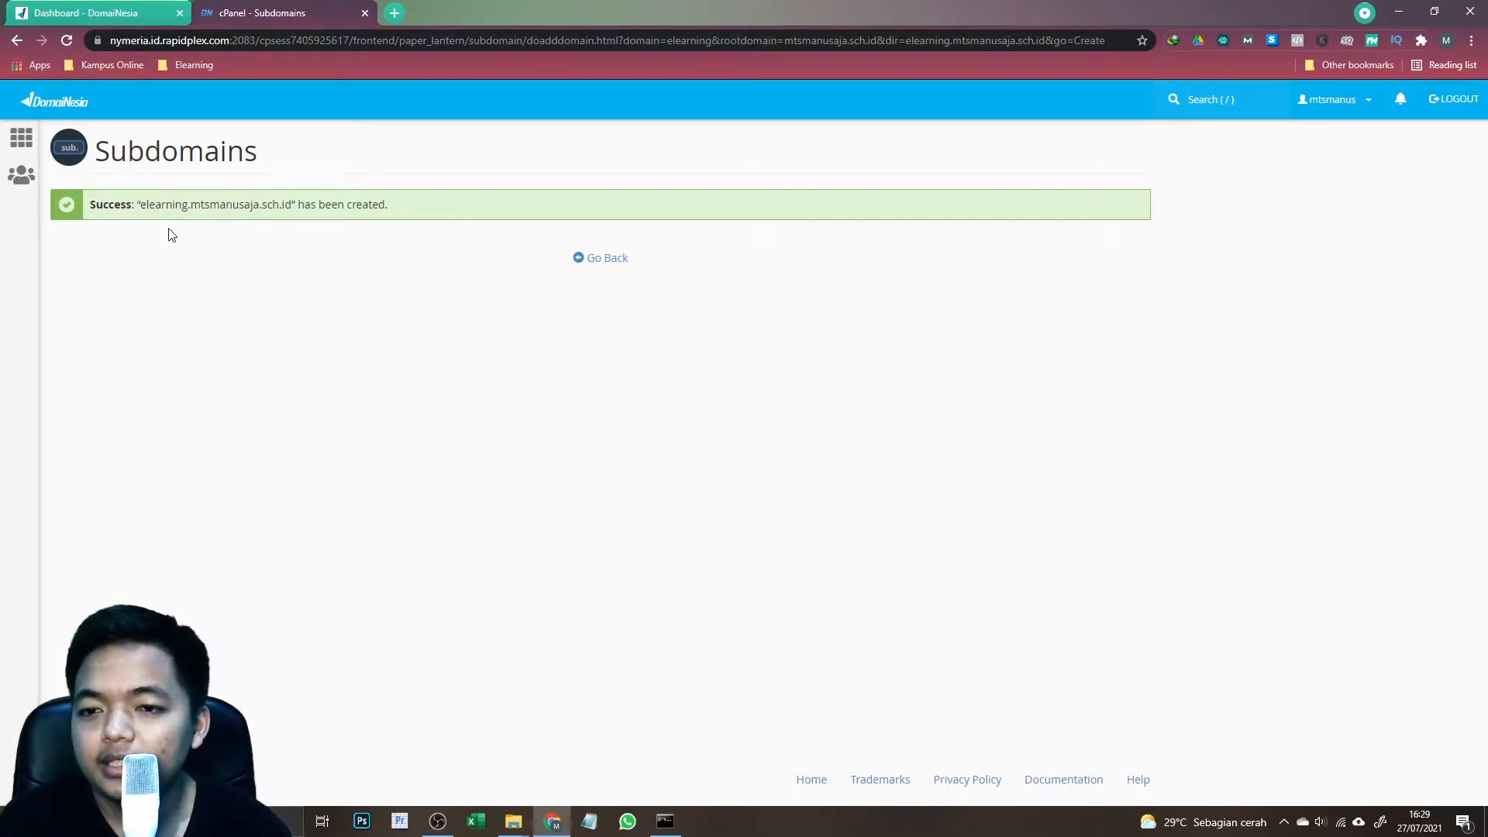
left_click(601, 265)
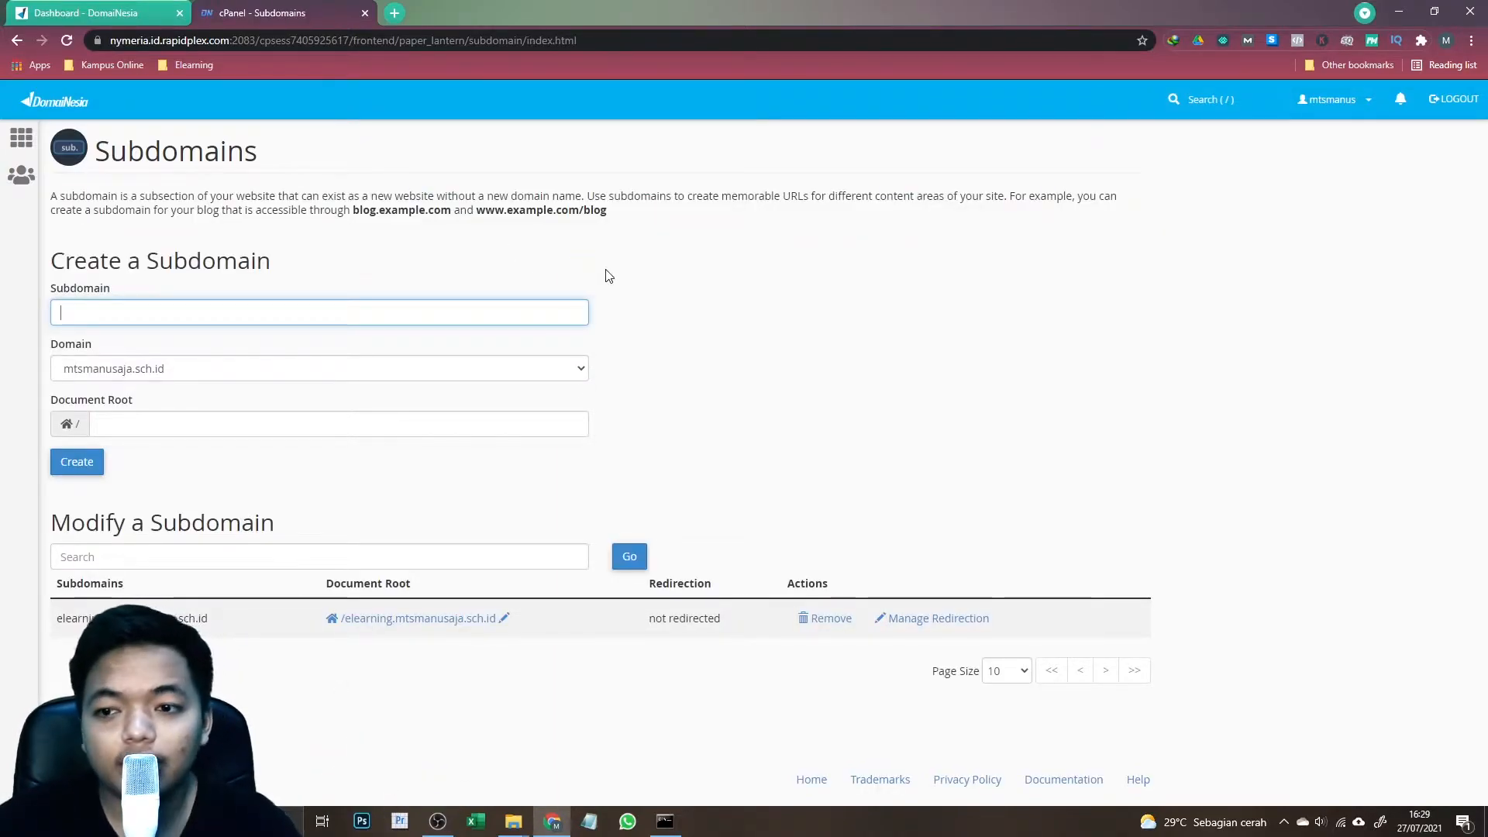
- Create the subdomain rdm under mtsmanusaja.sch.id with document root rdm.mtsmanusaja.sch.id, and return to the subdomain list
type("rdm")
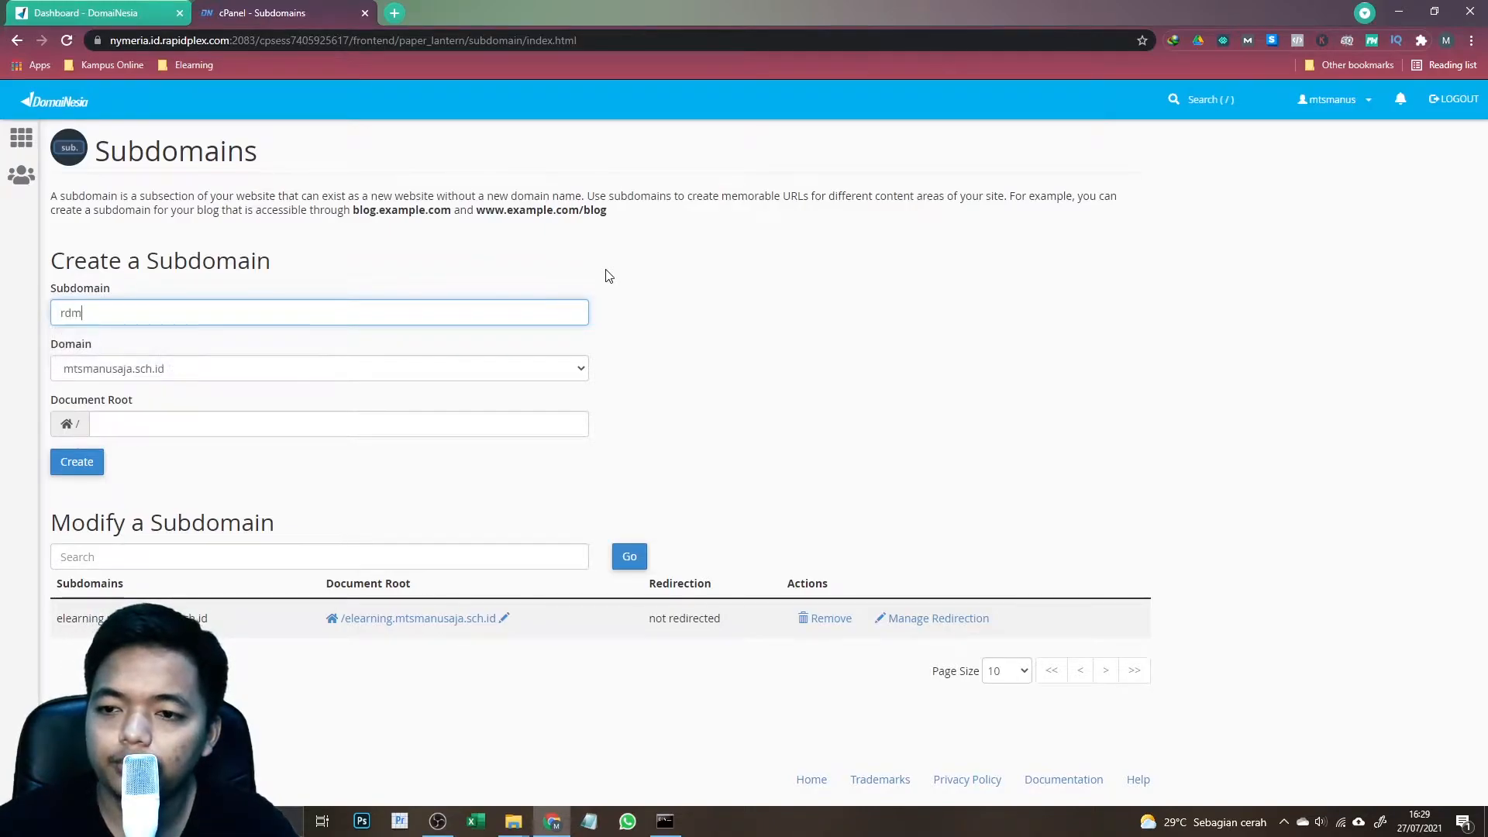
key("Tab")
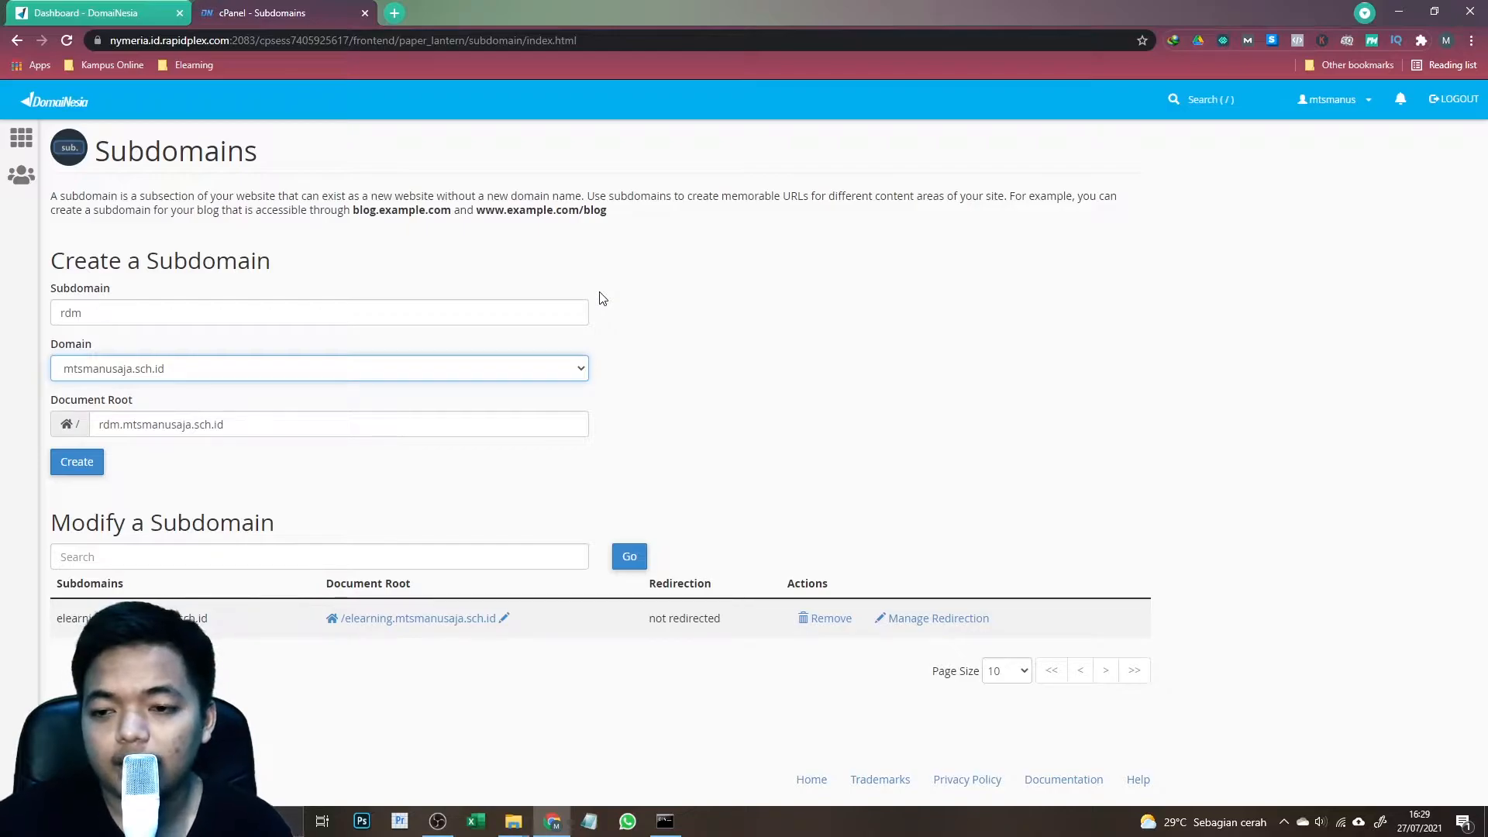
left_click(92, 461)
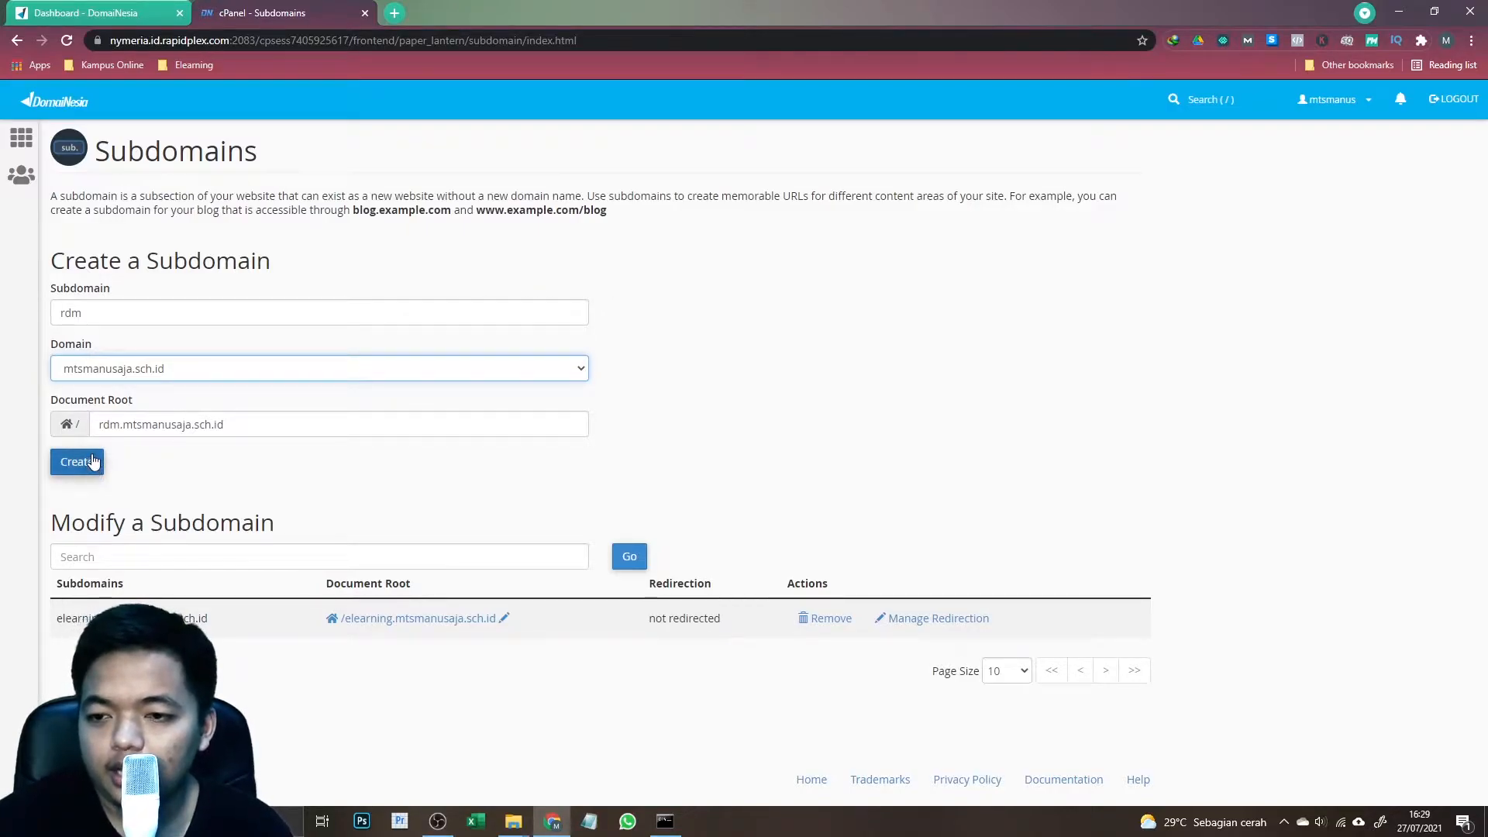
left_click(91, 461)
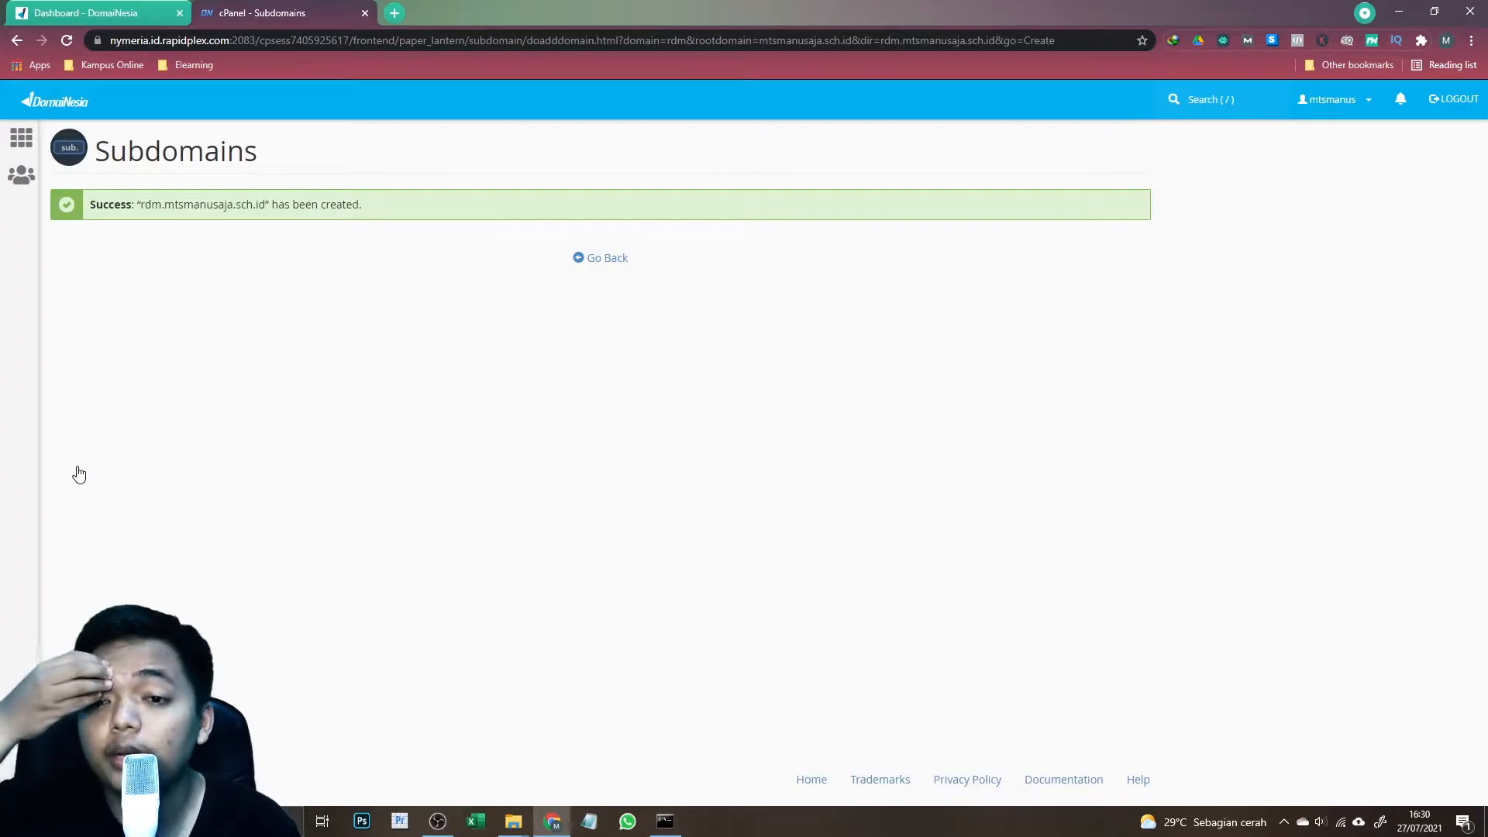
left_click(609, 265)
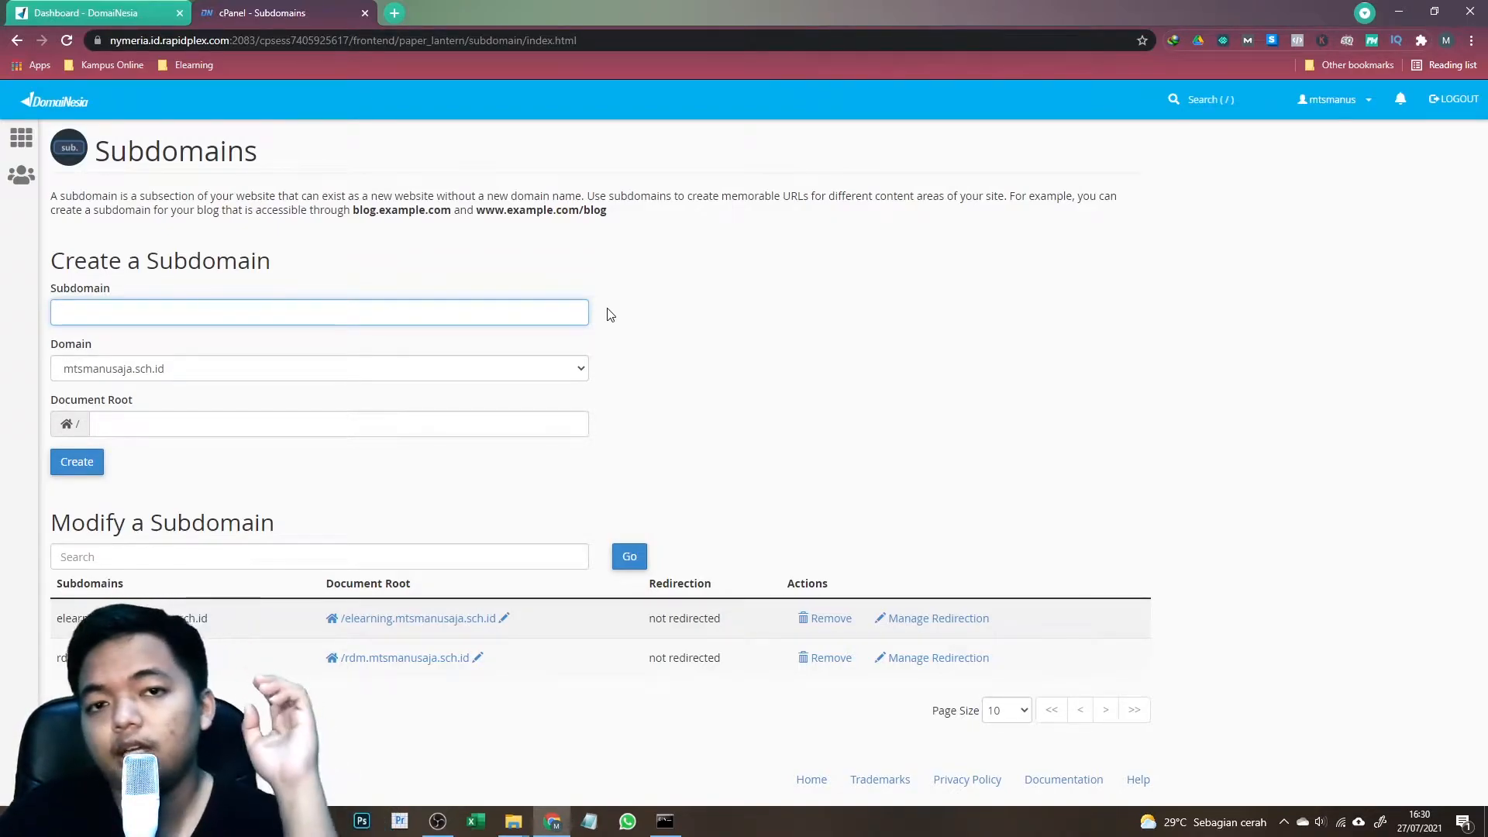
- Create a MySQL database named elearning after the fixed mtsmanus_ prefix
left_click(14, 145)
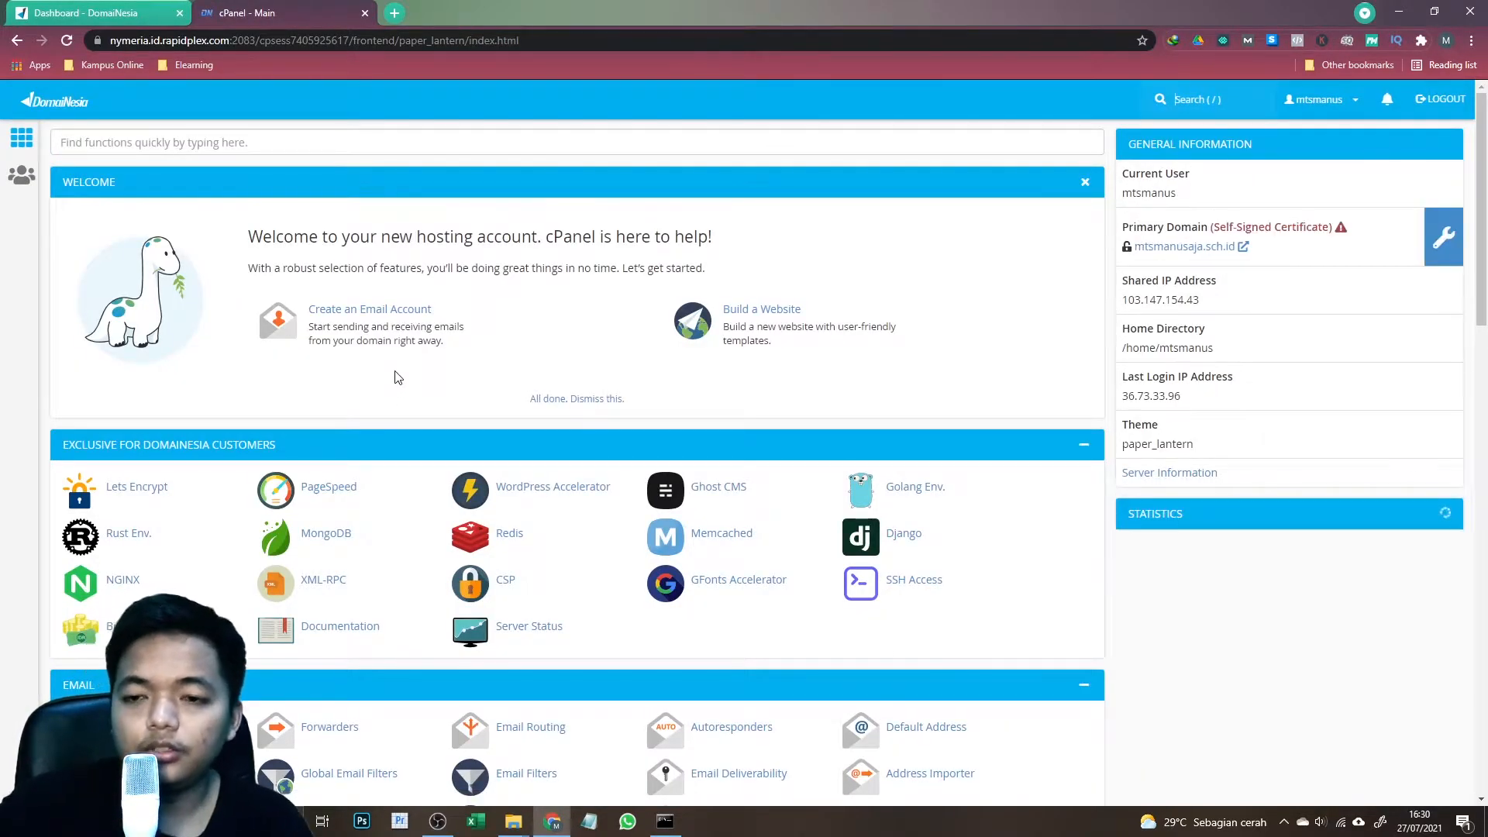
scroll(397, 376, "down", 4)
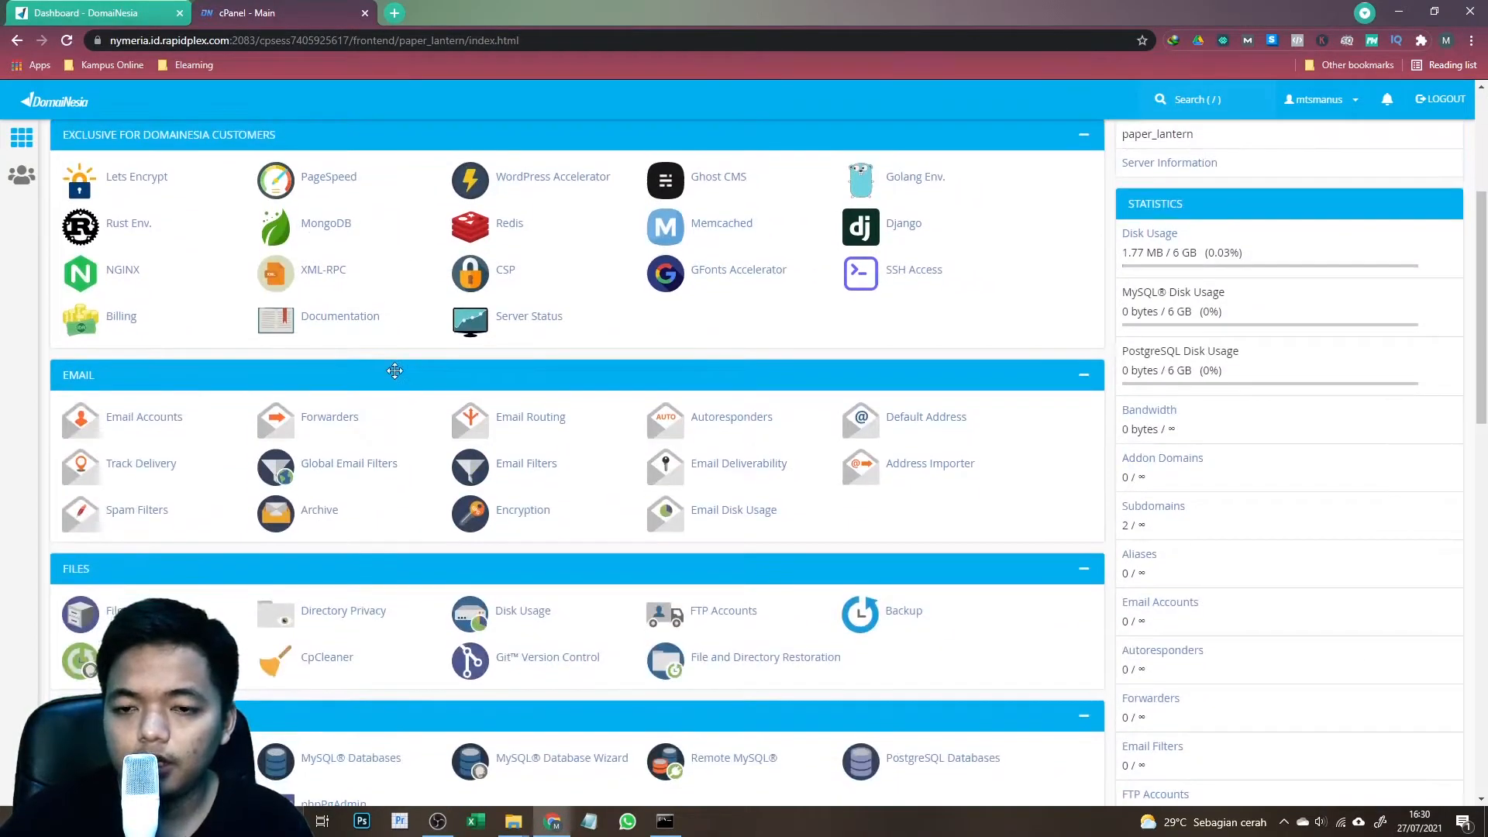
scroll(395, 370, "down", 2)
scroll(395, 371, "down", 1)
key("/")
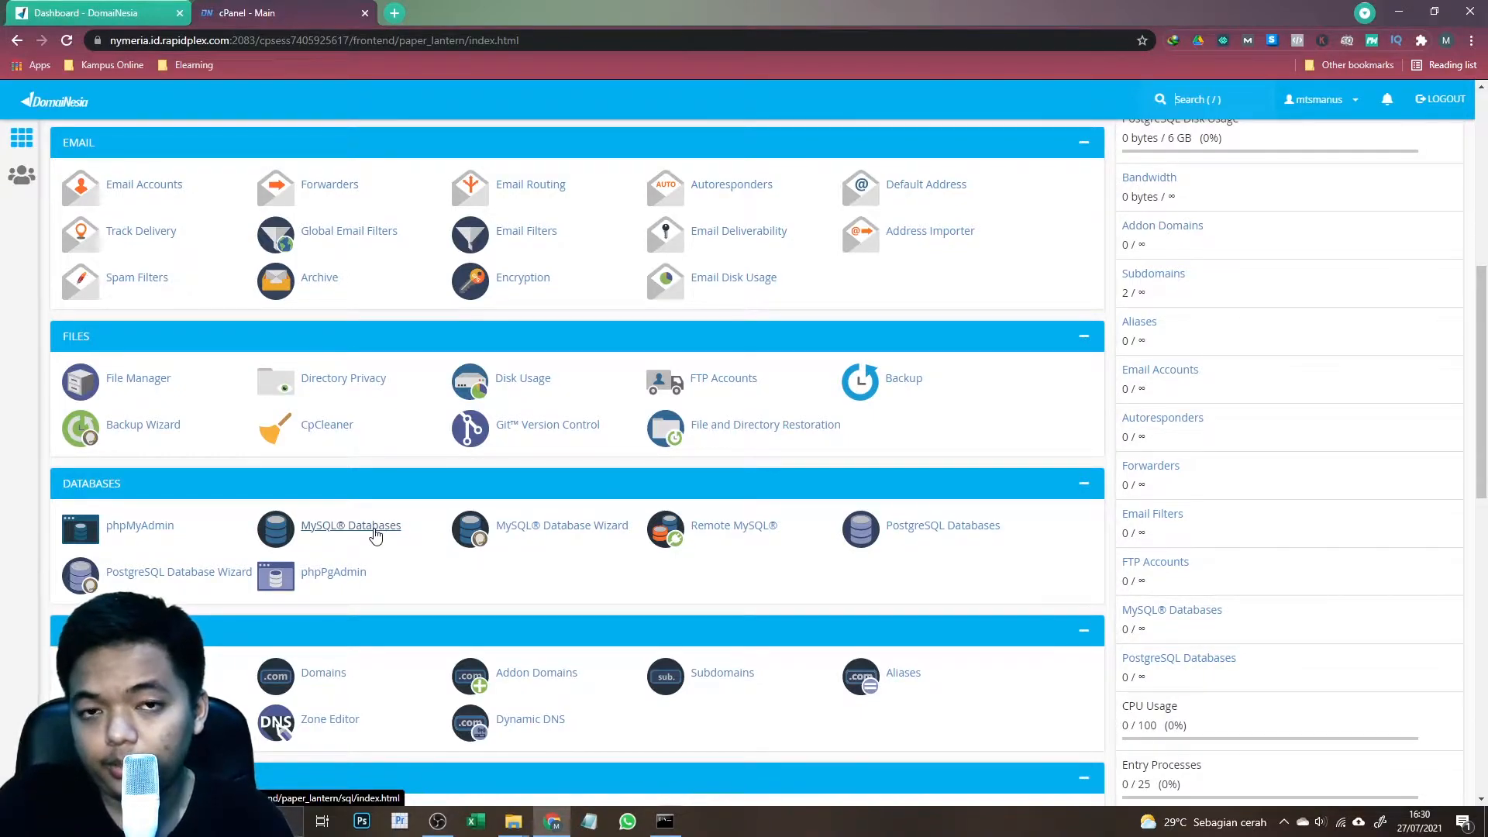
left_click(376, 535)
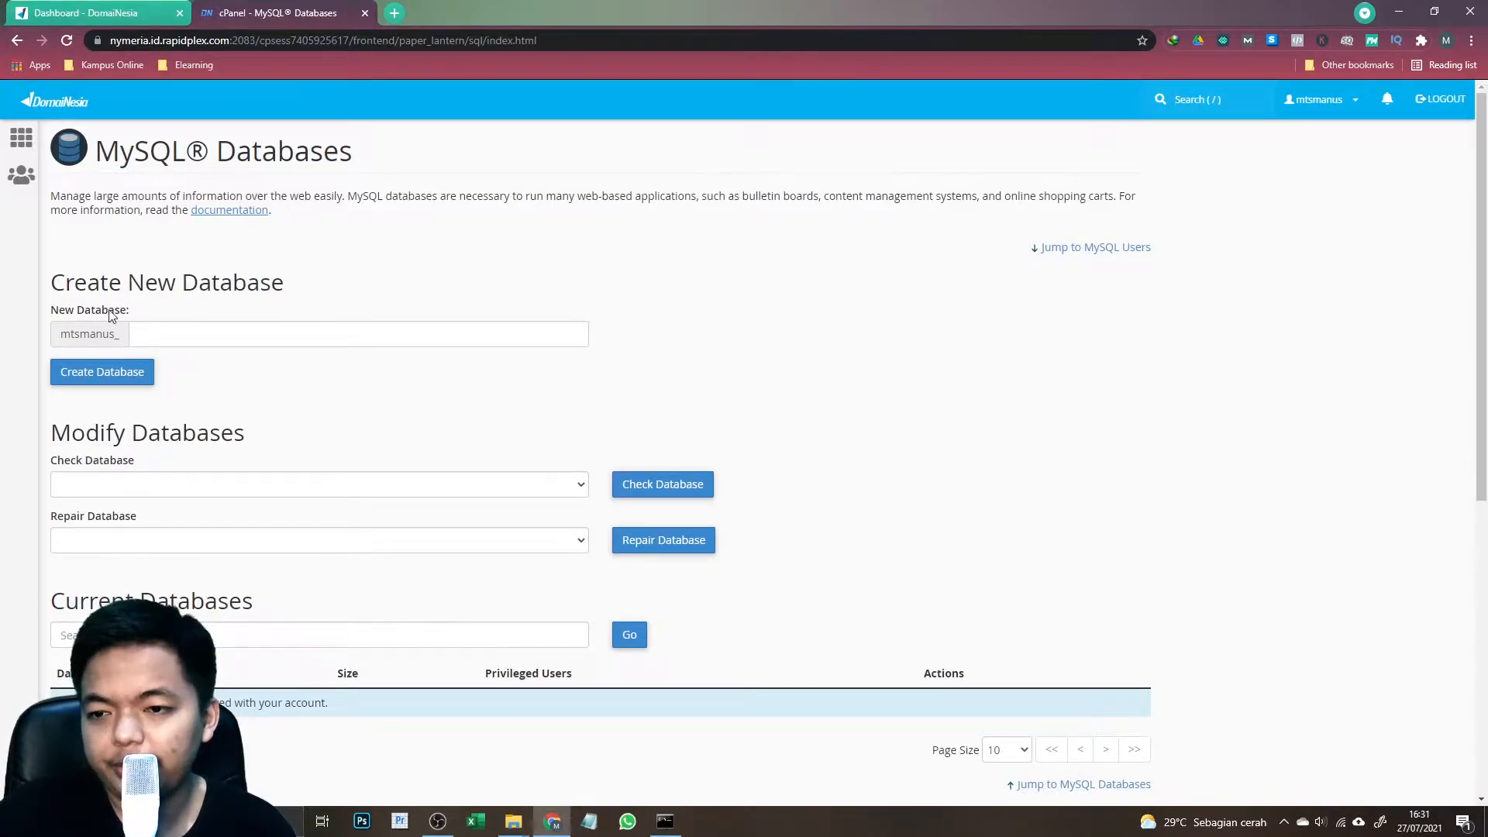
left_click_drag(63, 339, 116, 334)
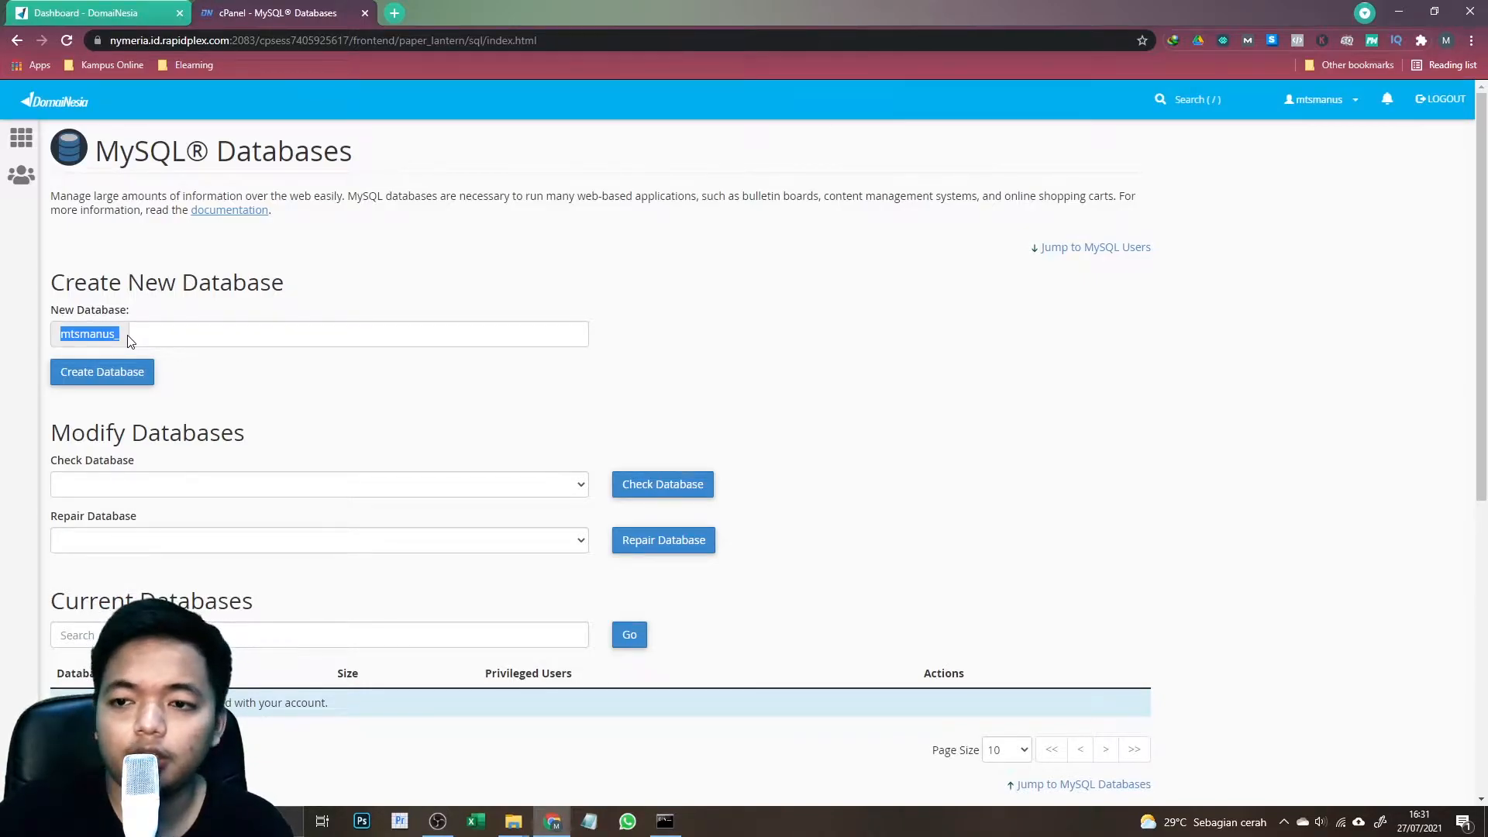
left_click(234, 324)
type("ela")
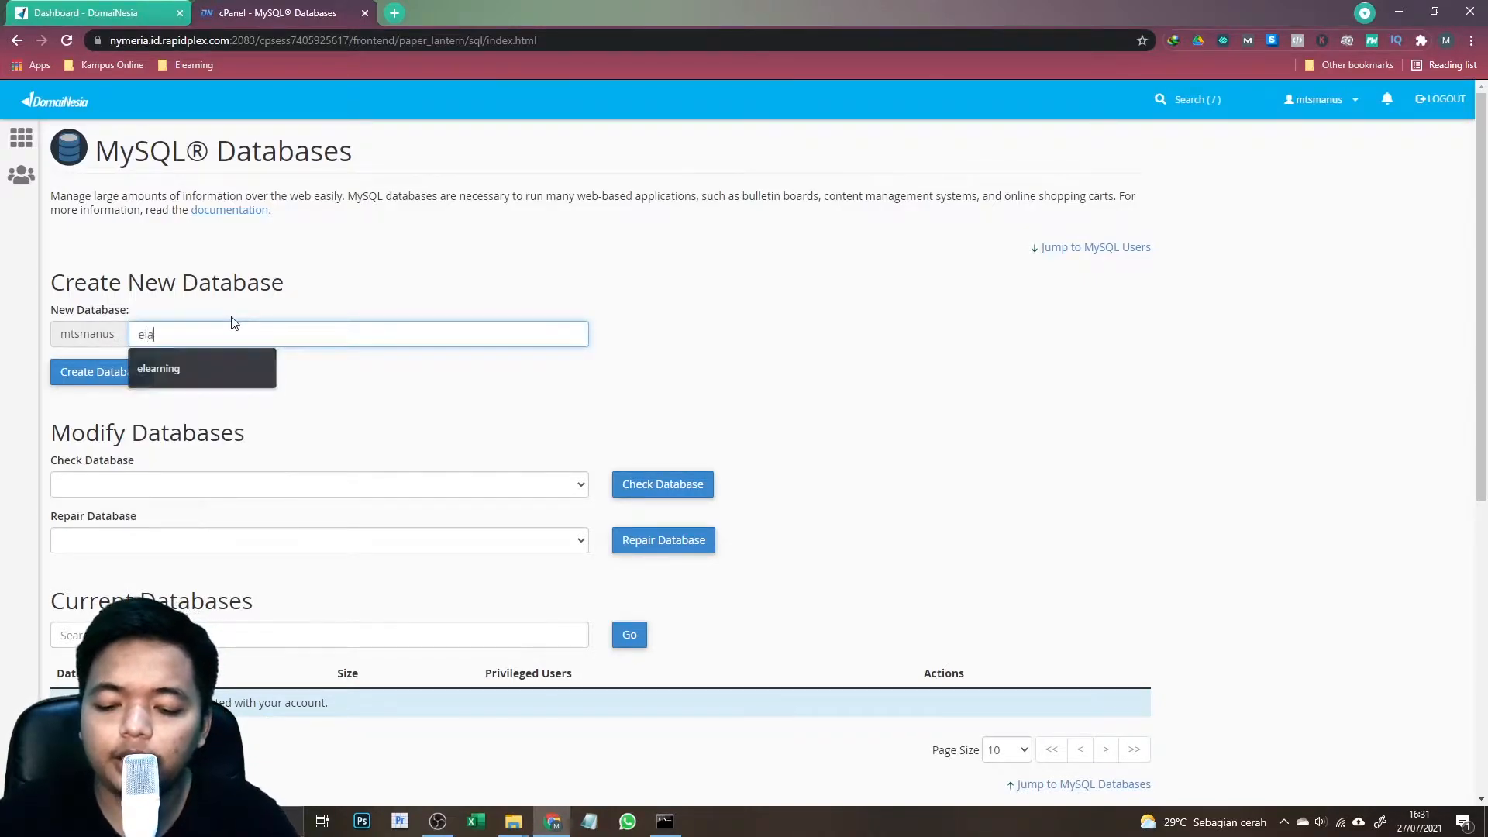
type("rrning")
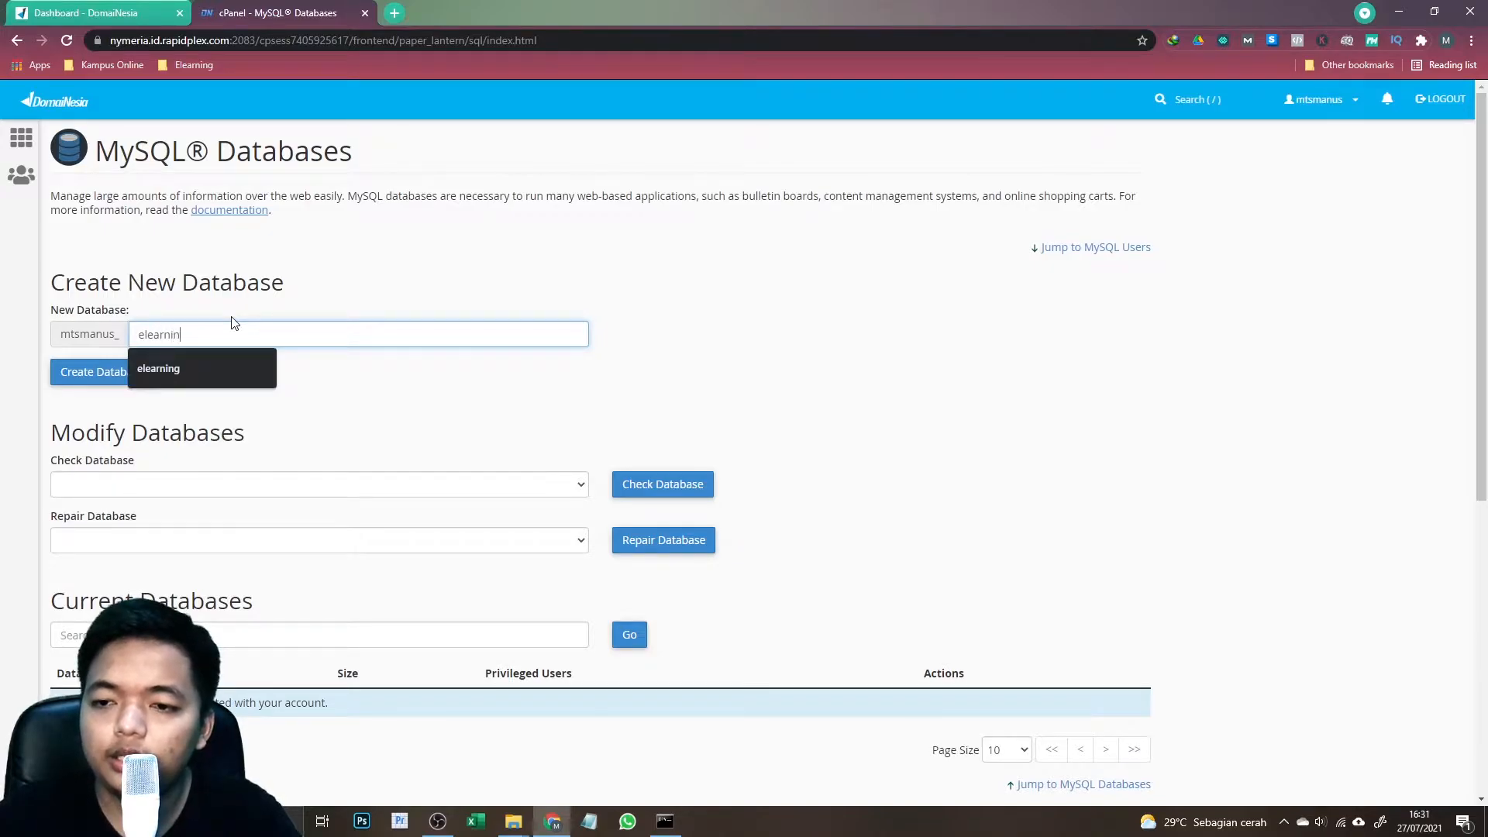
left_click(127, 381)
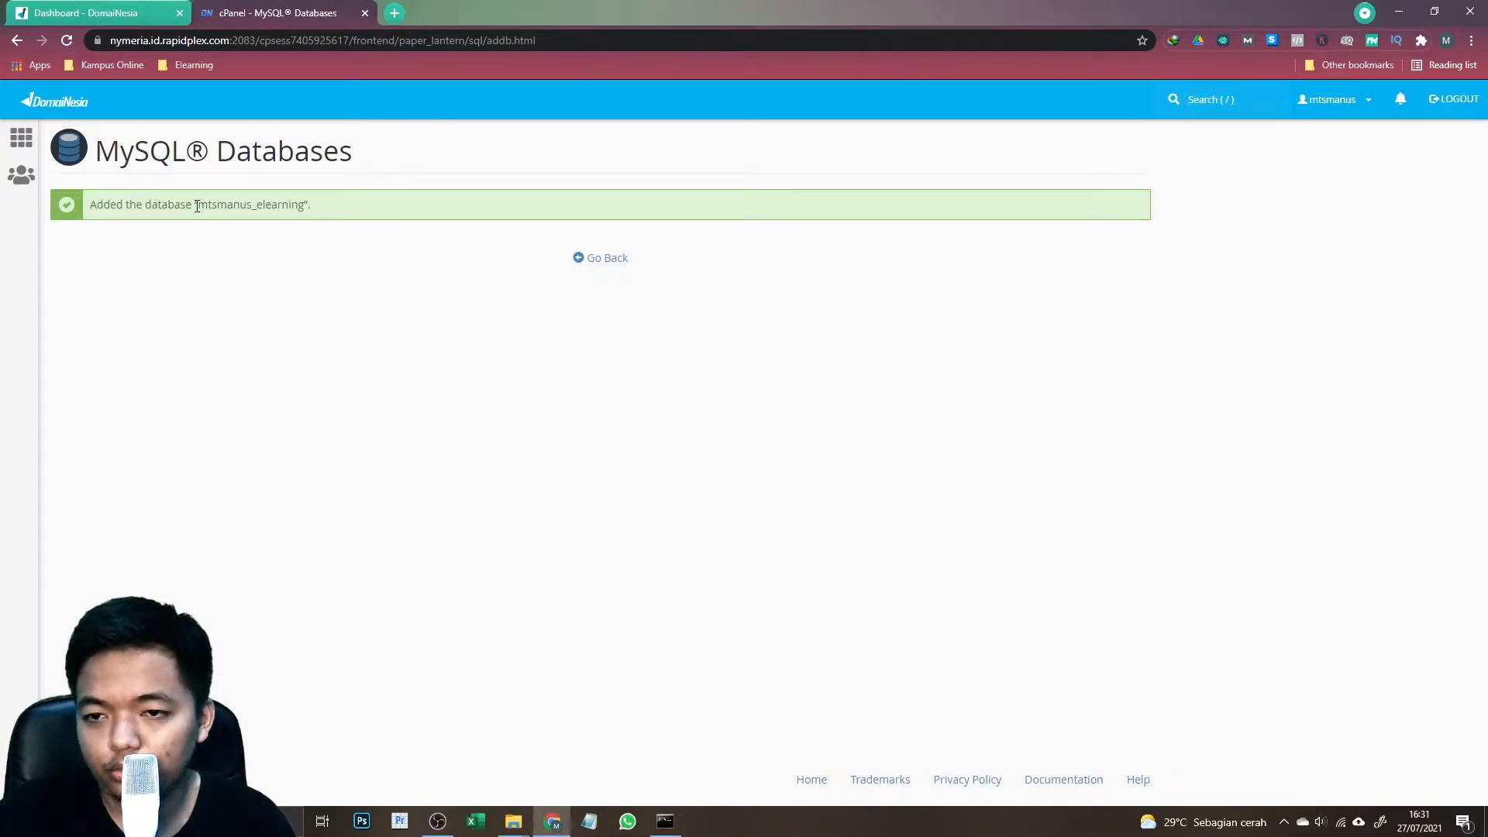
- Copy the new database's name into a blank Notepad note under the heading "Database:", leaving an empty line above the heading
left_click_drag(199, 205, 305, 205)
key("ctrl+c")
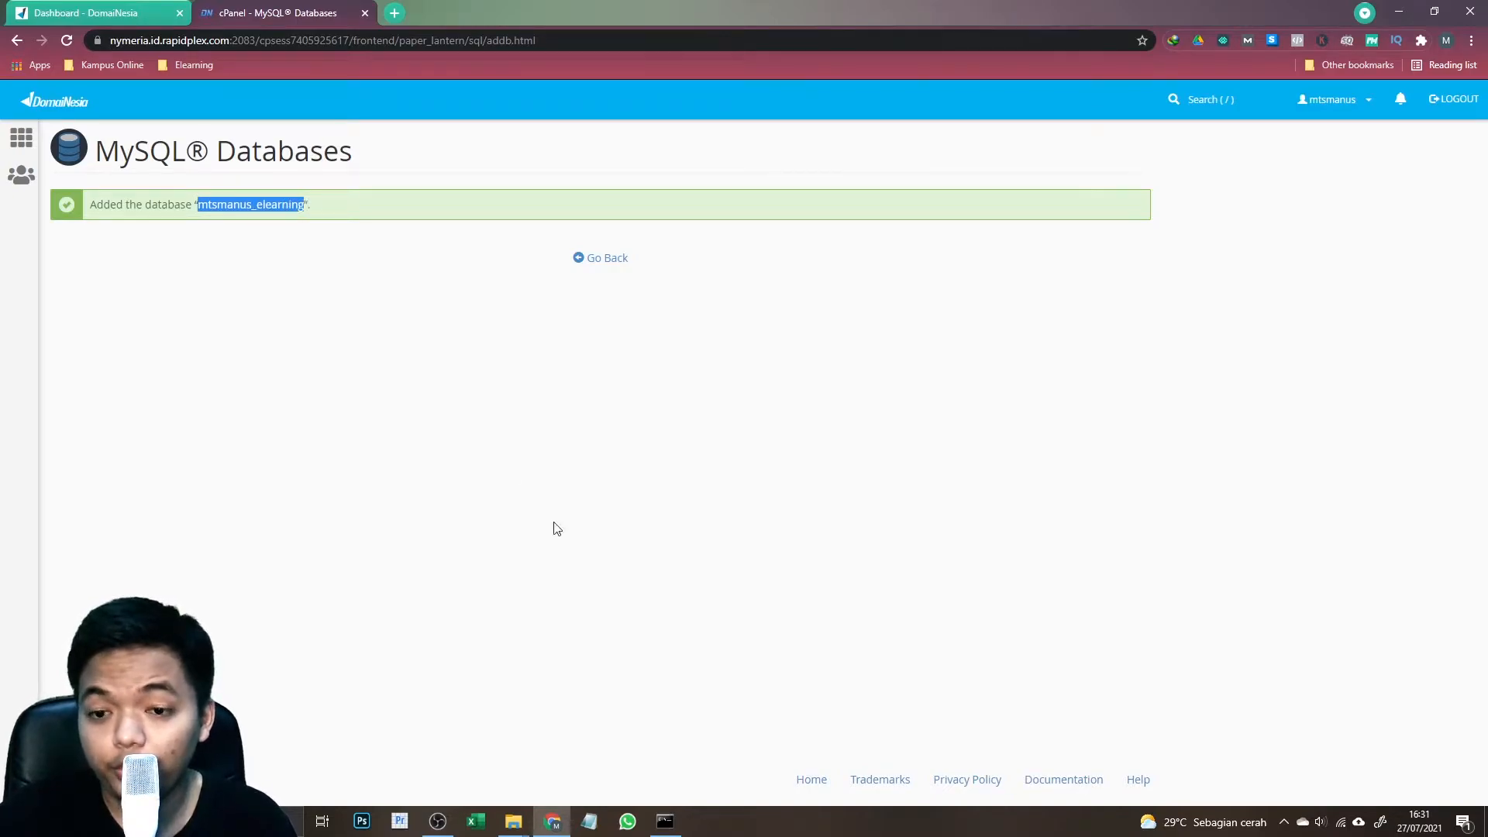
left_click(590, 821)
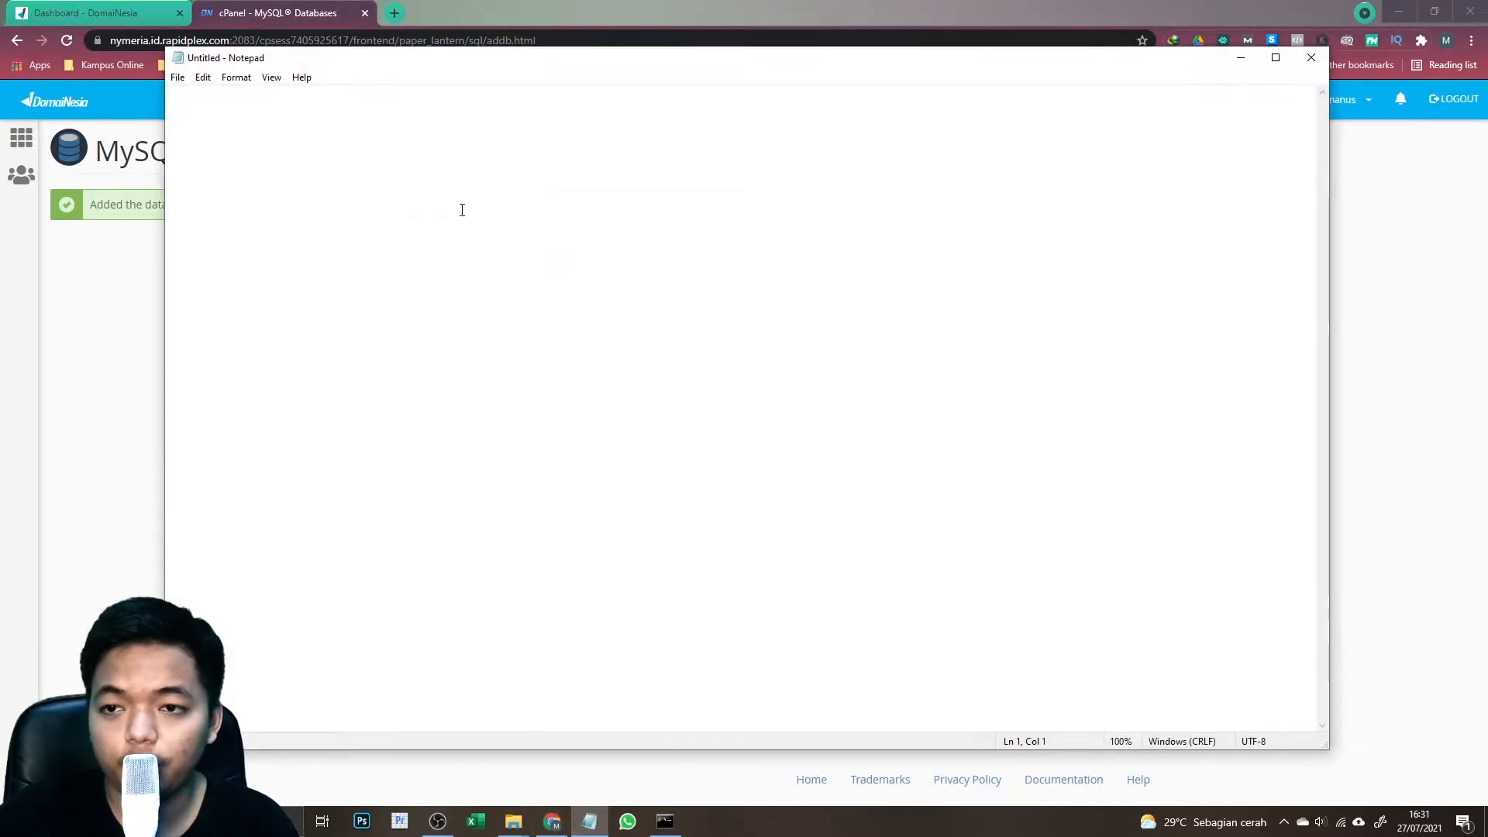
key("ctrl+v")
type("Database:")
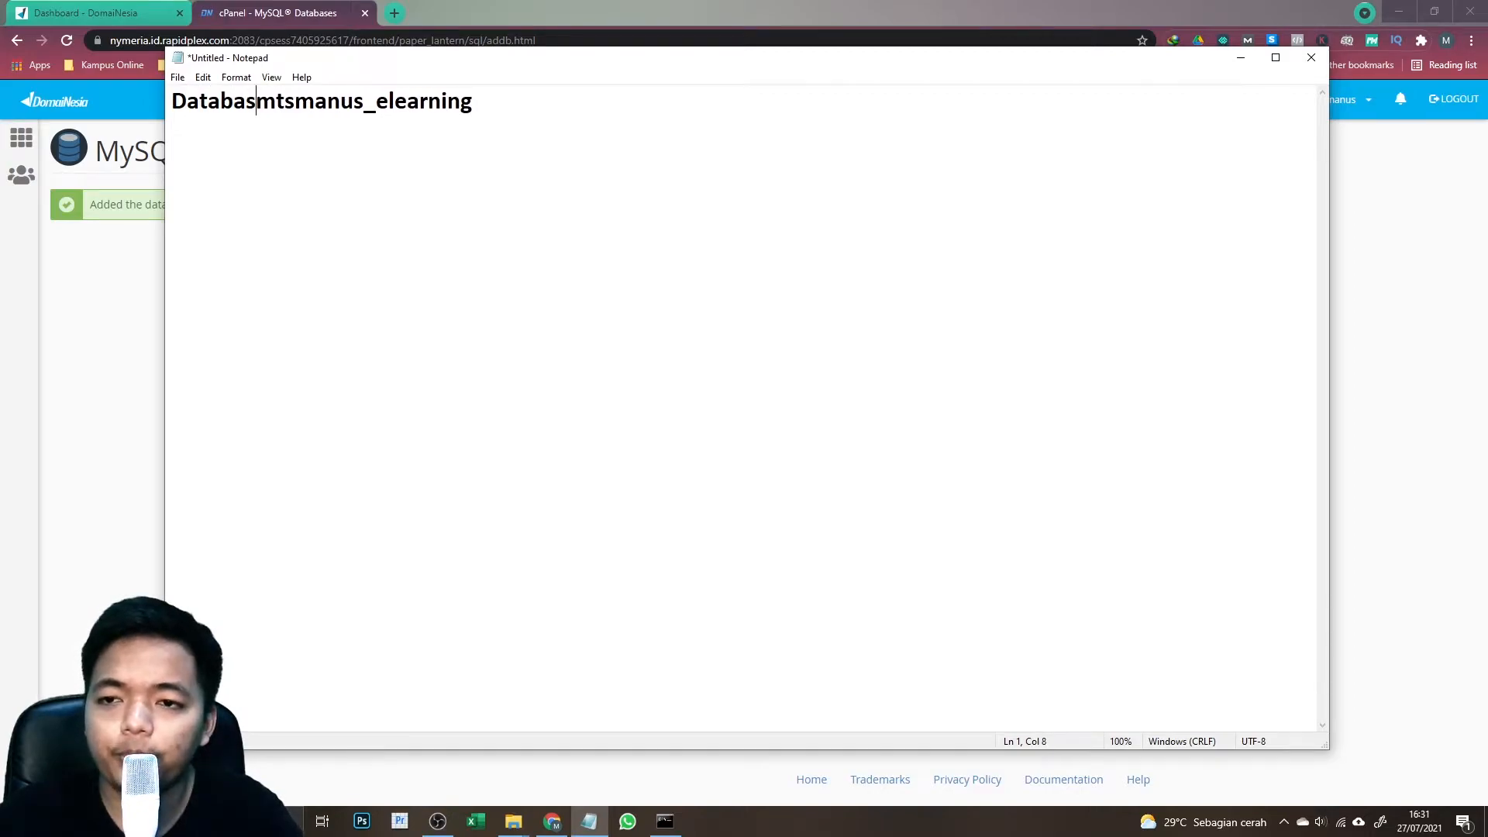
key("Return")
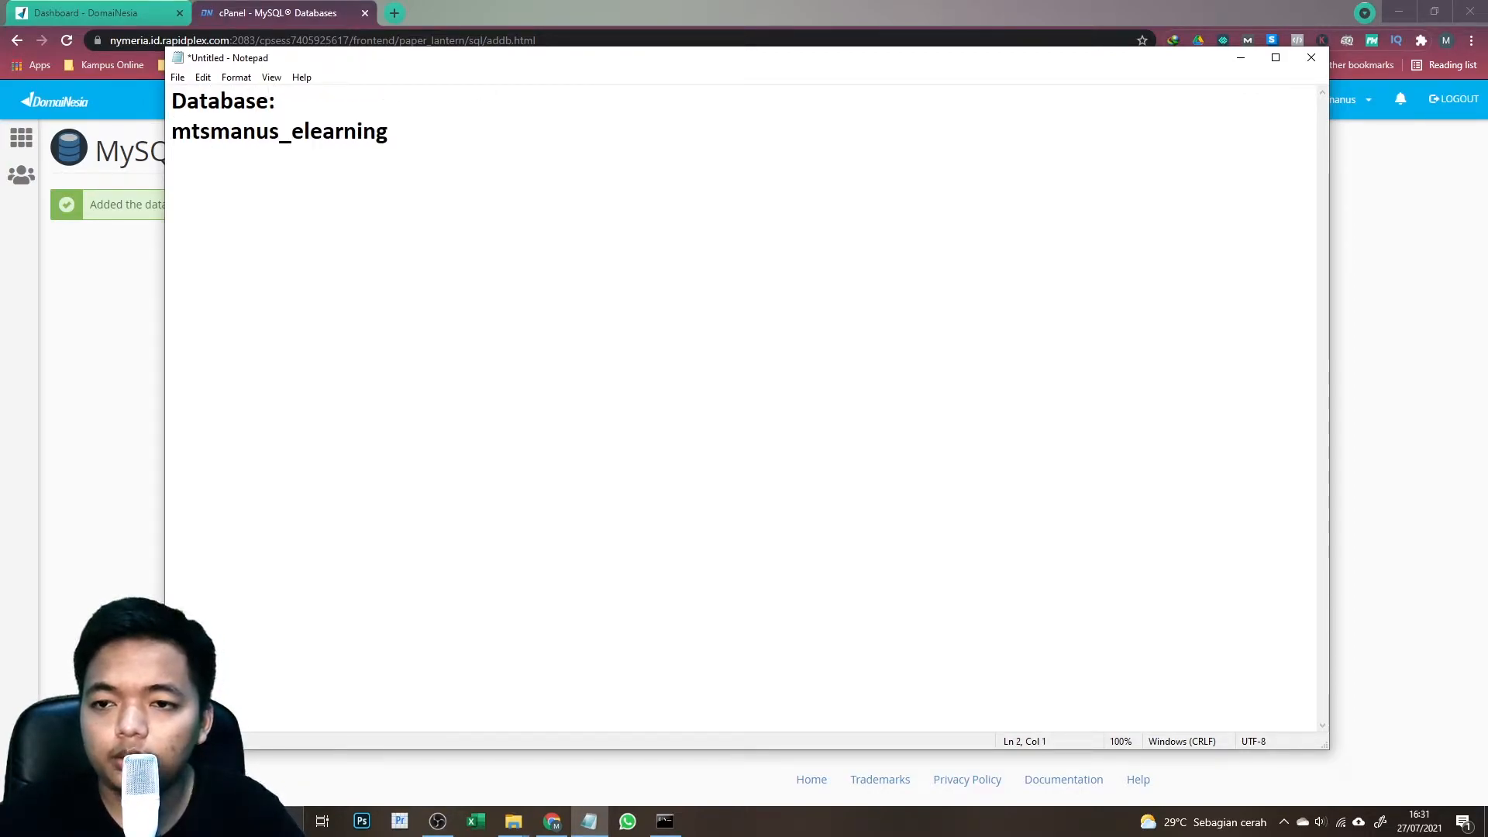
key("Return")
key("Up")
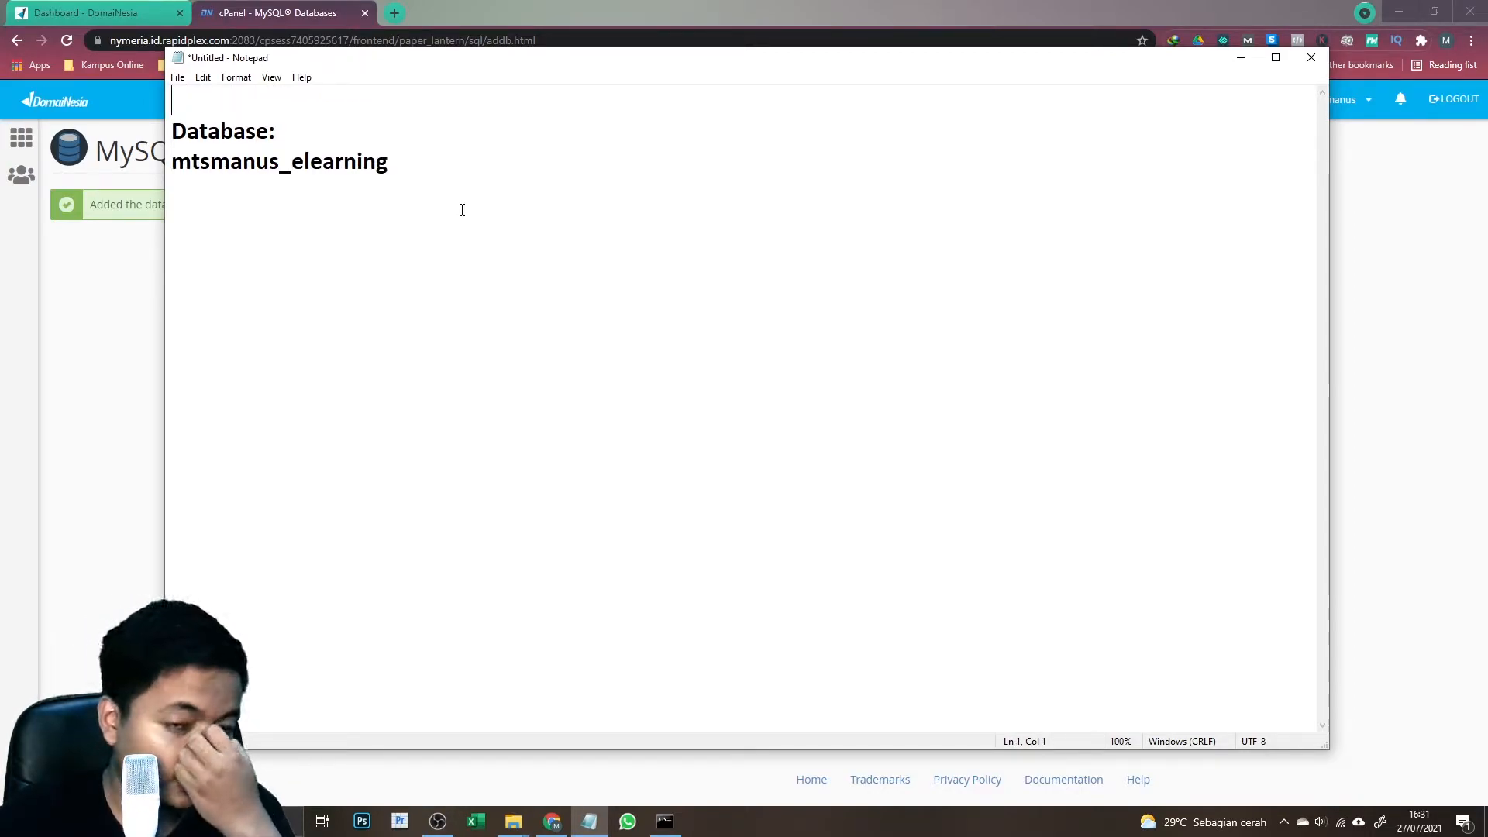
- Title the note "Elearning" above the database entry and join the database name onto the "Database:" line
key("Return")
key("Up")
type("Elearning")
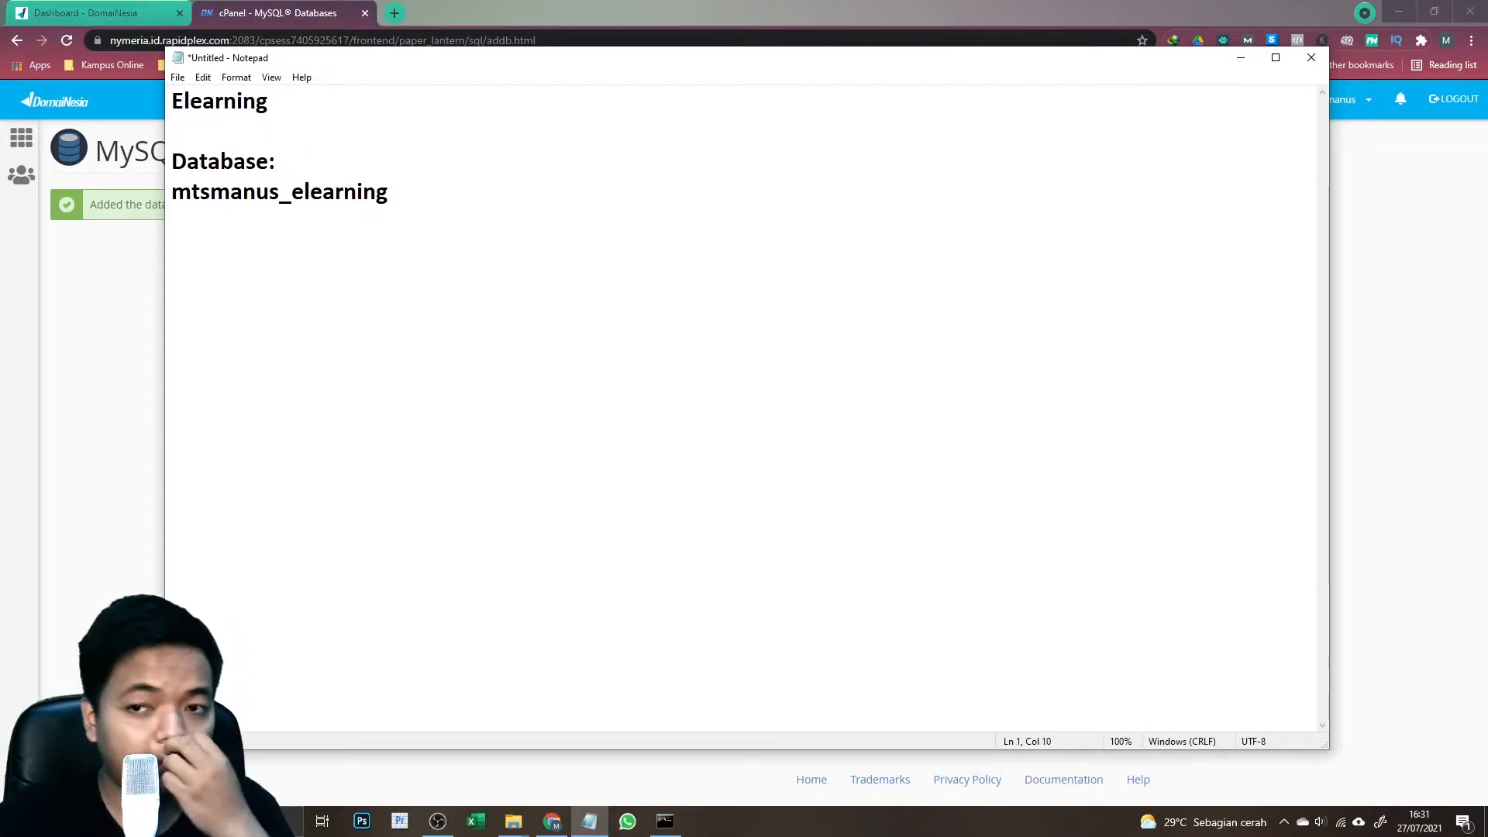
key("Down")
key("Down")
key("Home")
key("Down")
key("BackSpace")
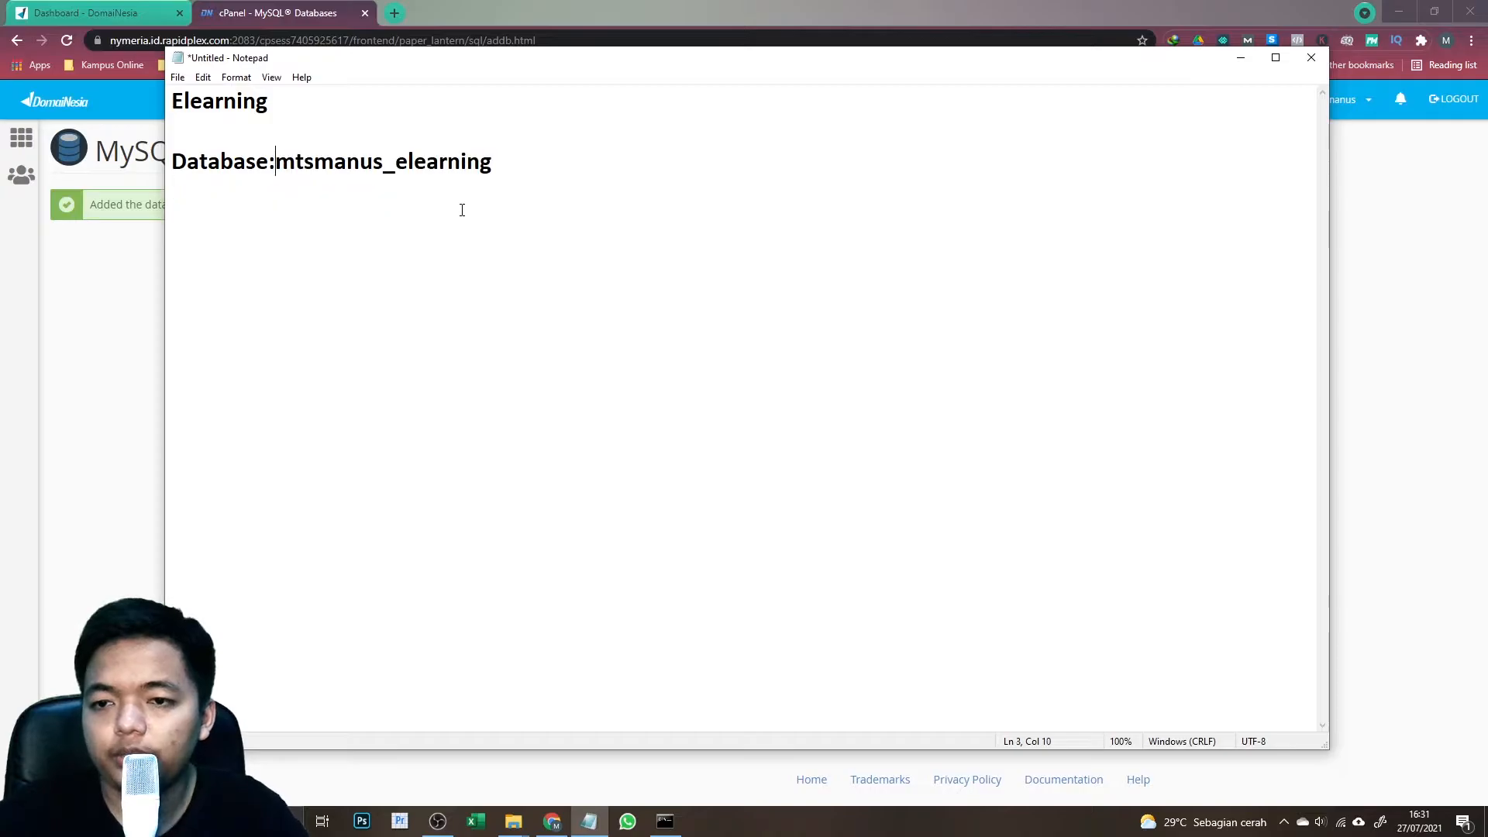
- Go back to the MySQL Databases page in the browser and enter elearning as the new MySQL user's name
key("alt+Tab")
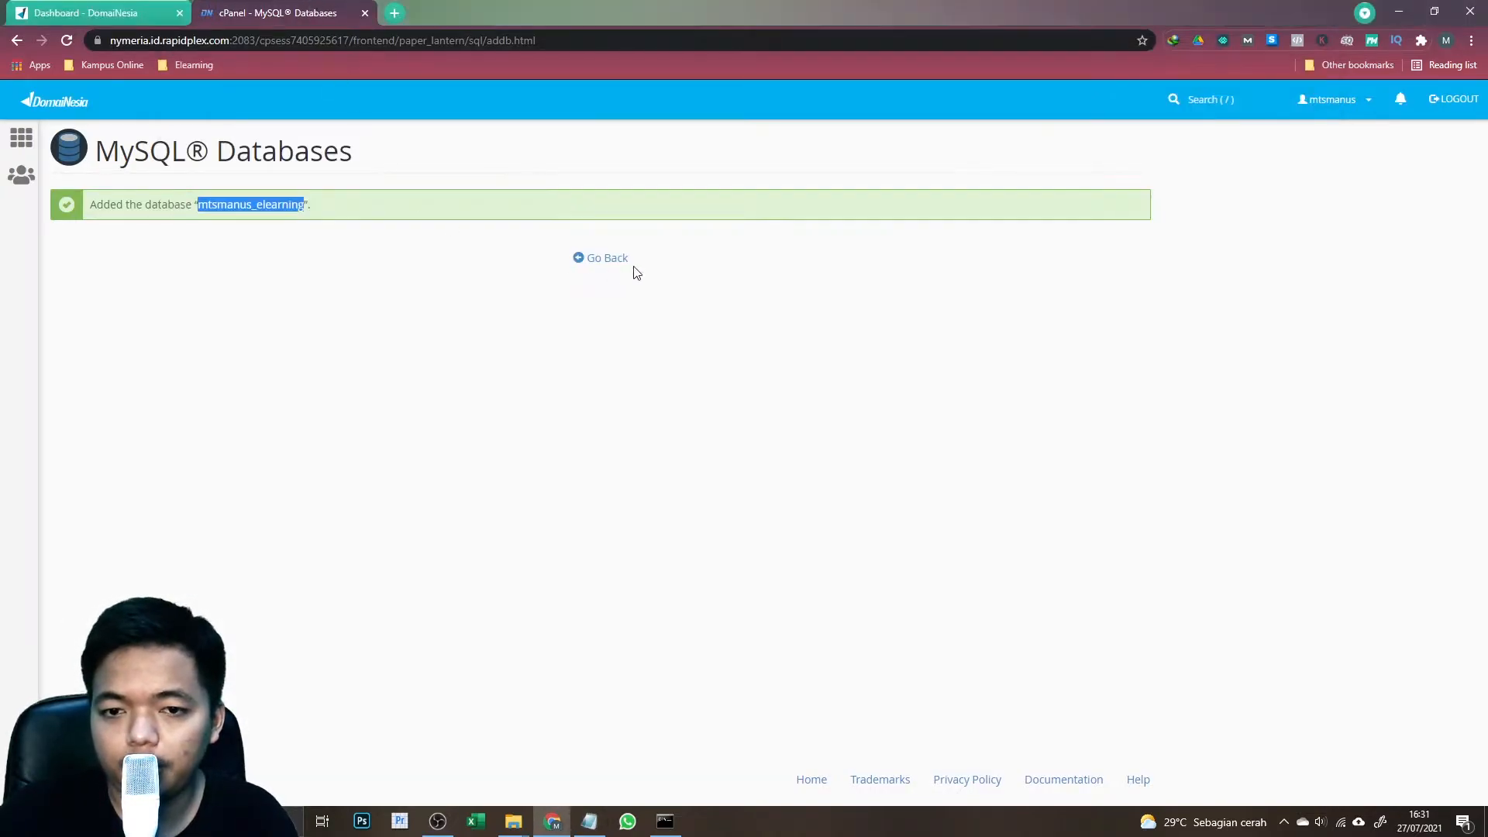
left_click(616, 260)
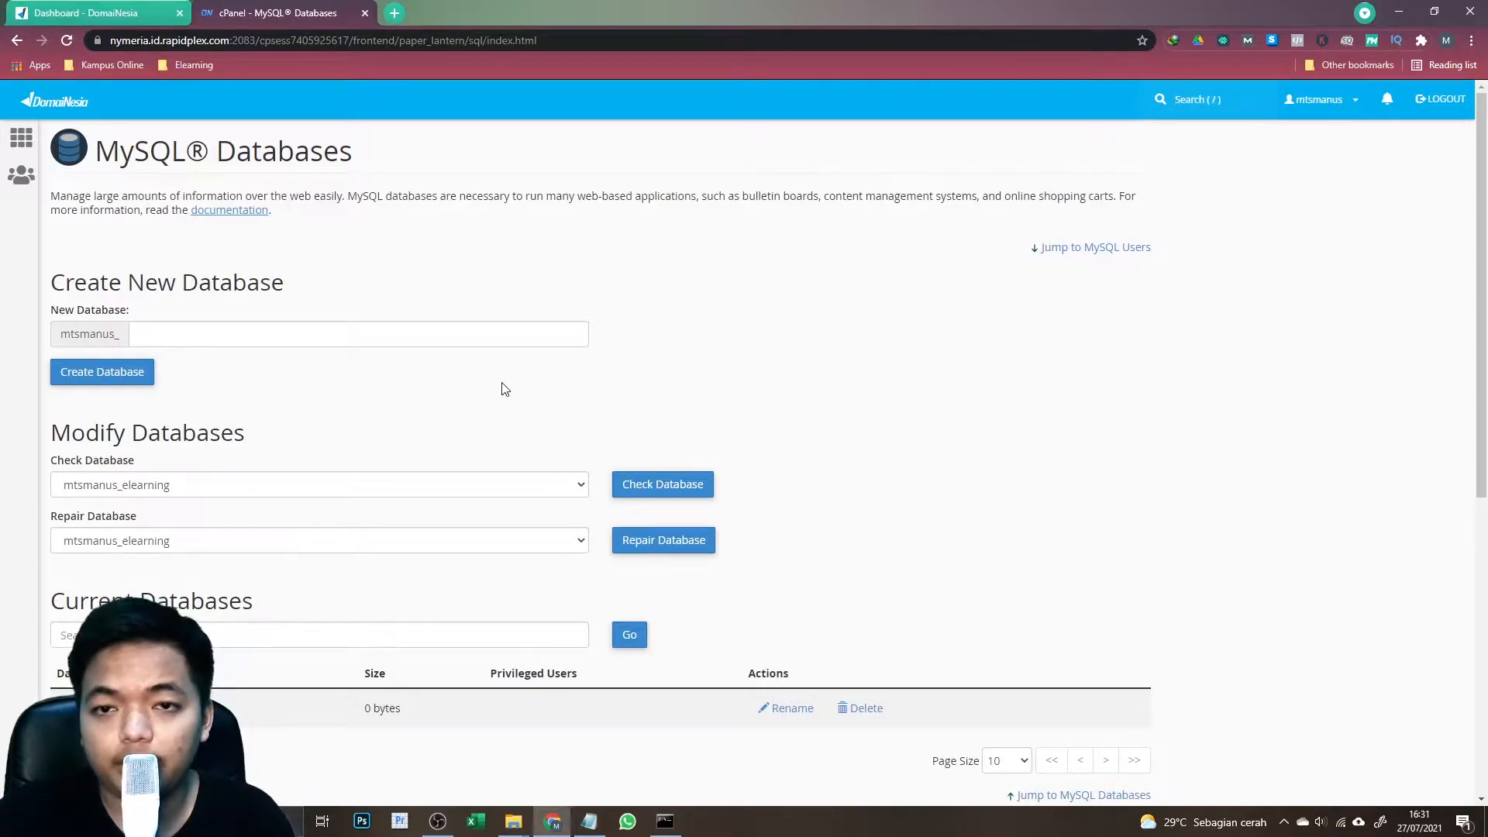
scroll(186, 516, "down", 3)
scroll(187, 515, "down", 3)
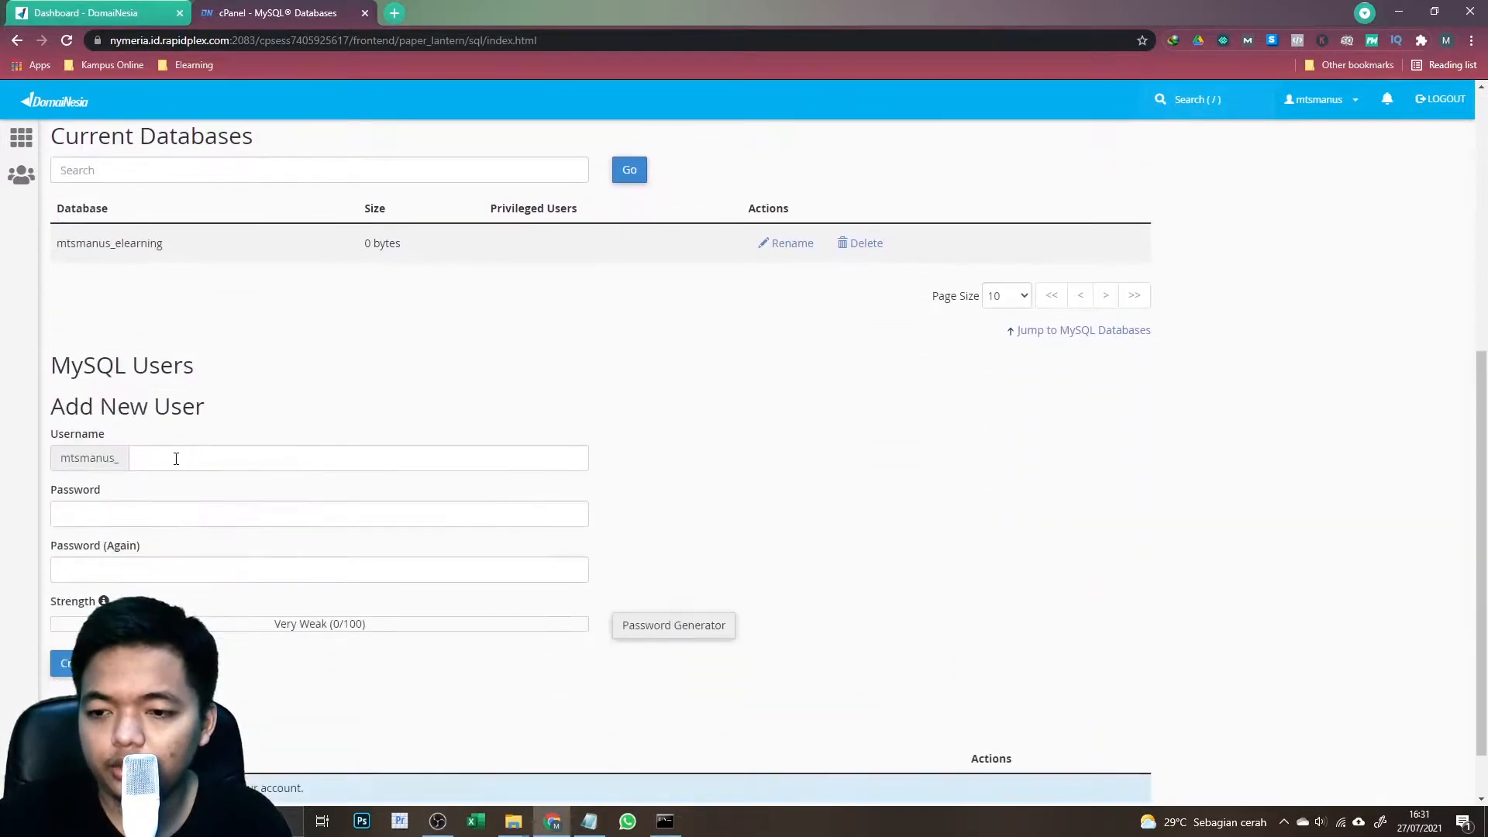
left_click(176, 458)
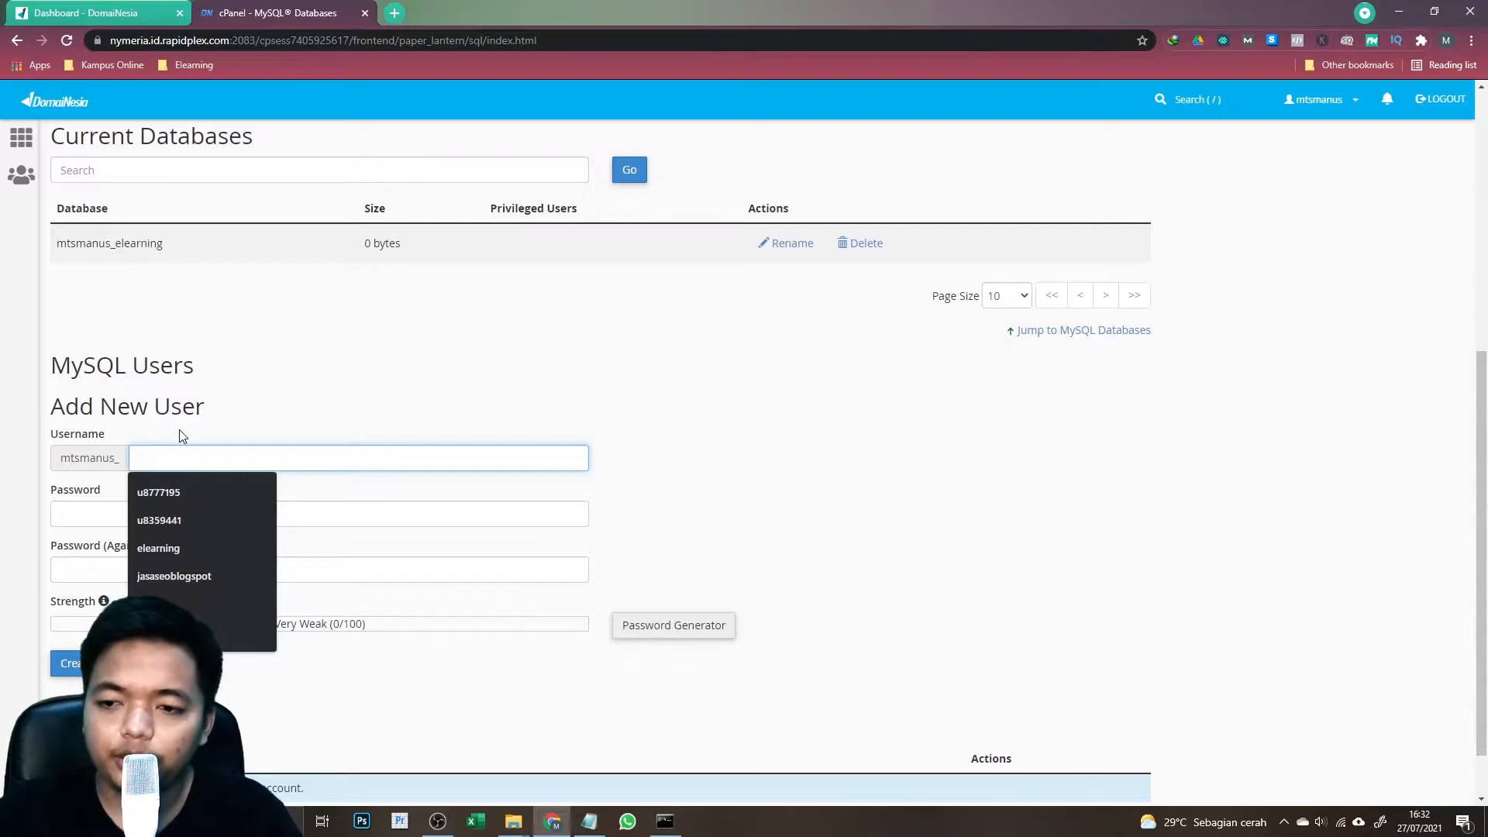
type("elearning")
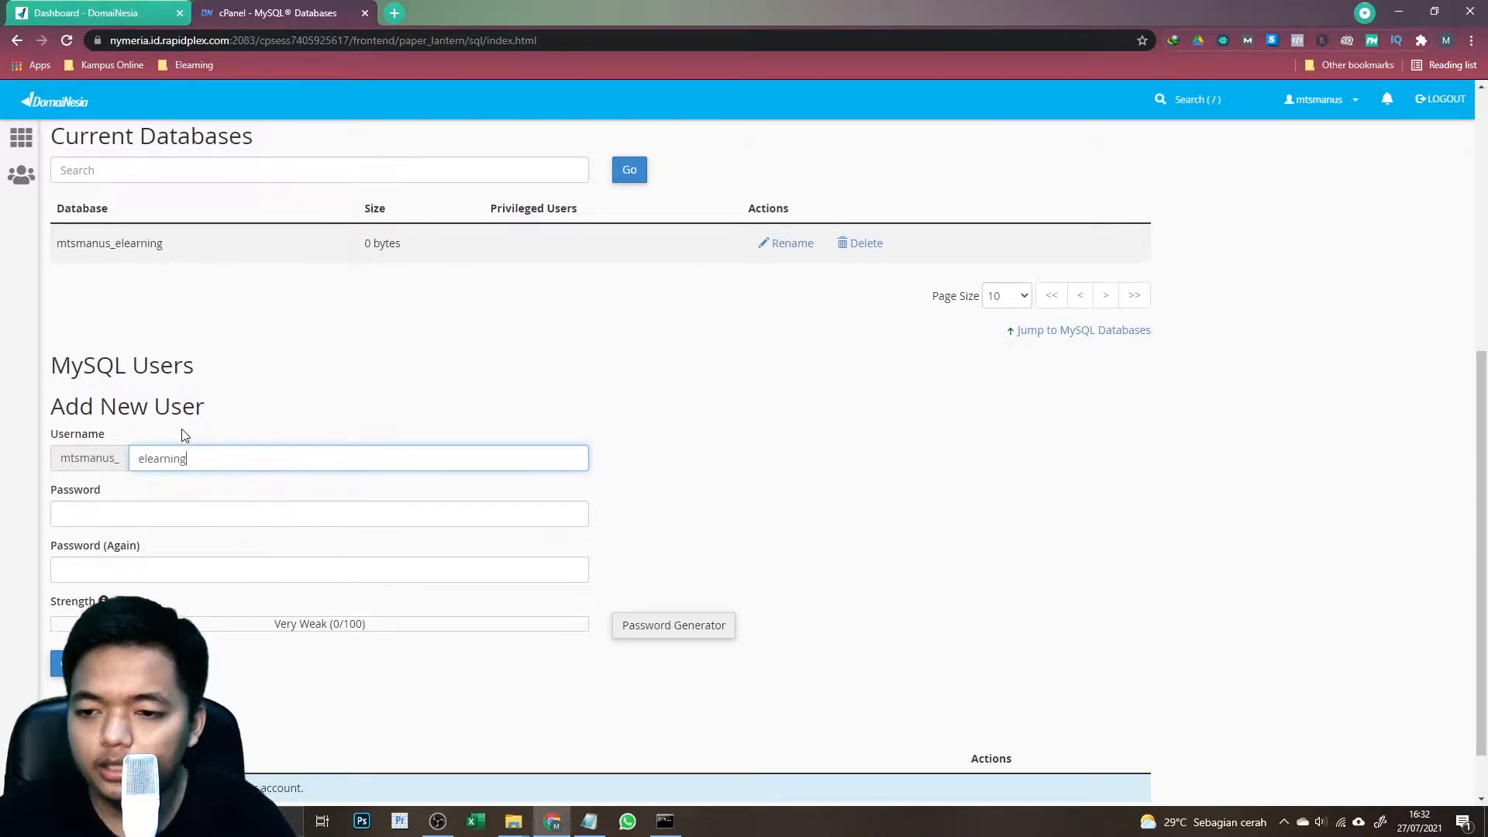
key("Tab")
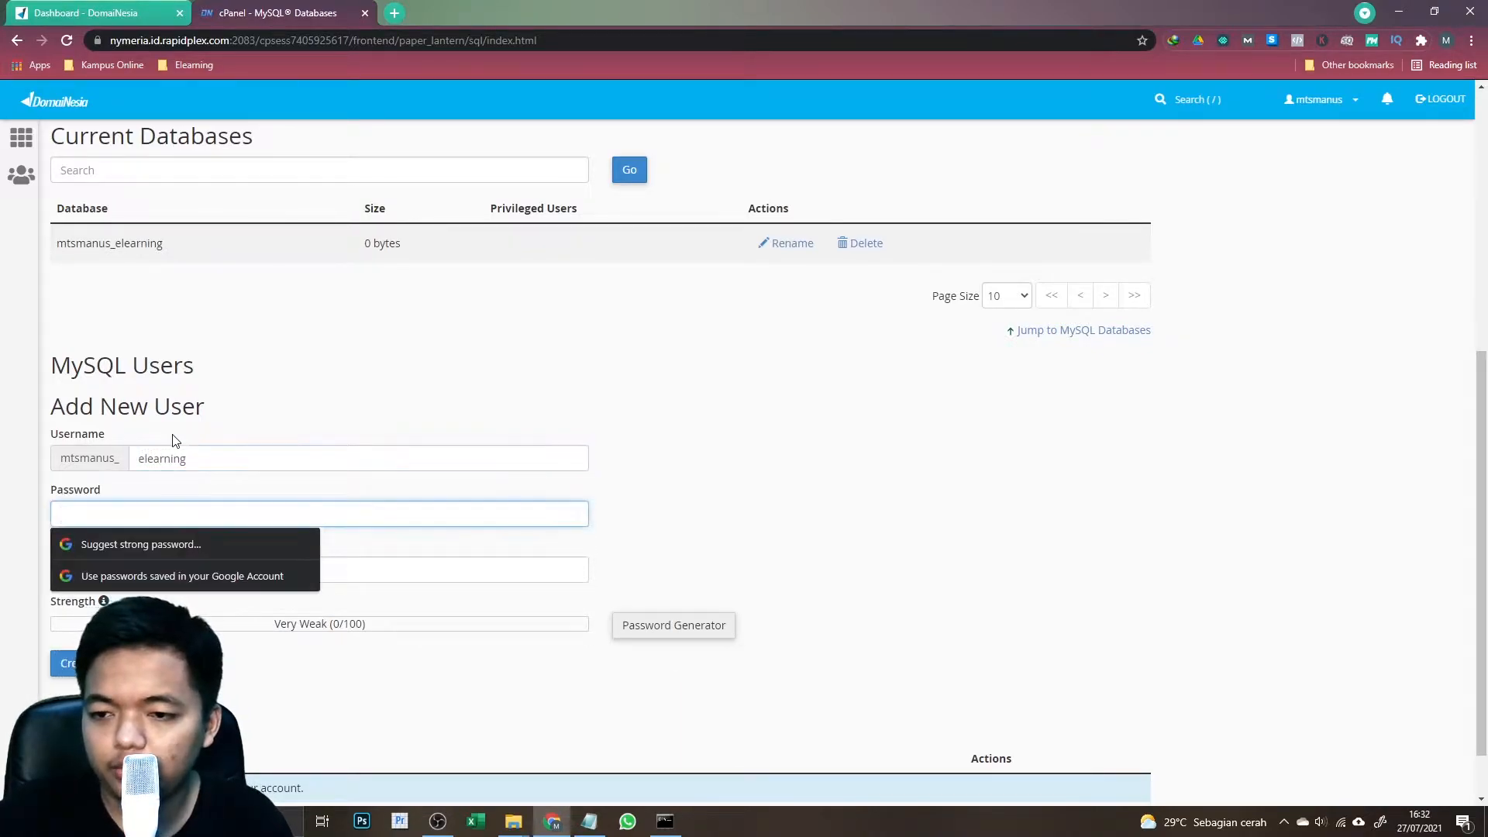
left_click(661, 438)
left_click(143, 513)
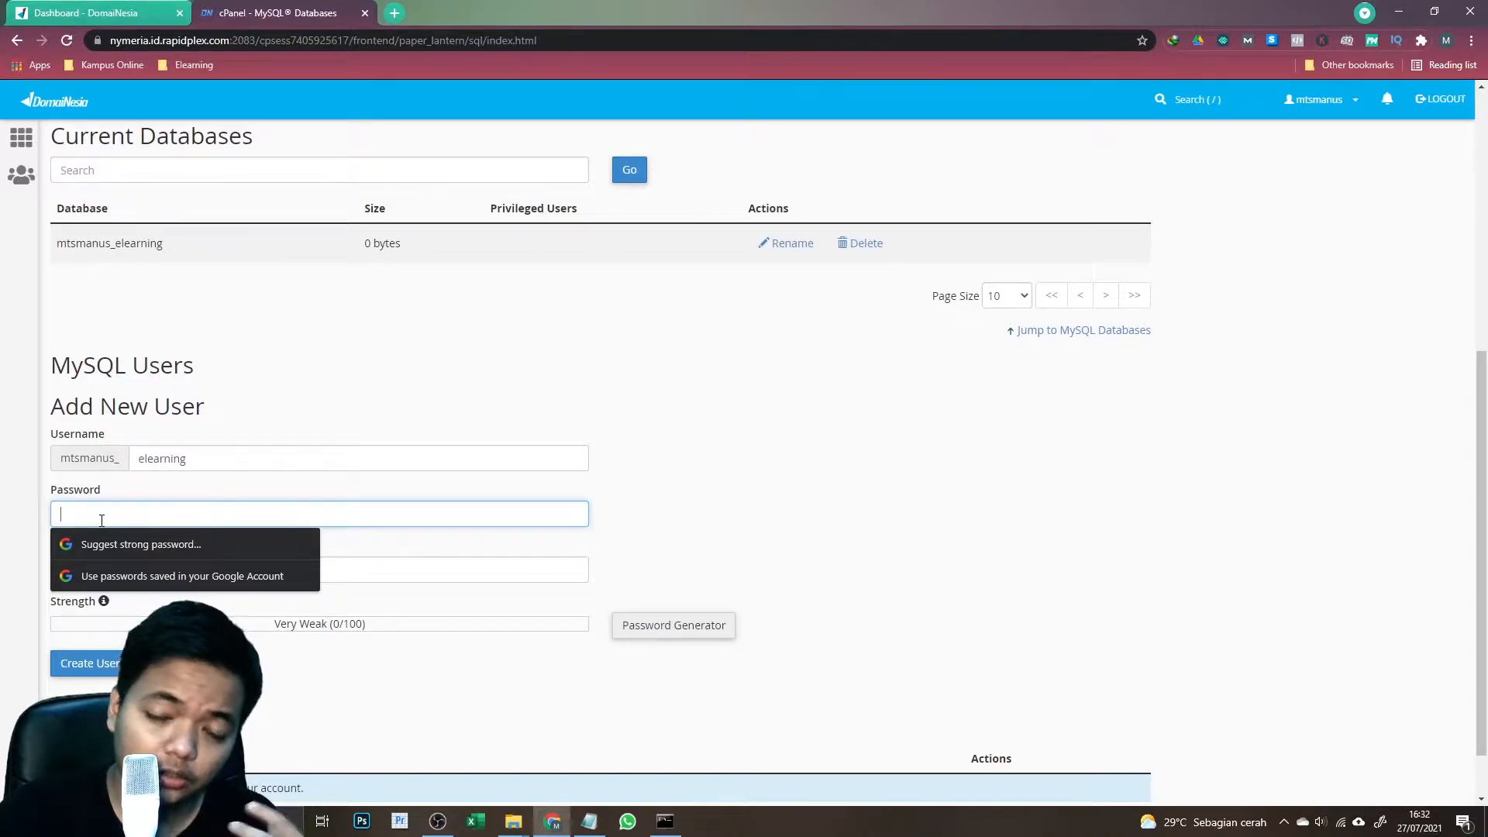
left_click(647, 500)
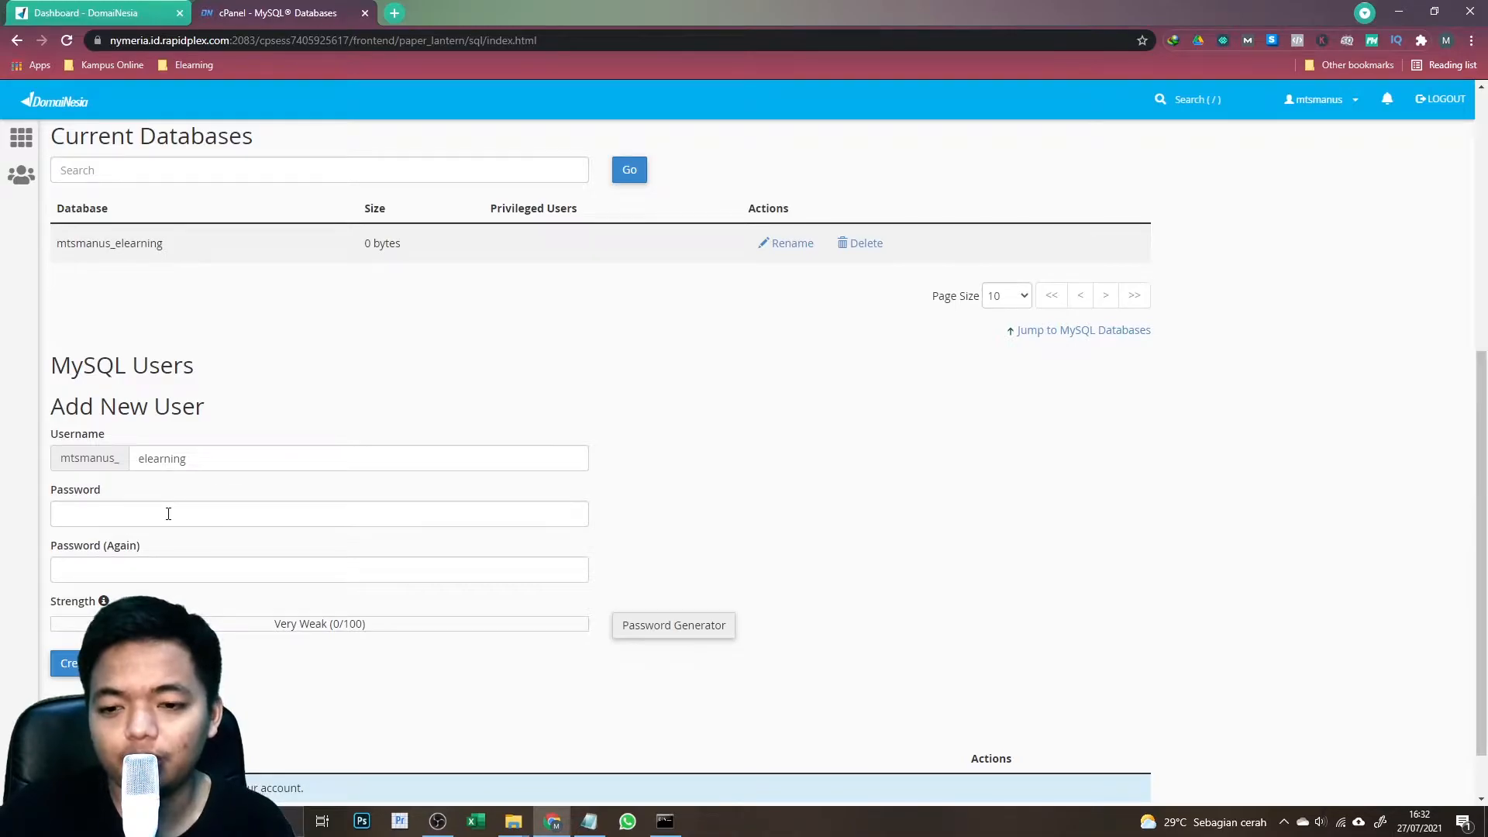
left_click(662, 626)
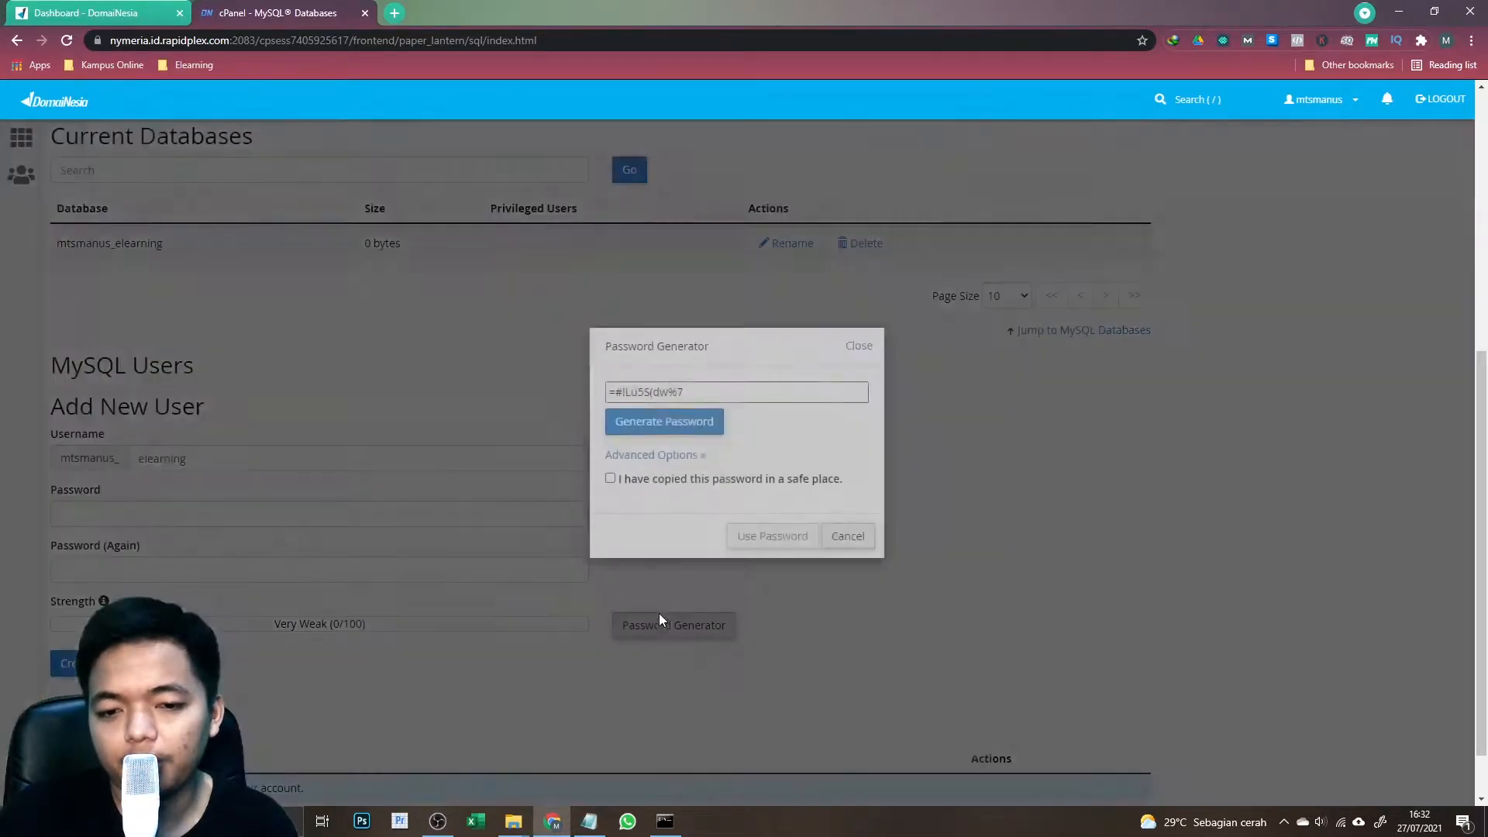
left_click(846, 536)
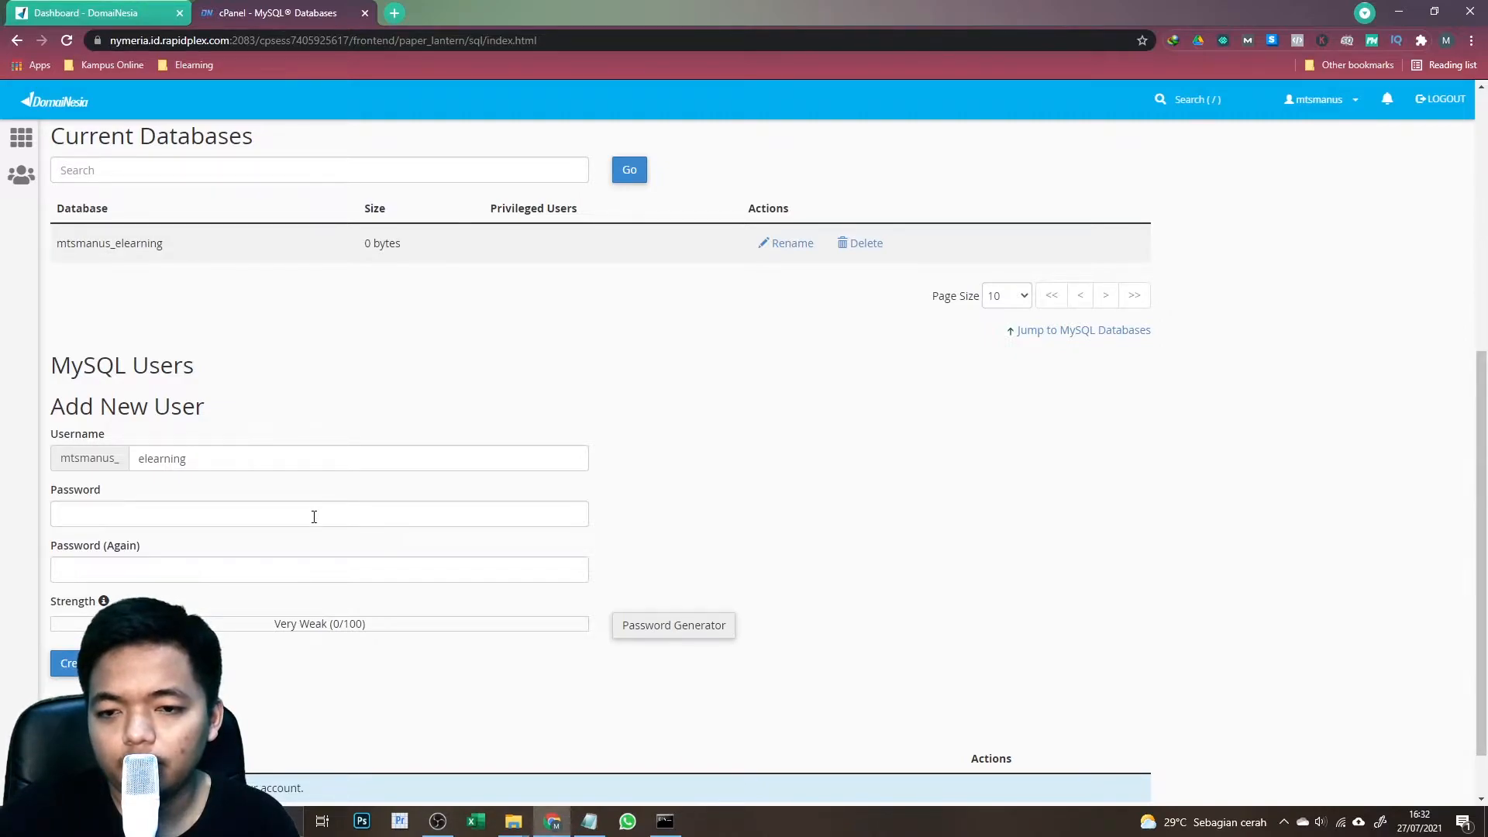
- Generate a password, copy it, apply it to both password fields, and create the MySQL user
left_click(649, 627)
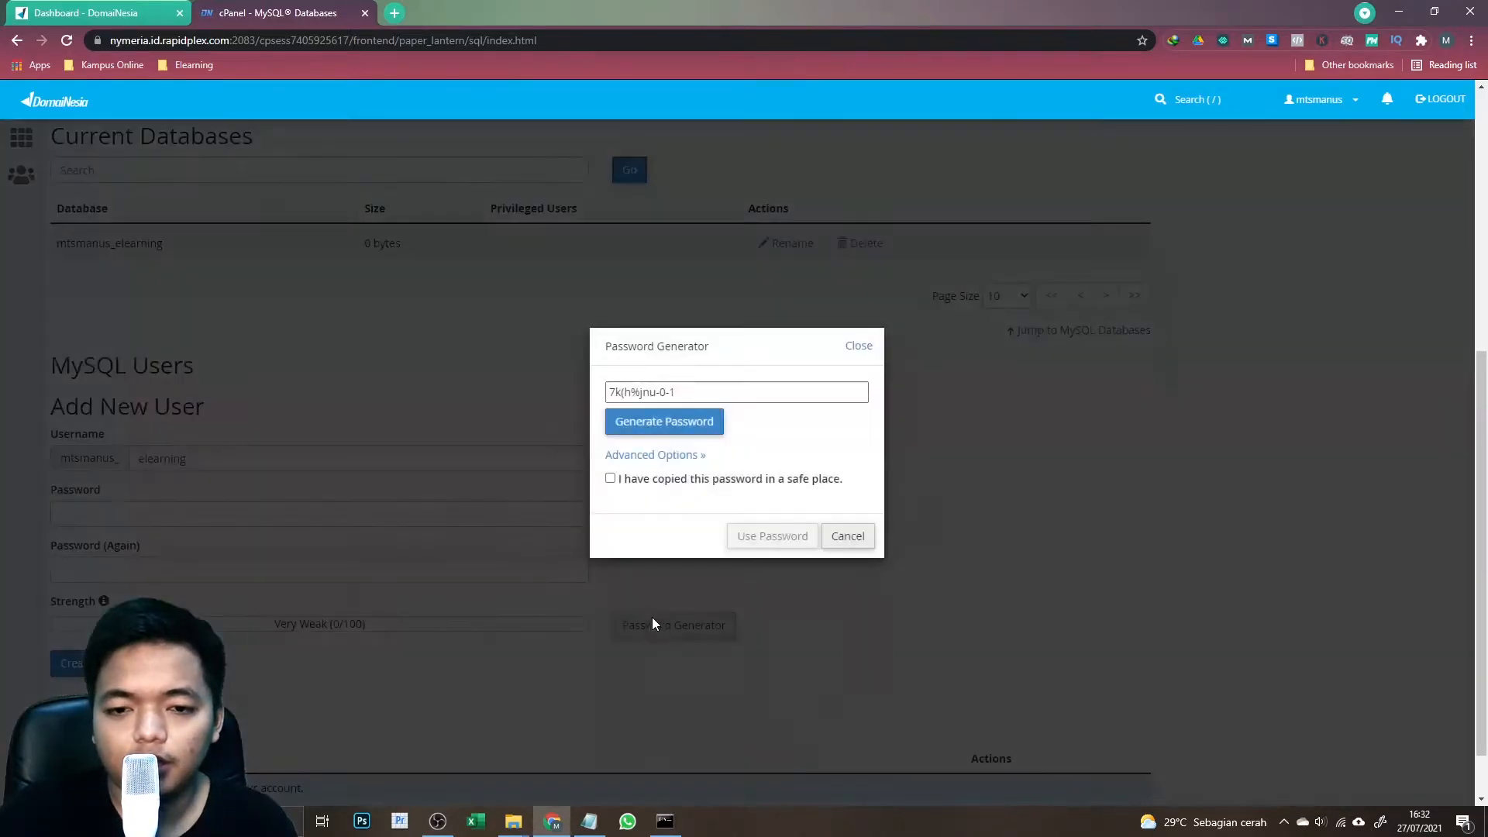
left_click(610, 478)
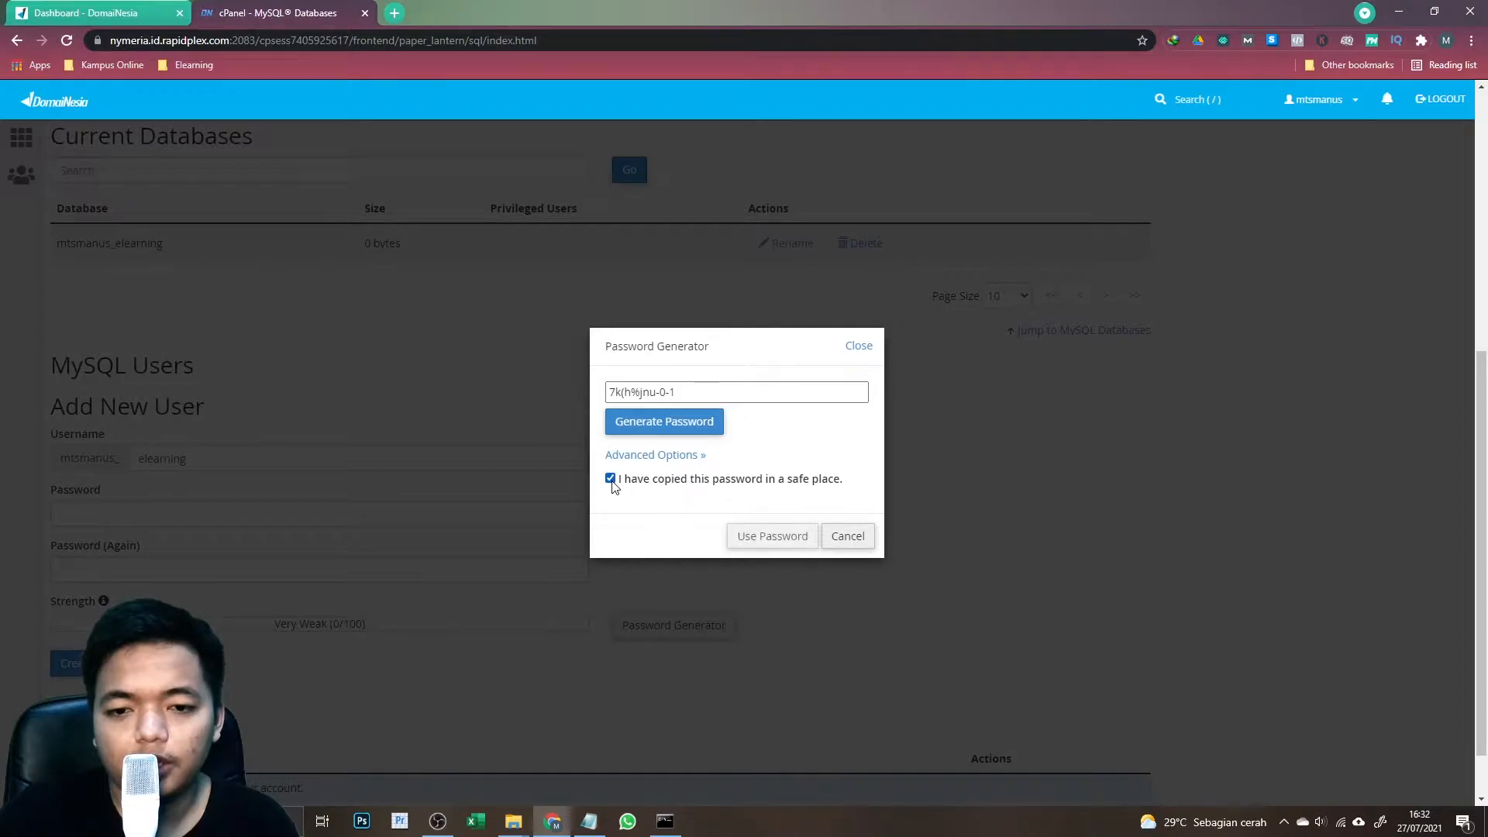
triple_click(682, 392)
key("ctrl+c")
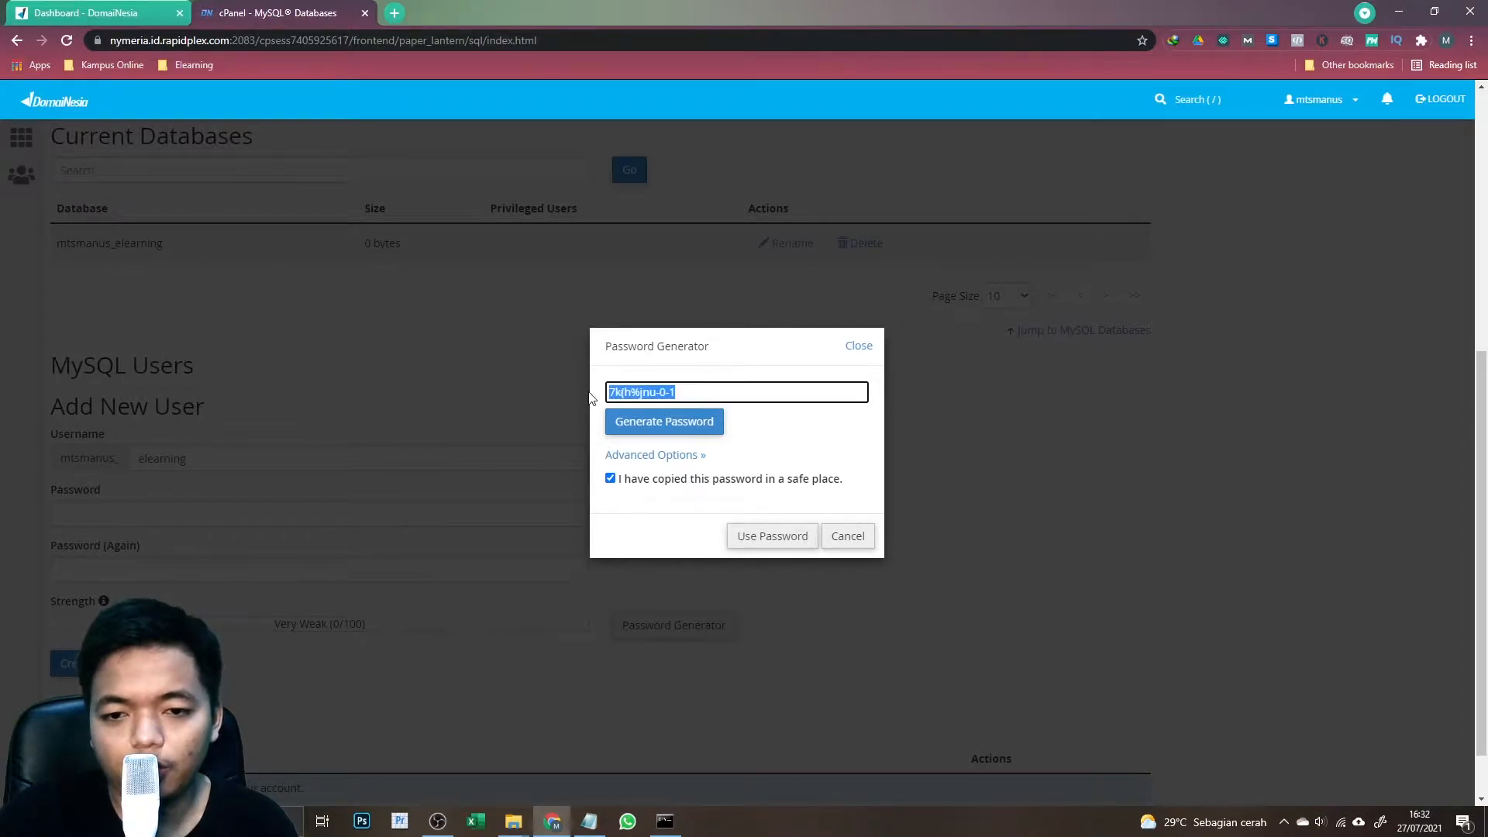
left_click(760, 535)
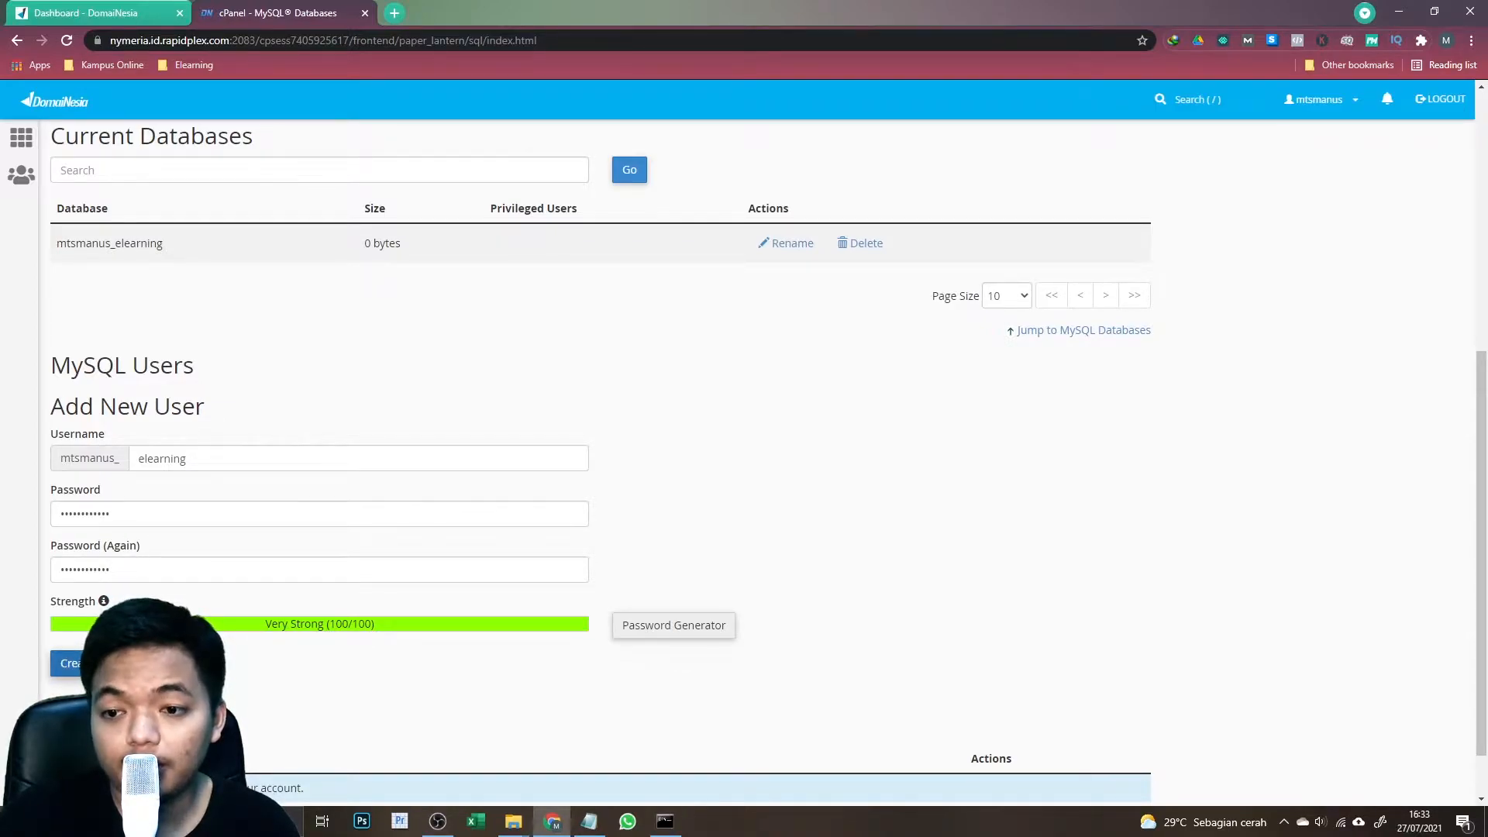
left_click(96, 664)
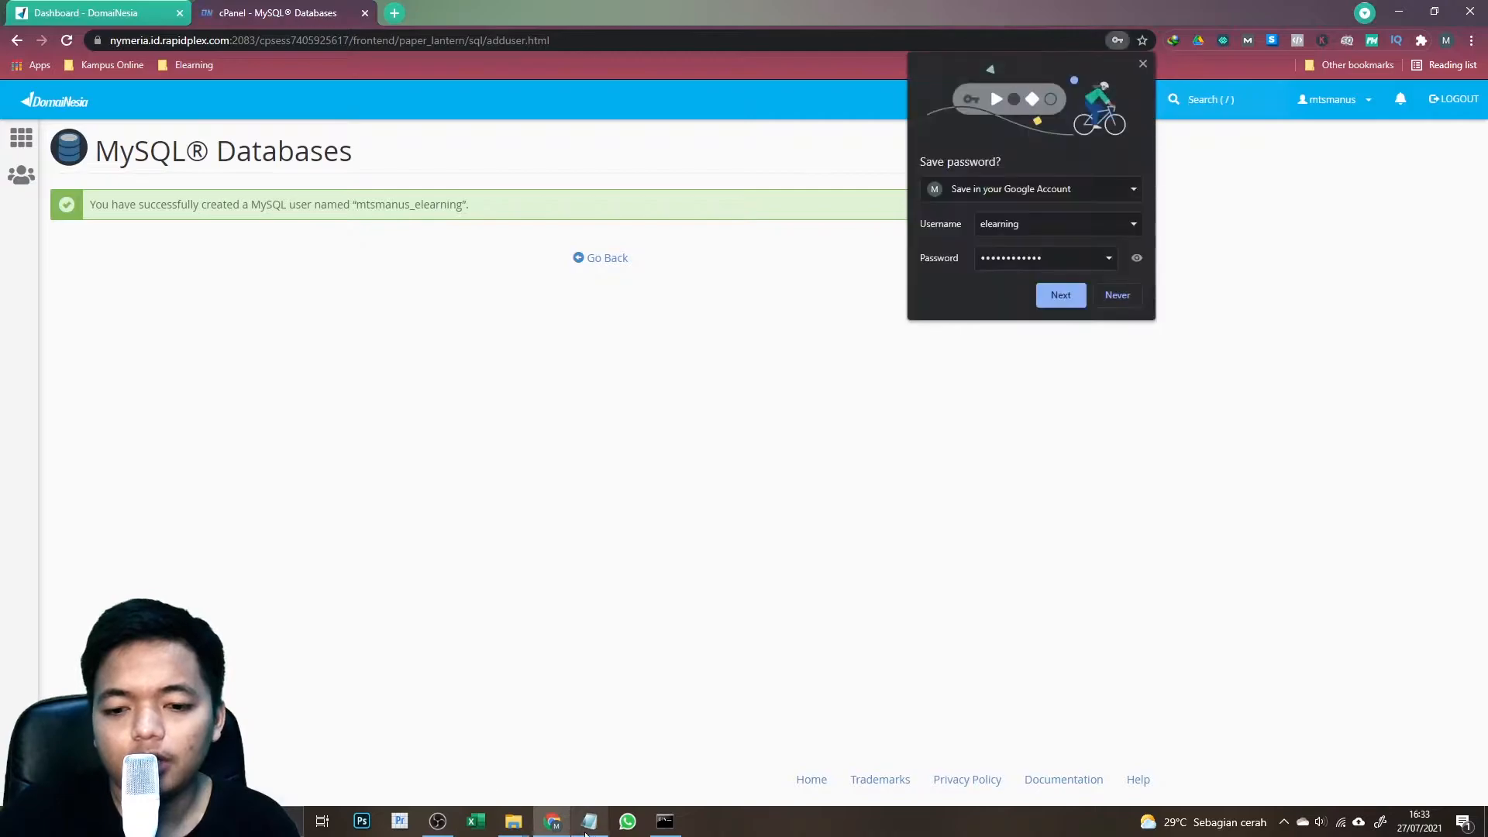
- Add a "Pass:" line with the copied database user password under the database line in the Notepad note
left_click(590, 822)
left_click(558, 166)
key("Return")
type("Pass:")
key("ctrl+v")
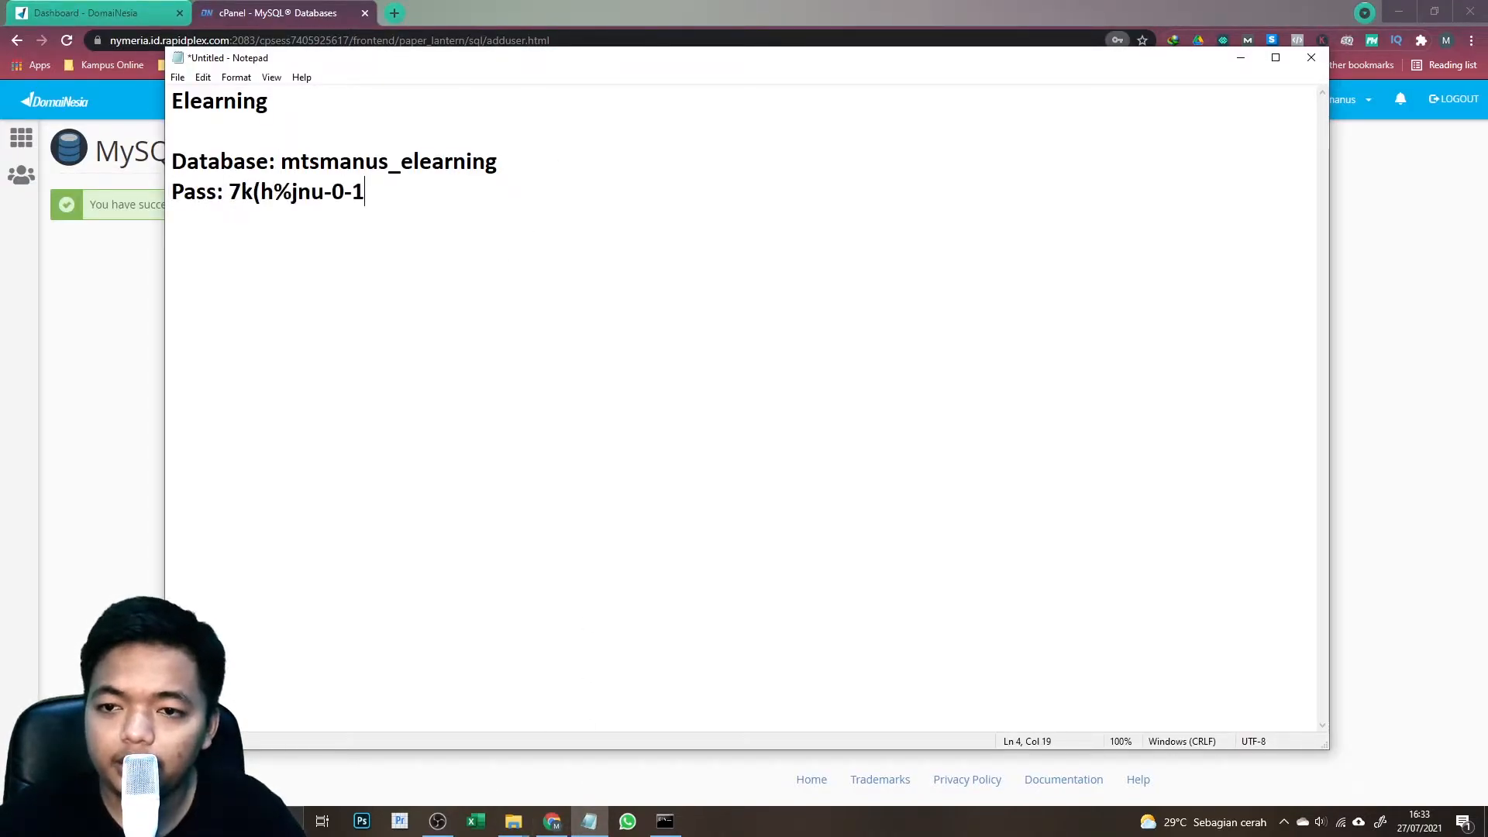
- Insert a "User:" line above the password line and fill it with mtsmanus_elearning copied from the database line
key("Home")
key("Return")
key("Up")
type("us")
key("BackSpace")
key("BackSpace")
type("User:")
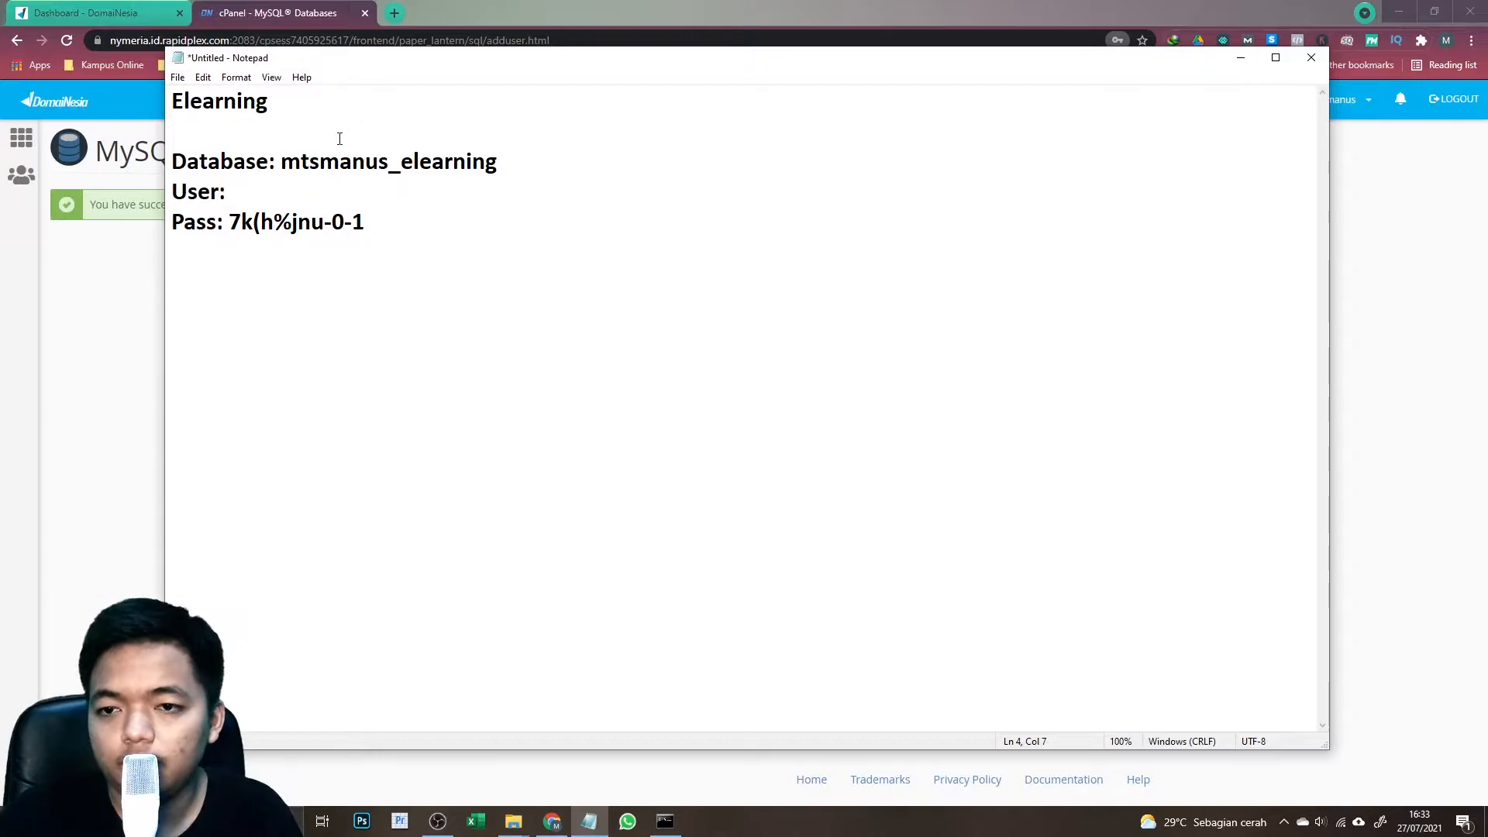
left_click_drag(281, 163, 498, 163)
key("ctrl+c")
left_click(310, 193)
key("ctrl+v")
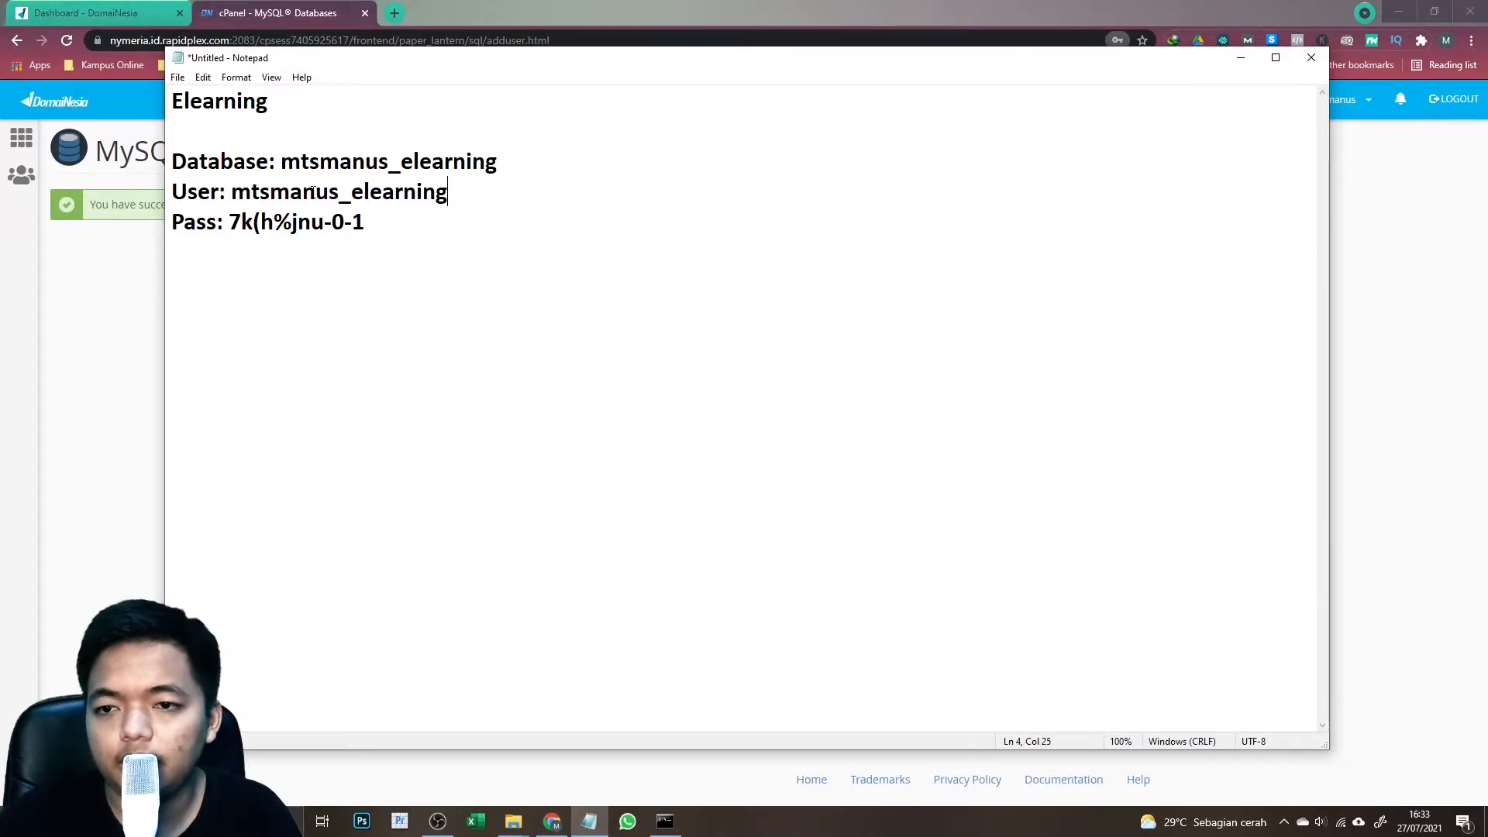
left_click_drag(199, 161, 531, 175)
left_click_drag(233, 194, 448, 193)
left_click_drag(230, 223, 386, 220)
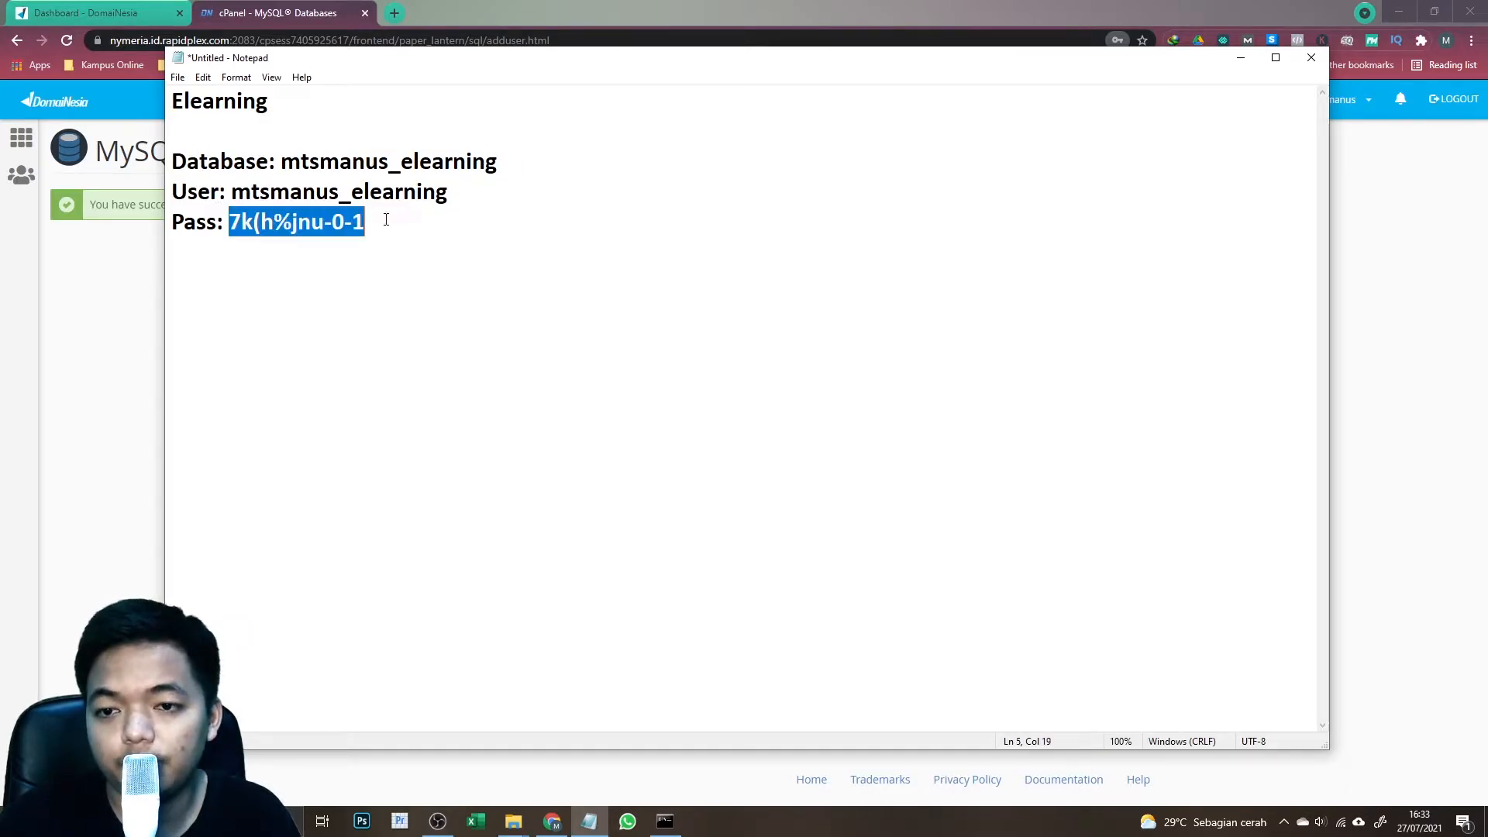
- Return to the browser, dismiss the password-saving offer, and add user mtsmanus_elearning to database mtsmanus_elearning
left_click(106, 307)
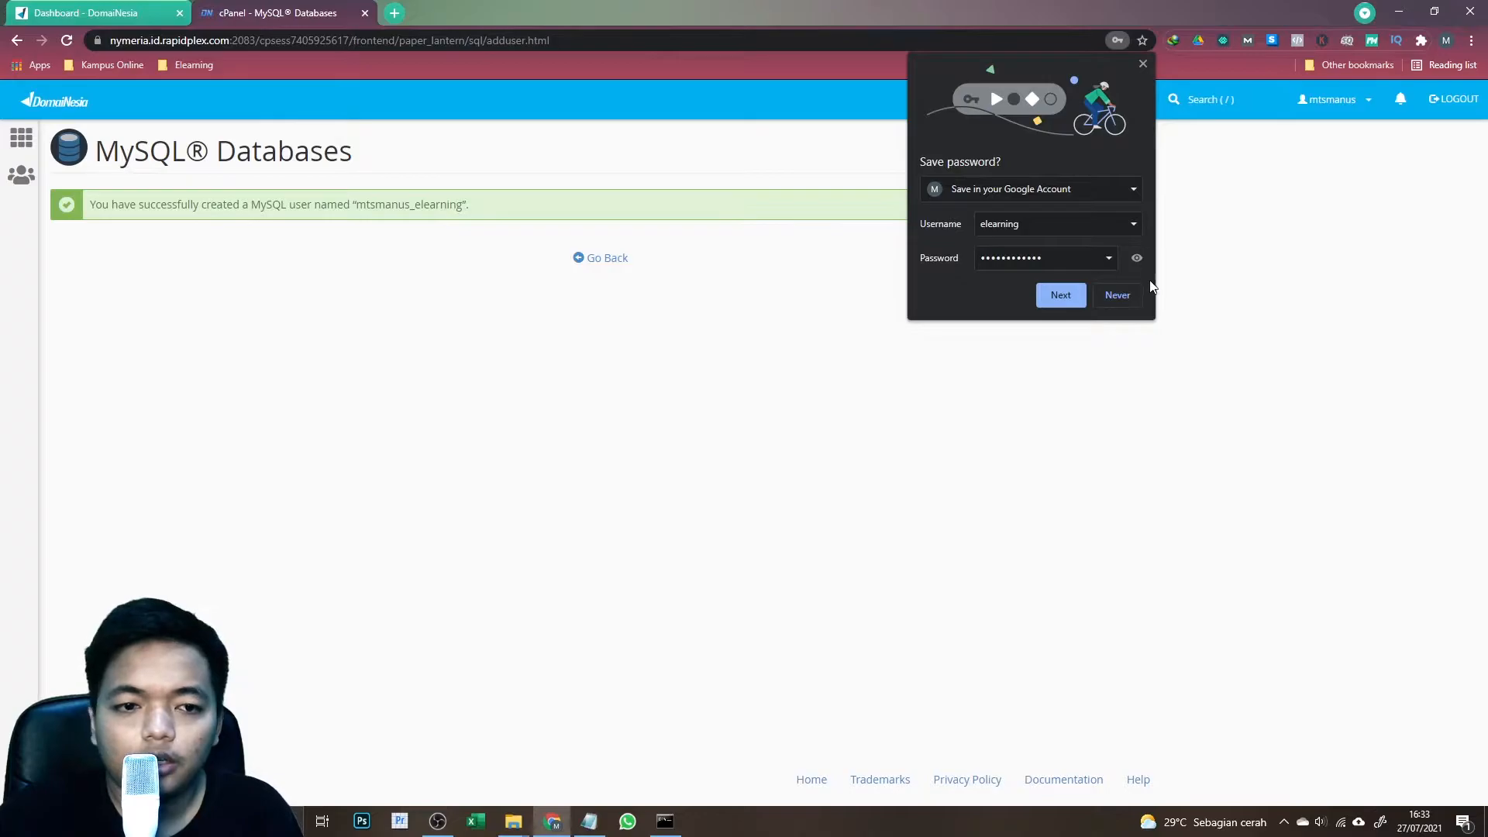
left_click(1144, 65)
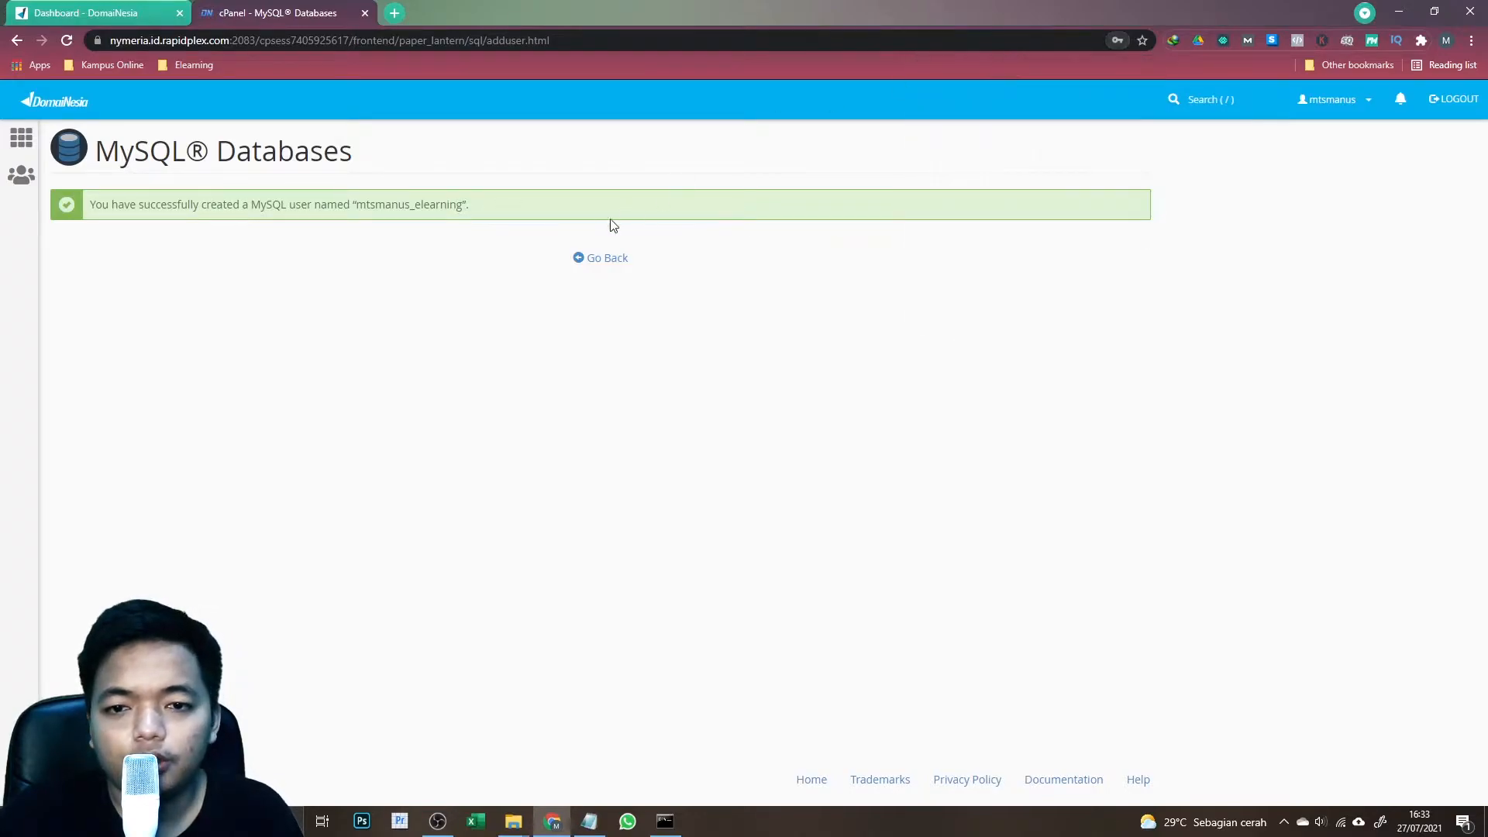
left_click(589, 258)
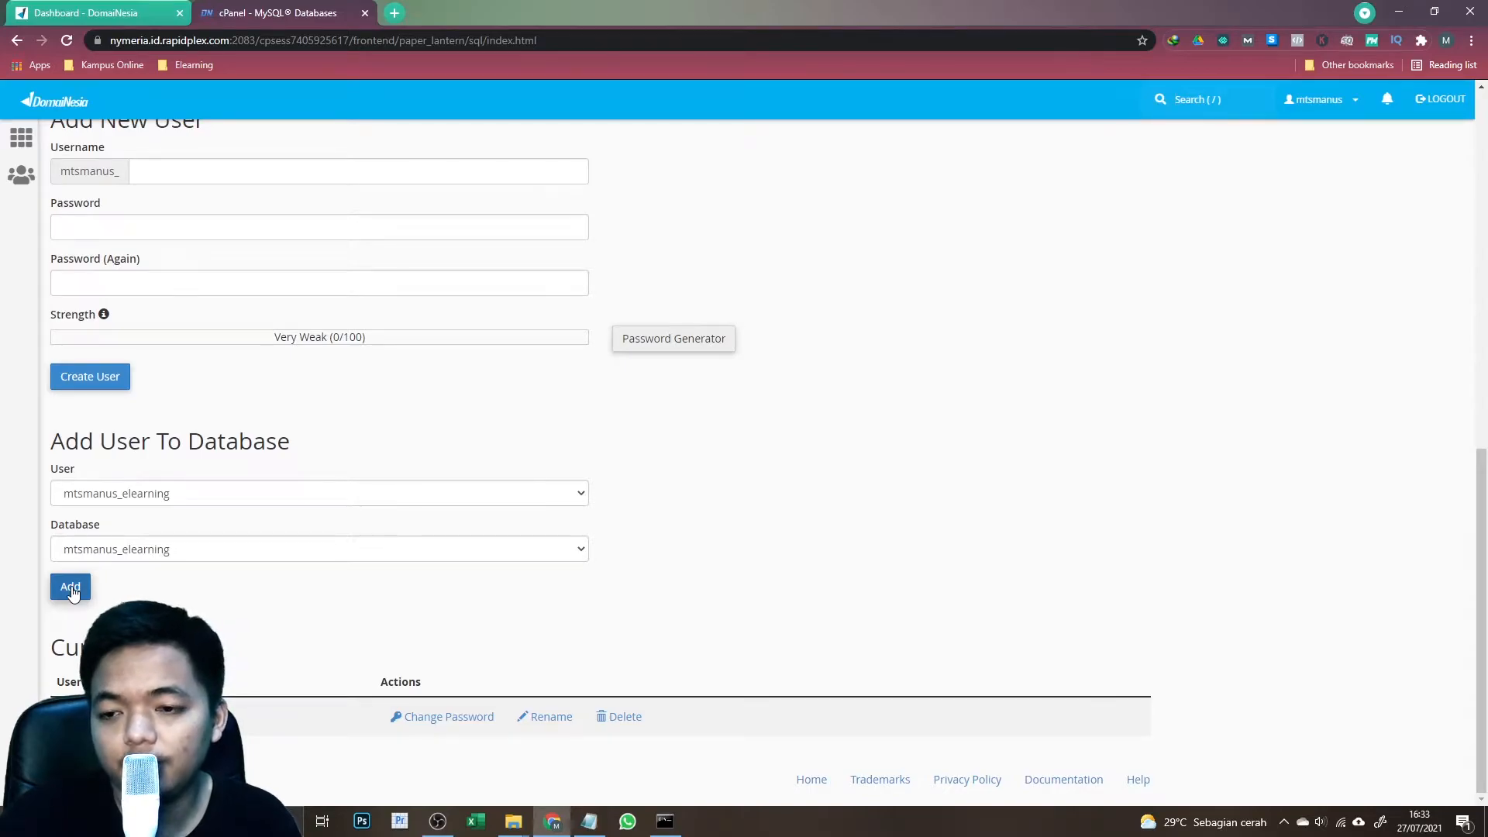
left_click(68, 586)
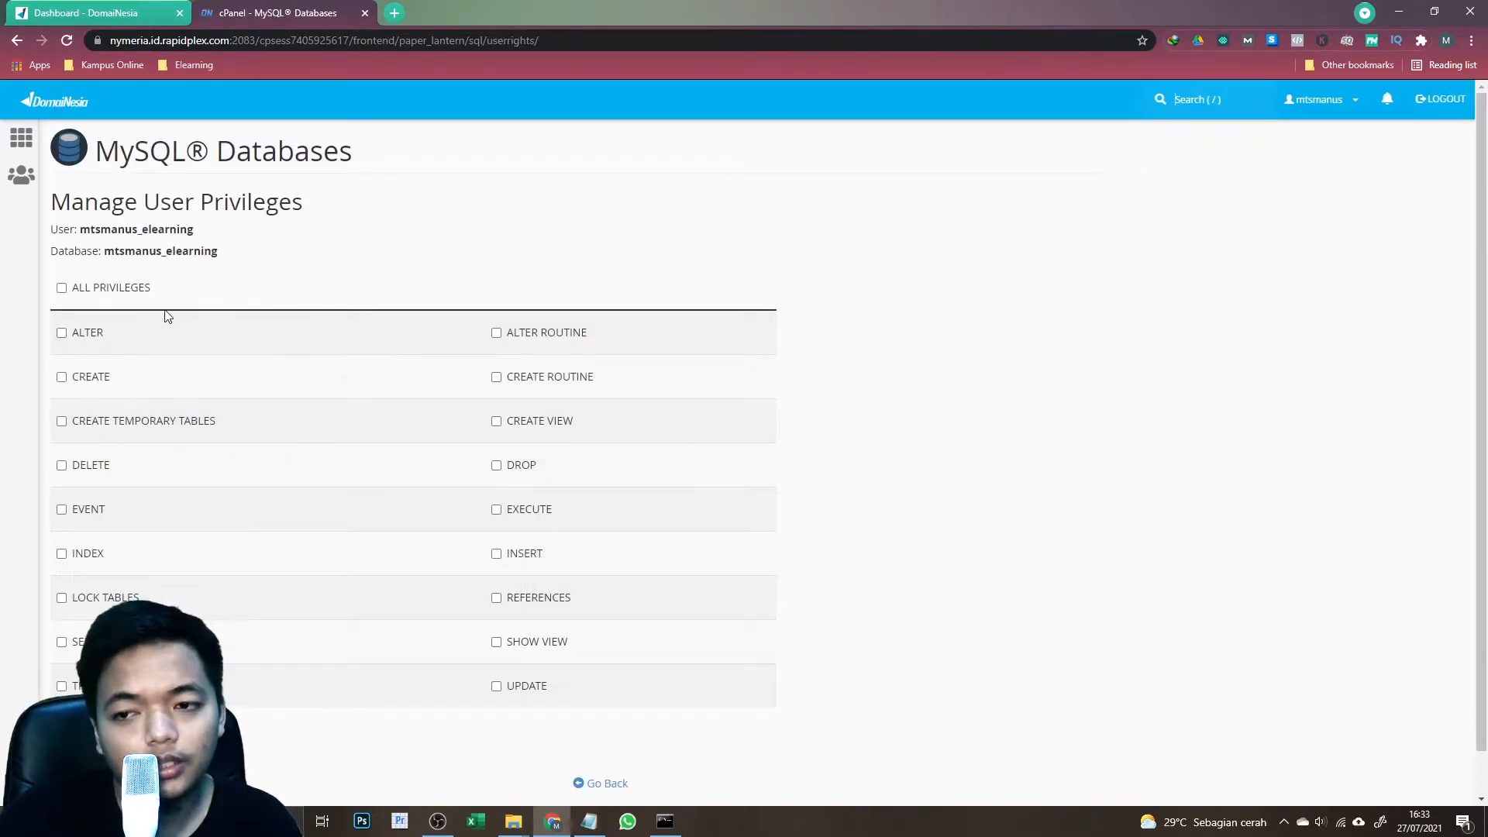
- Grant the user all privileges on the database, save the change, and return to the MySQL Databases page
left_click(61, 288)
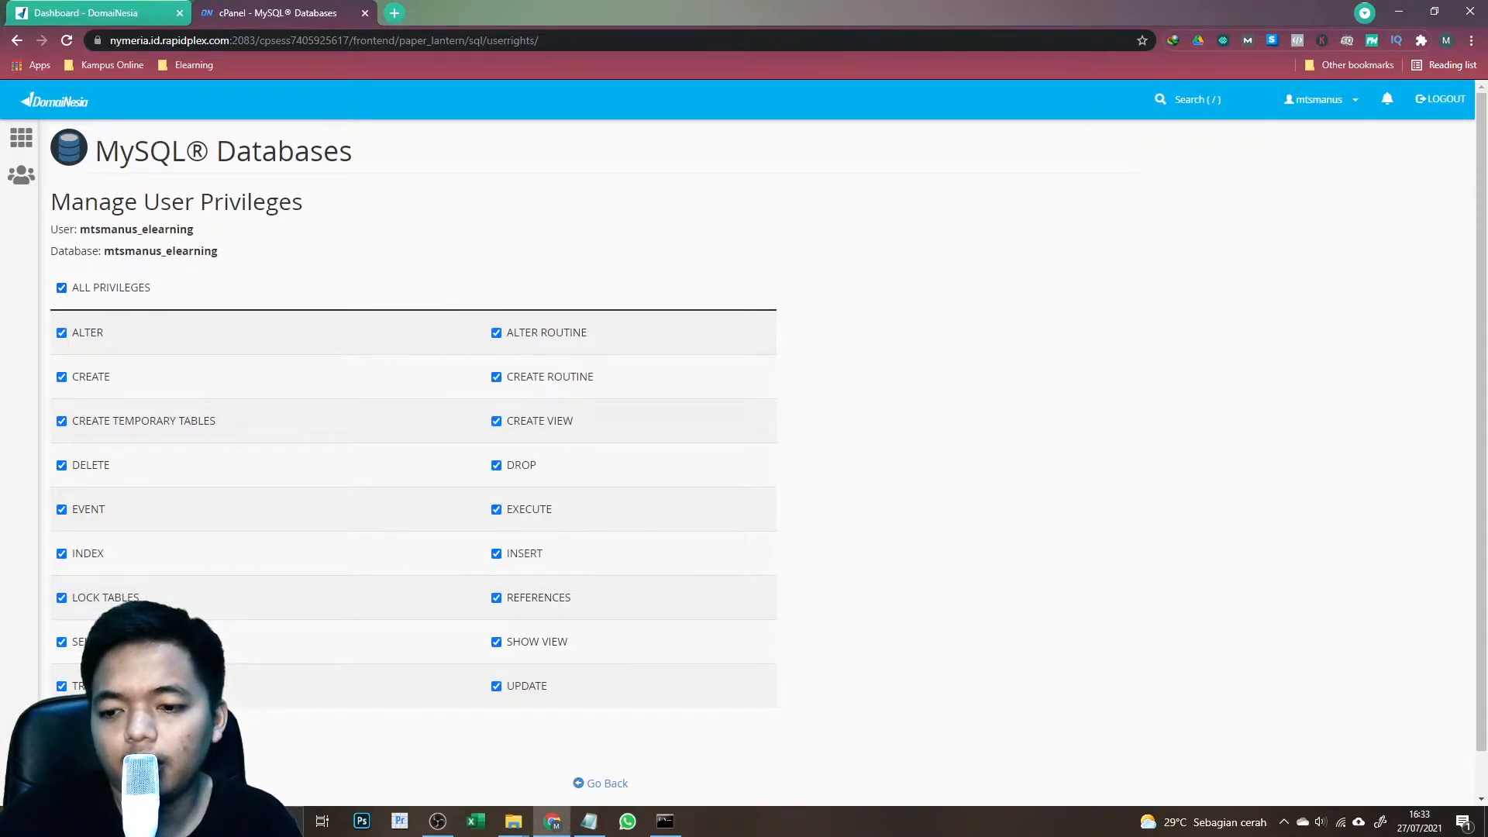
left_click(96, 736)
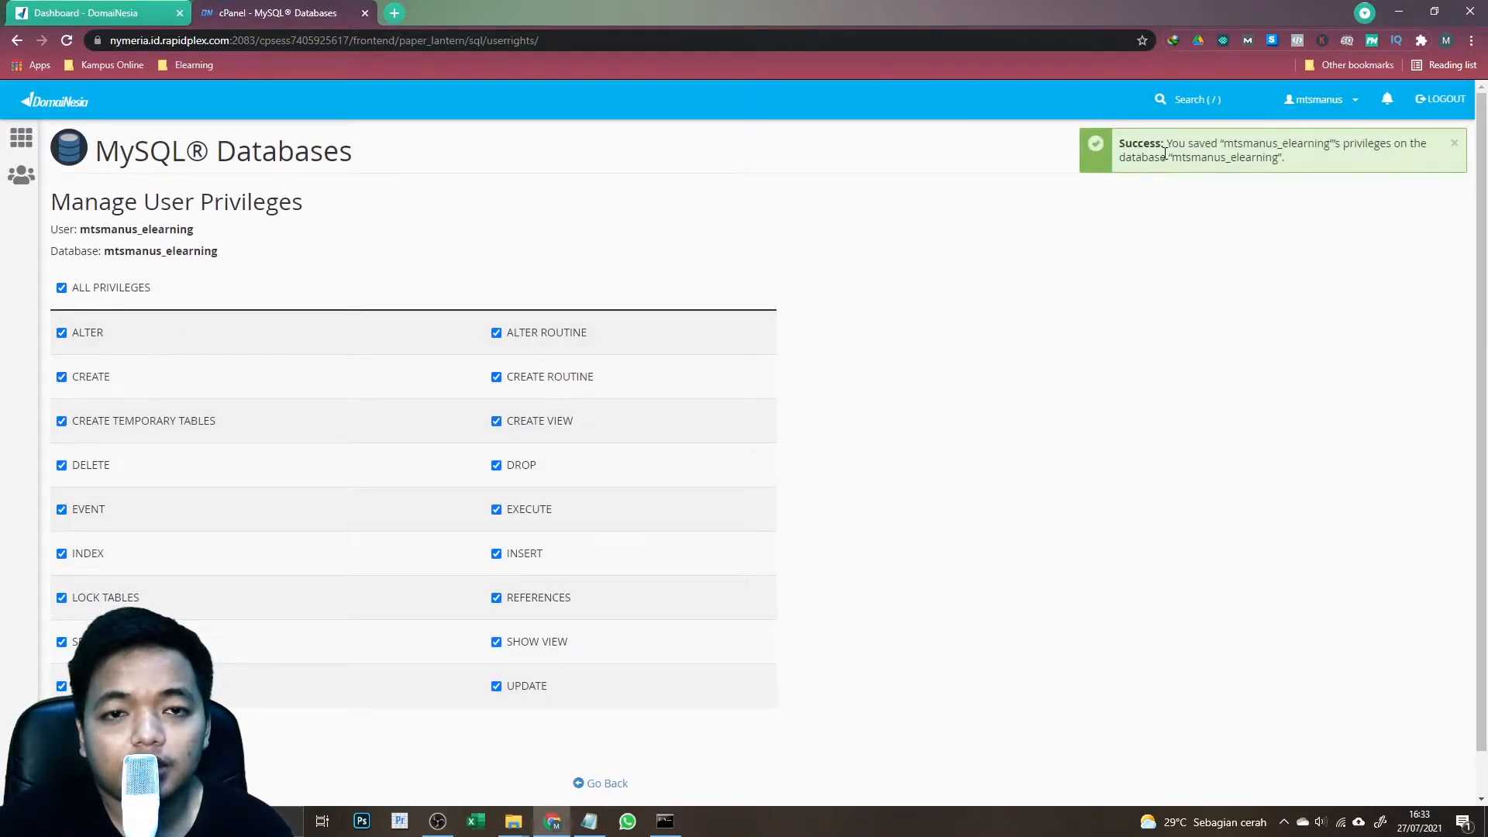
left_click(606, 783)
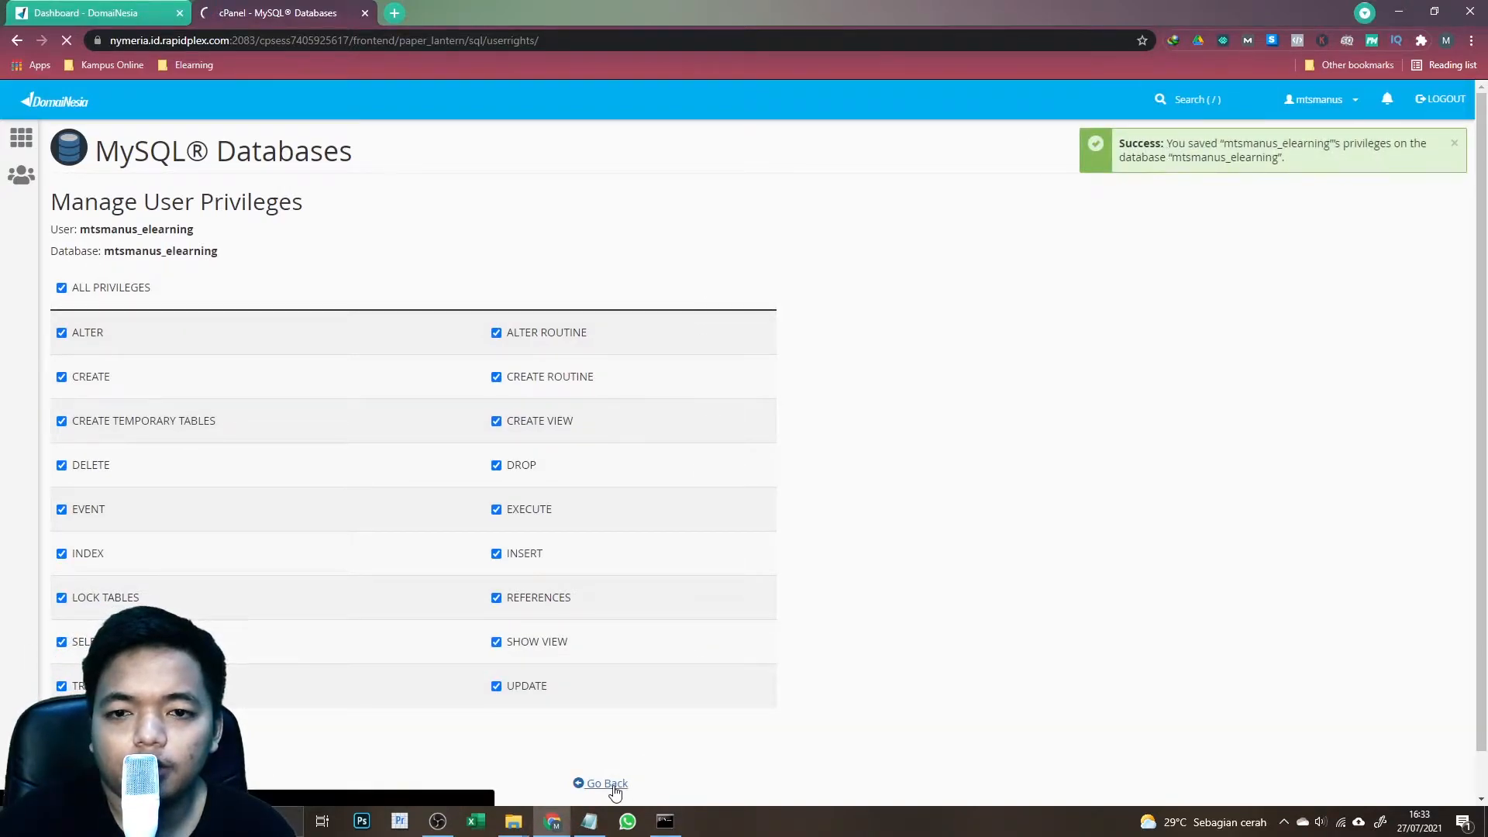
- Return to the cPanel main page and open phpMyAdmin from the Databases section
left_click(26, 146)
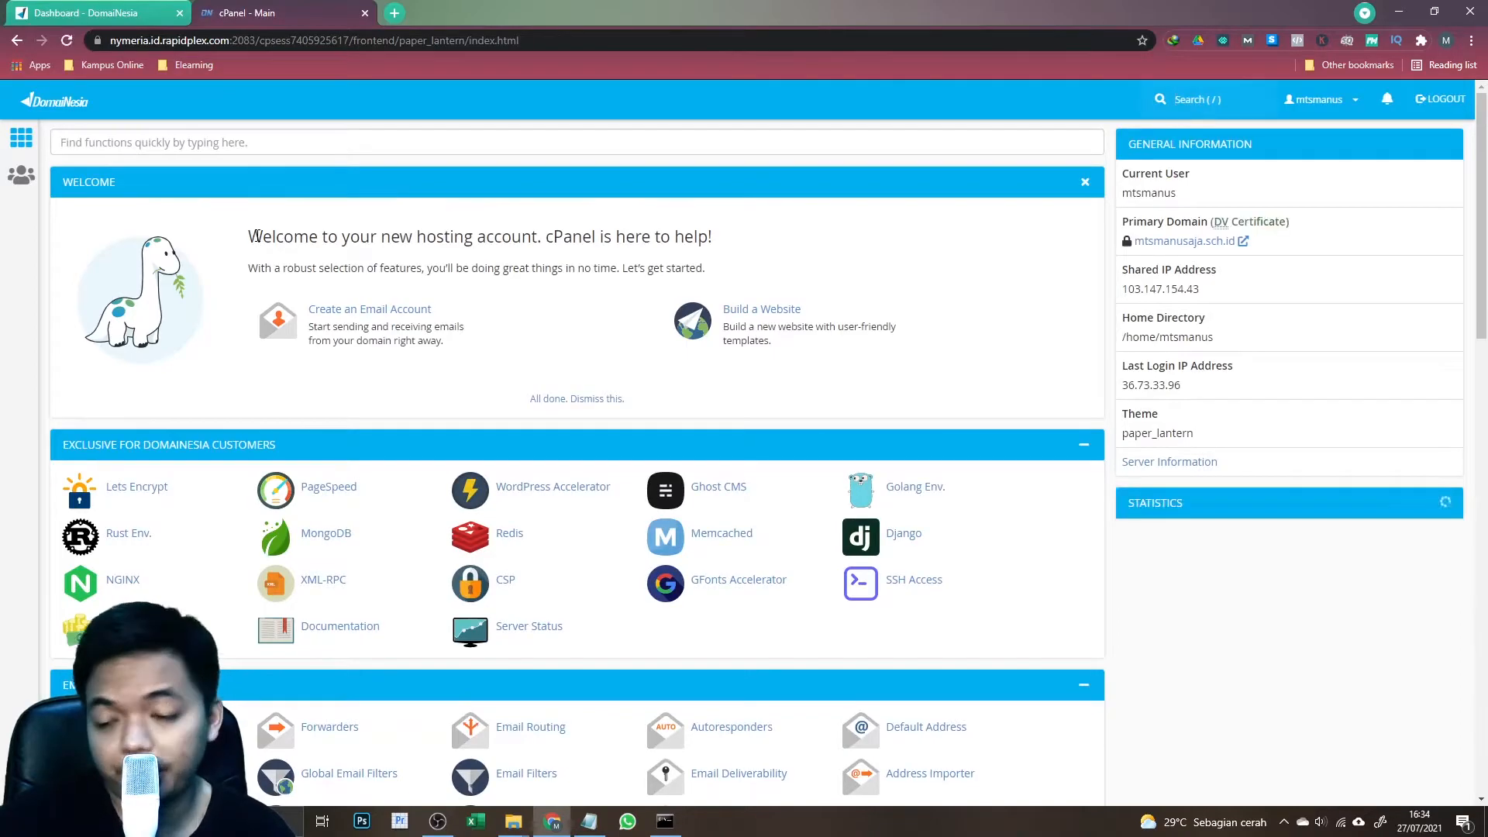
scroll(505, 304, "down", 7)
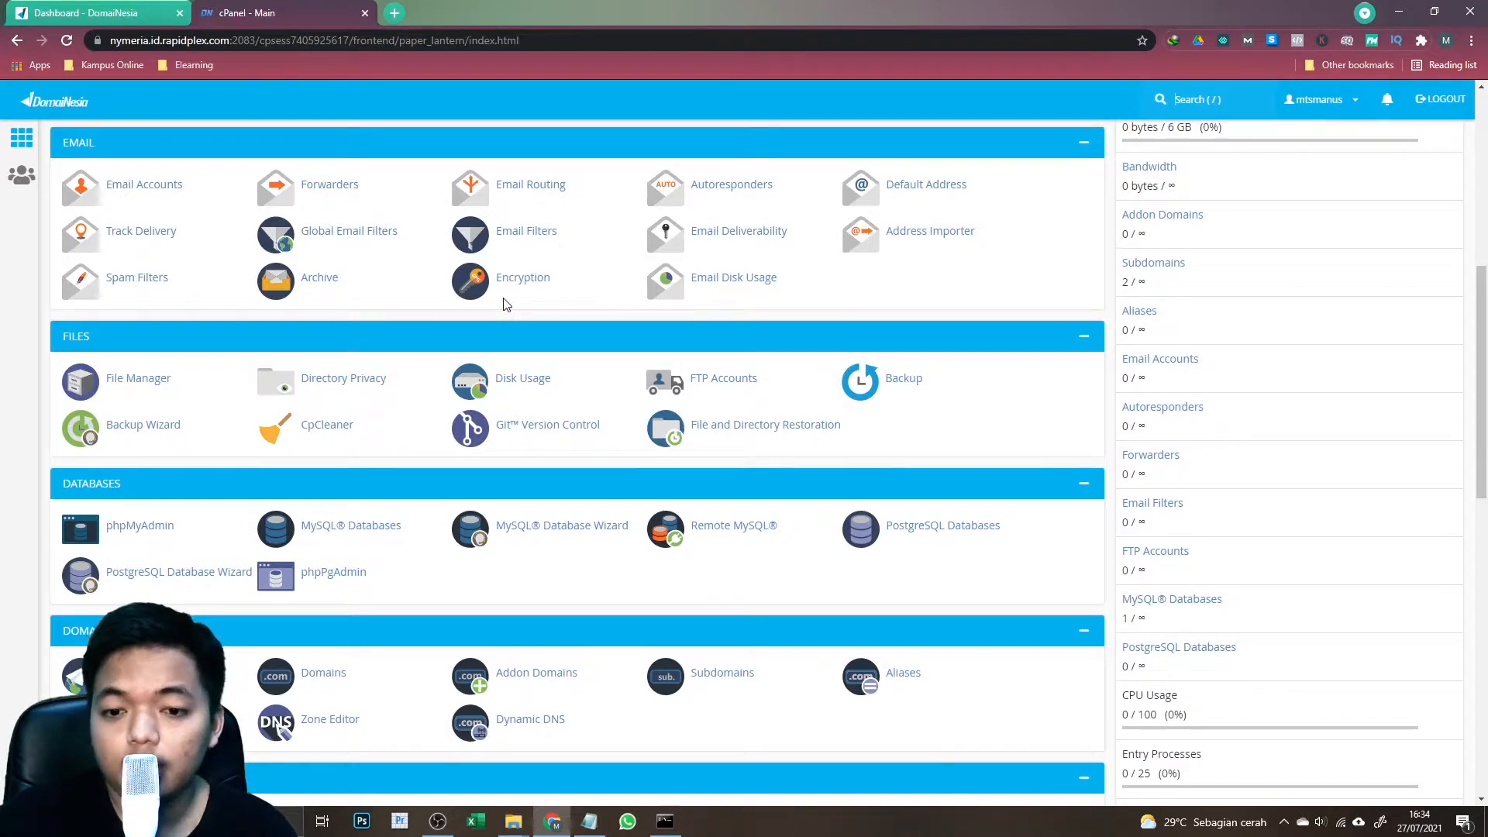
scroll(434, 325, "down", 2)
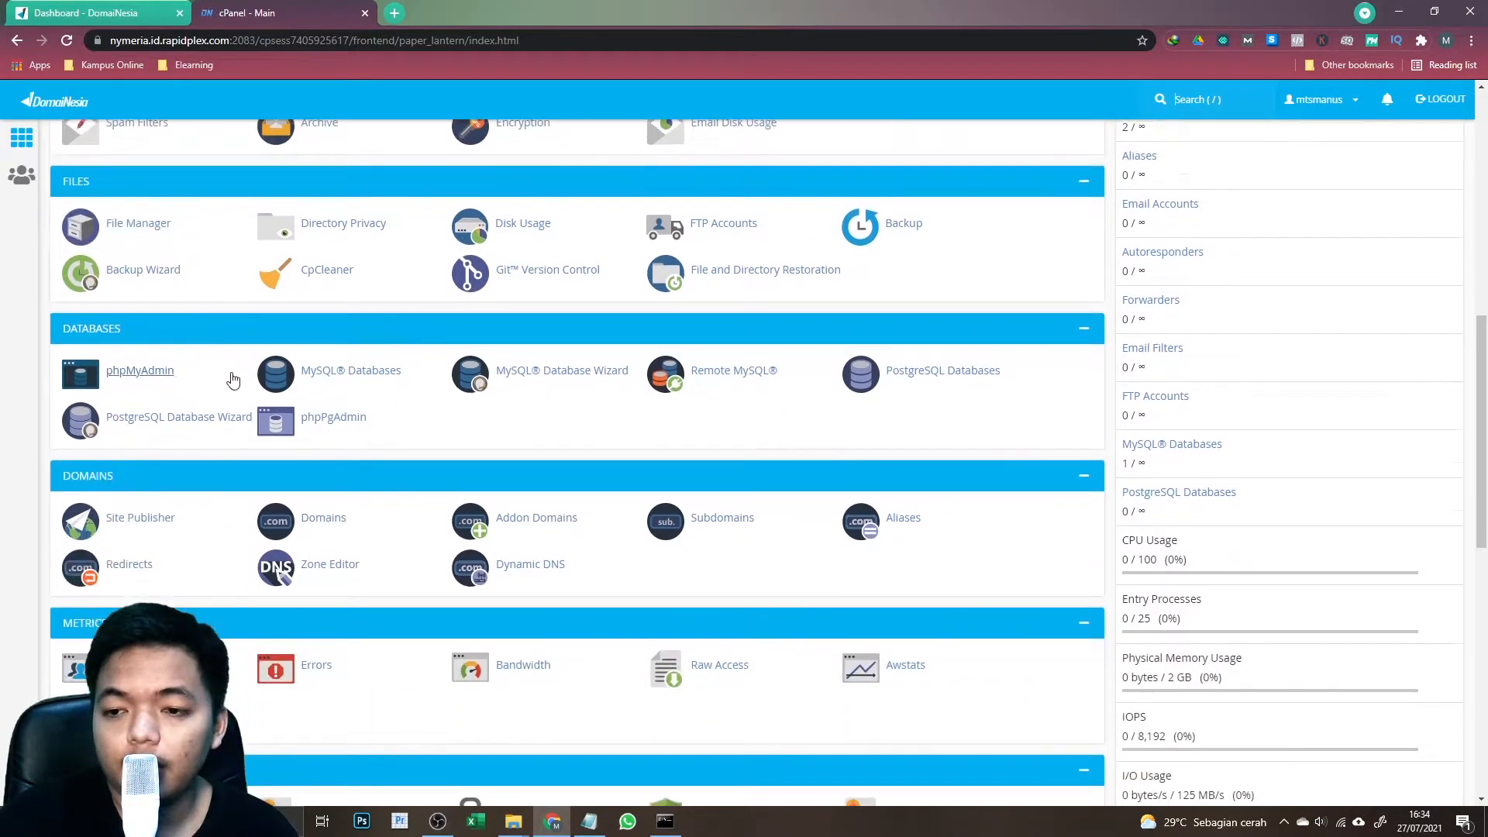
left_click(140, 371)
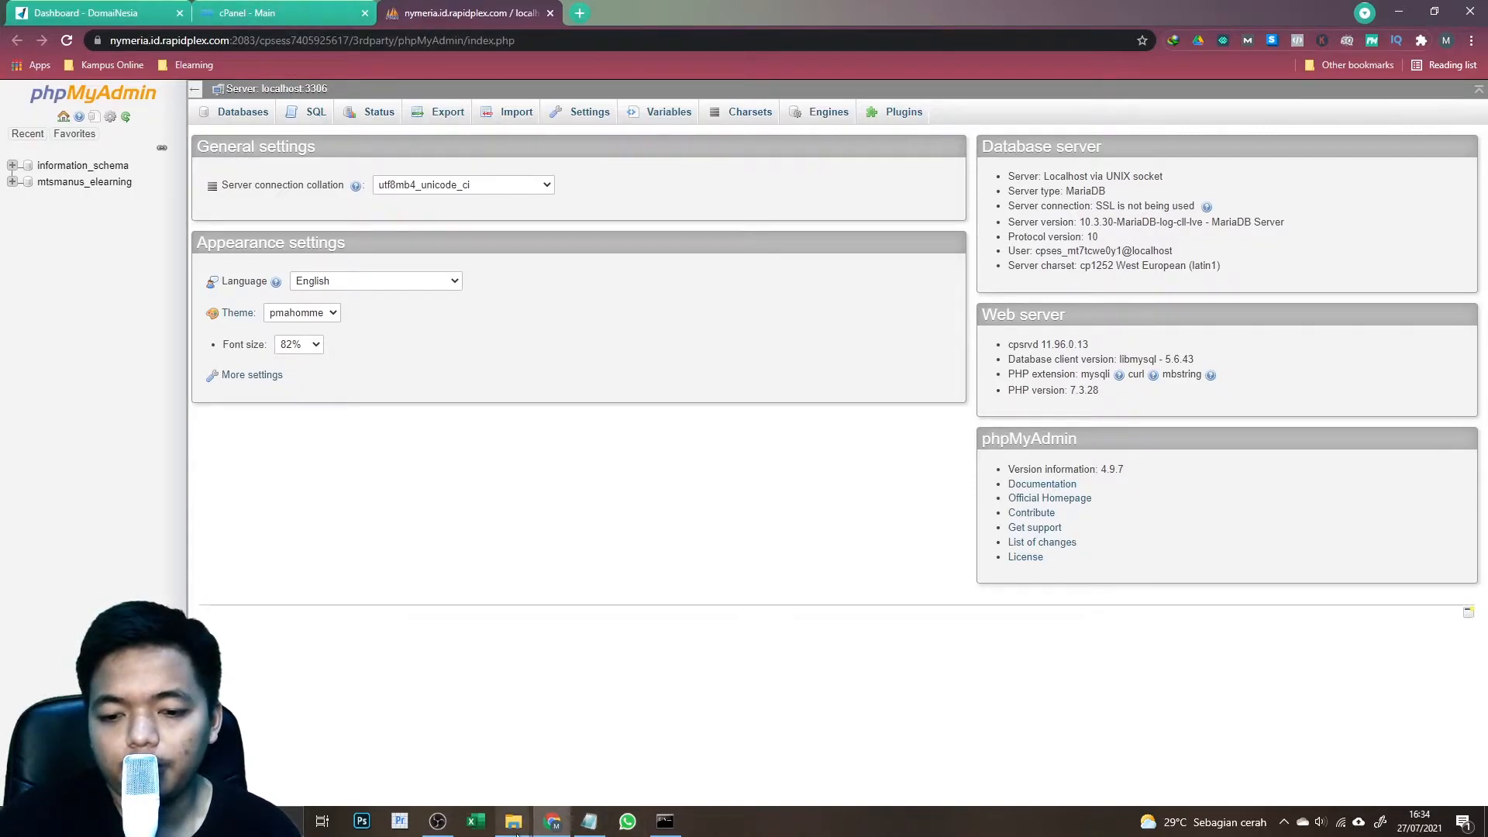
- Switch to File Explorer, open the Elearning folder in MTS Maarif NU Jatilawang, and show its files as extra large icons
mouse_move(516, 834)
left_click(596, 755)
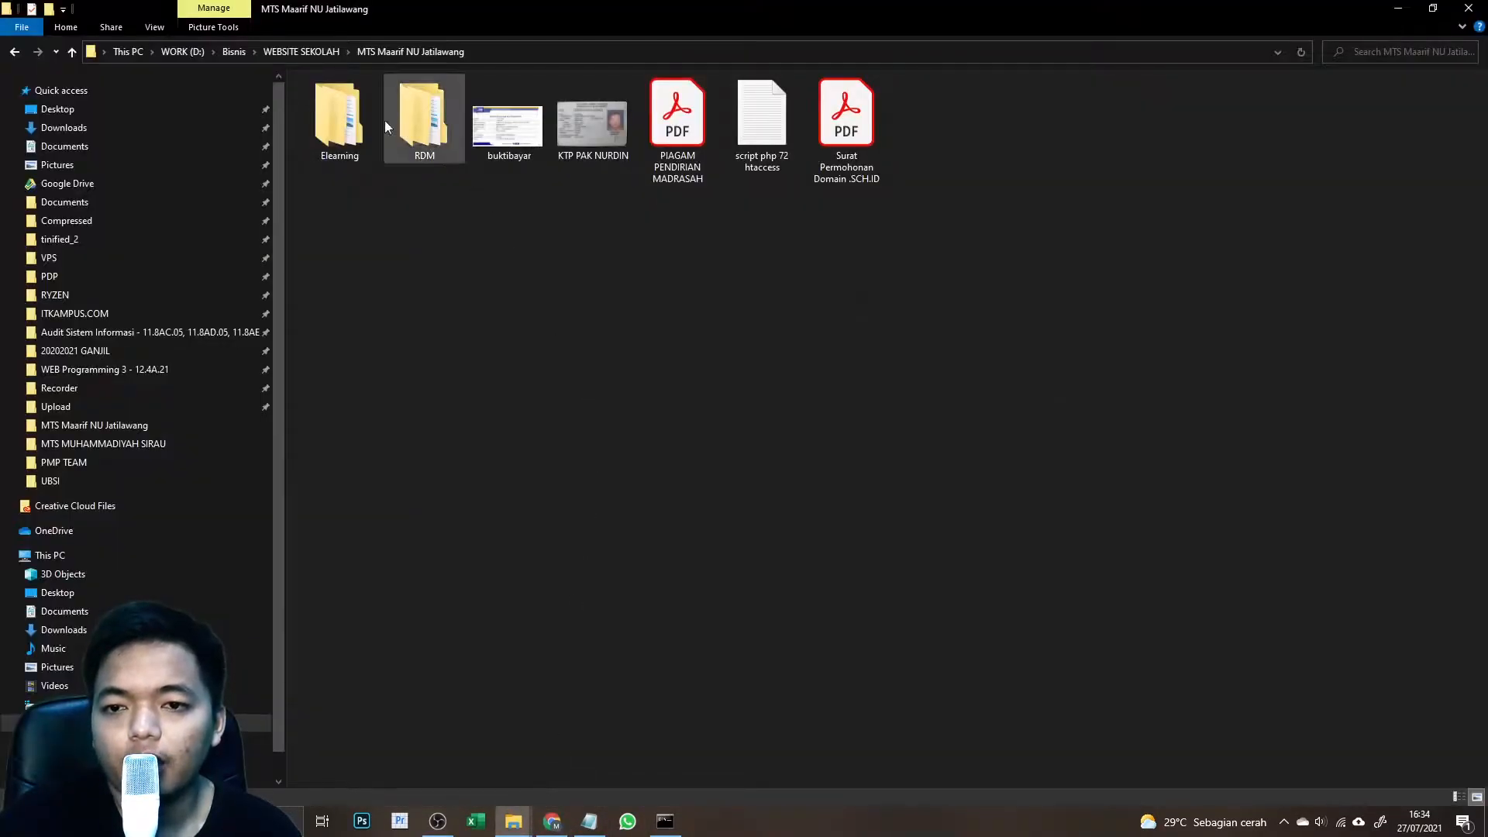
double_click(357, 124)
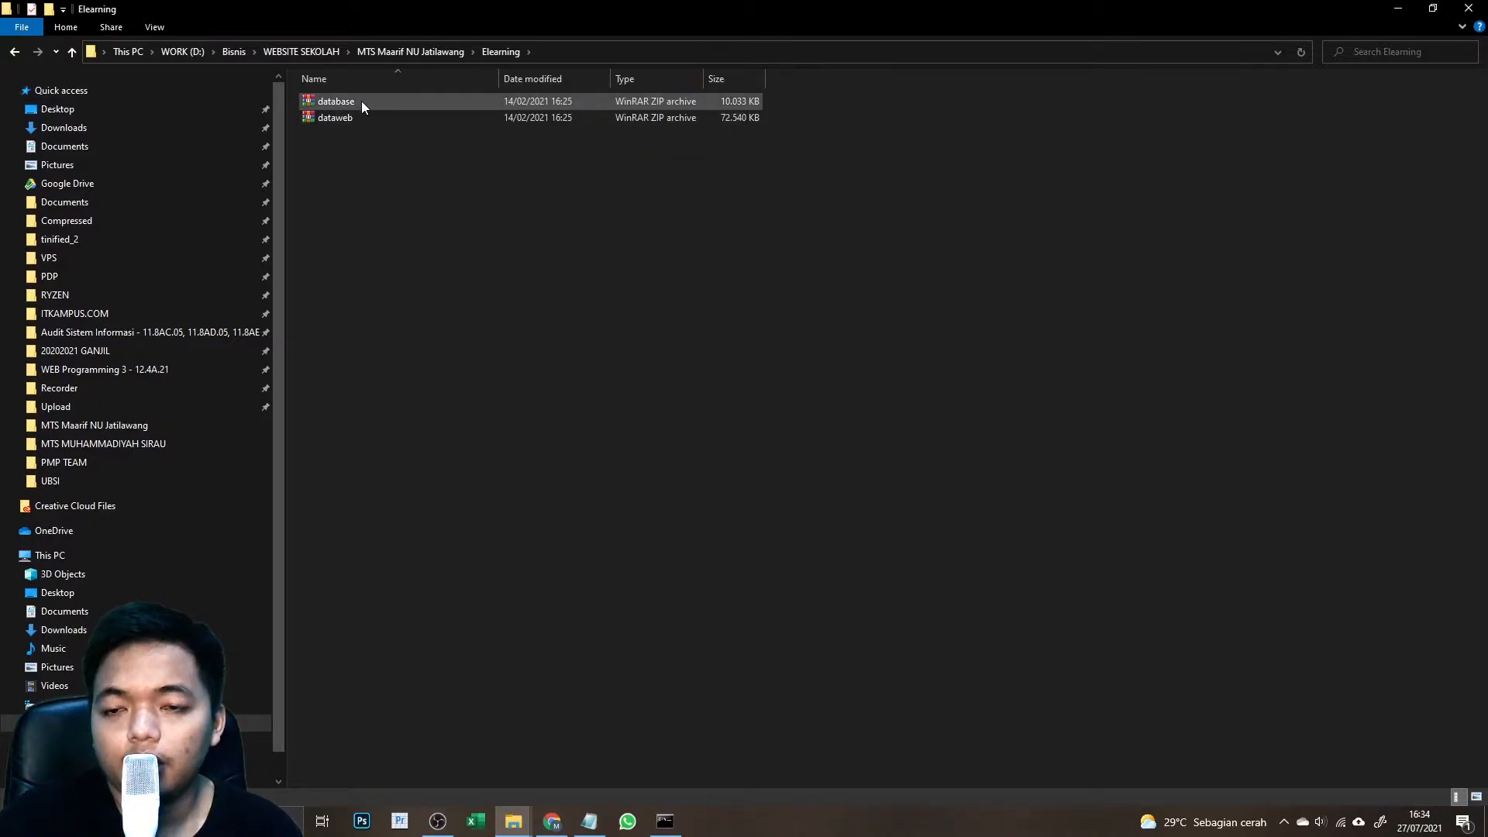
right_click(400, 179)
mouse_move(395, 192)
left_click(450, 191)
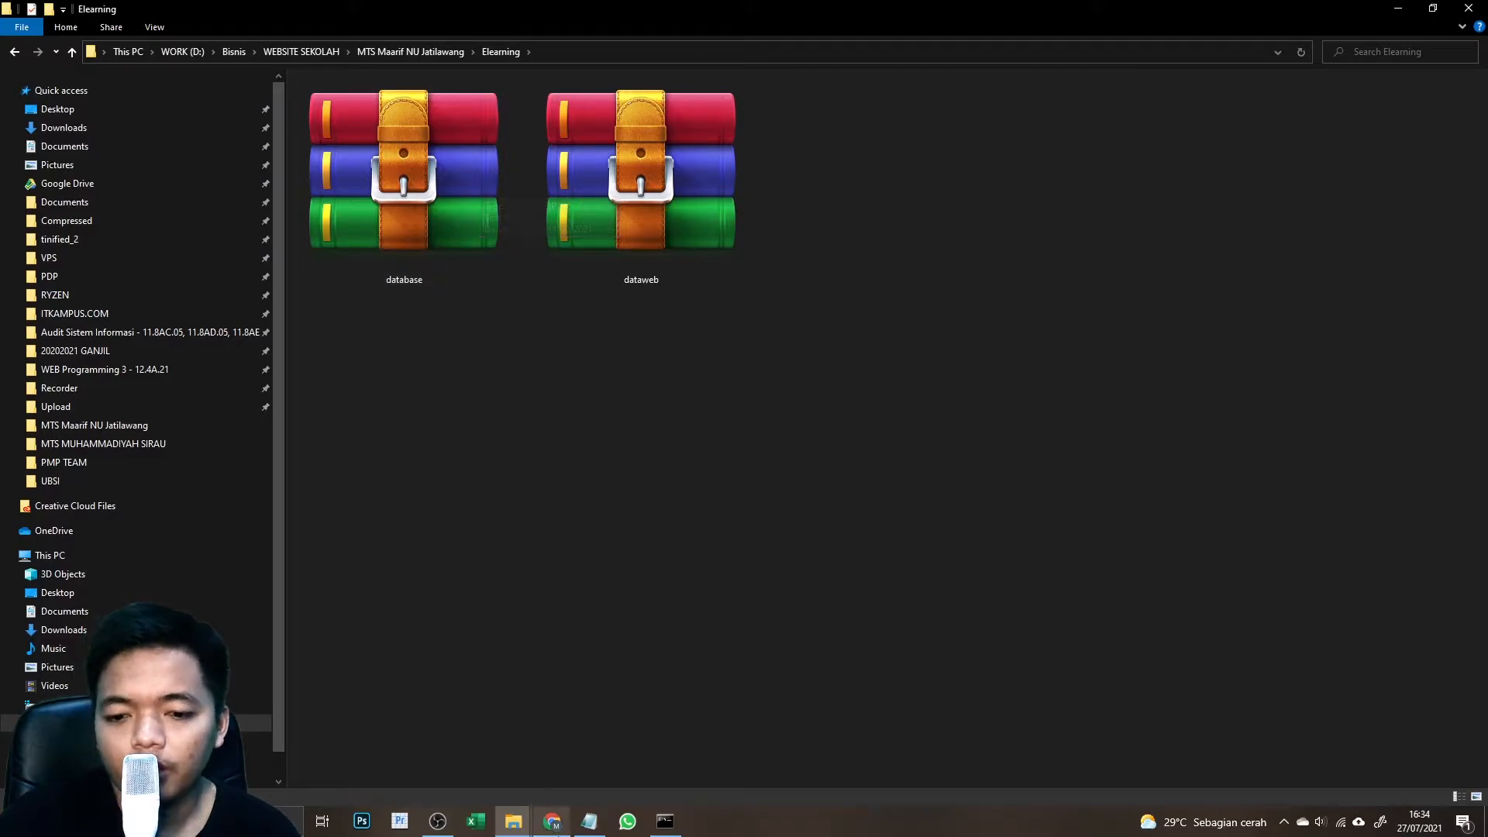
- Switch back to phpMyAdmin in the browser, open the mtsmanus_elearning database, and check the database archive in File Explorer
left_click(551, 821)
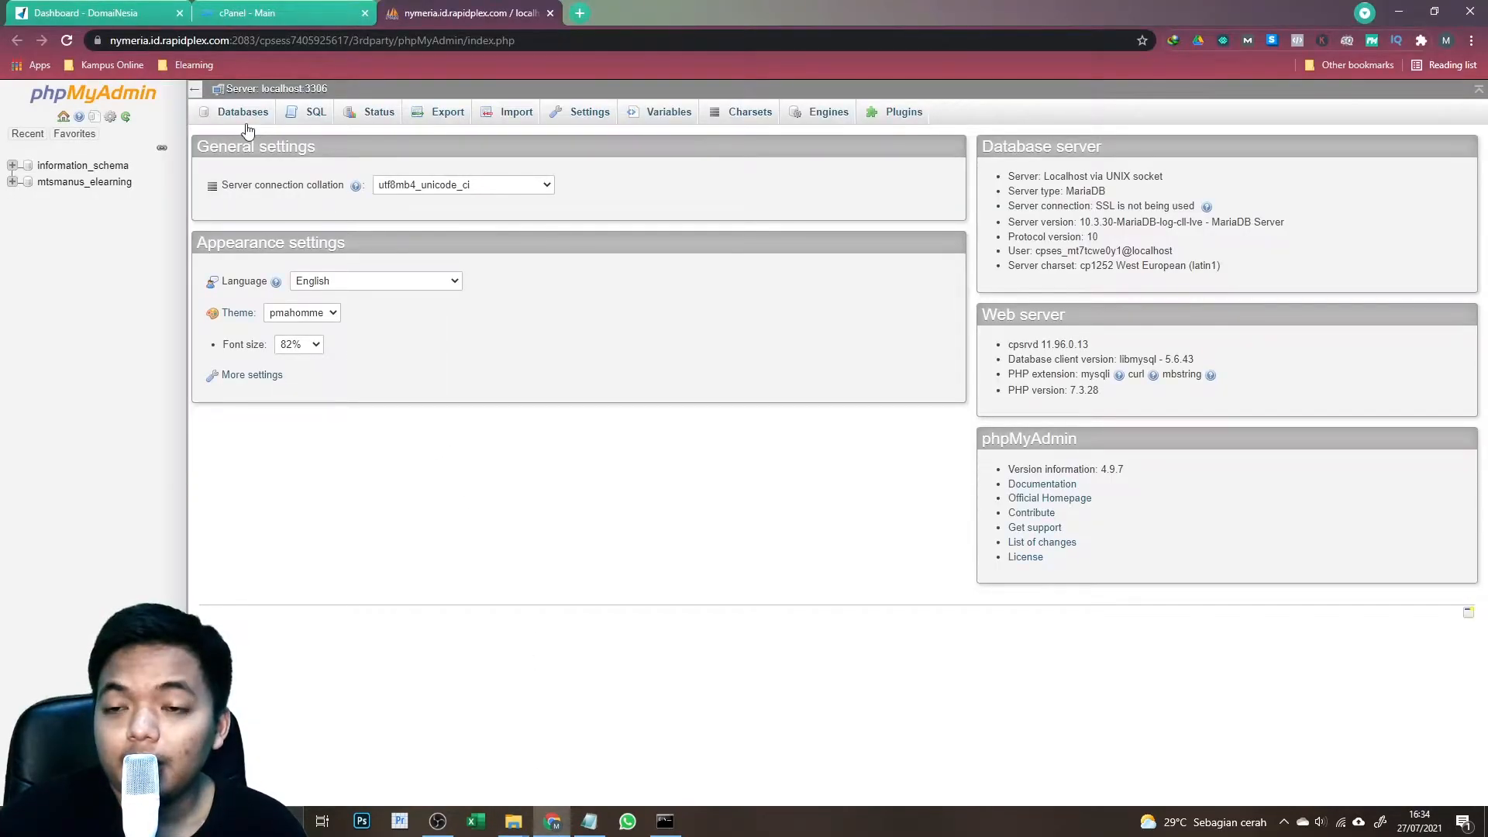
left_click(53, 183)
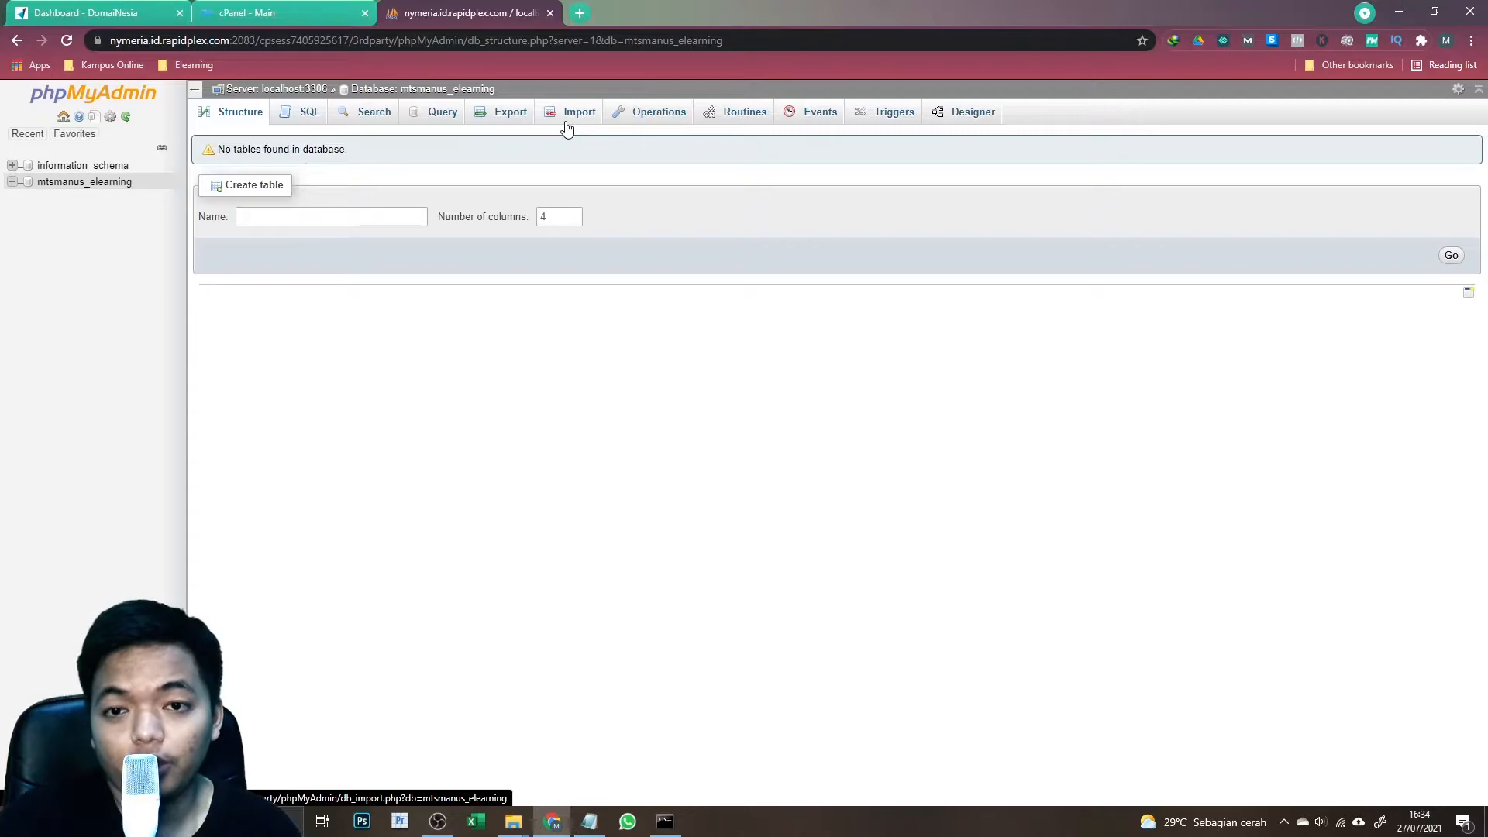
left_click(515, 829)
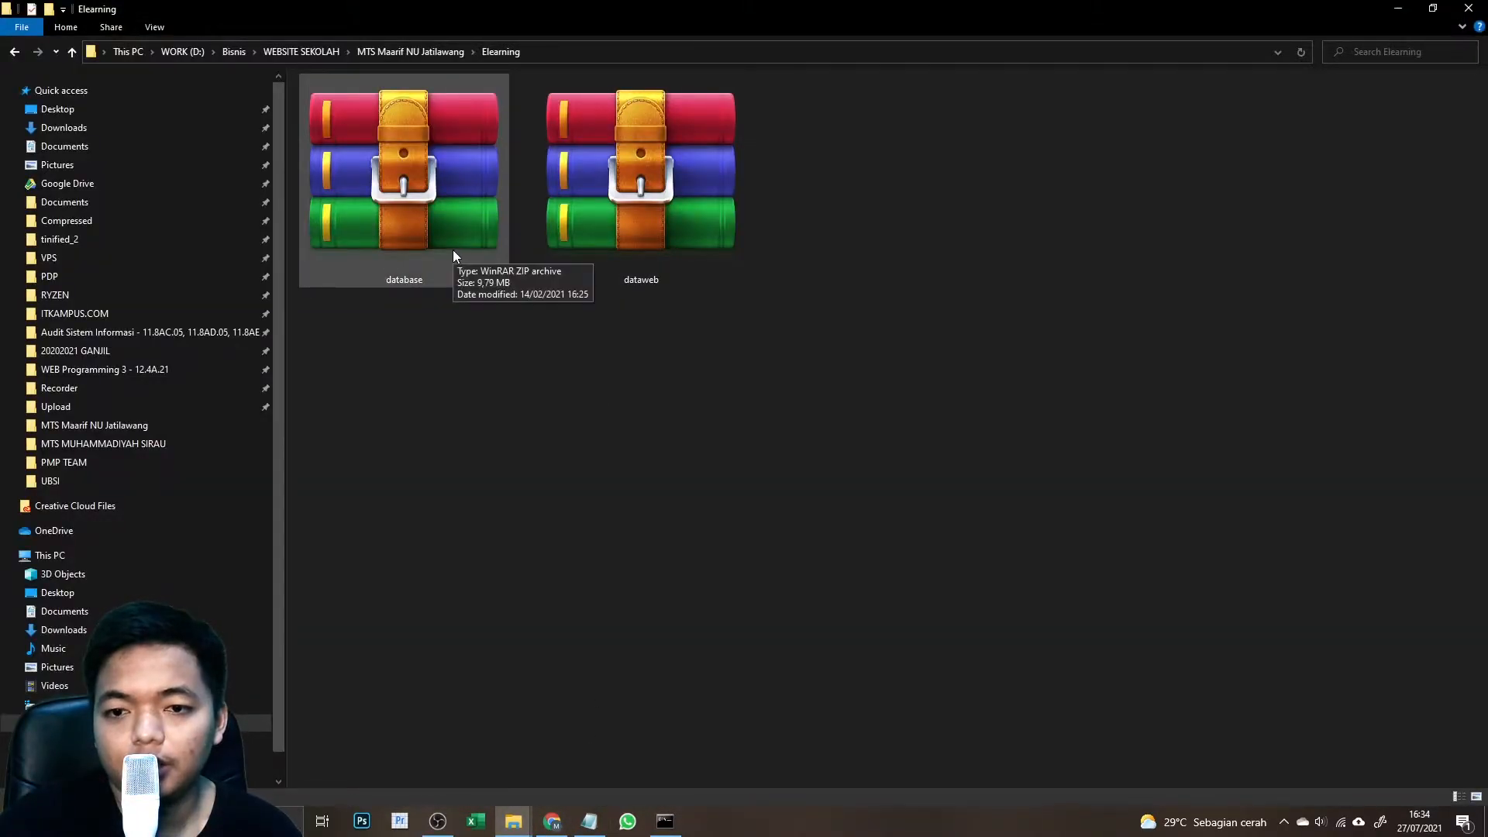
left_click(551, 822)
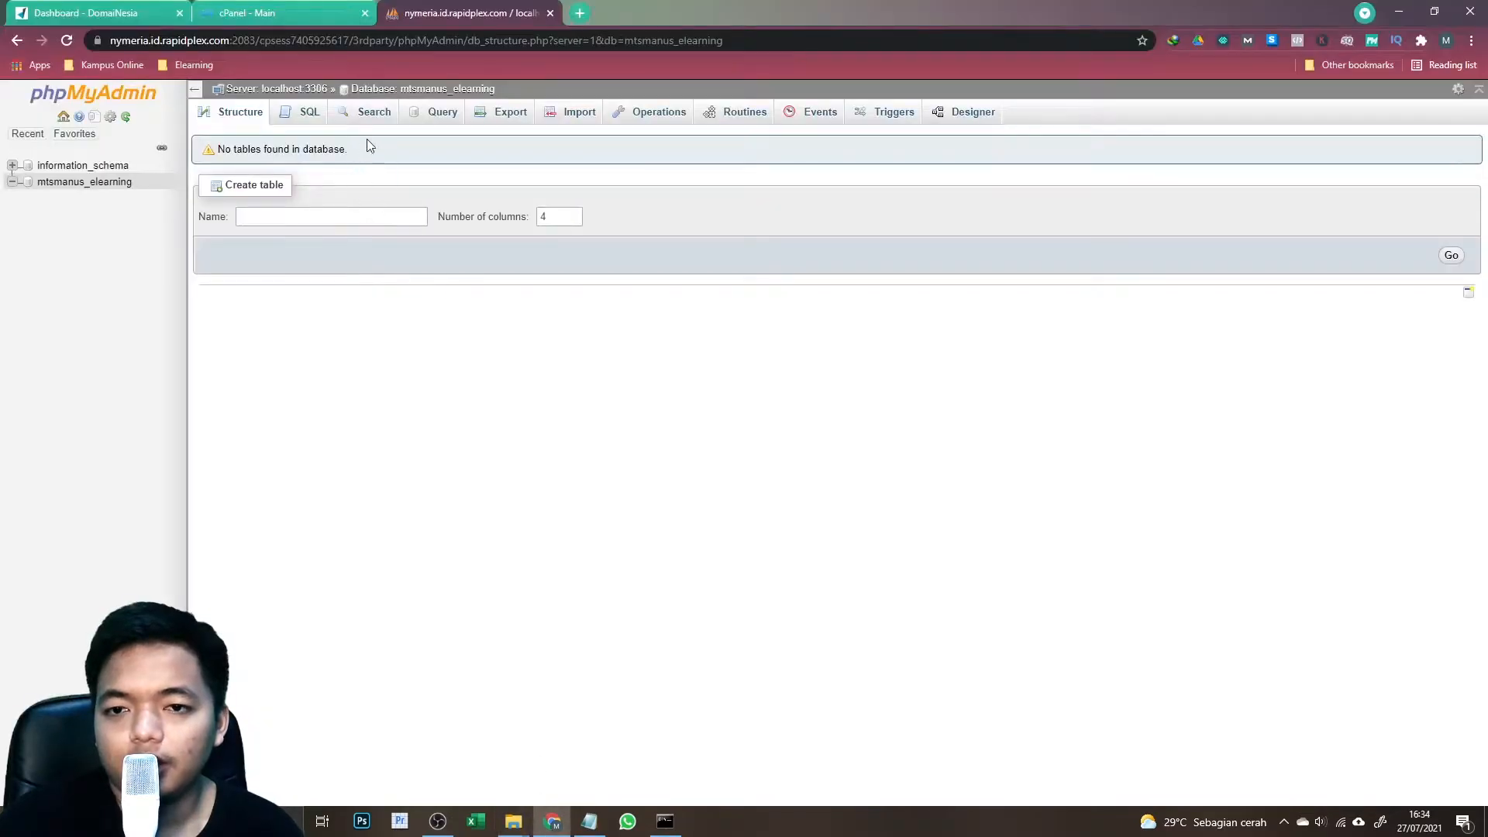
- Import the database ZIP archive from the Elearning folder into the mtsmanus_elearning database
left_click(551, 121)
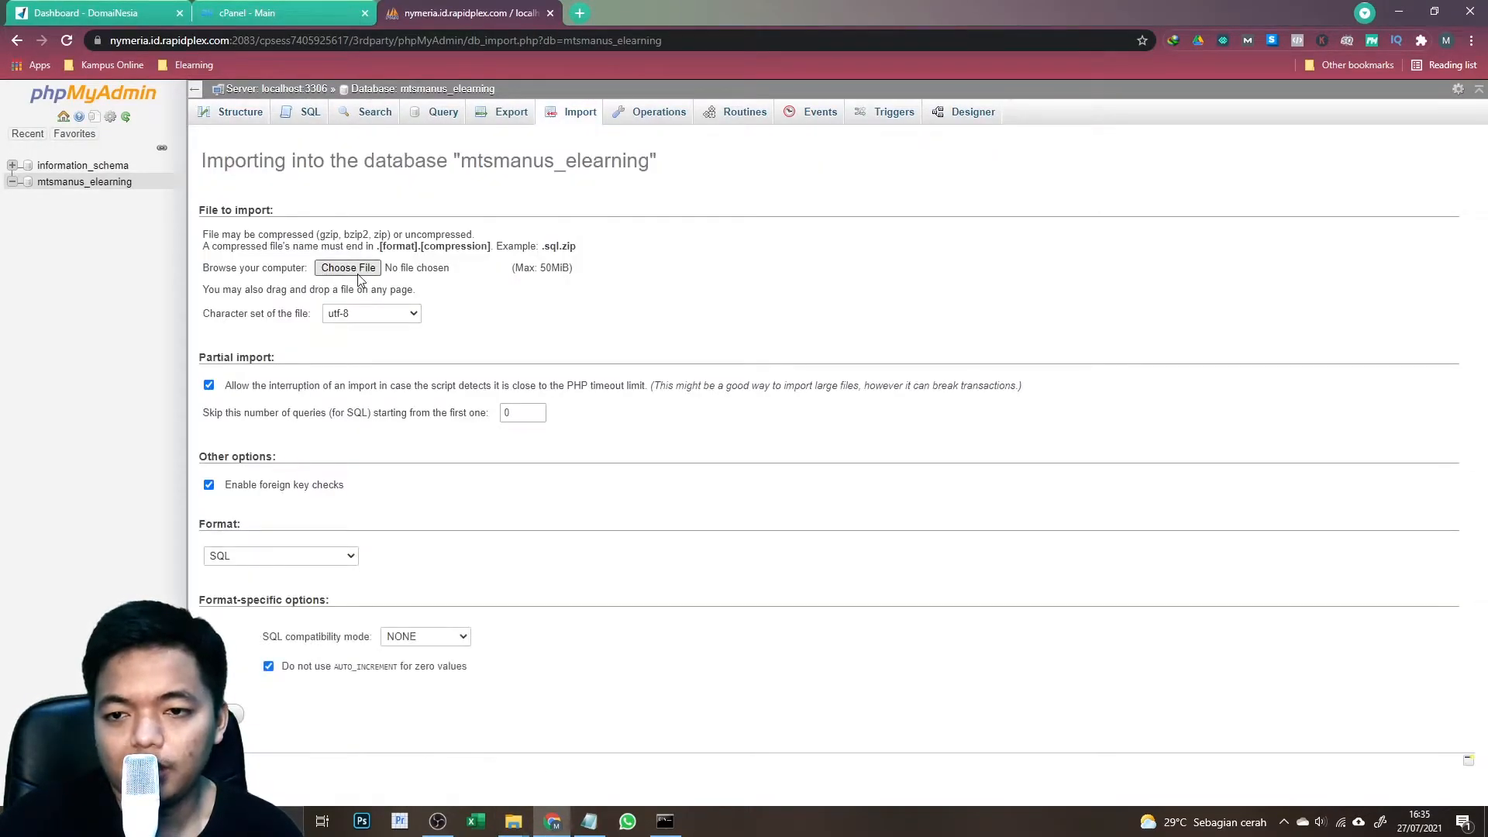
left_click(347, 268)
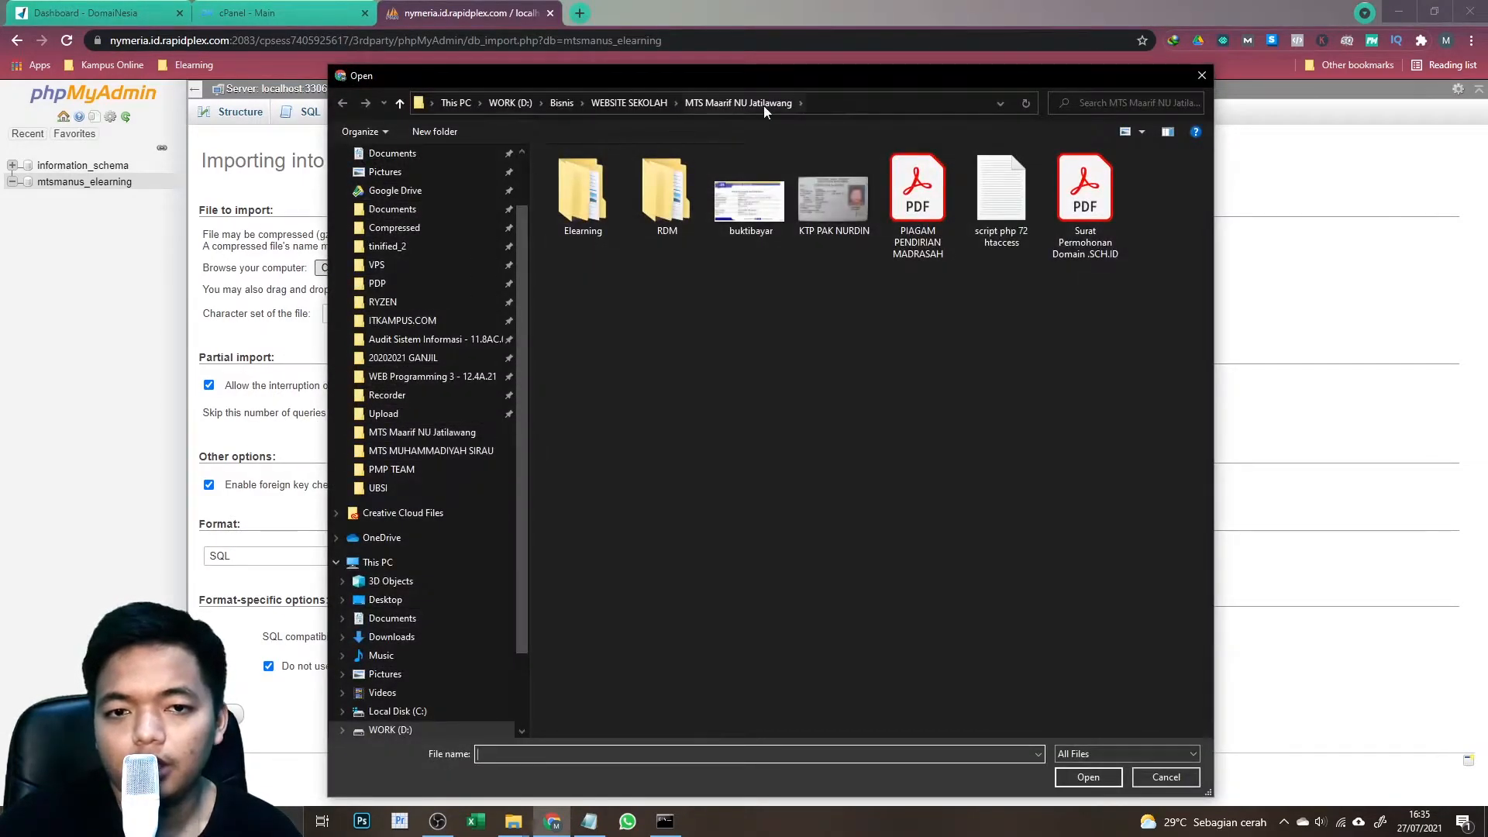
double_click(595, 223)
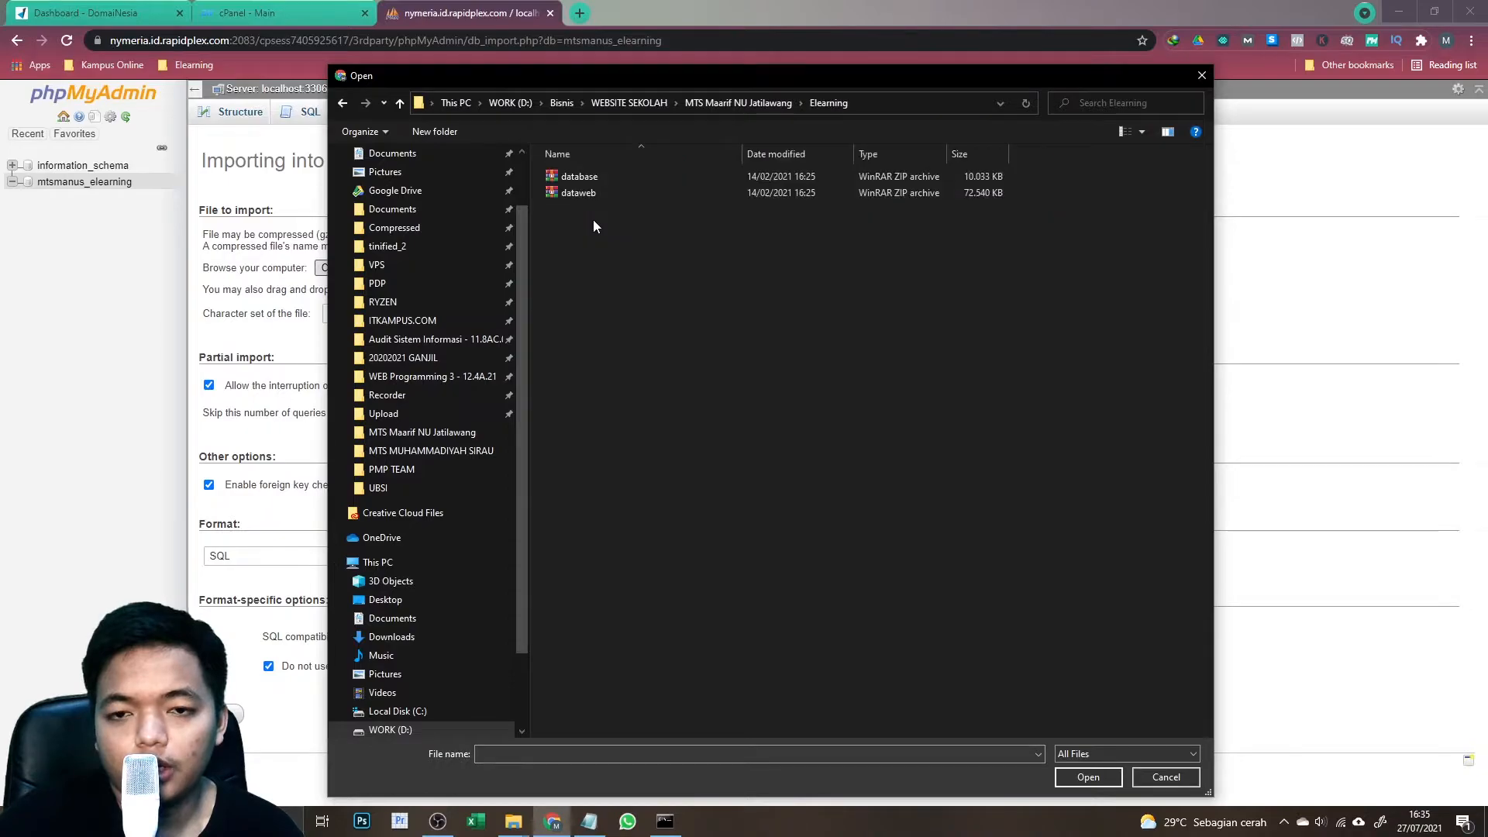
double_click(580, 180)
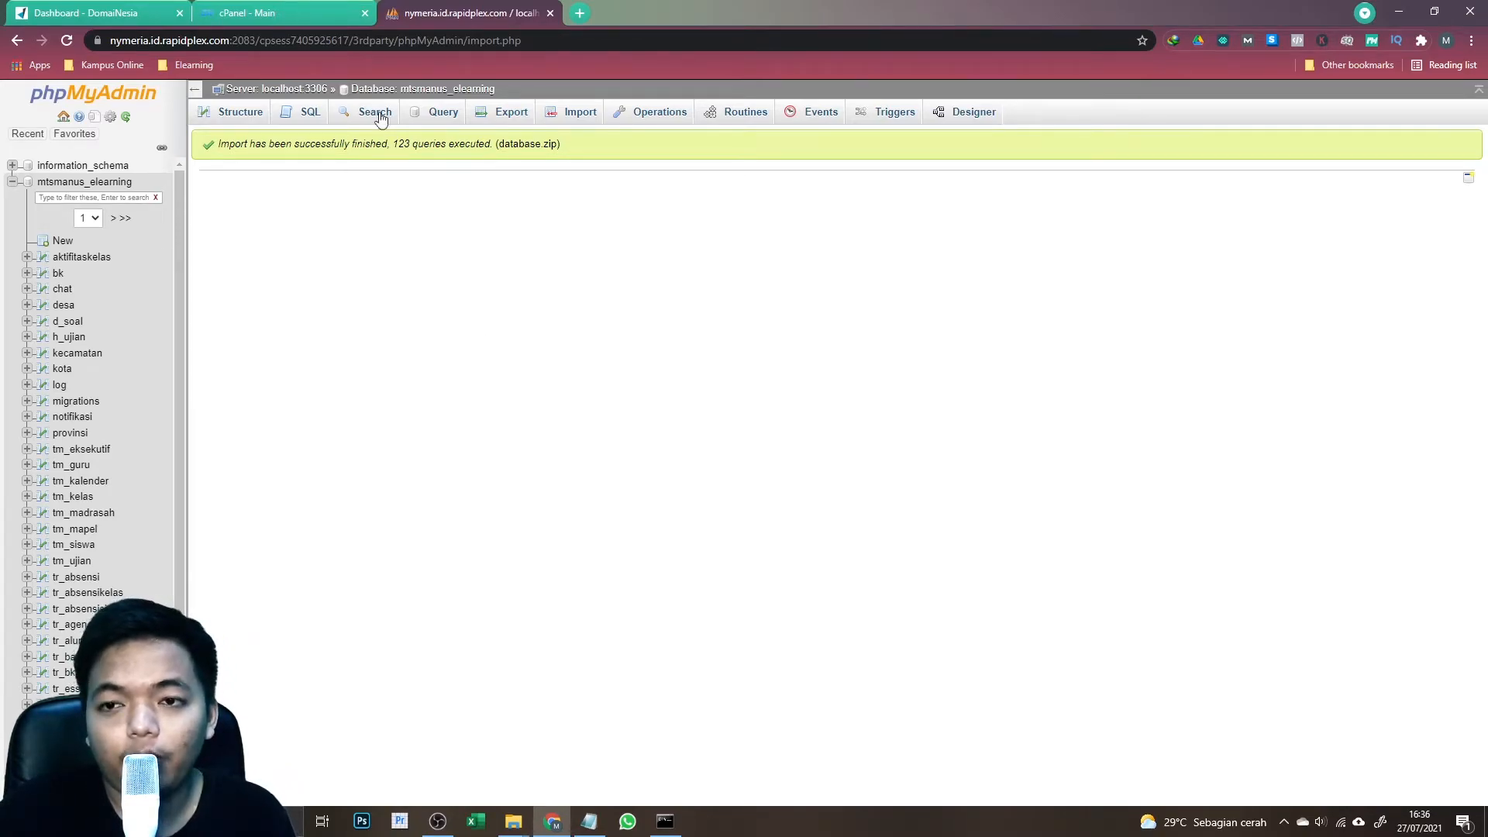
- Close phpMyAdmin and open File Manager from the Files section of the cPanel main page
left_click(320, 8)
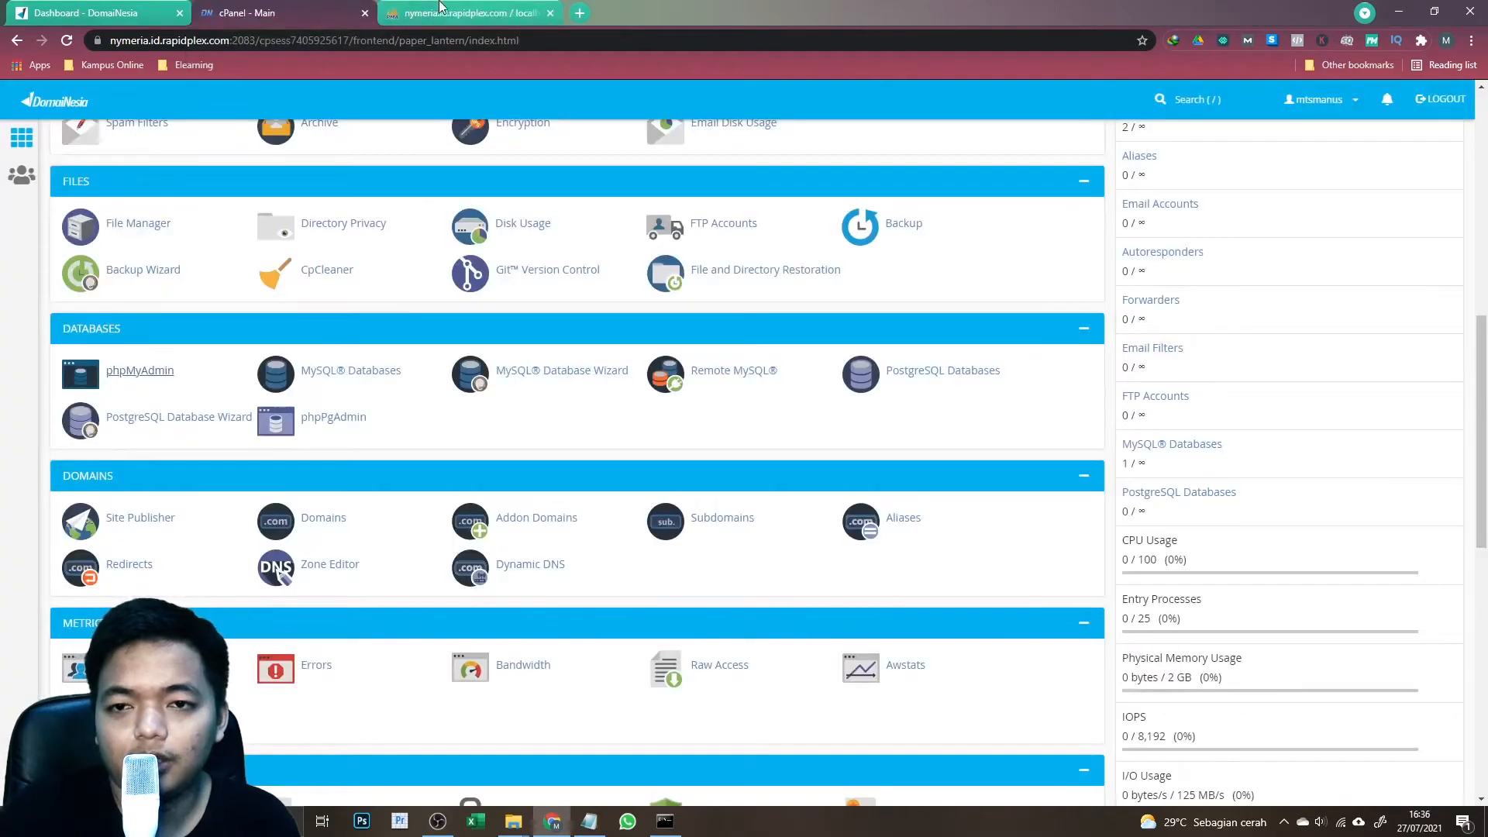
left_click(434, 11)
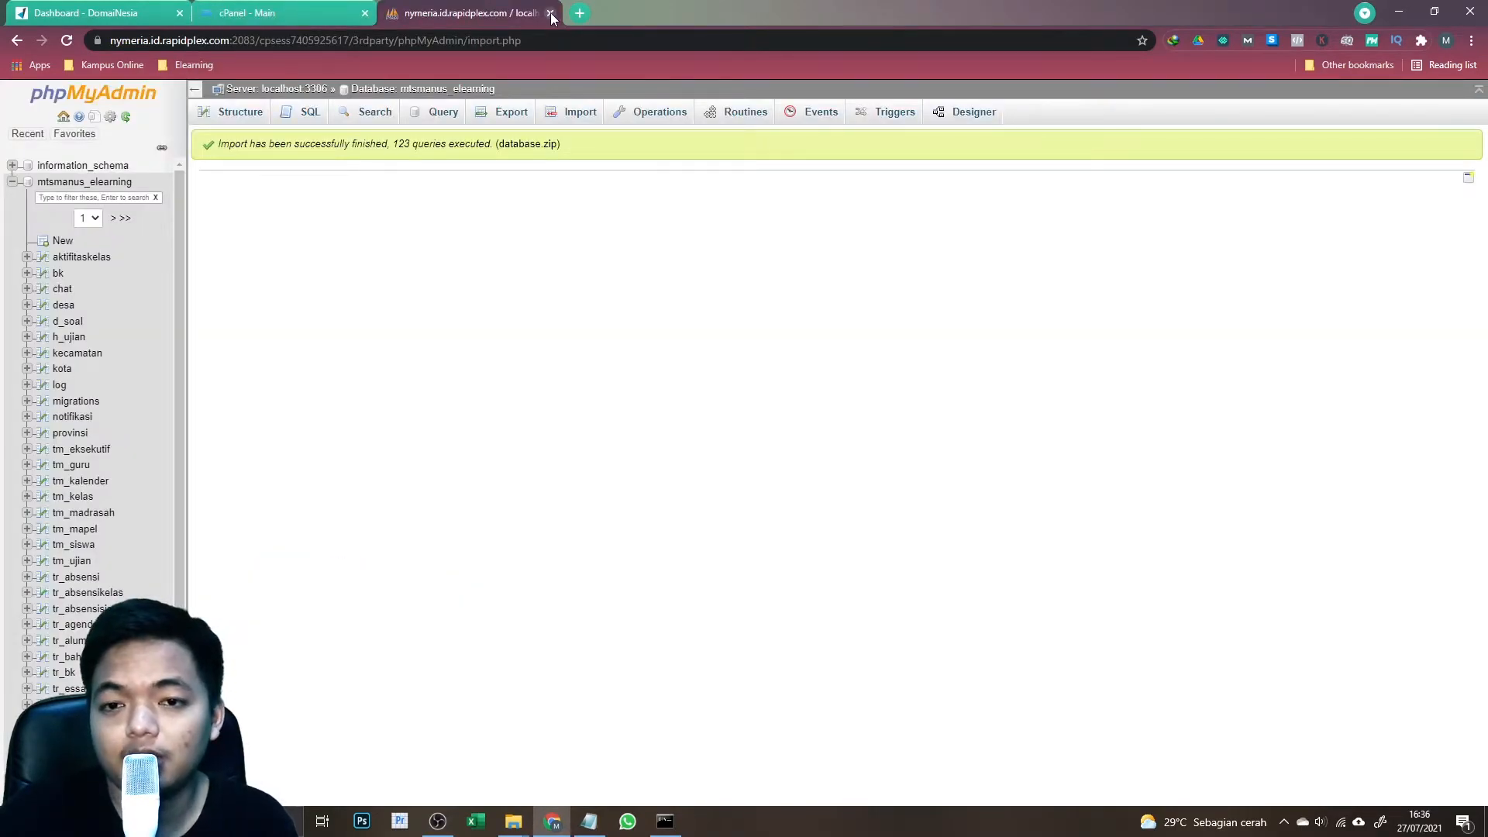
left_click(551, 13)
scroll(418, 426, "up", 4)
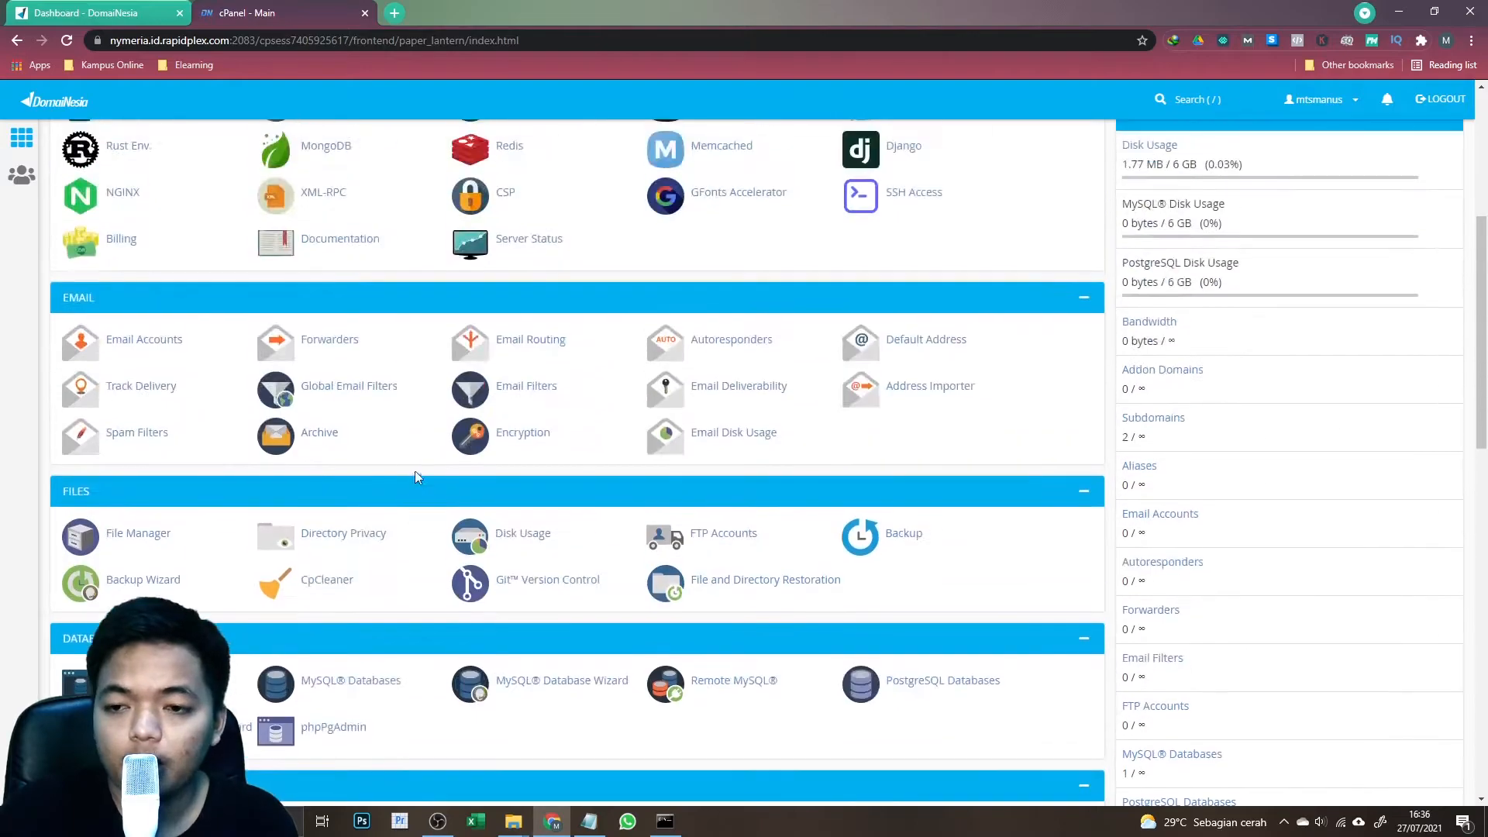
scroll(236, 422, "up", 4)
scroll(336, 388, "down", 1)
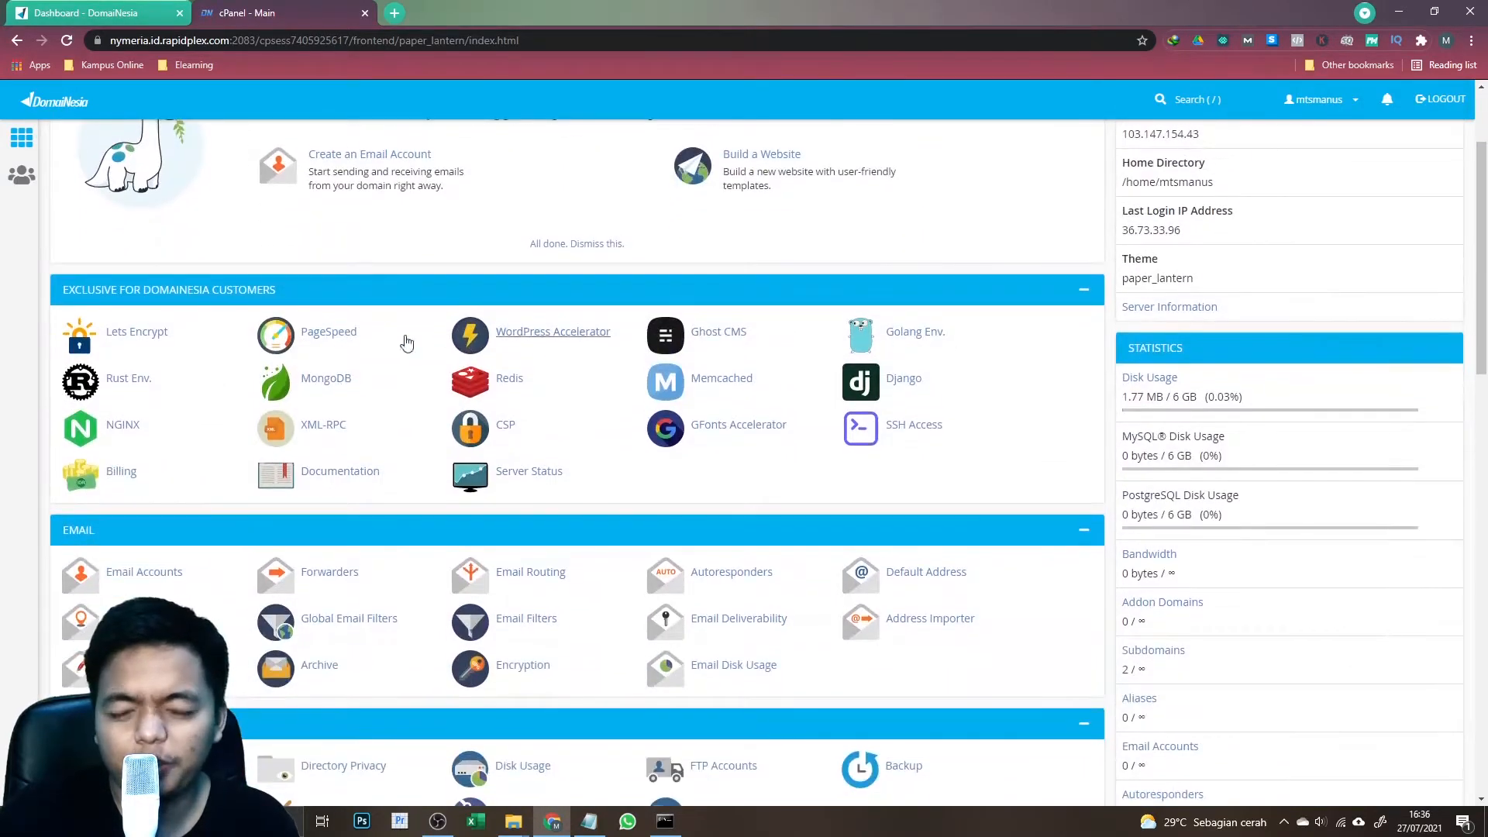
scroll(434, 437, "down", 1)
scroll(419, 442, "down", 2)
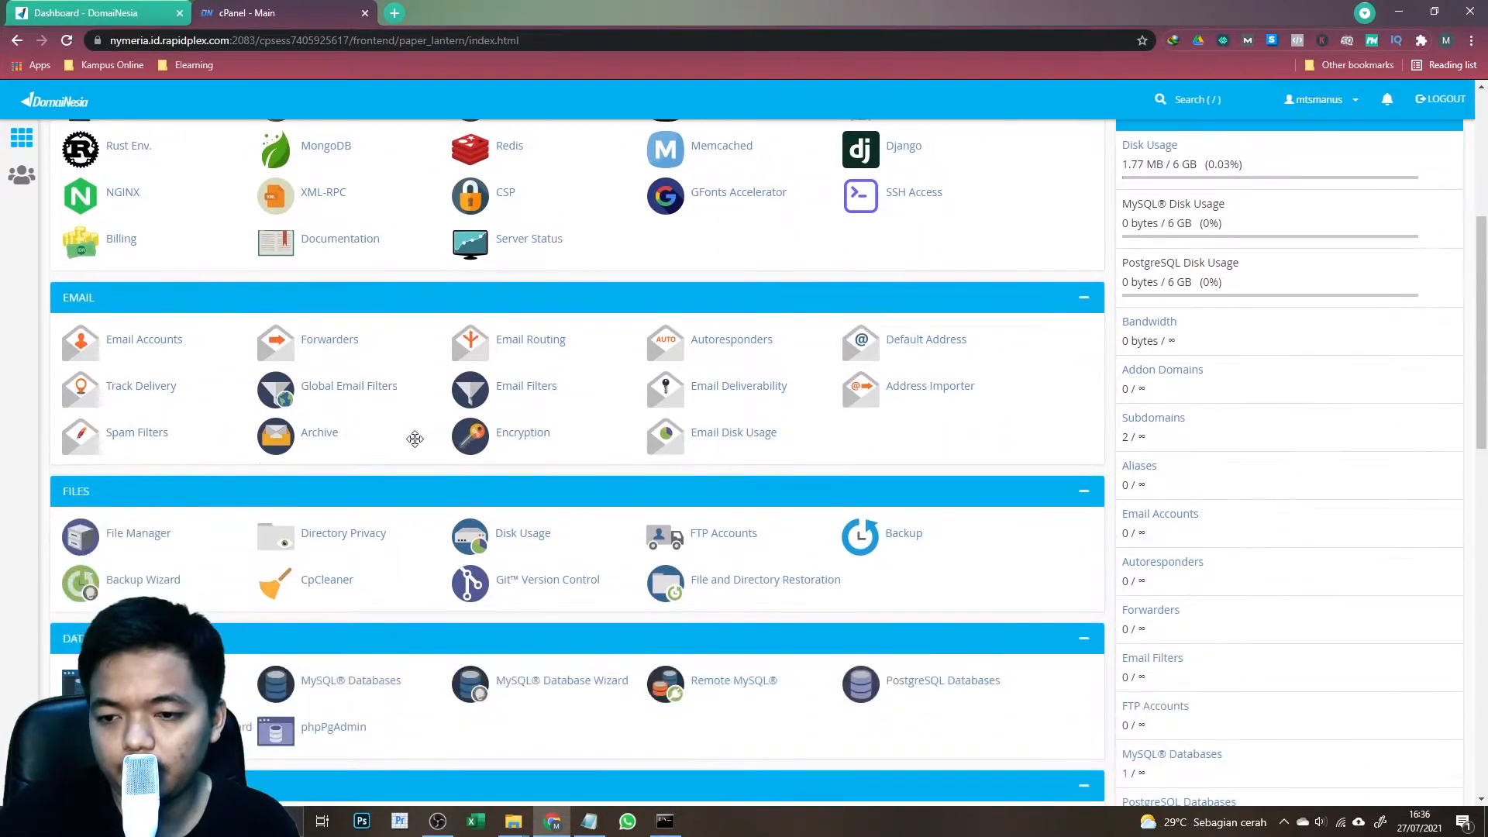
scroll(417, 445, "down", 2)
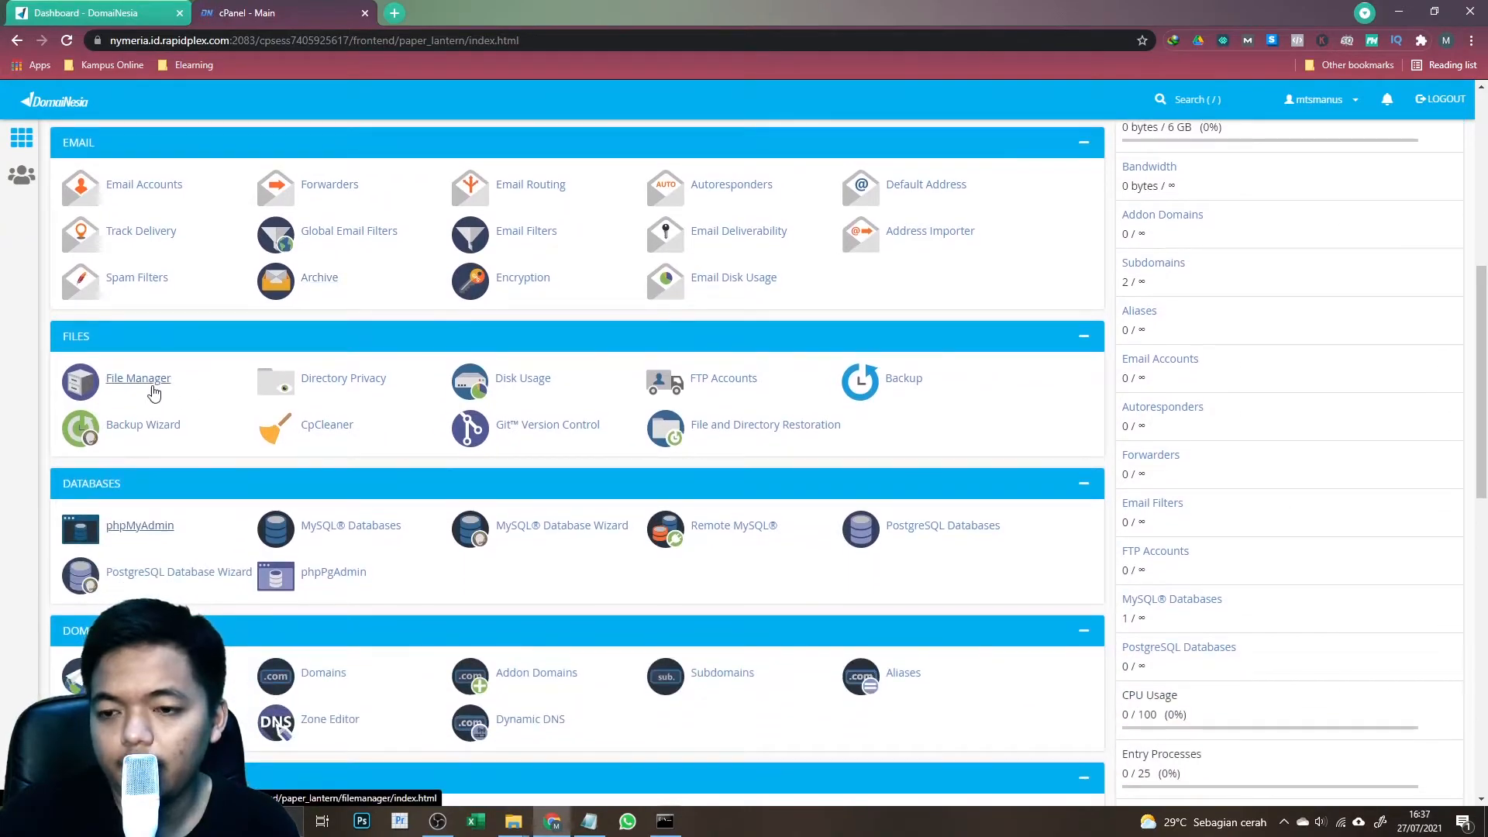
left_click(147, 384)
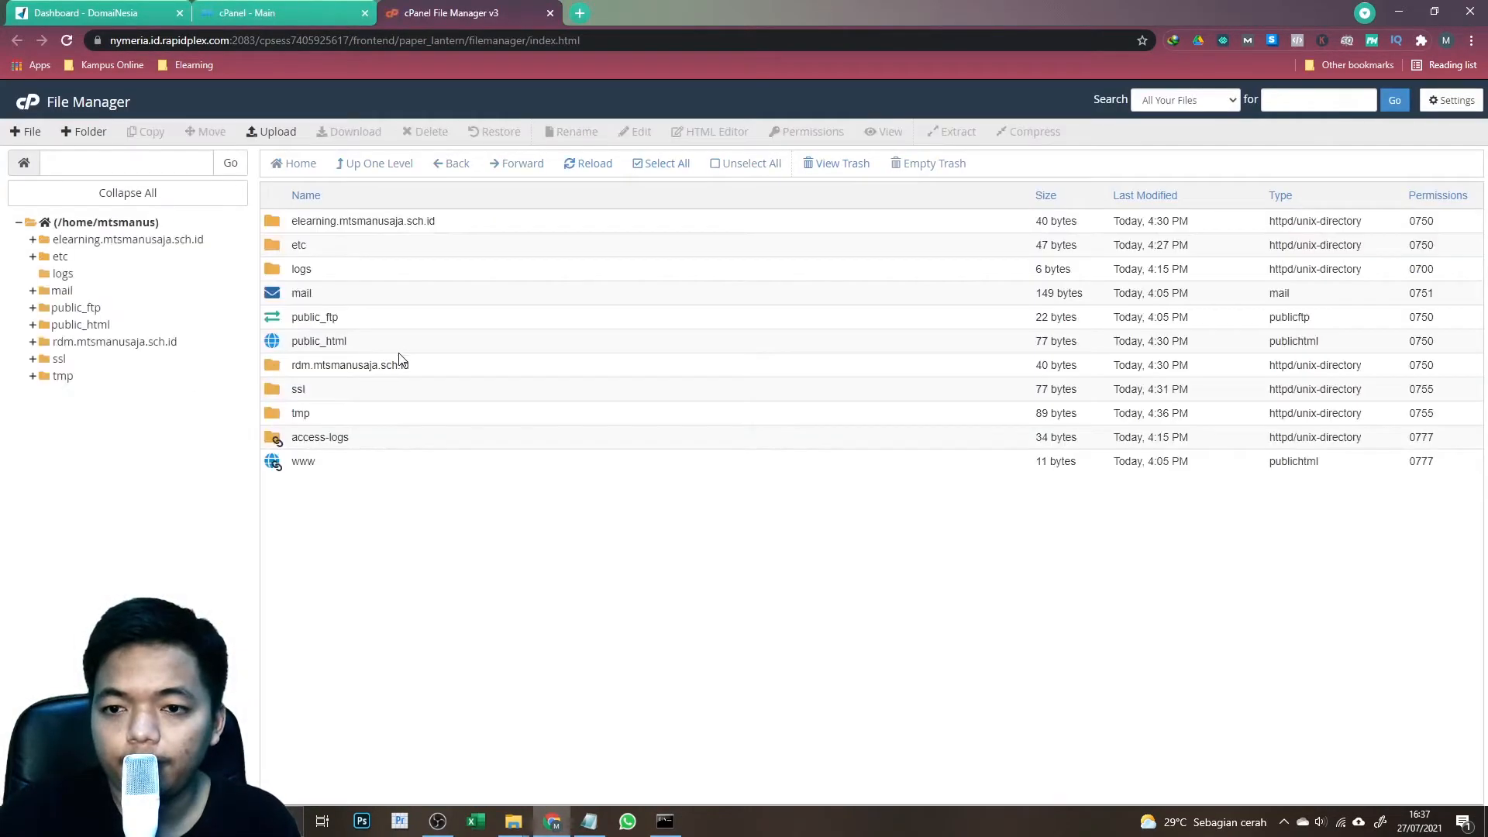
- Open the elearning.mtsmanusaja.sch.id folder and permanently delete its cgi-bin folder, skipping the trash
double_click(283, 224)
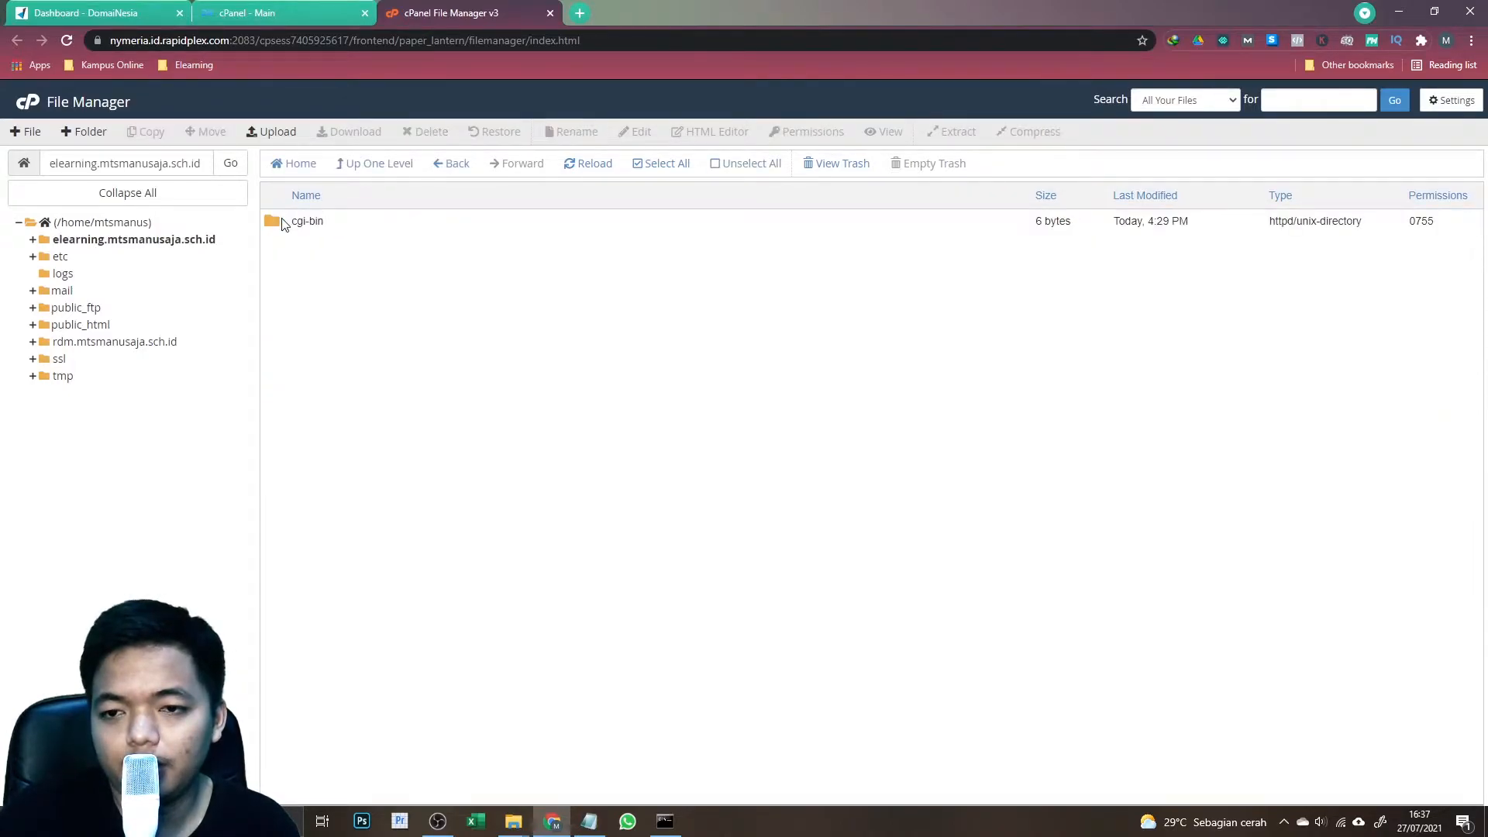
left_click(302, 222)
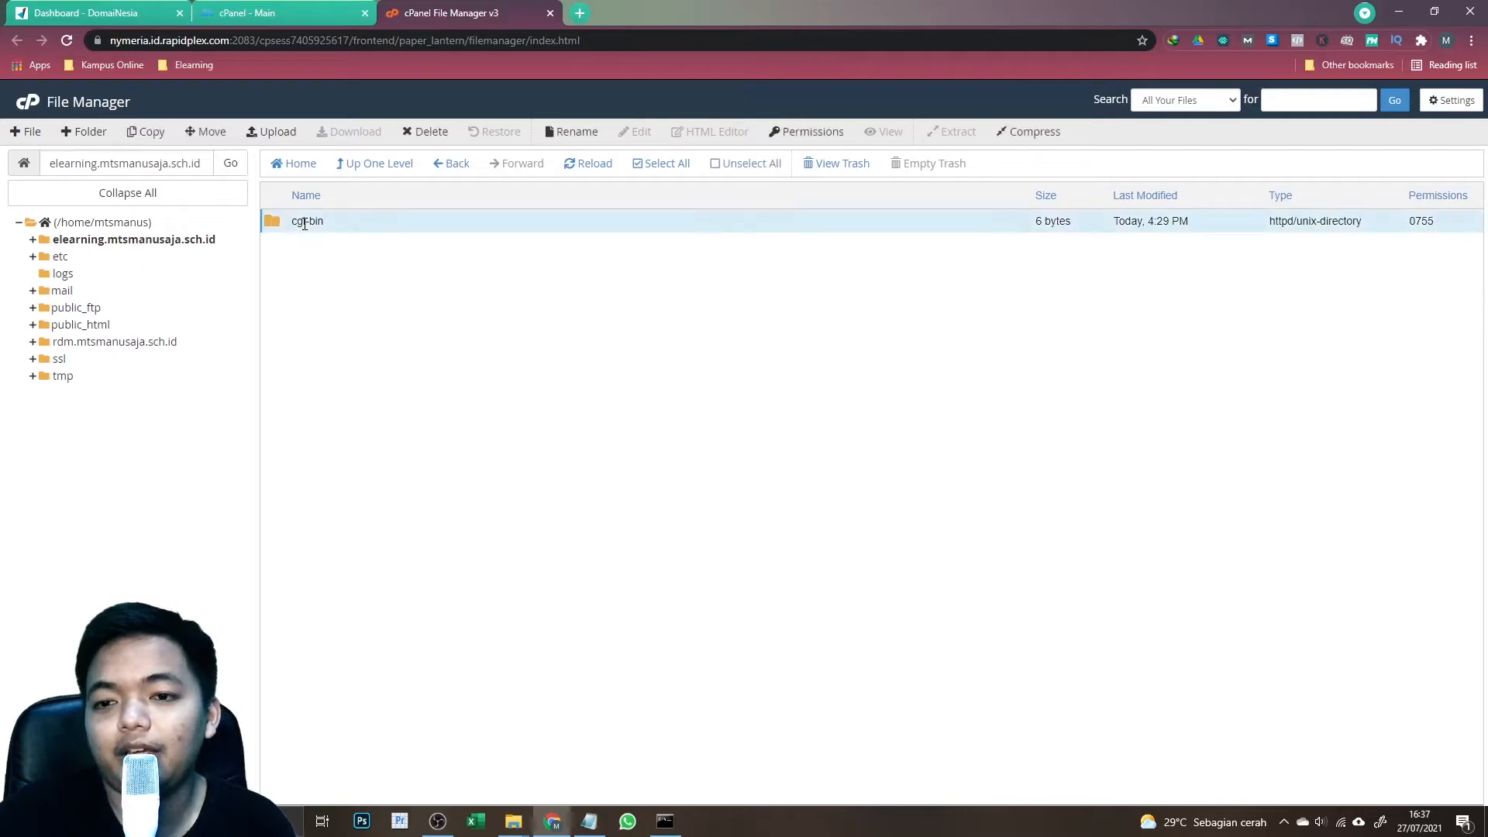
left_click(427, 131)
left_click(762, 448)
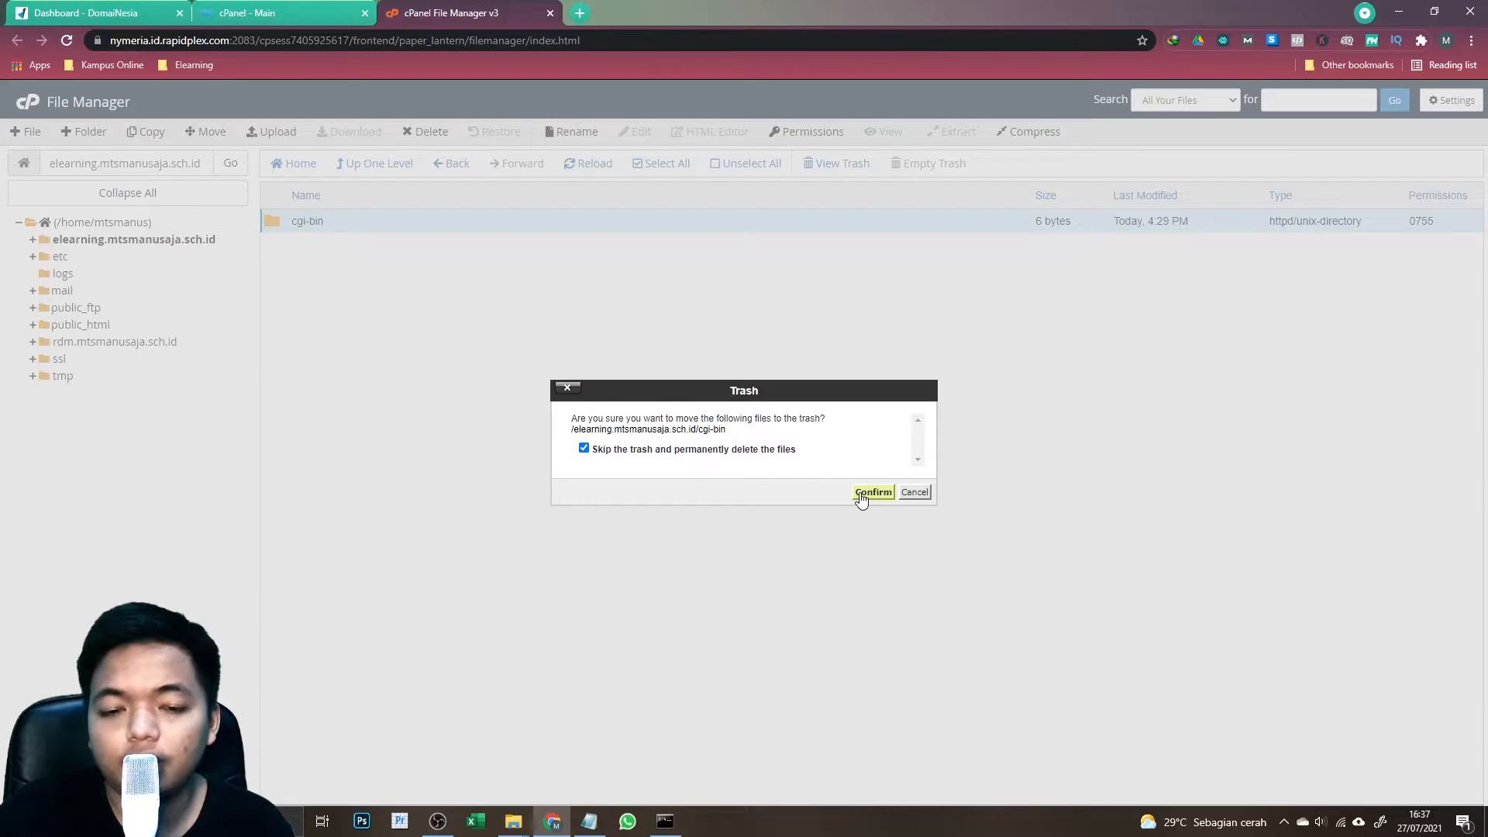
left_click(872, 492)
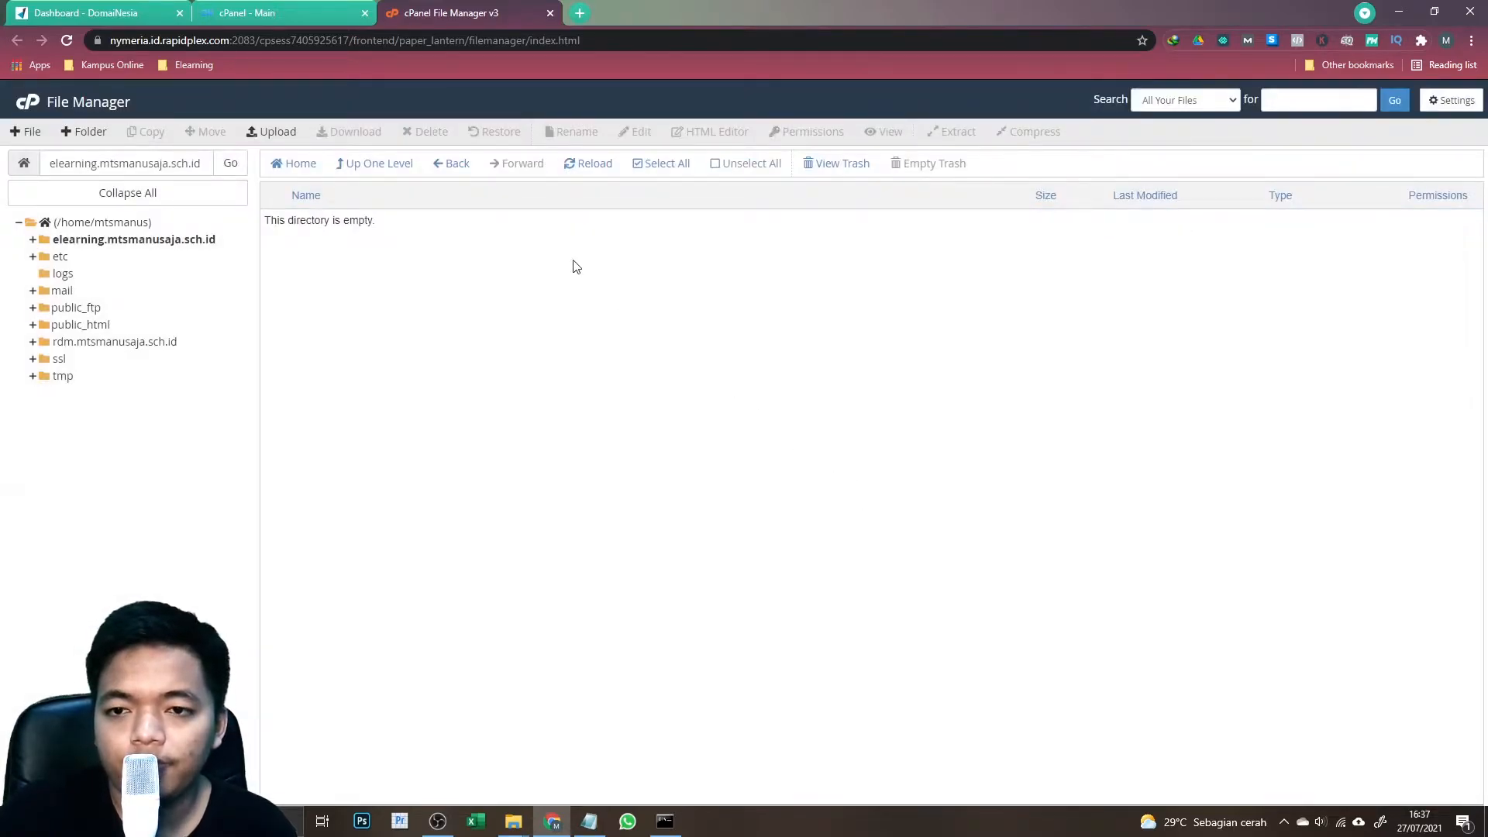
- Upload dataweb.zip from the local Elearning folder to elearning.mtsmanusaja.sch.id and return to that folder's file list
left_click(279, 132)
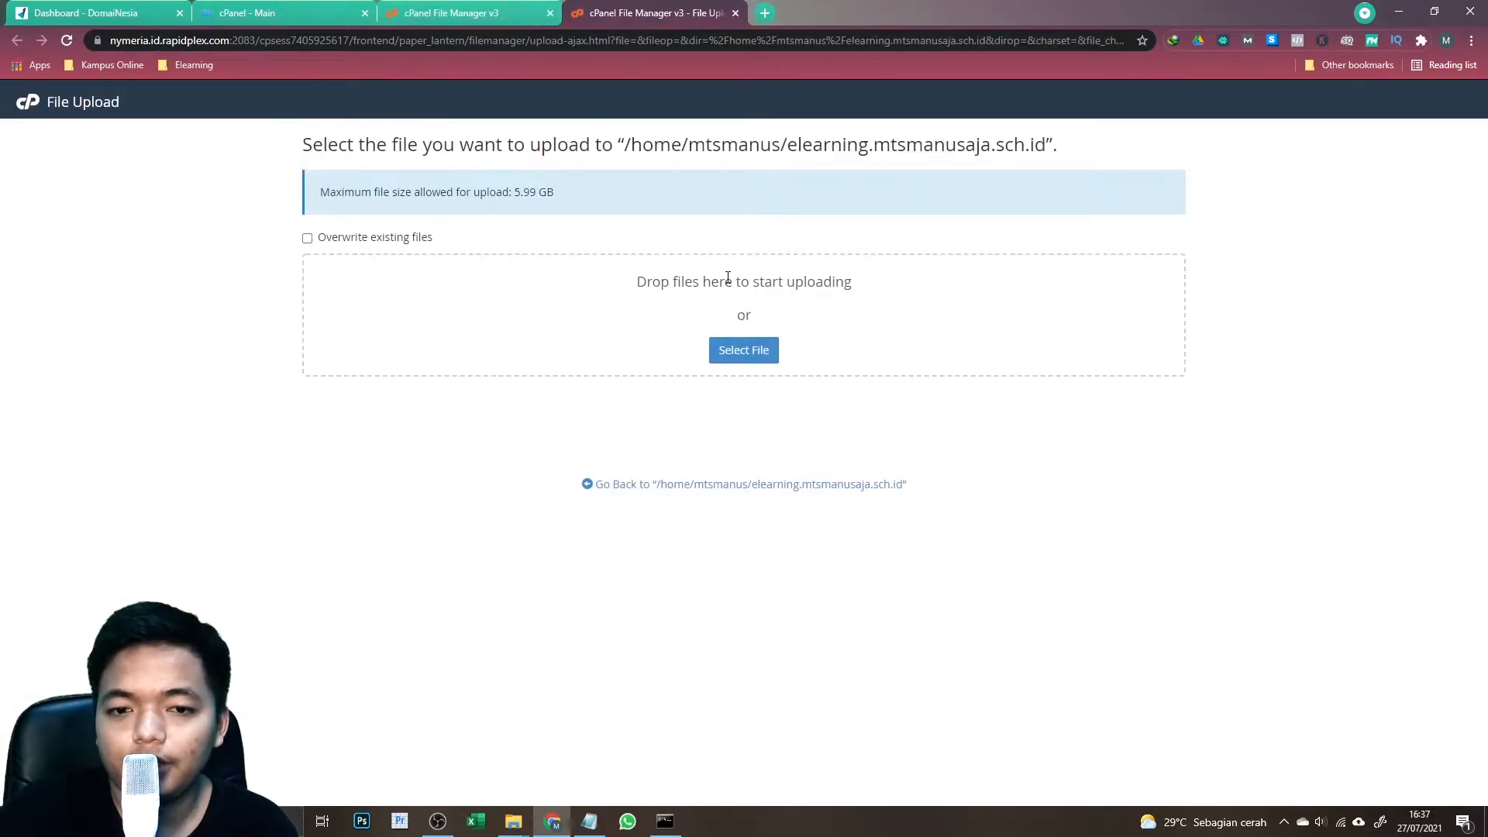
left_click(742, 361)
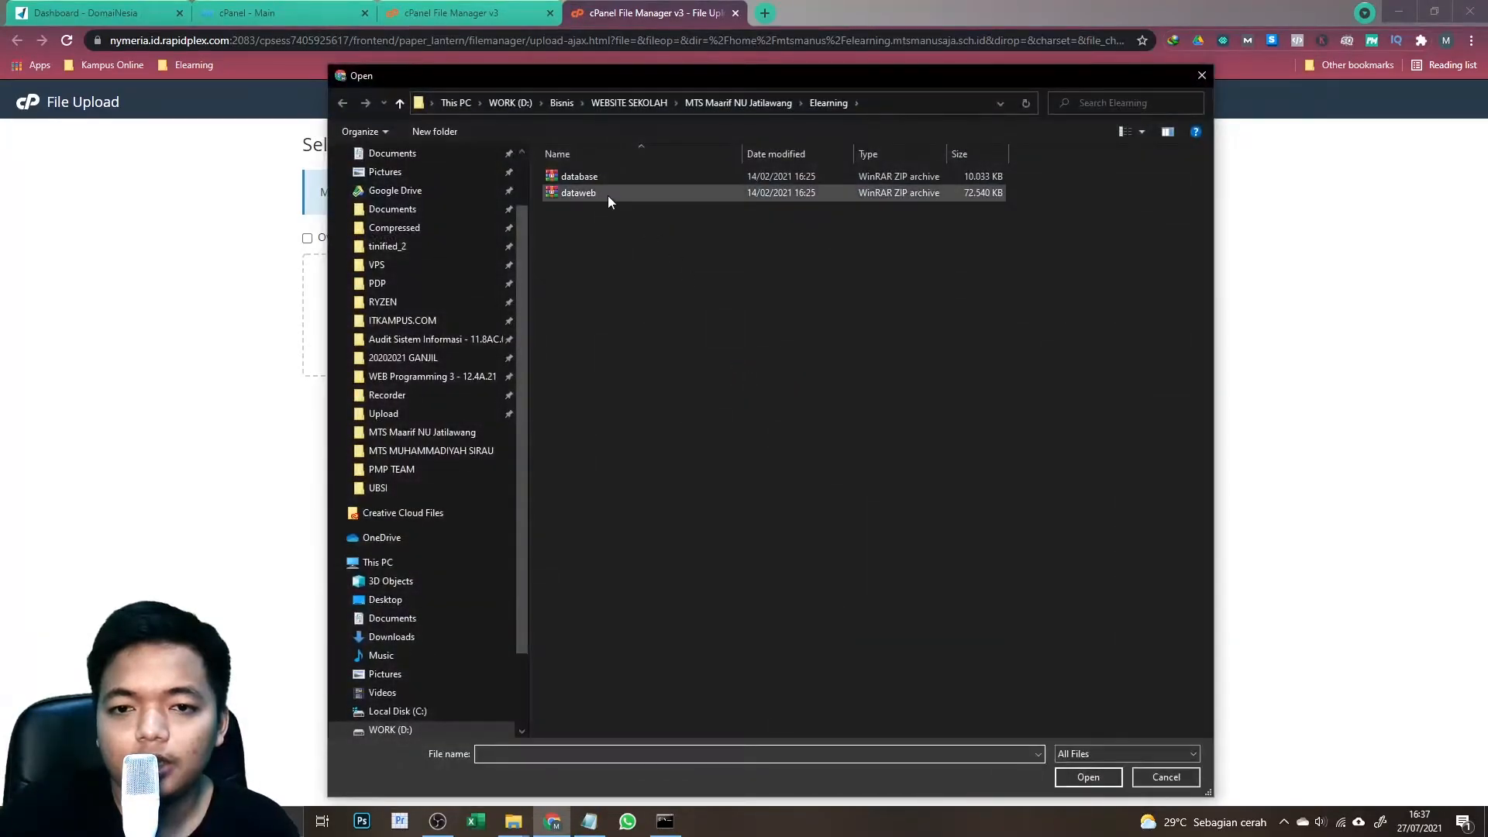
double_click(608, 194)
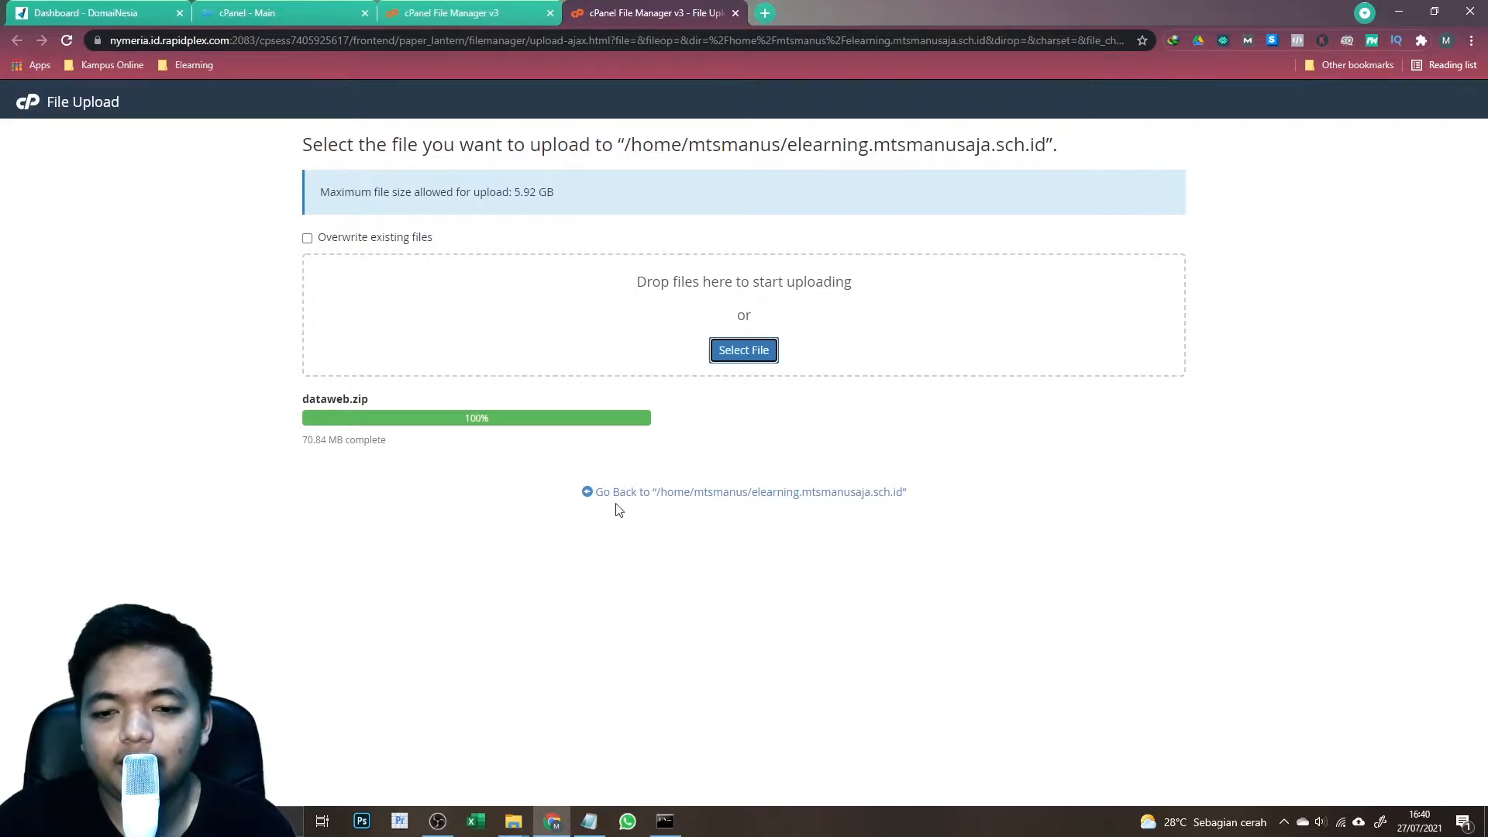
left_click(634, 496)
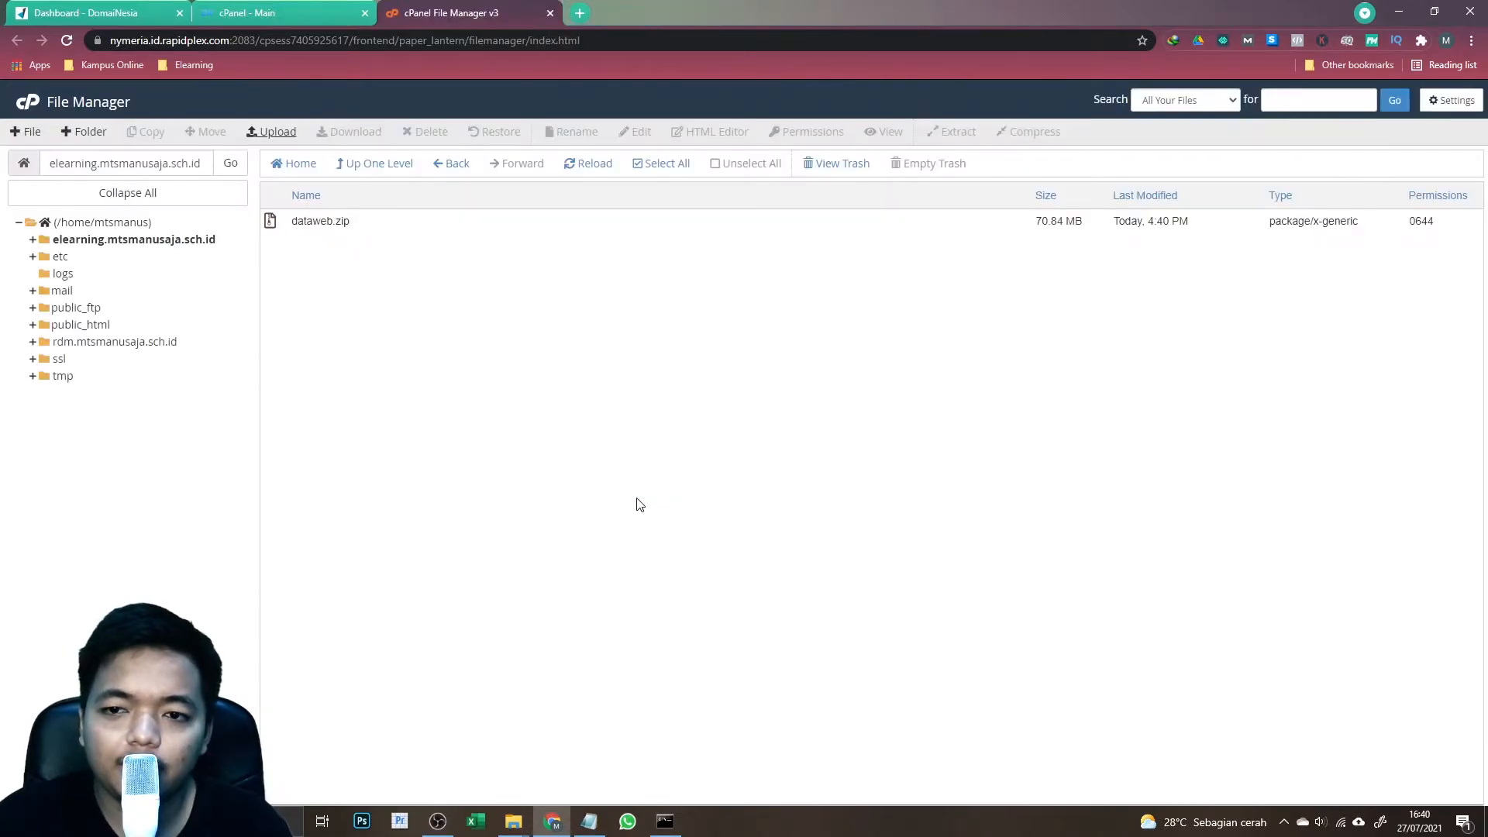
- Extract dataweb.zip into /elearning.mtsmanusaja.sch.id and close the extraction results
left_click(308, 220)
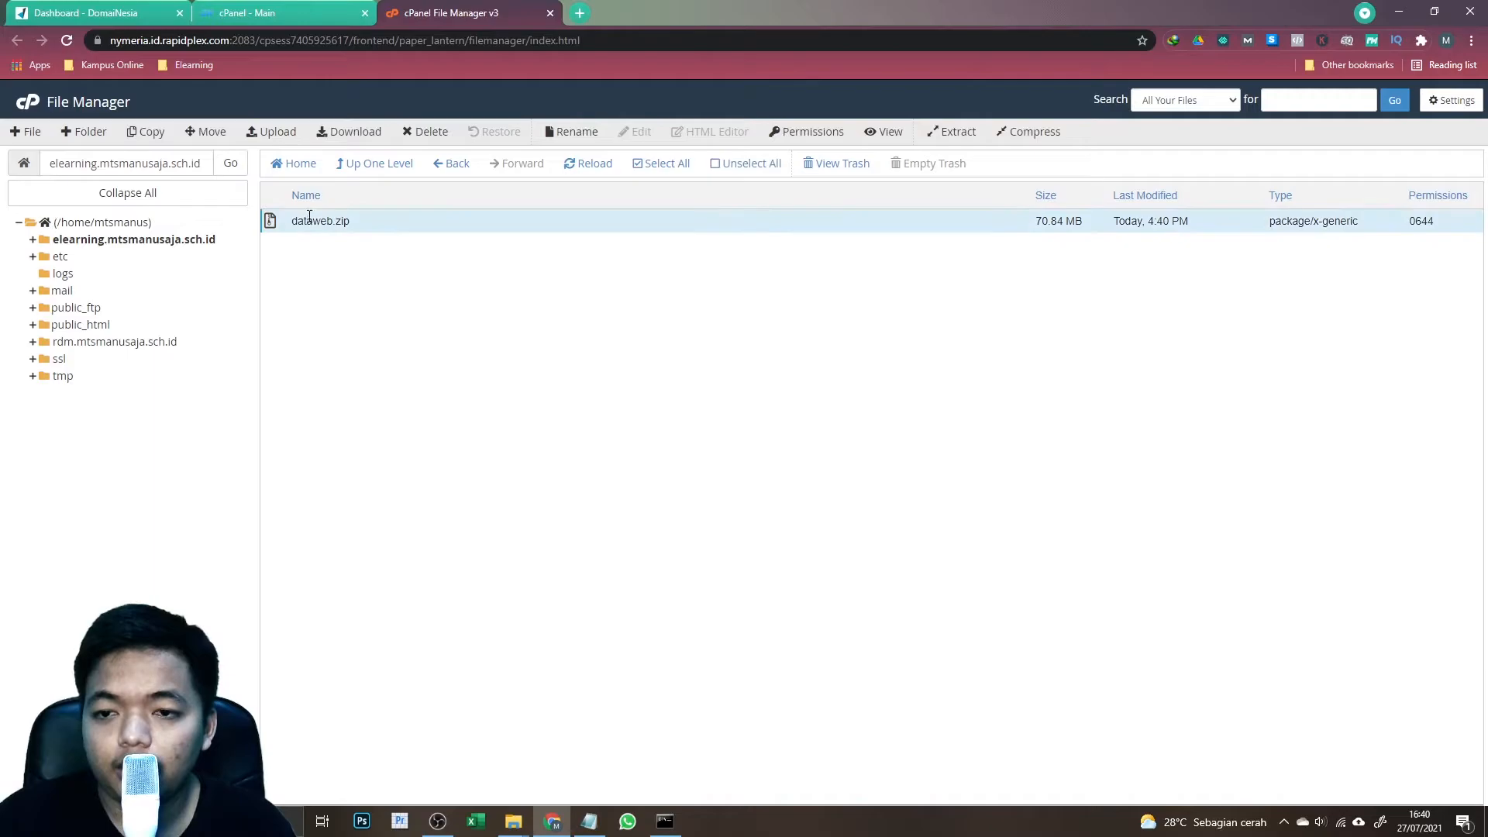
left_click(974, 130)
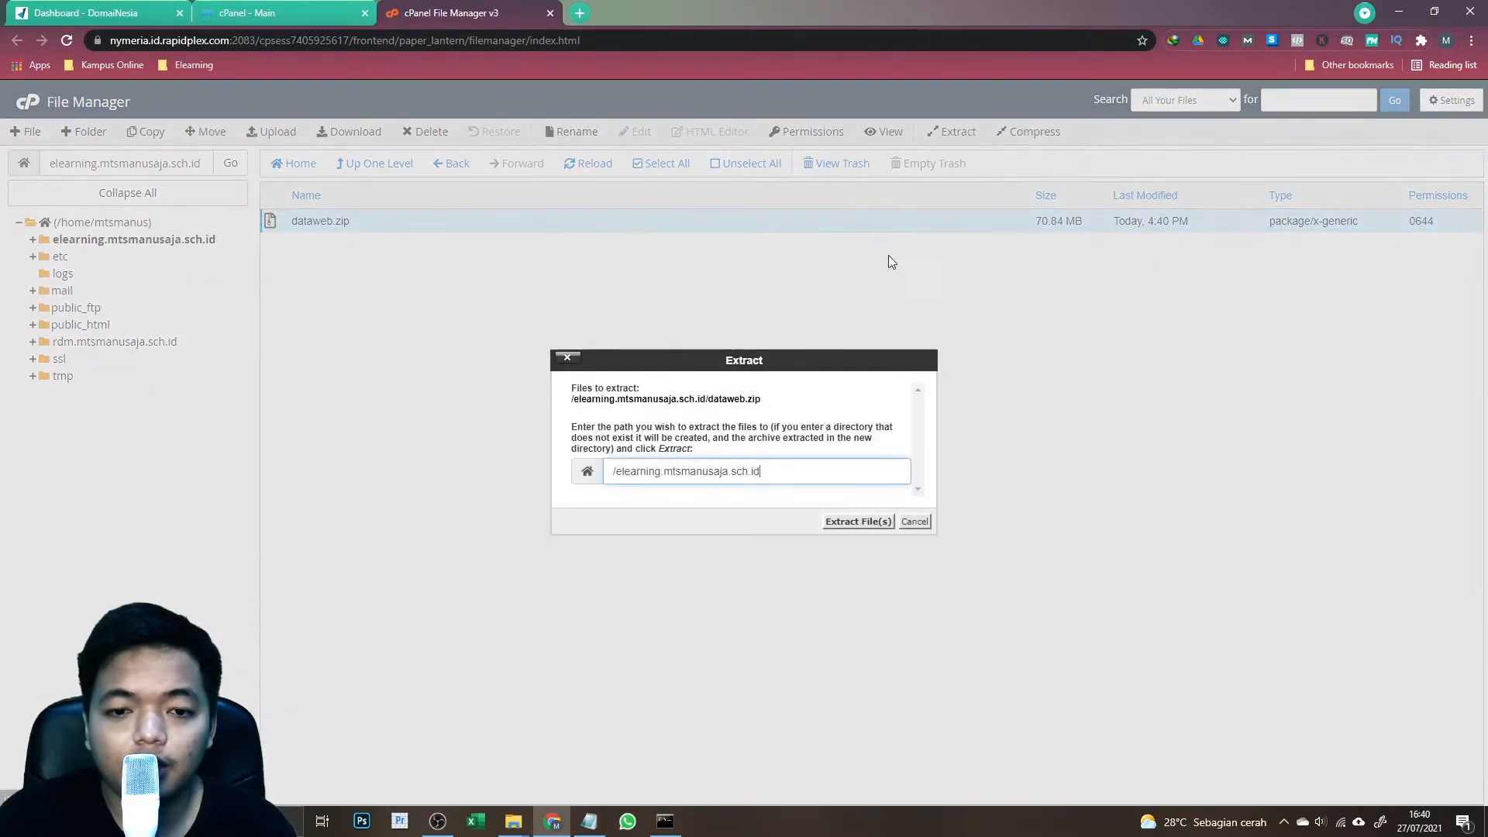
left_click(860, 521)
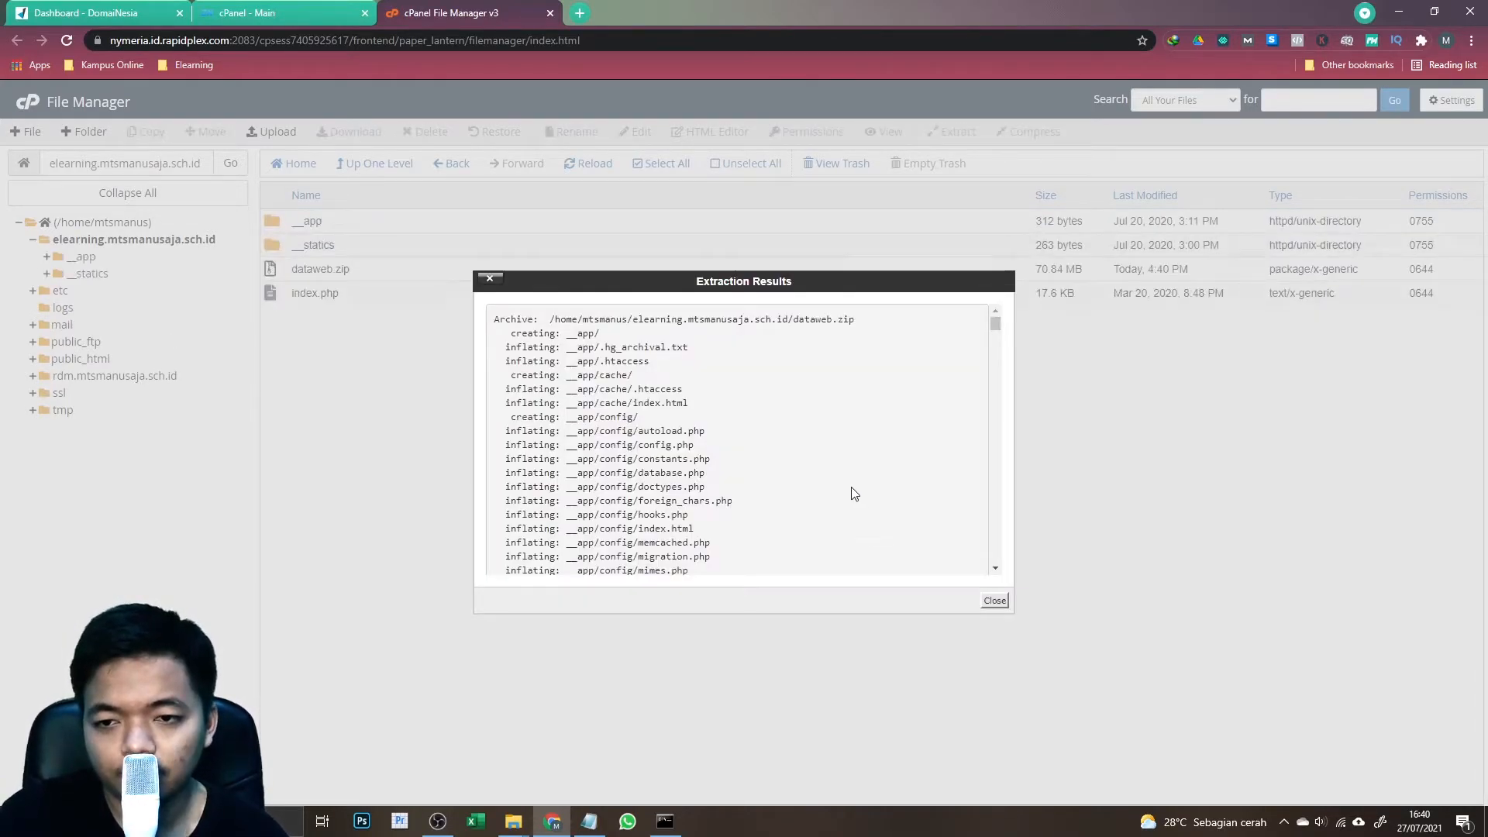
left_click(995, 602)
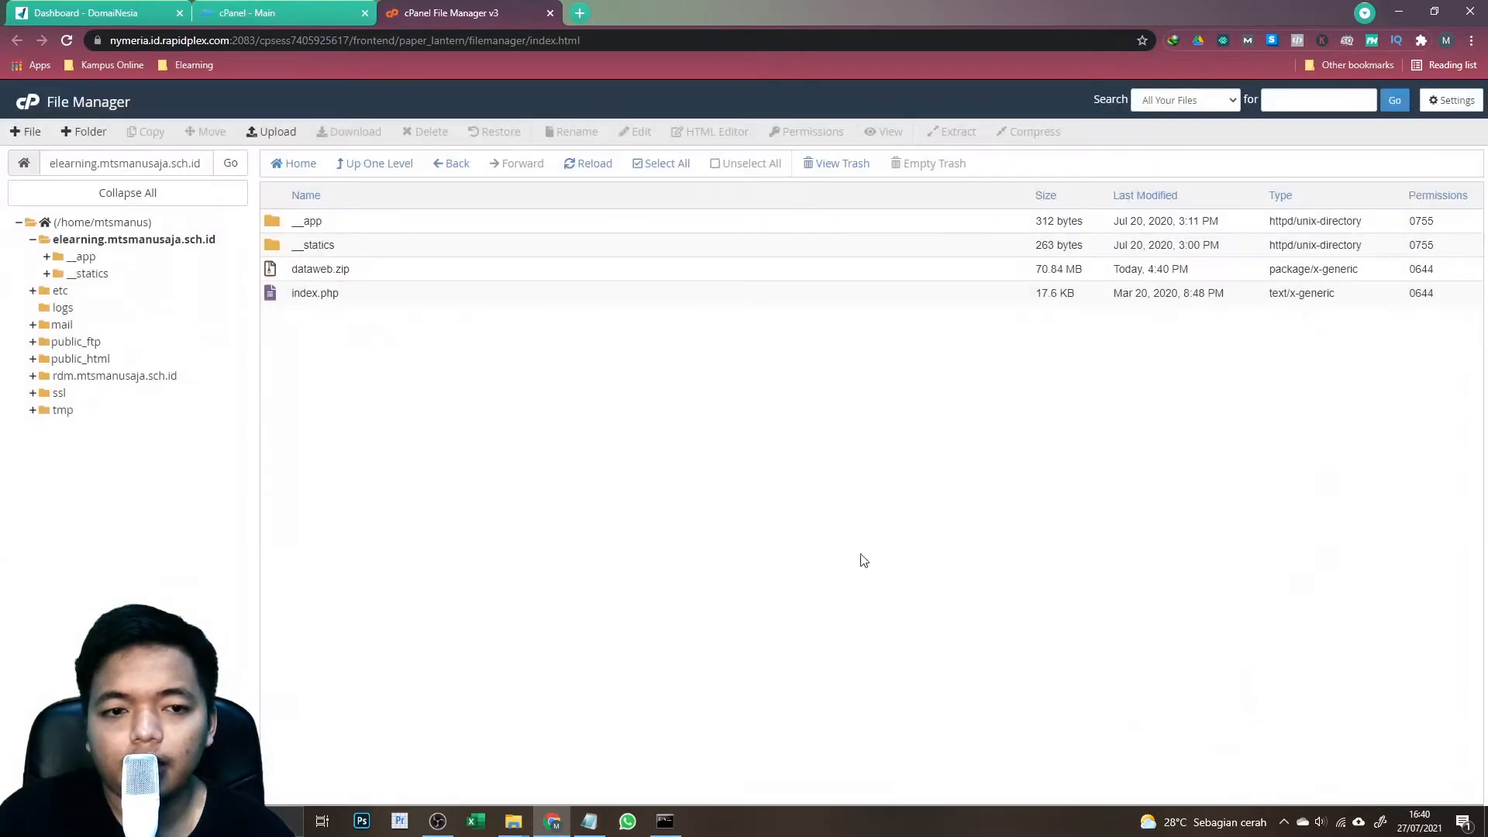
- Permanently delete dataweb.zip from the elearning.mtsmanusaja.sch.id folder, skipping the trash
left_click(287, 276)
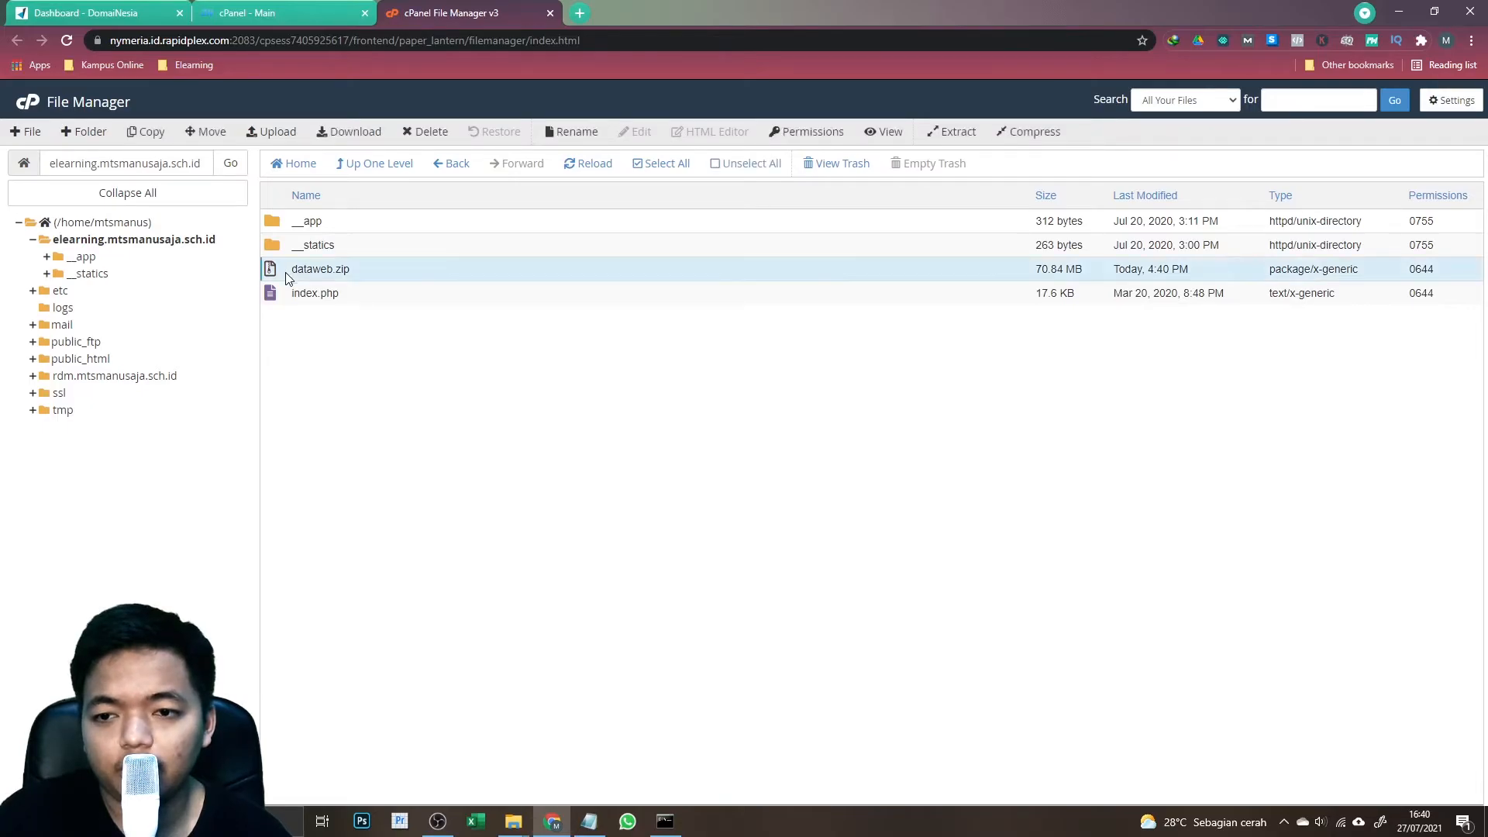
left_click(418, 136)
left_click(630, 451)
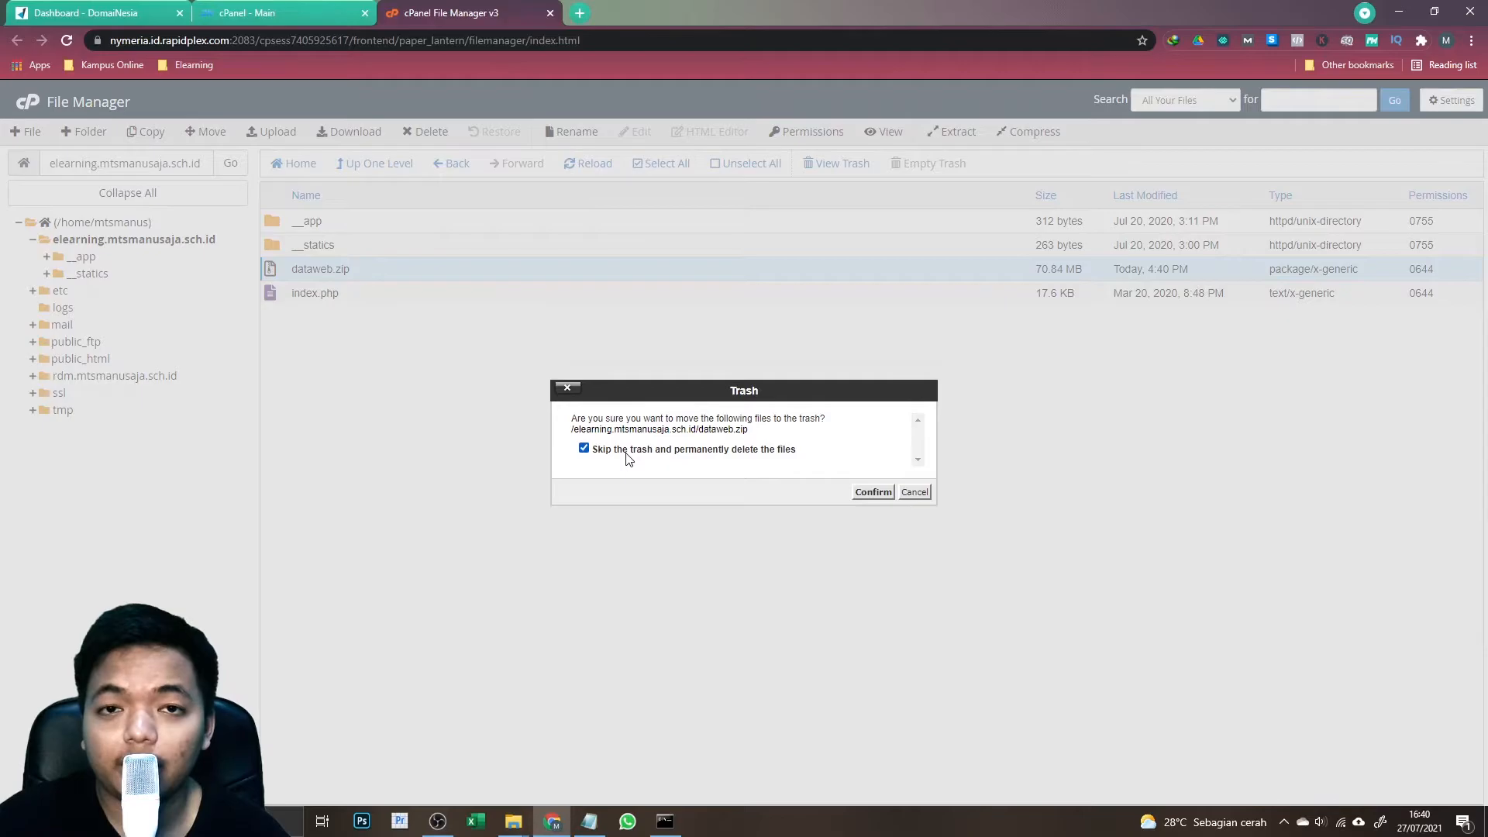
left_click(873, 500)
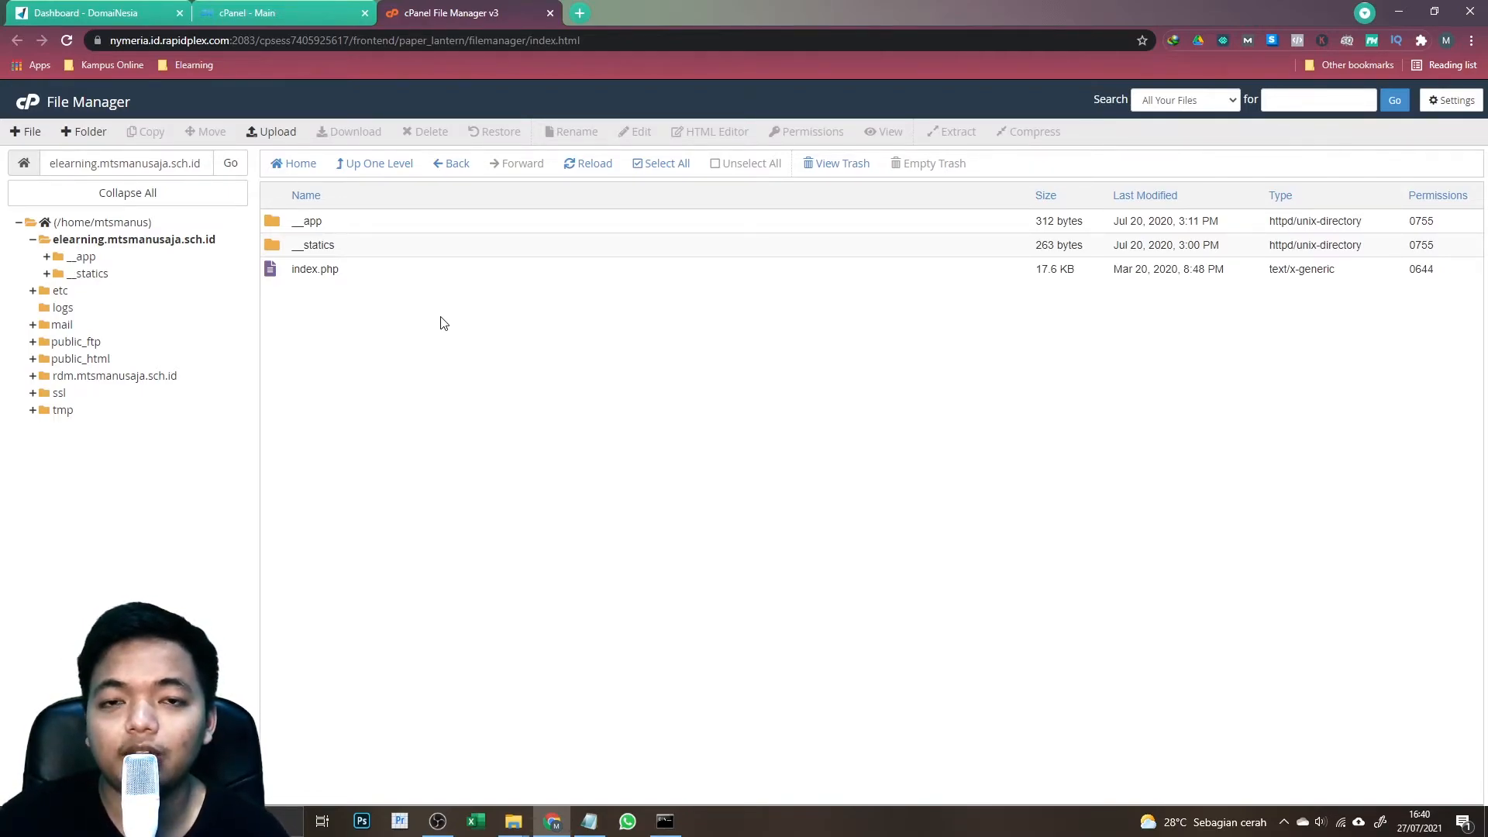
- Open database.php from the __app/config folder of elearning.mtsmanusaja.sch.id in the code editor
left_click(589, 821)
left_click(475, 11)
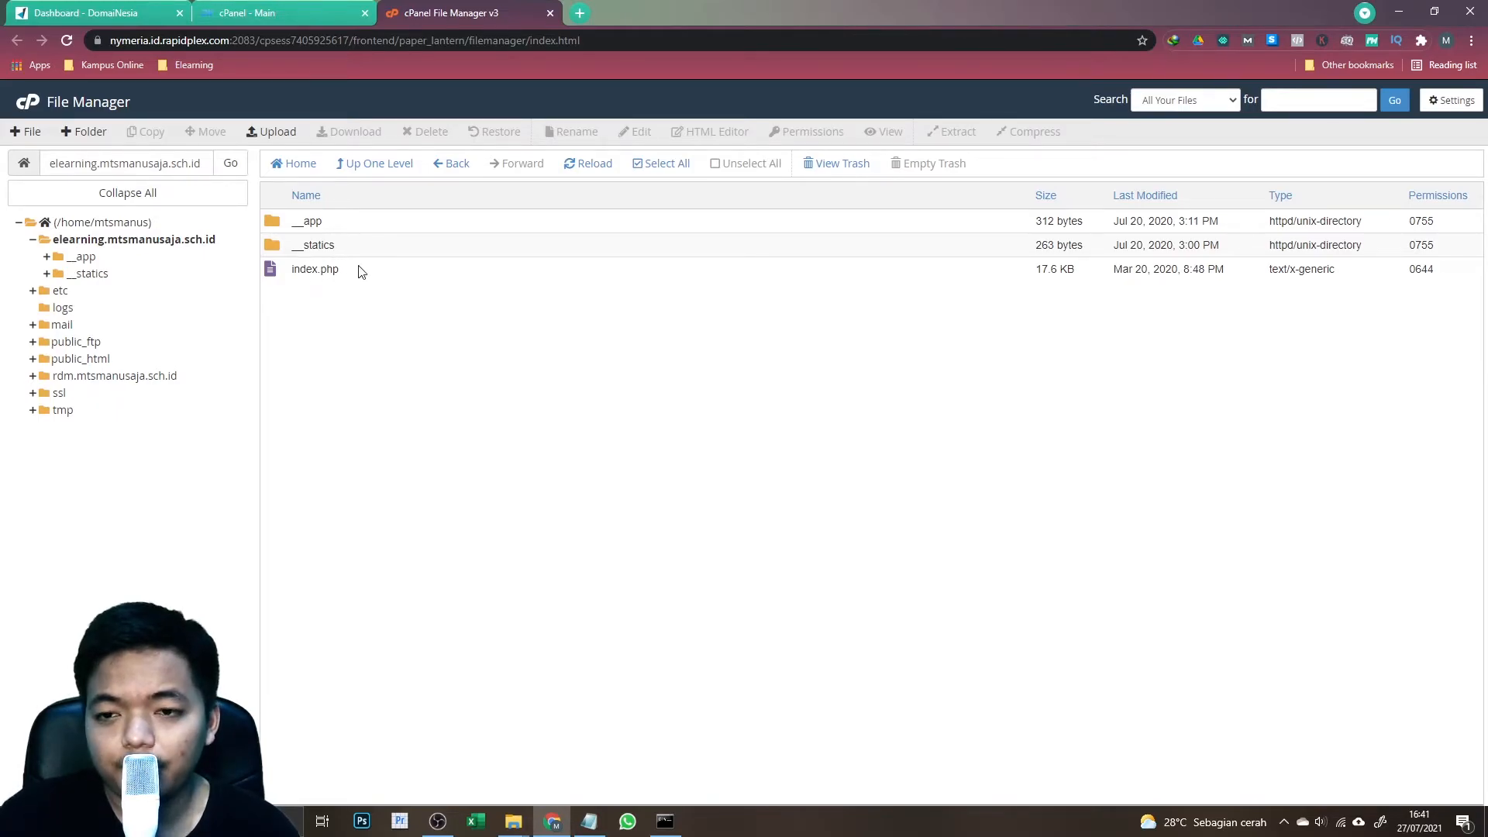
double_click(281, 222)
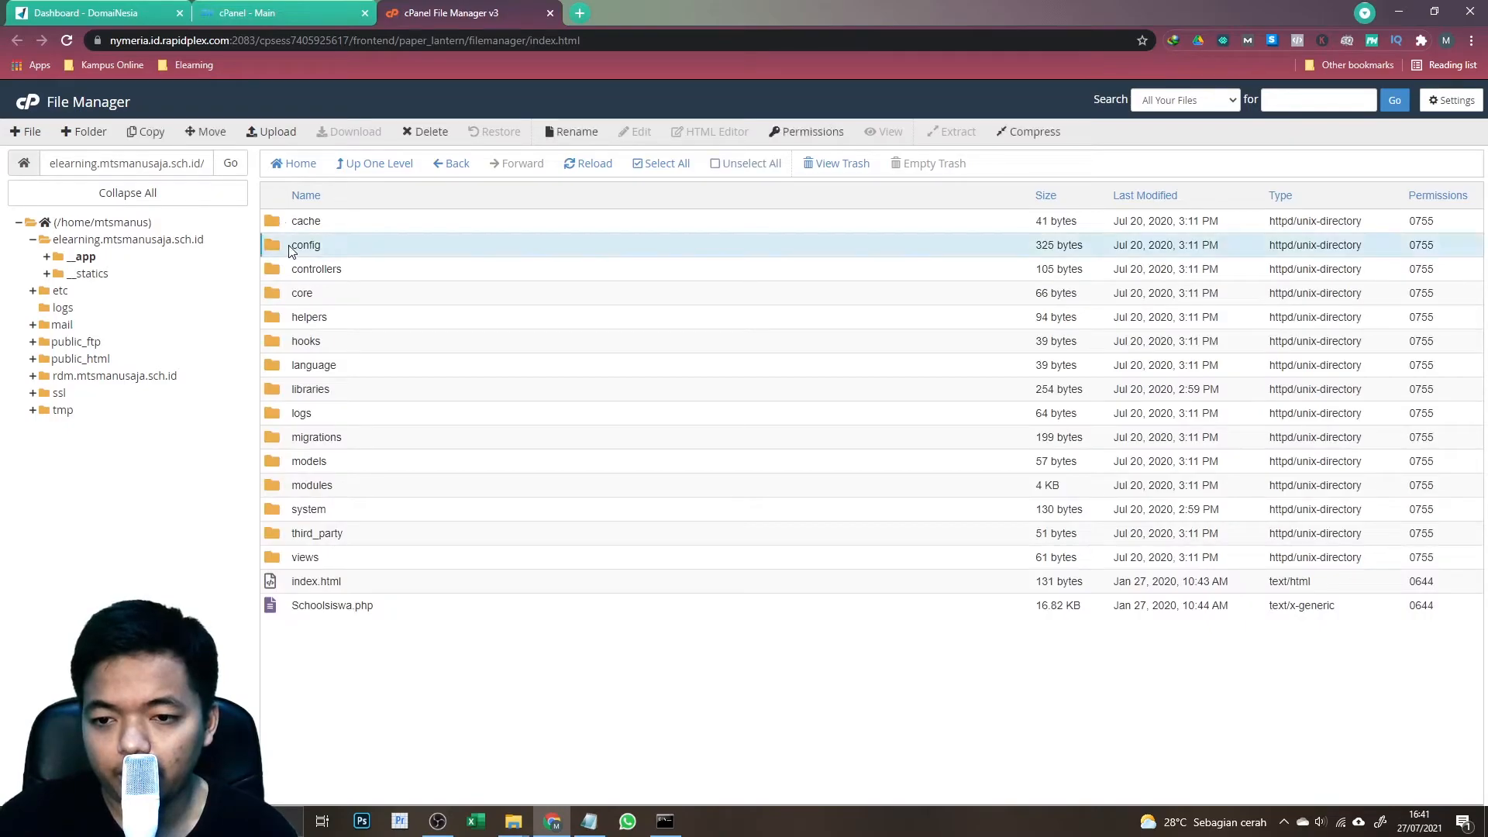
double_click(291, 252)
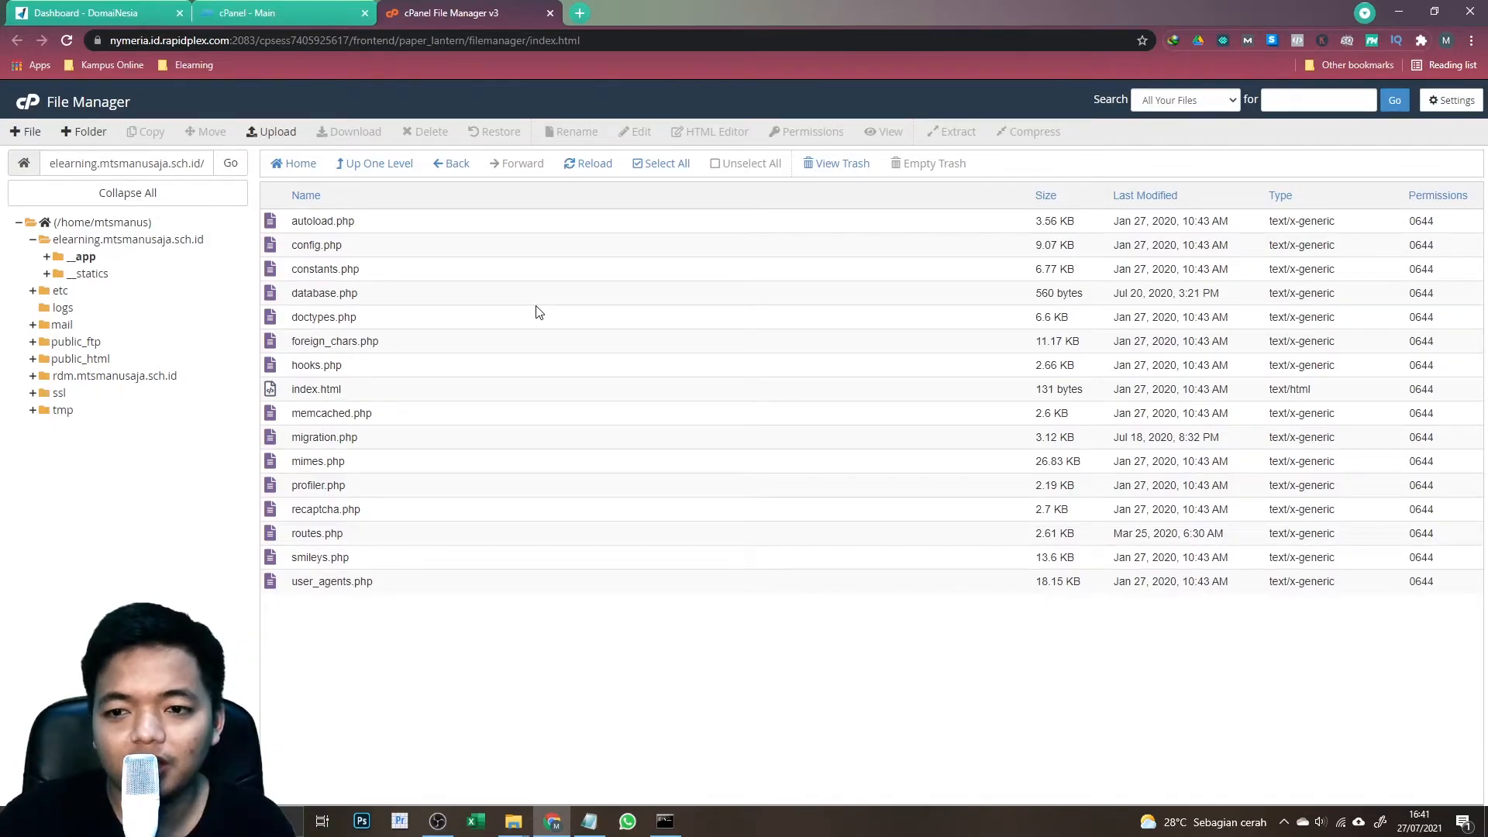
left_click(394, 164)
double_click(277, 248)
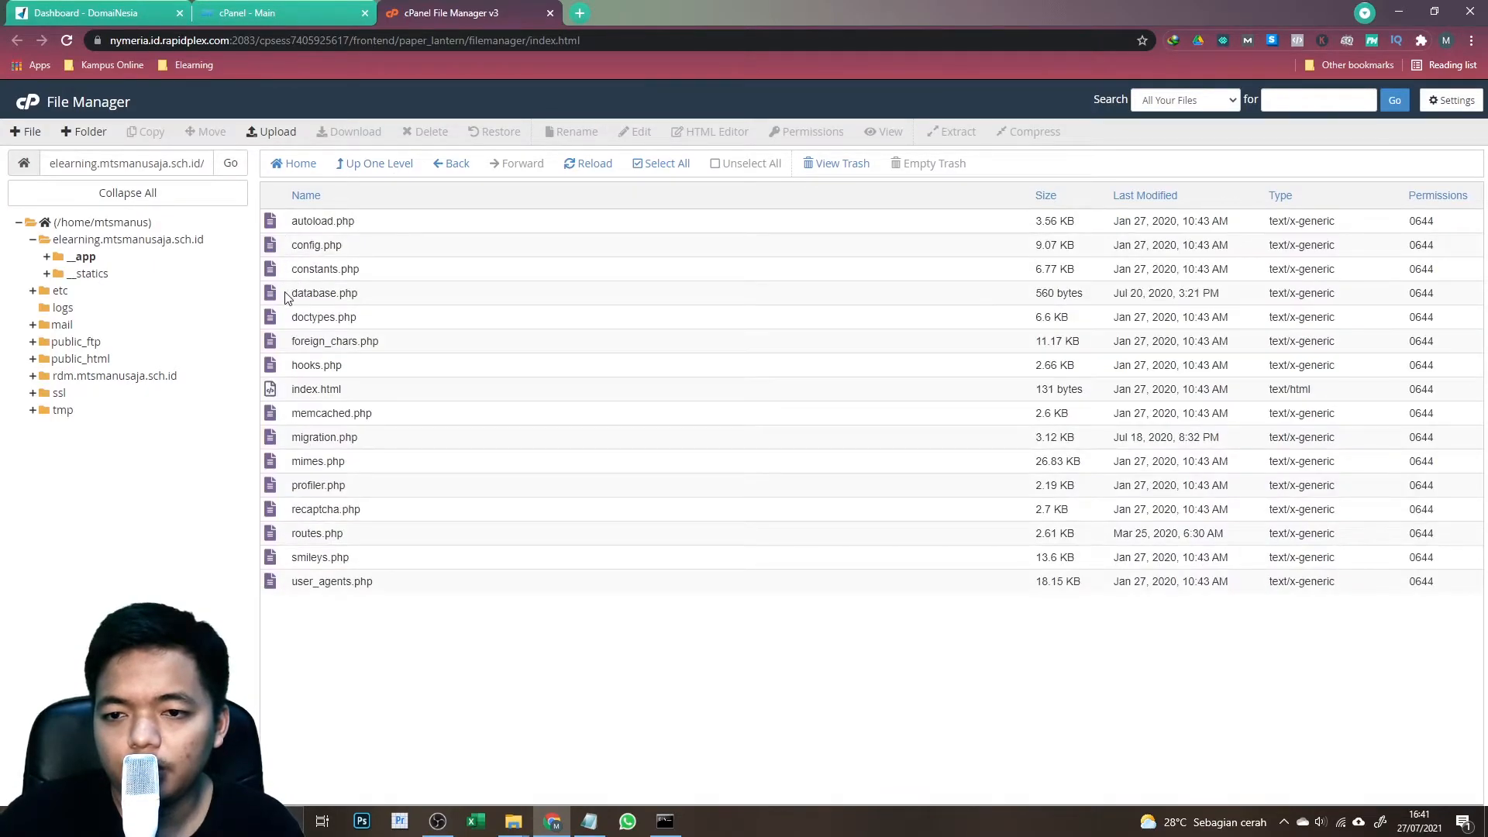
left_click(286, 298)
left_click(632, 135)
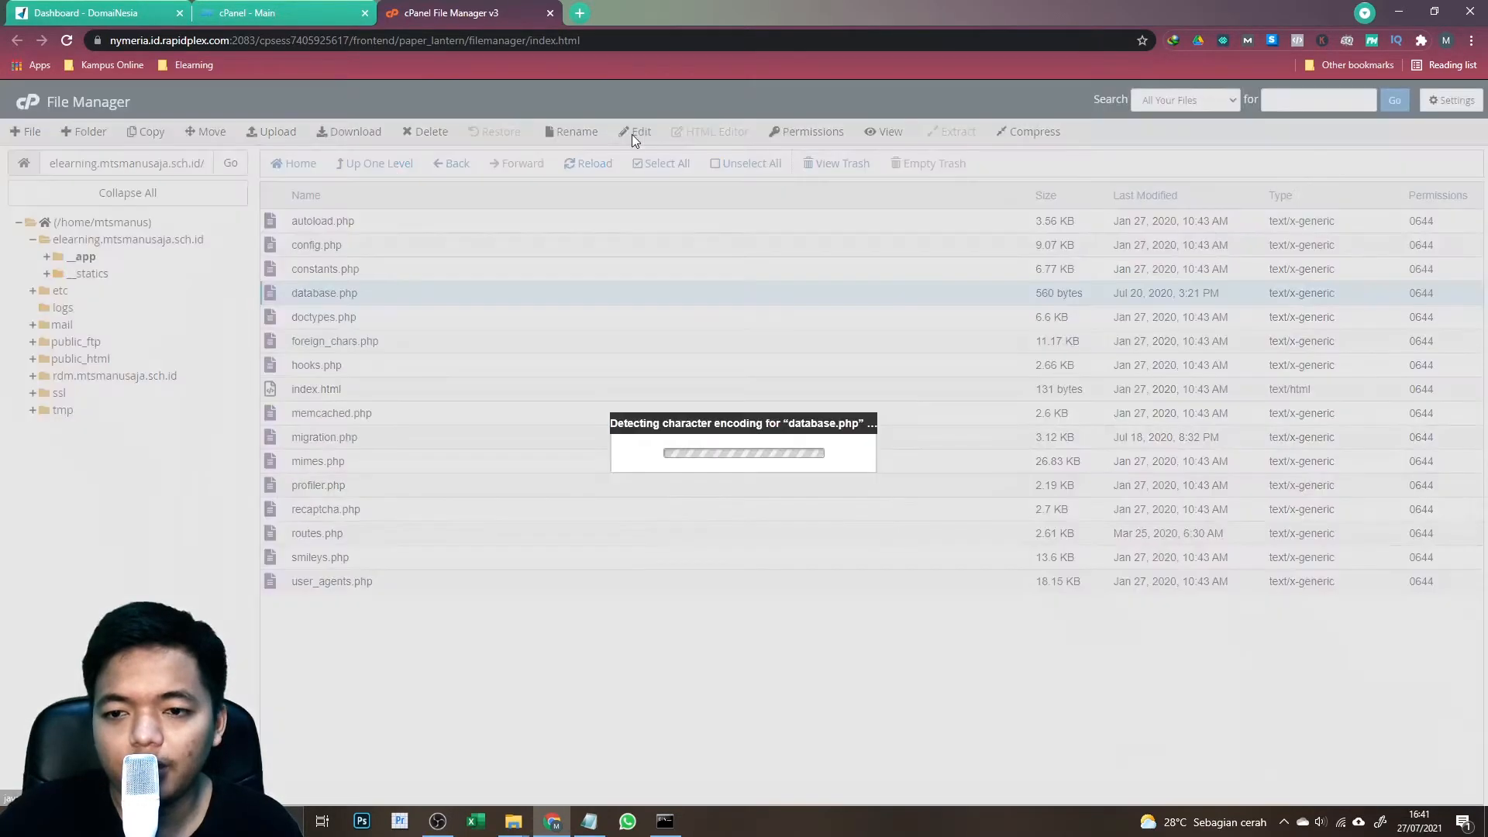
left_click(883, 558)
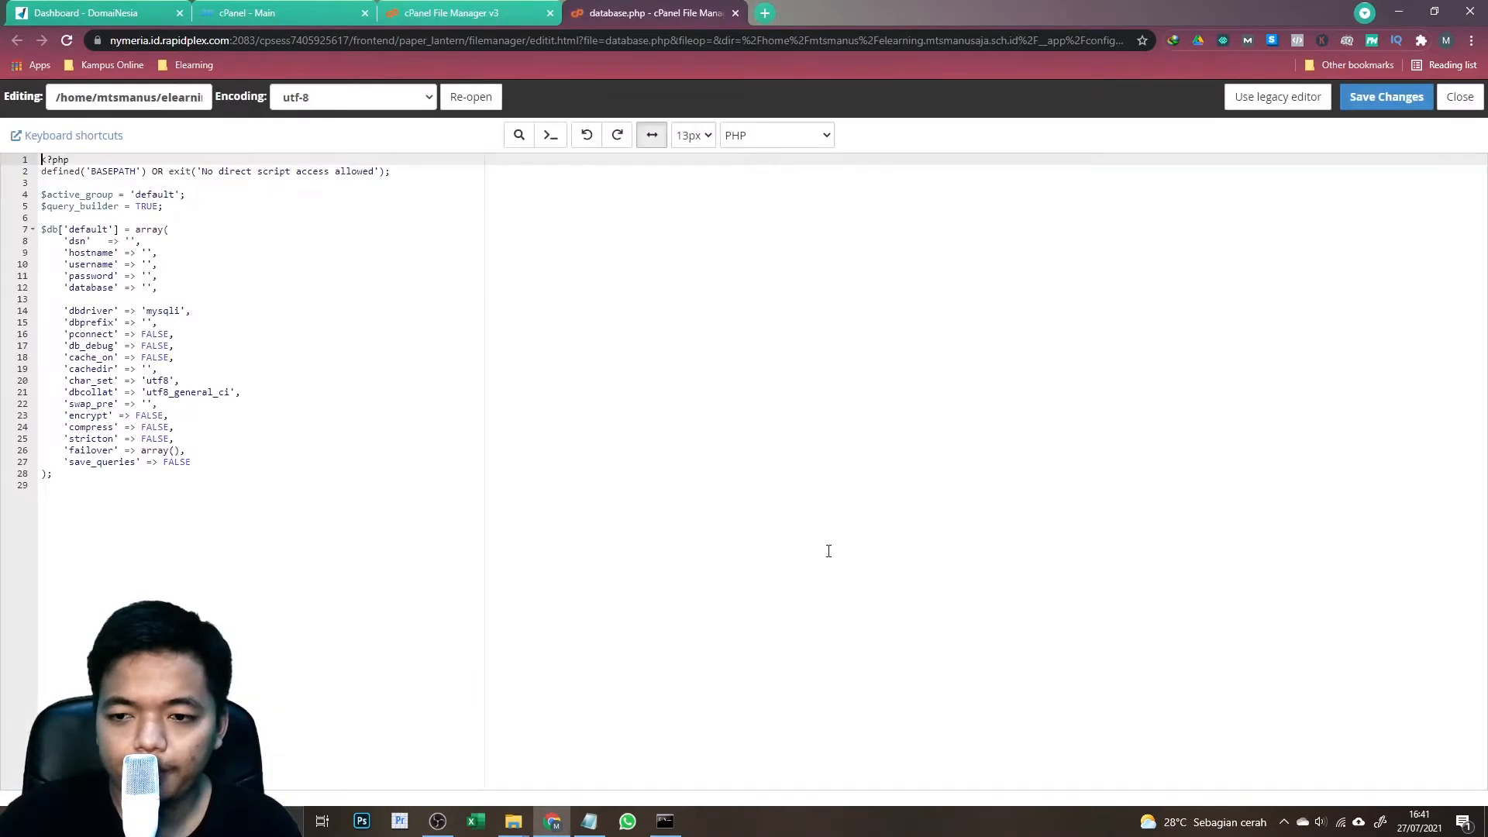
- Set both the database and username entries in database.php to mtsmanus_elearning, copied from the Notepad notes
left_click(589, 821)
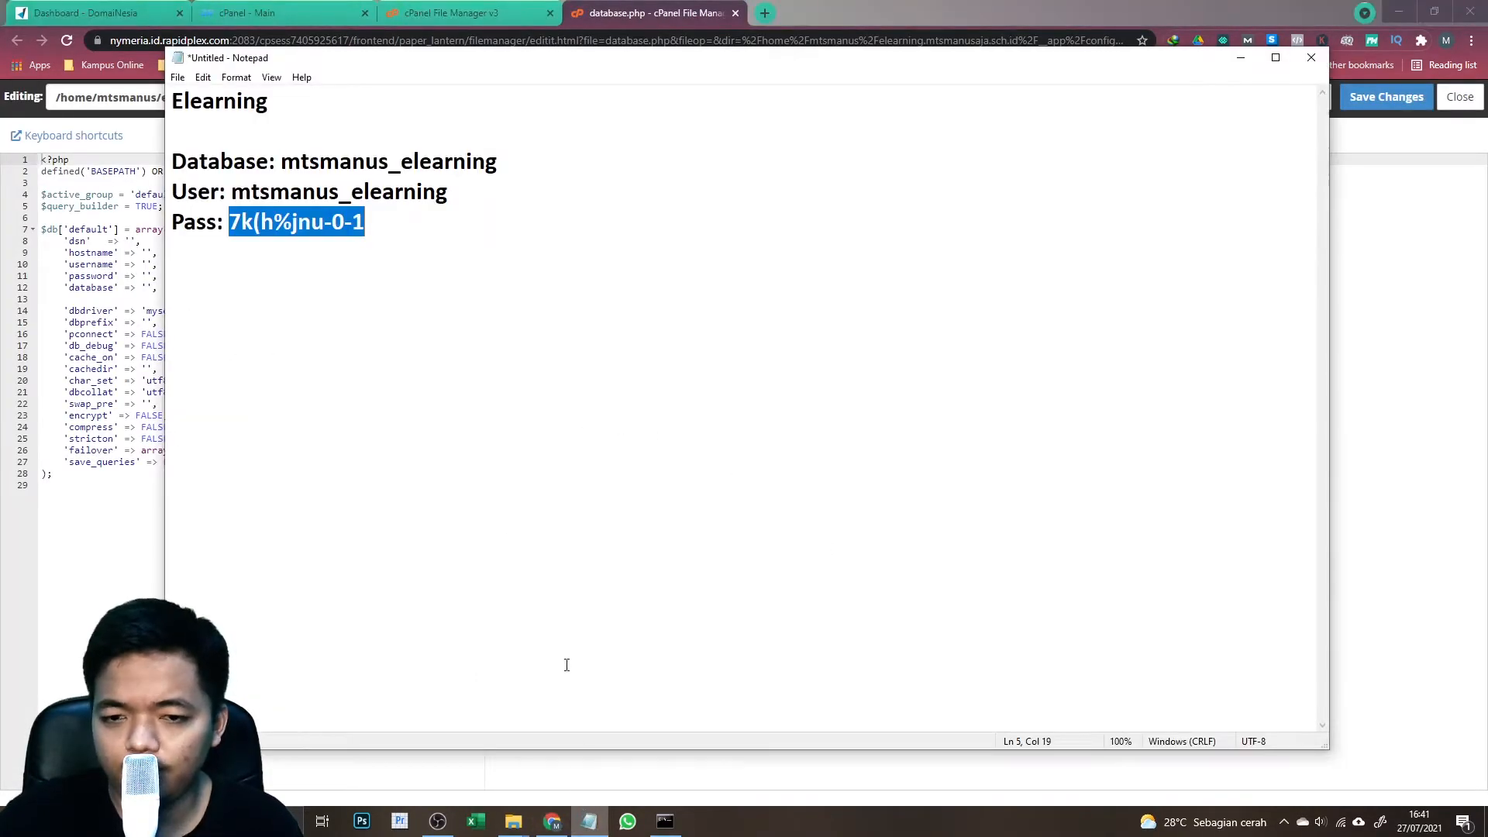
left_click_drag(280, 163, 497, 163)
key("ctrl+c")
left_click(143, 252)
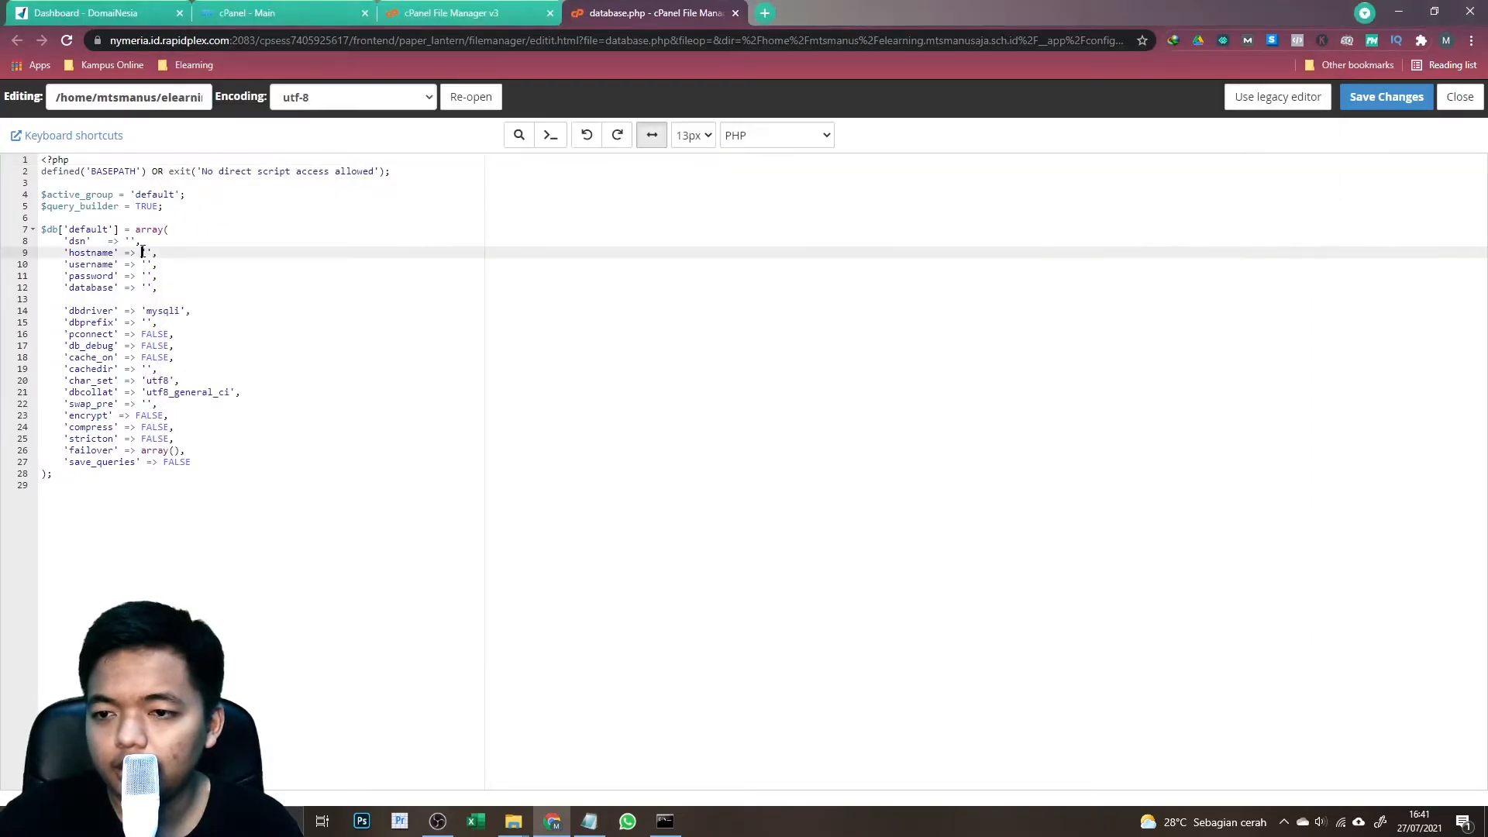
left_click(146, 287)
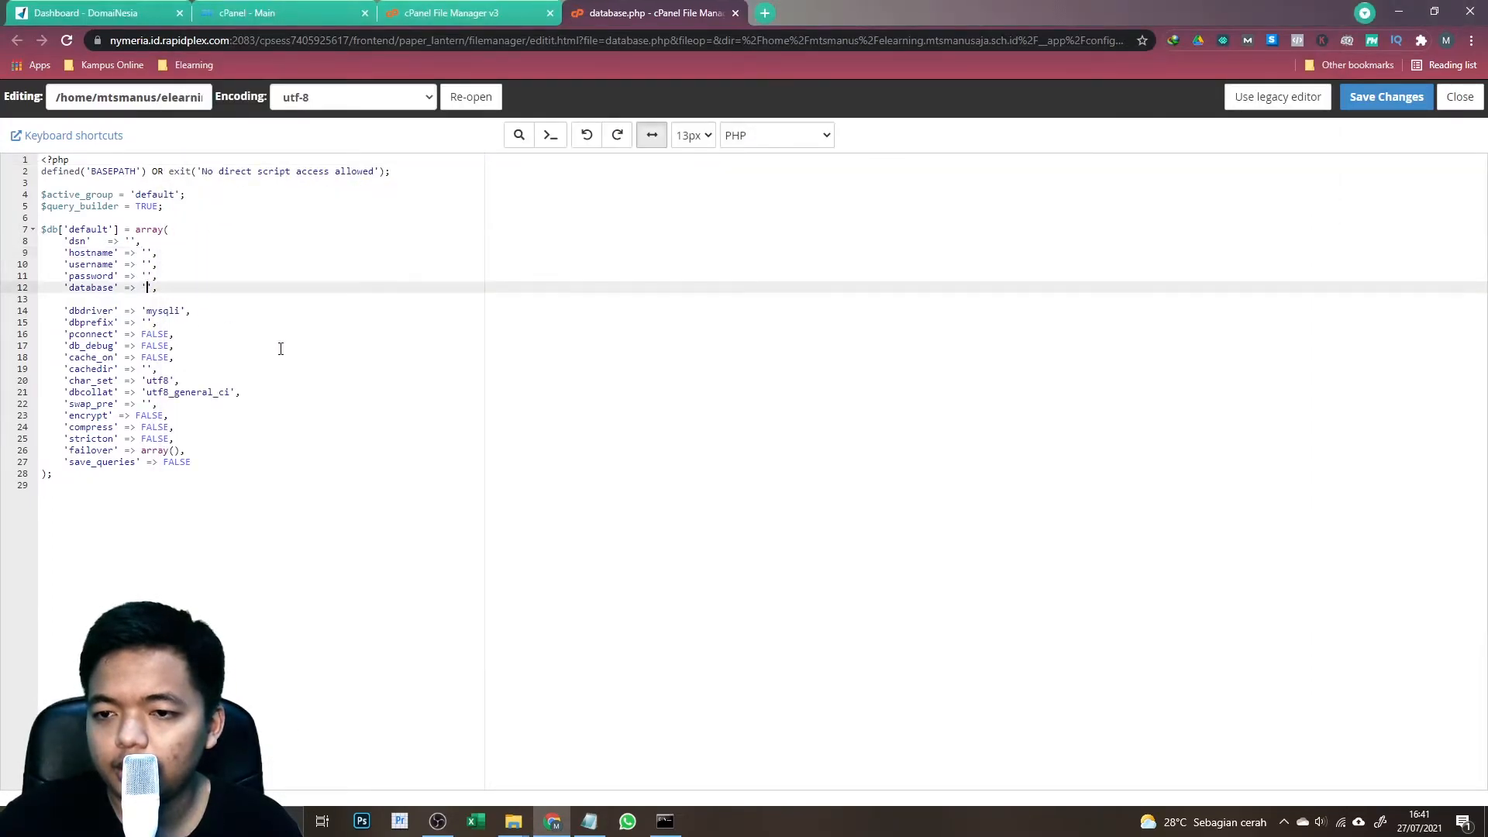
key("ctrl+v")
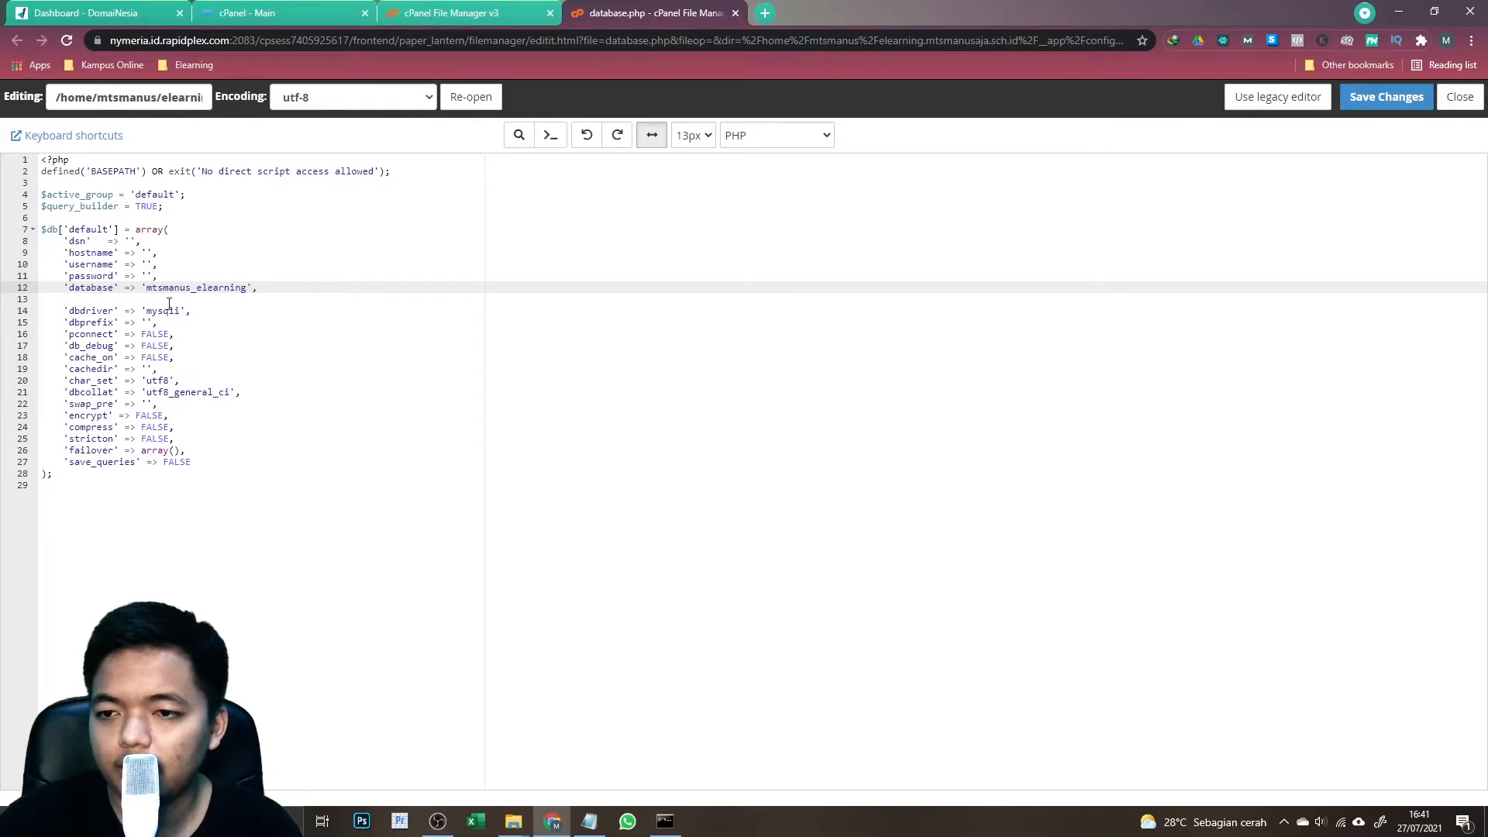
left_click(148, 265)
key("ctrl+v")
- Set the hostname entry in database.php to localhost
left_click(147, 253)
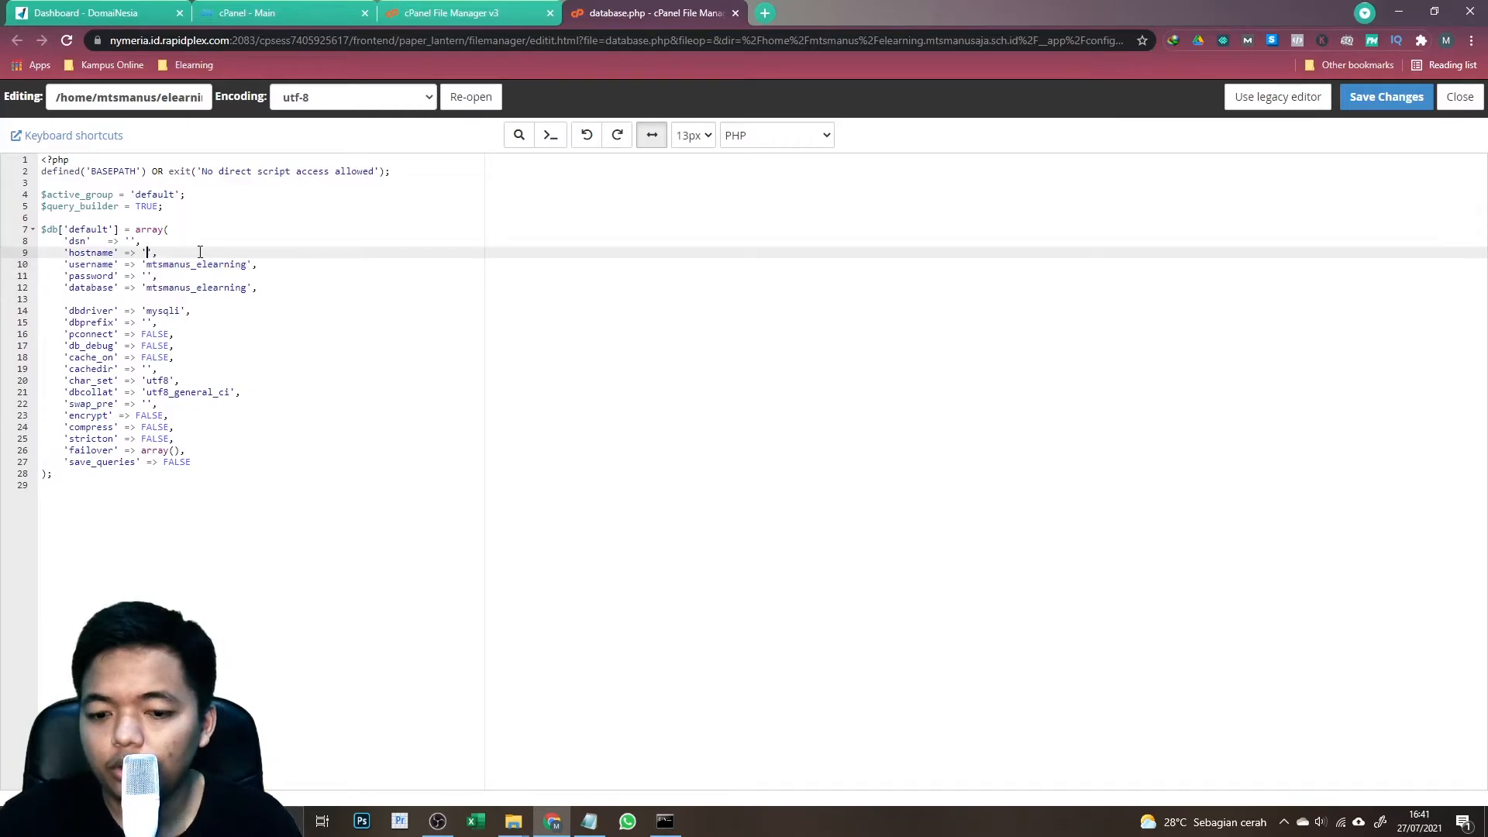
type("localhjo")
key("BackSpace")
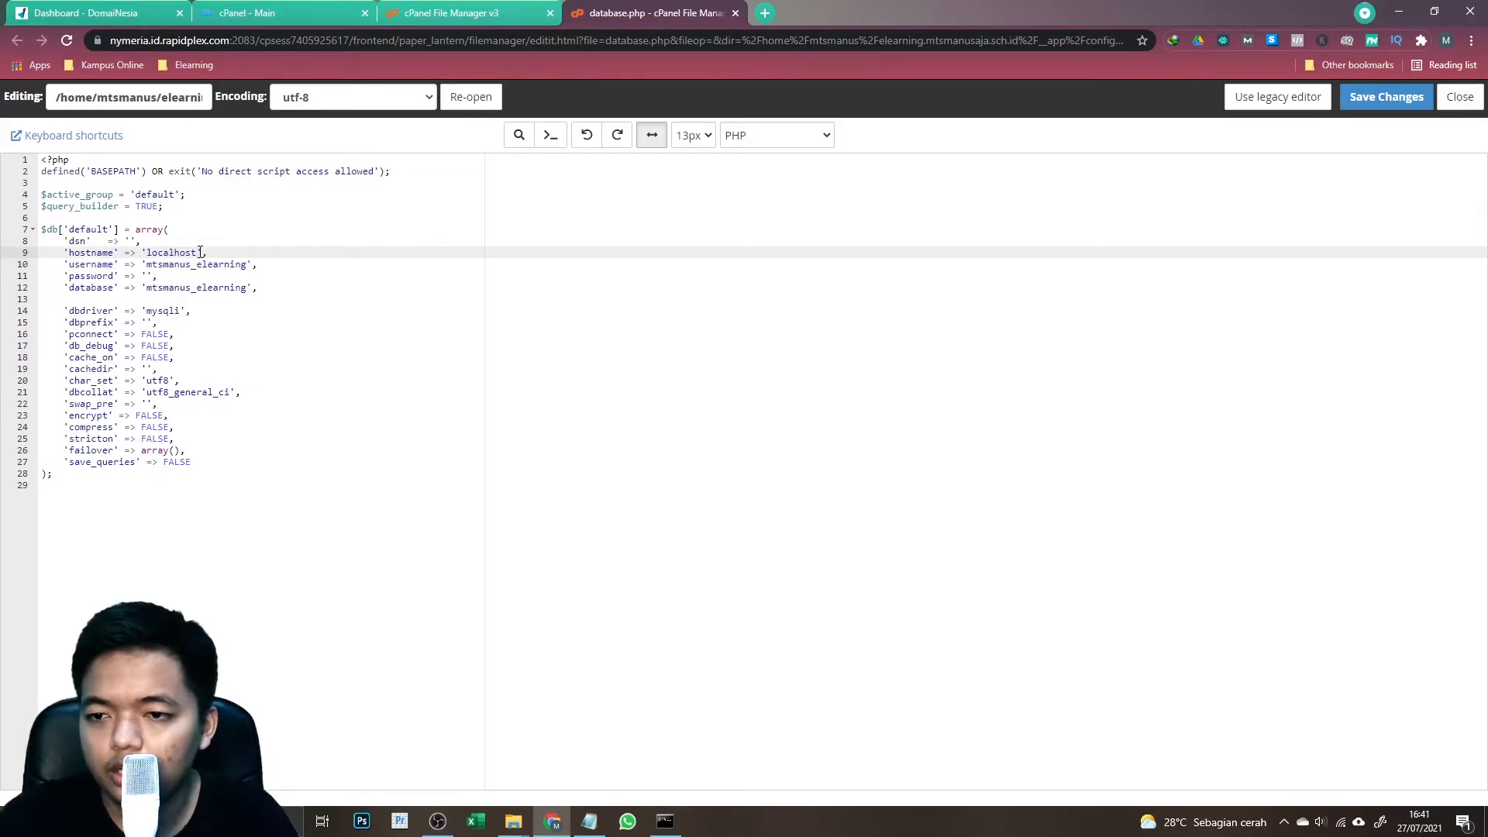
- Copy the database password from the Notepad notes into the password entry of database.php
left_click(589, 822)
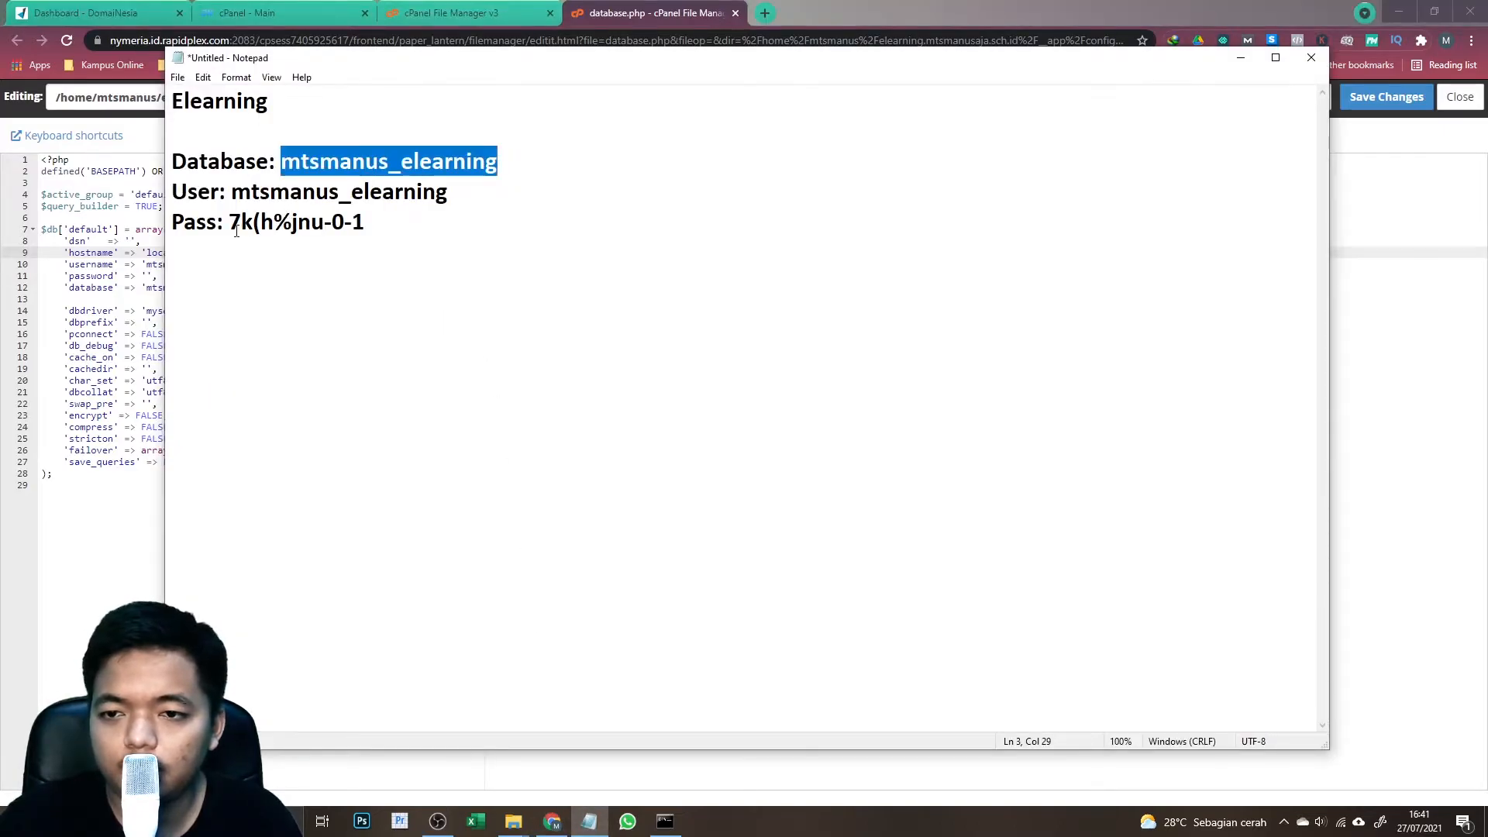
left_click_drag(229, 222, 368, 222)
key("ctrl+c")
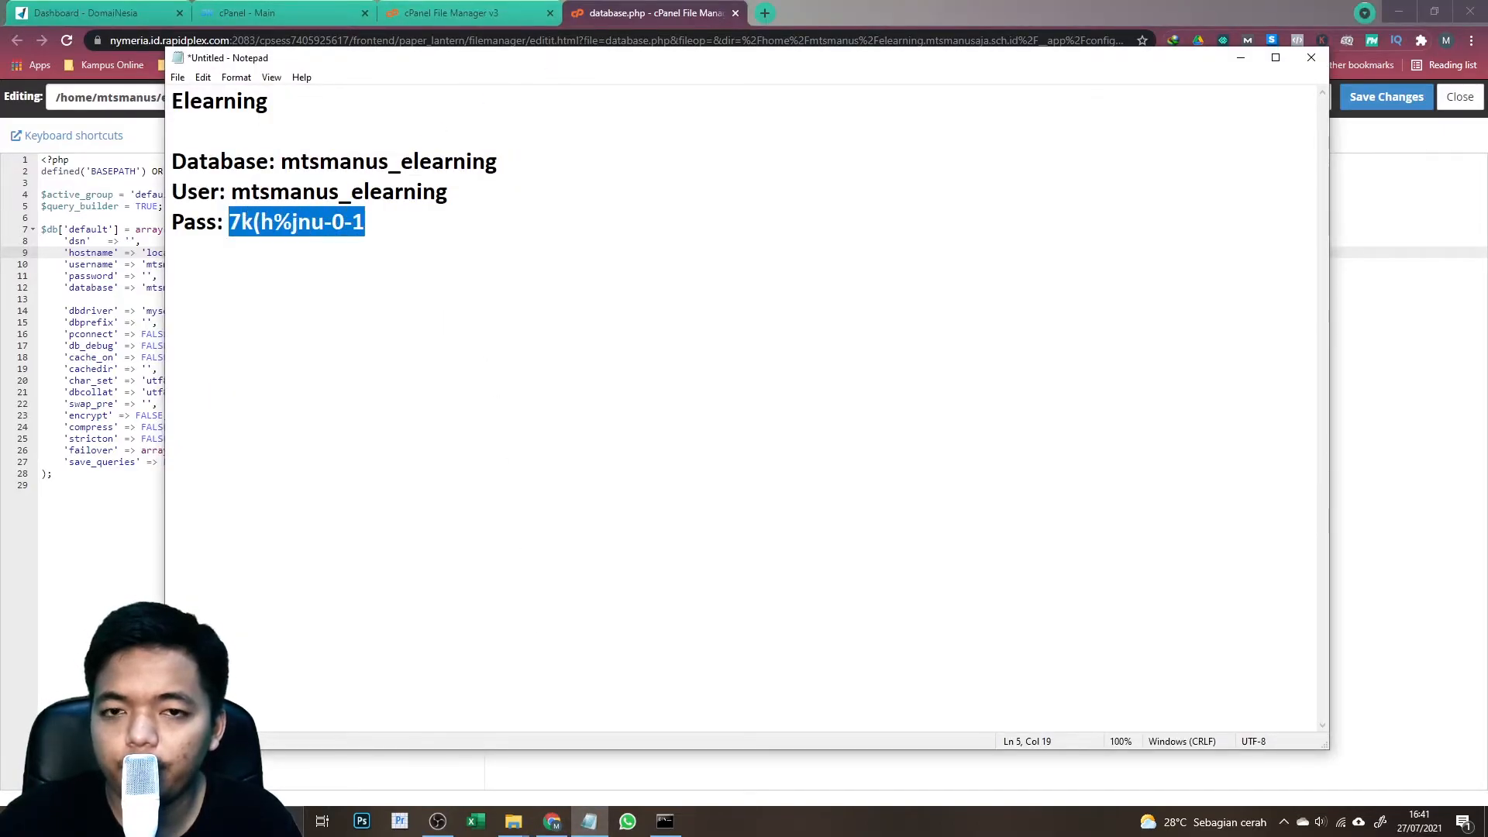
left_click(589, 13)
left_click(146, 277)
key("ctrl+v")
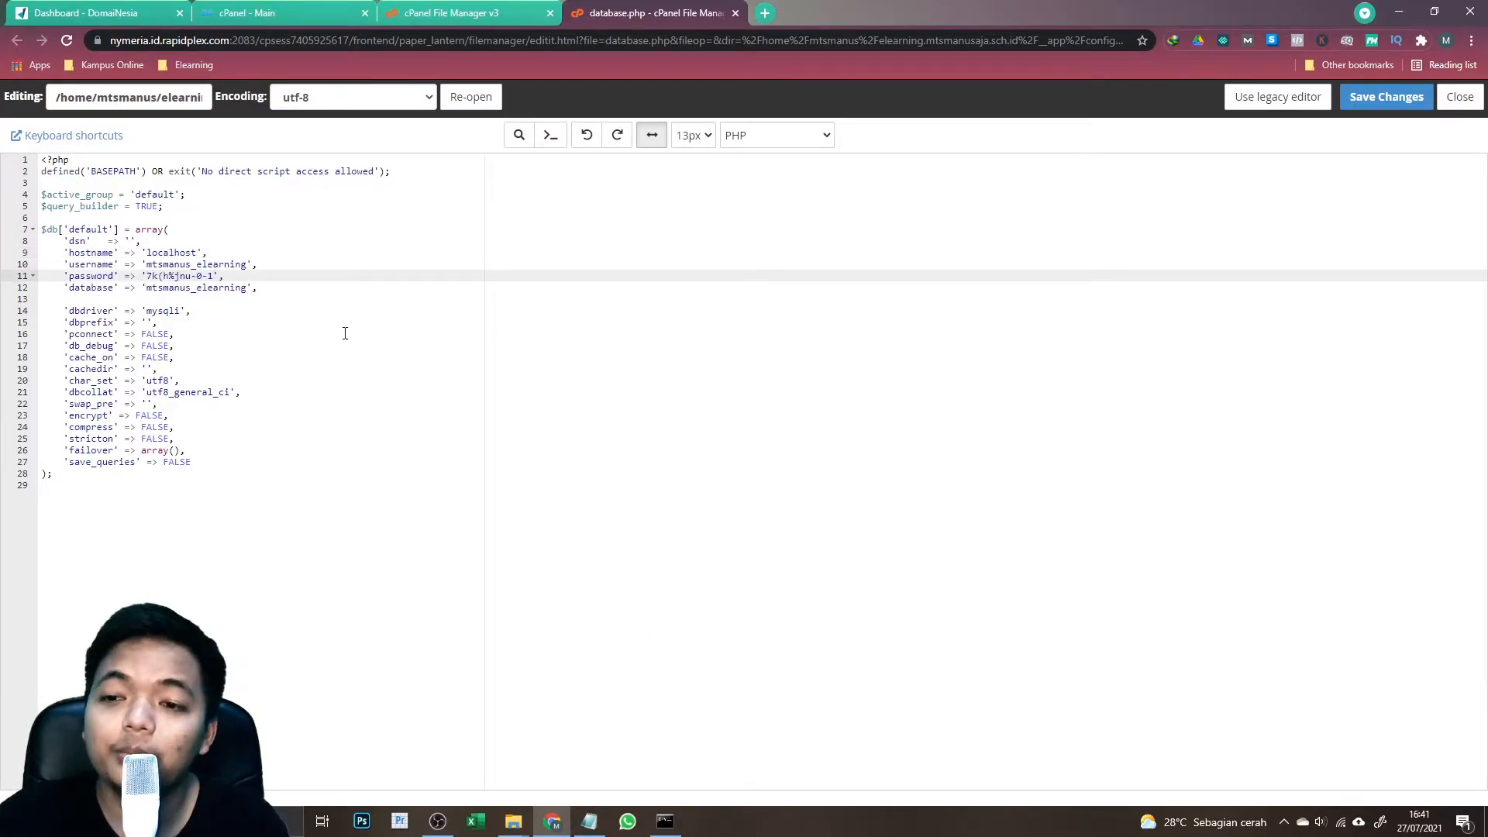
- Check the connection entries against the Notepad notes, then save database.php and close the editor and File Manager
scroll(345, 333, "up", 5)
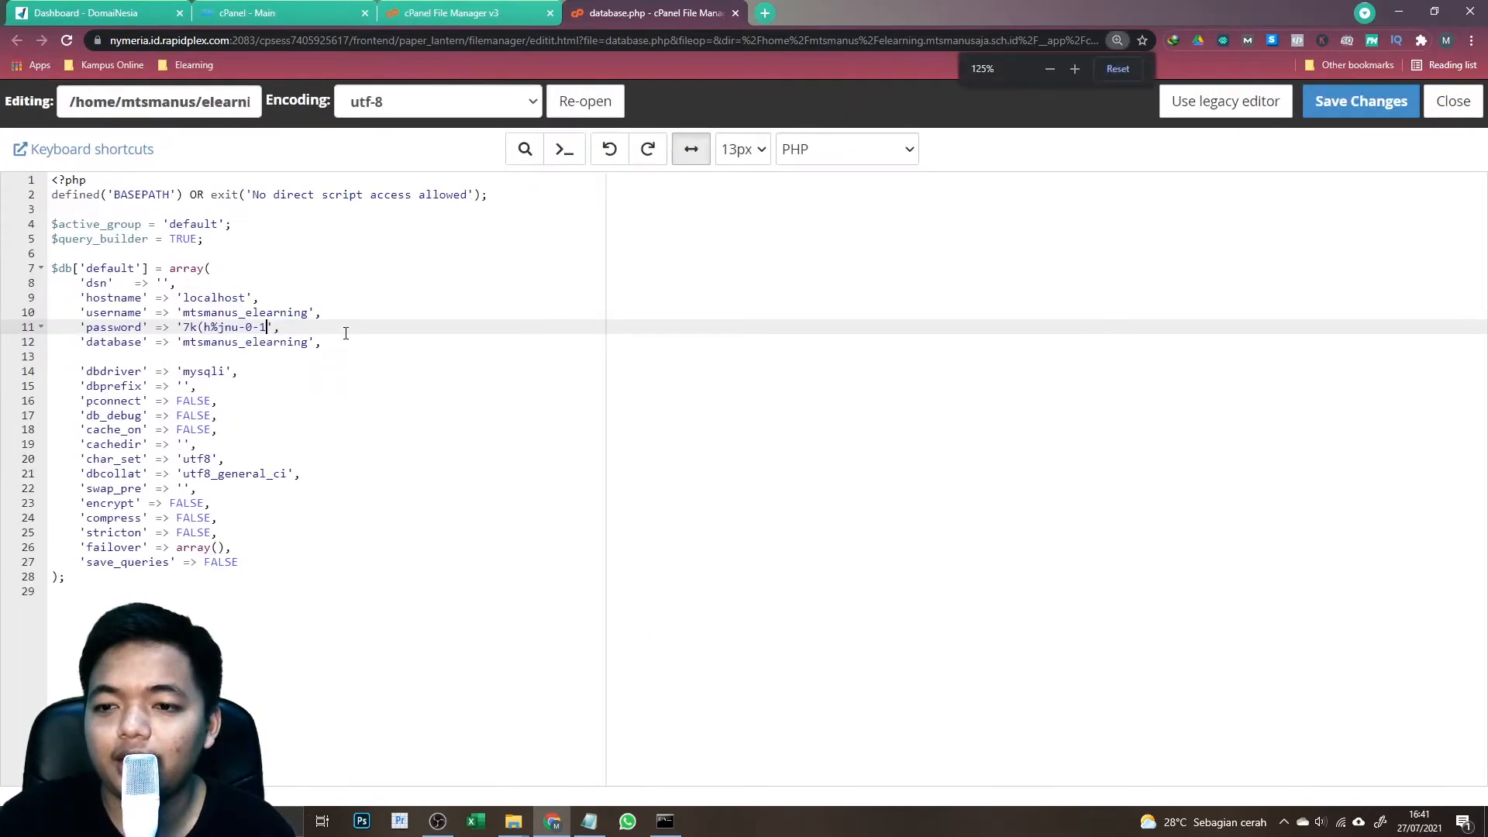
scroll(359, 349, "down", 2)
scroll(347, 357, "up", 3)
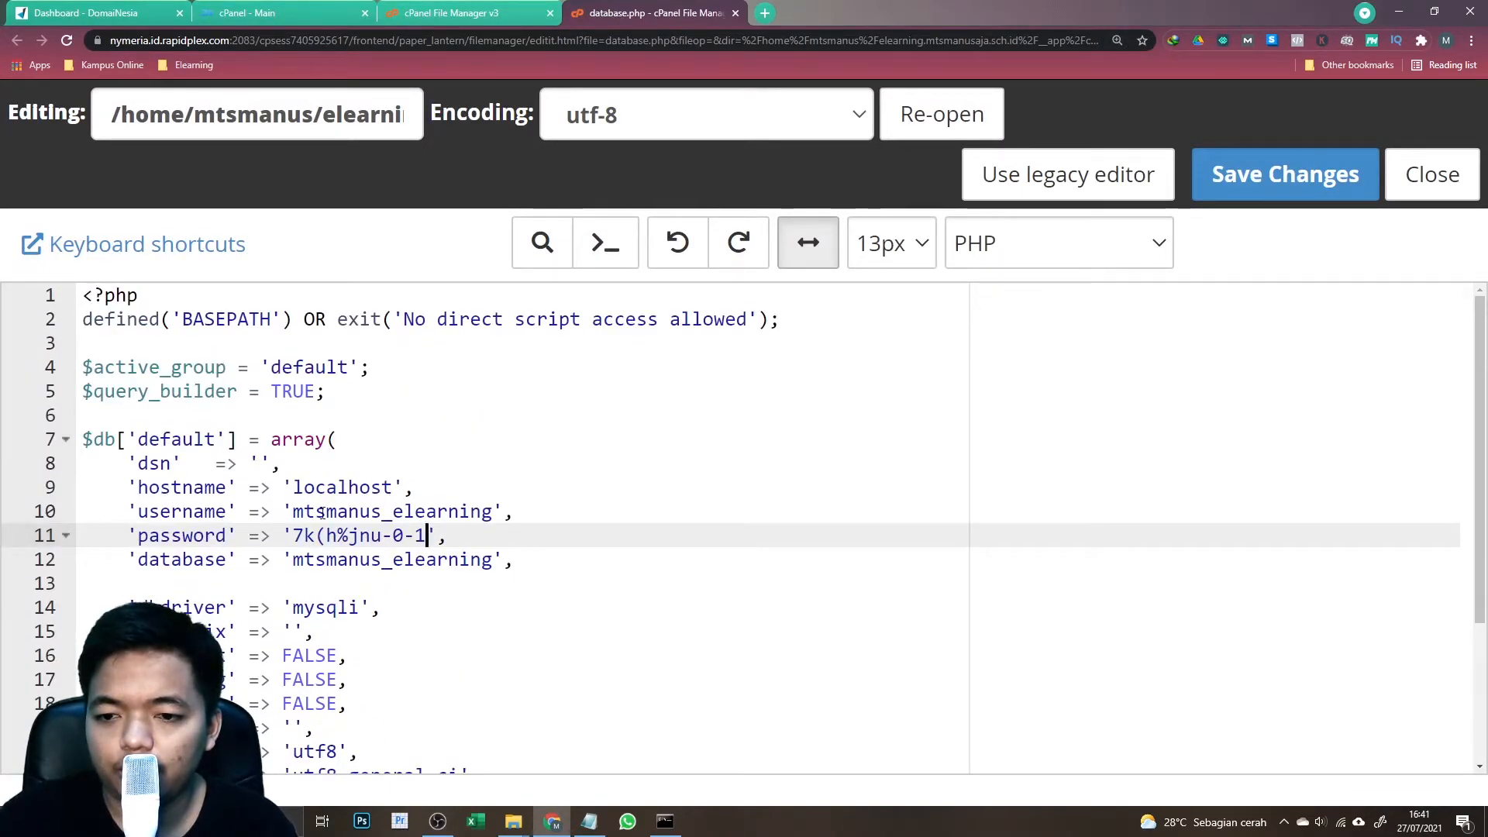
left_click(590, 823)
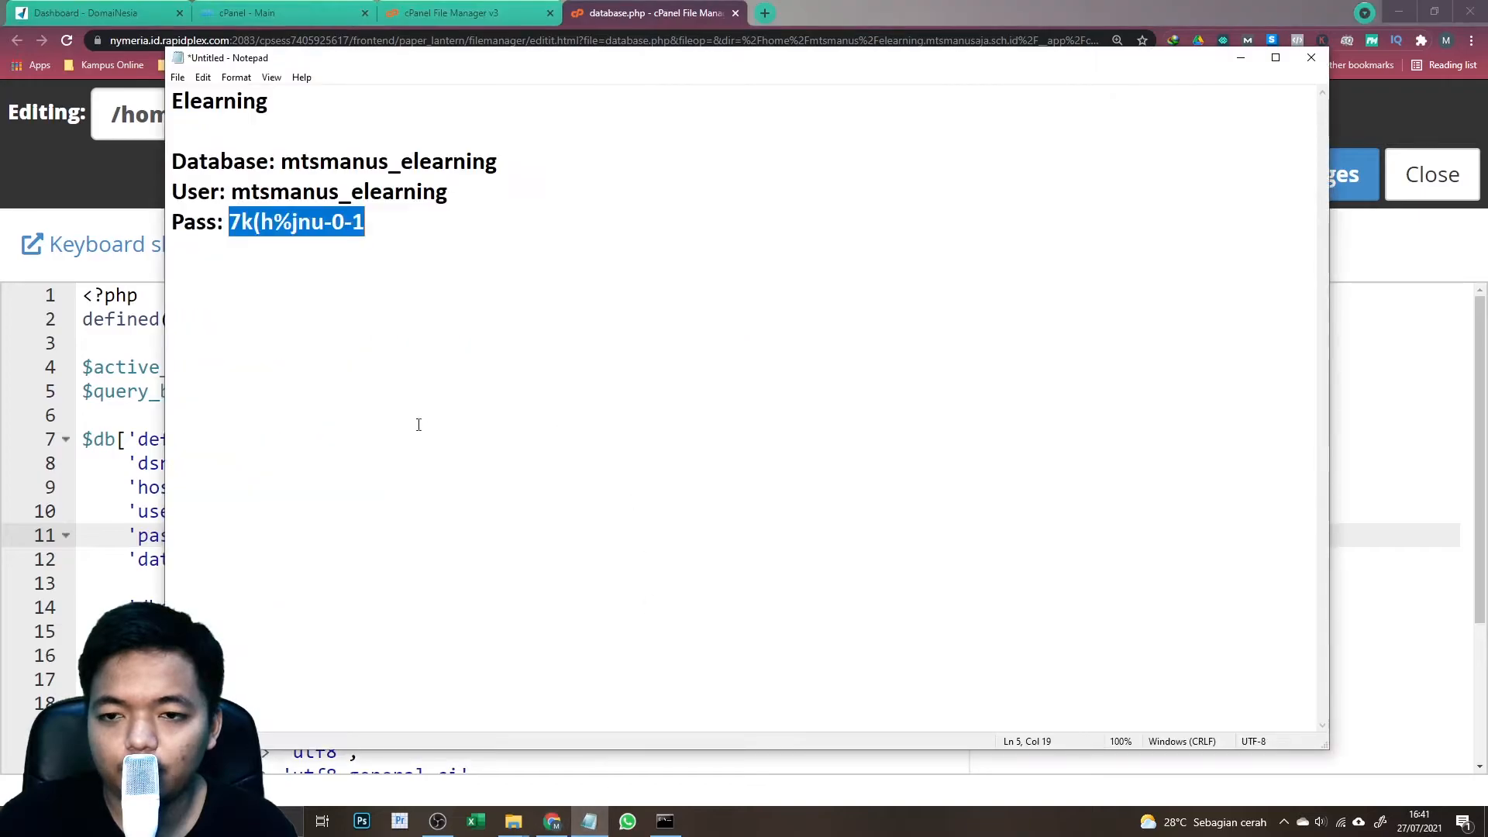
left_click(136, 487)
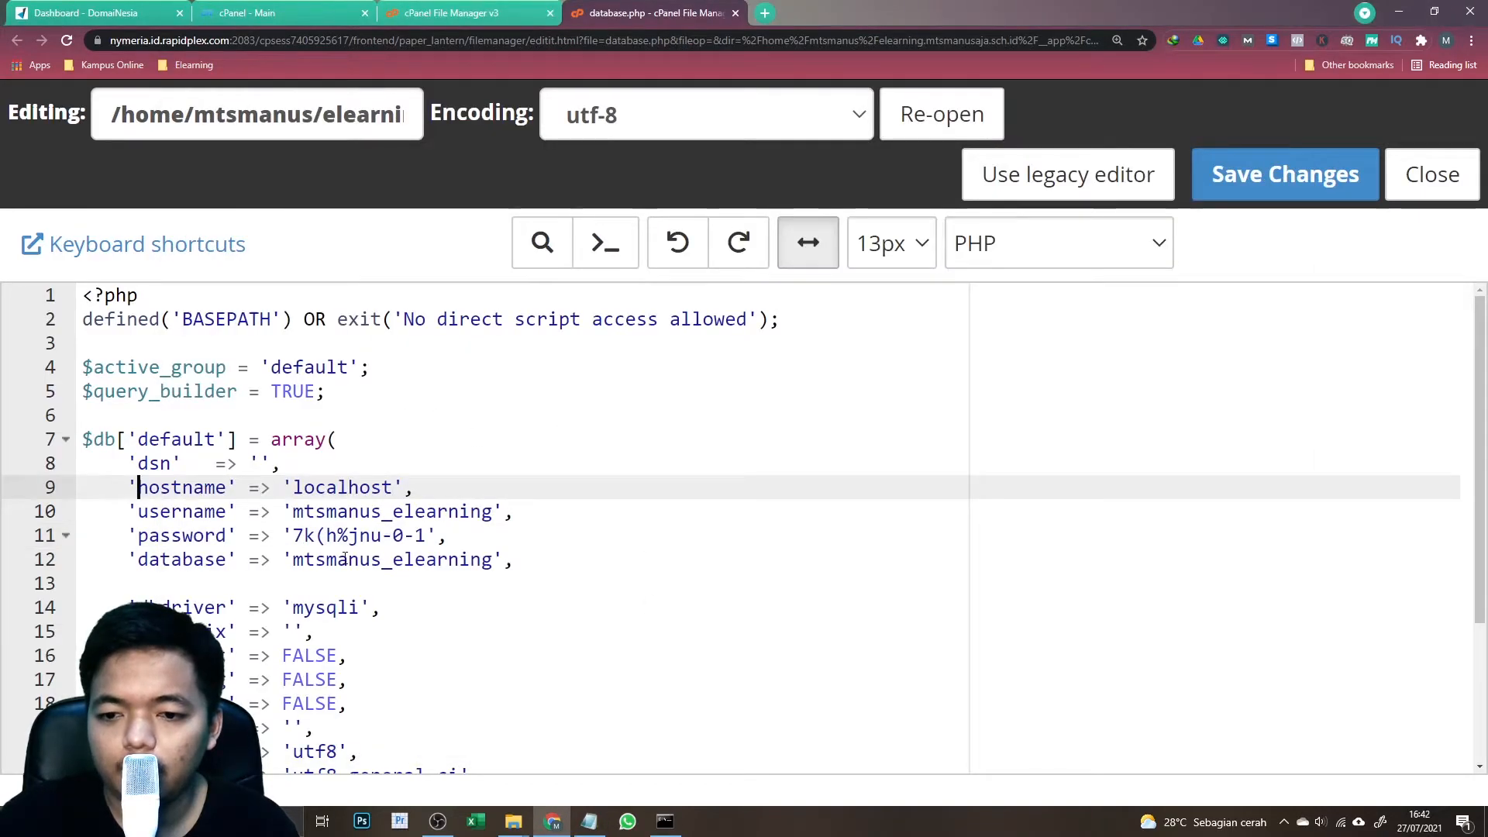
key("ctrl+minus")
key("ctrl+minus")
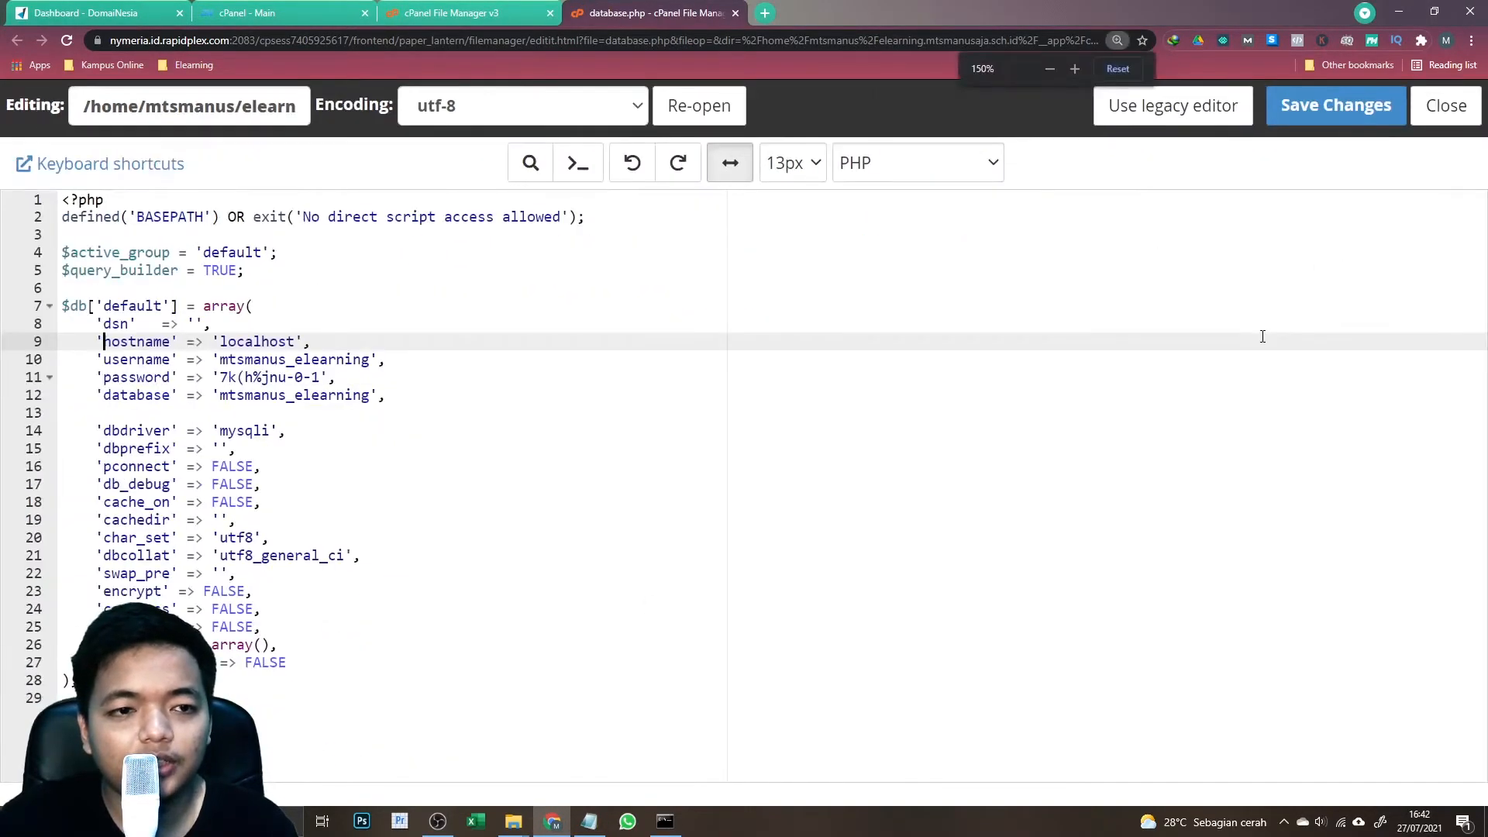
key("ctrl+minus")
left_click(1358, 101)
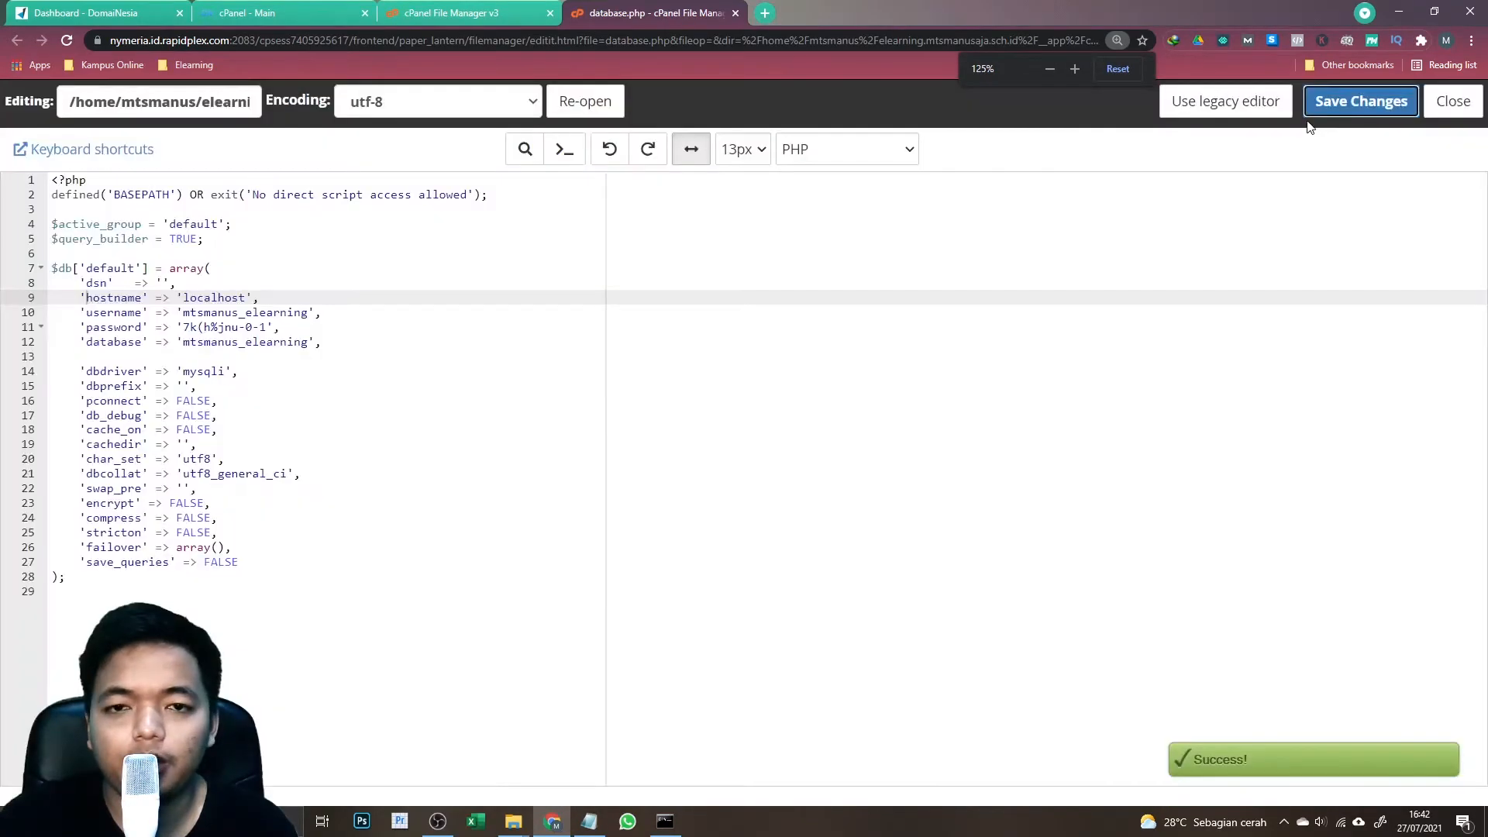
left_click(734, 12)
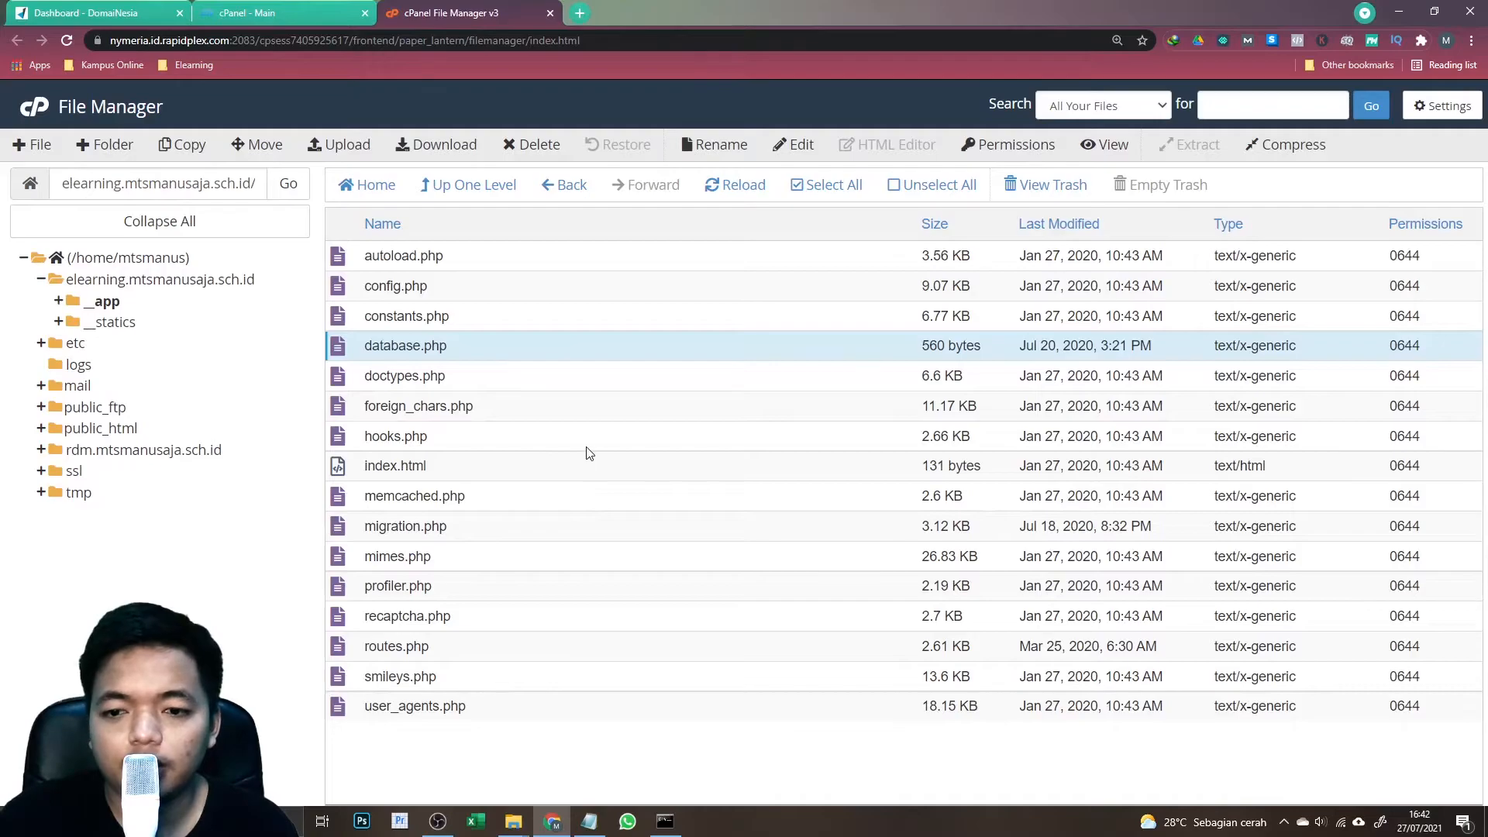
left_click(550, 14)
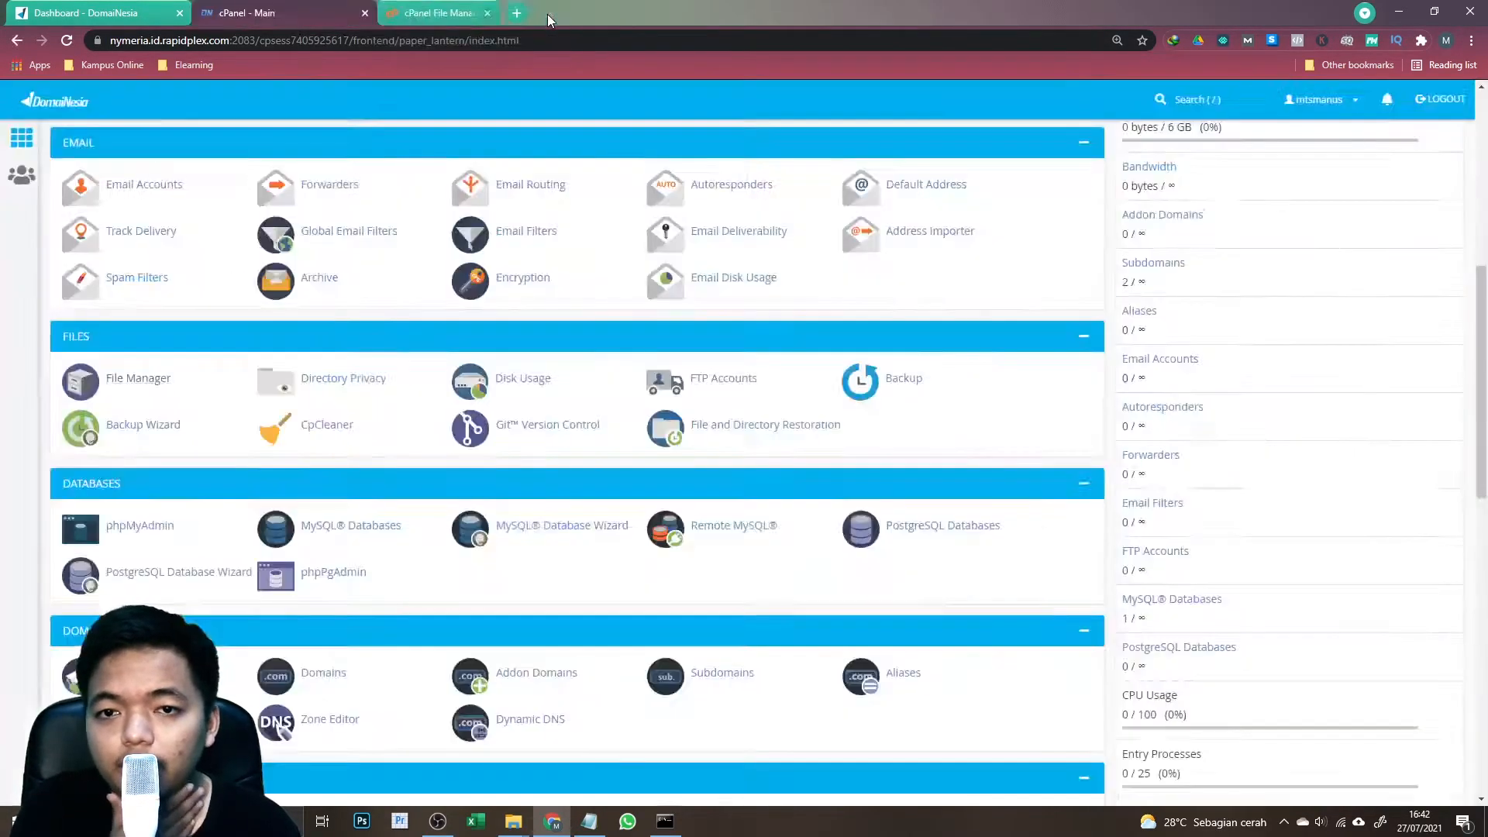
- Open the PHP version selector from cPanel's Software section and set PHP 5.6 as the current version
scroll(439, 527, "up", 9)
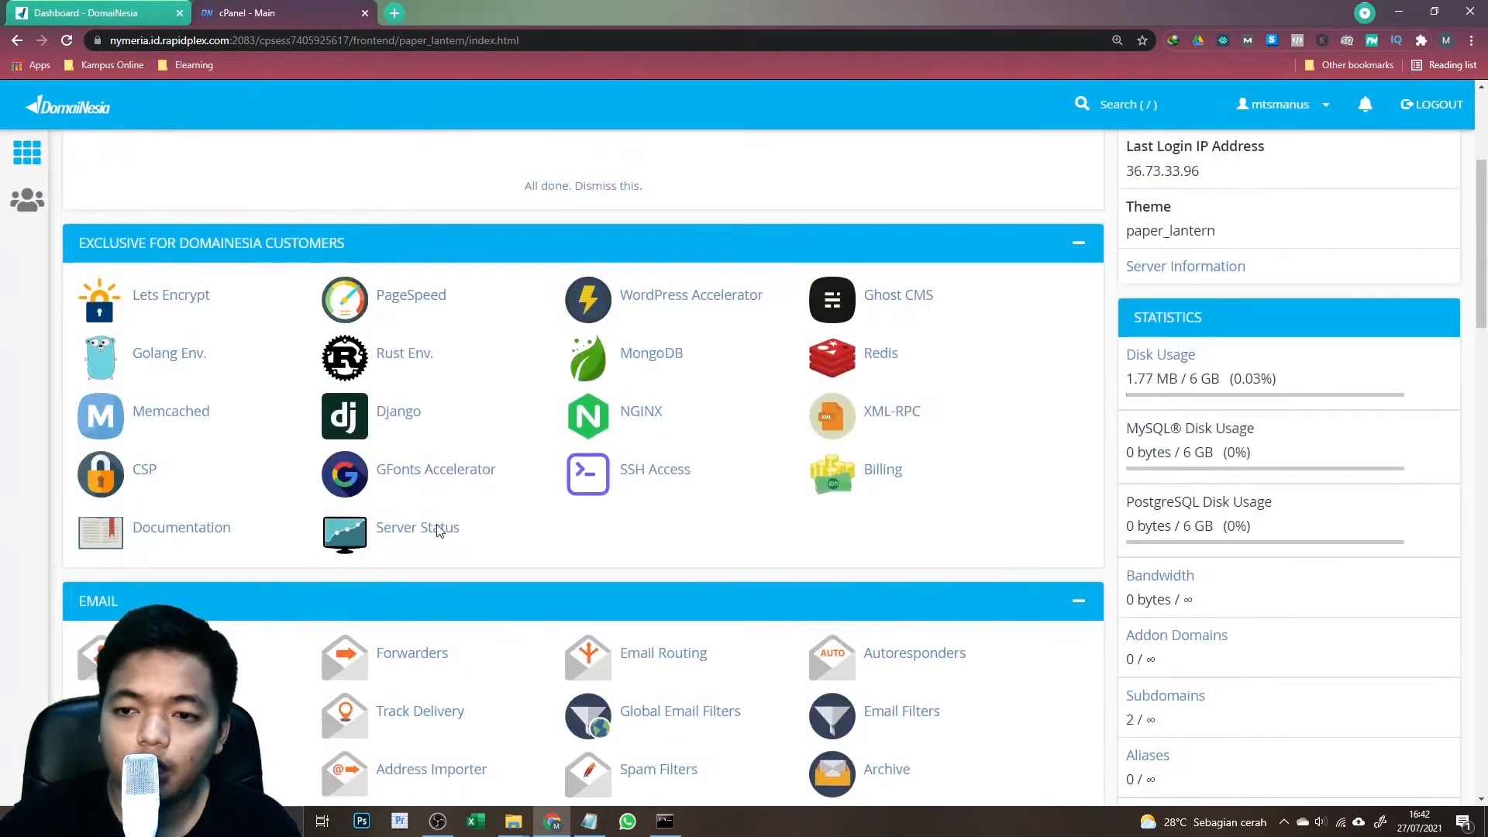
scroll(433, 518, "down", 5)
scroll(432, 518, "down", 9)
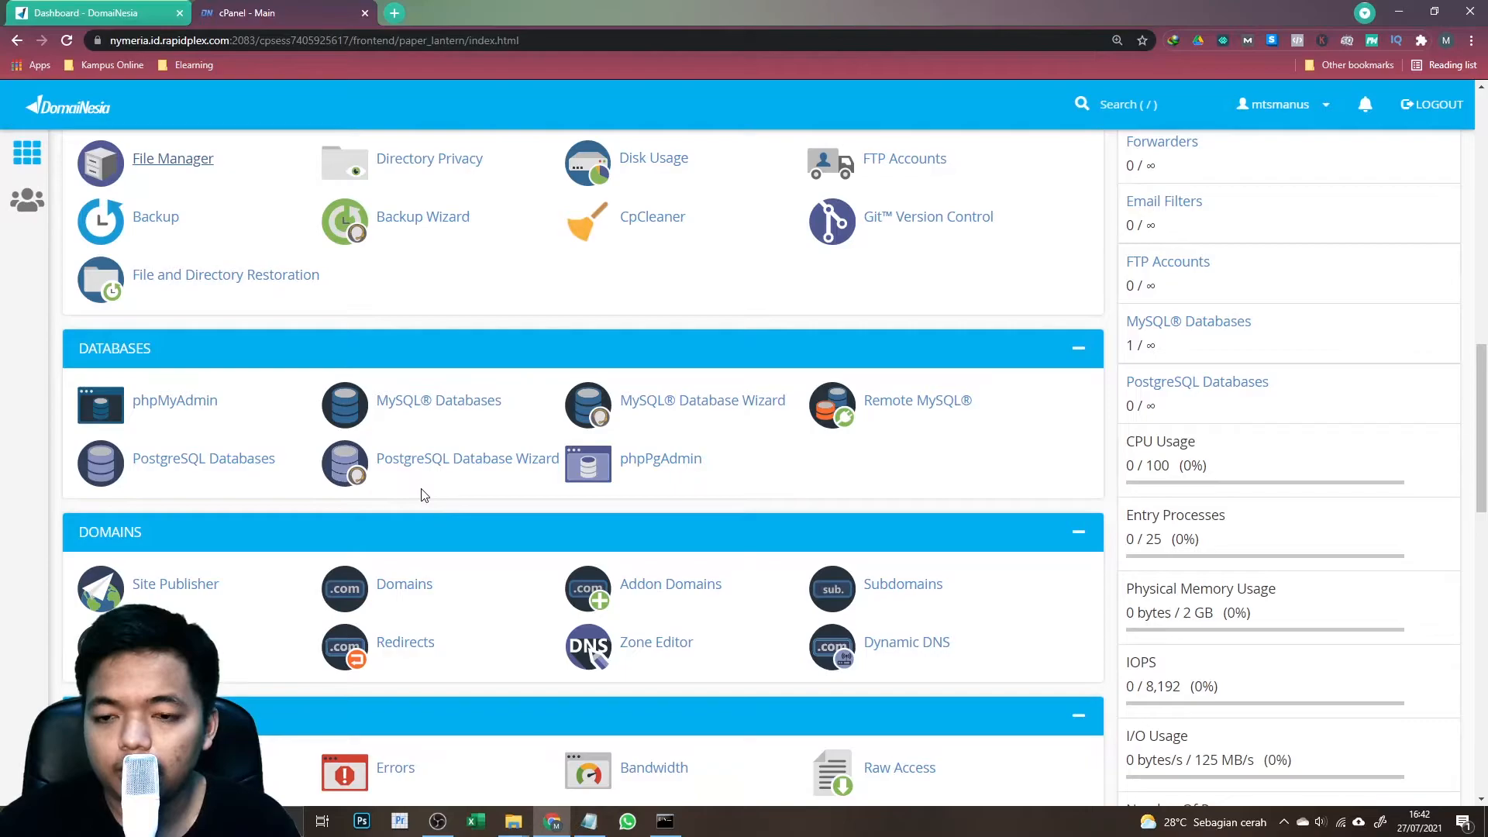
scroll(425, 496, "down", 7)
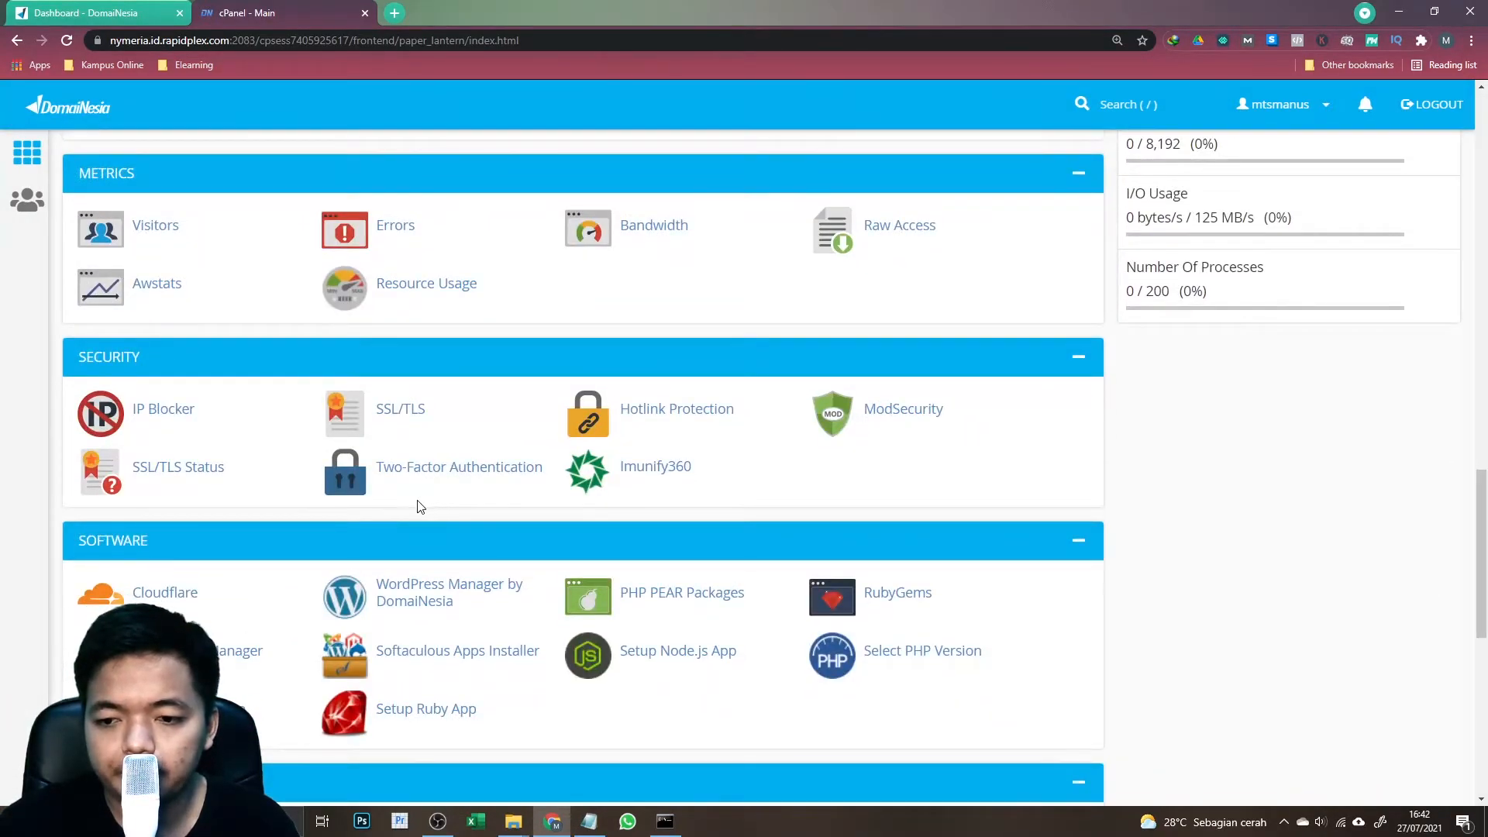
scroll(423, 502, "down", 3)
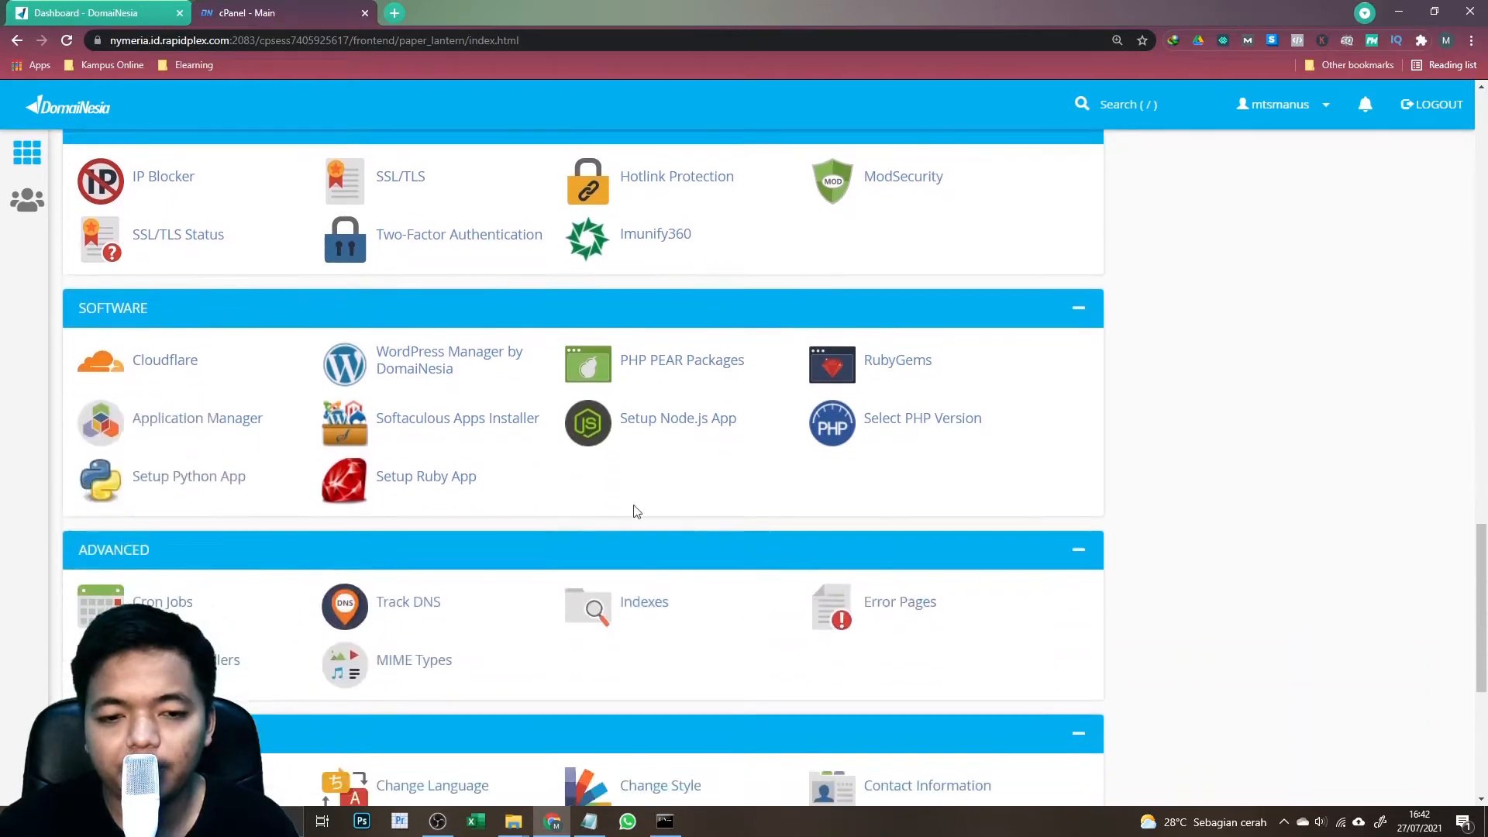
left_click(902, 427)
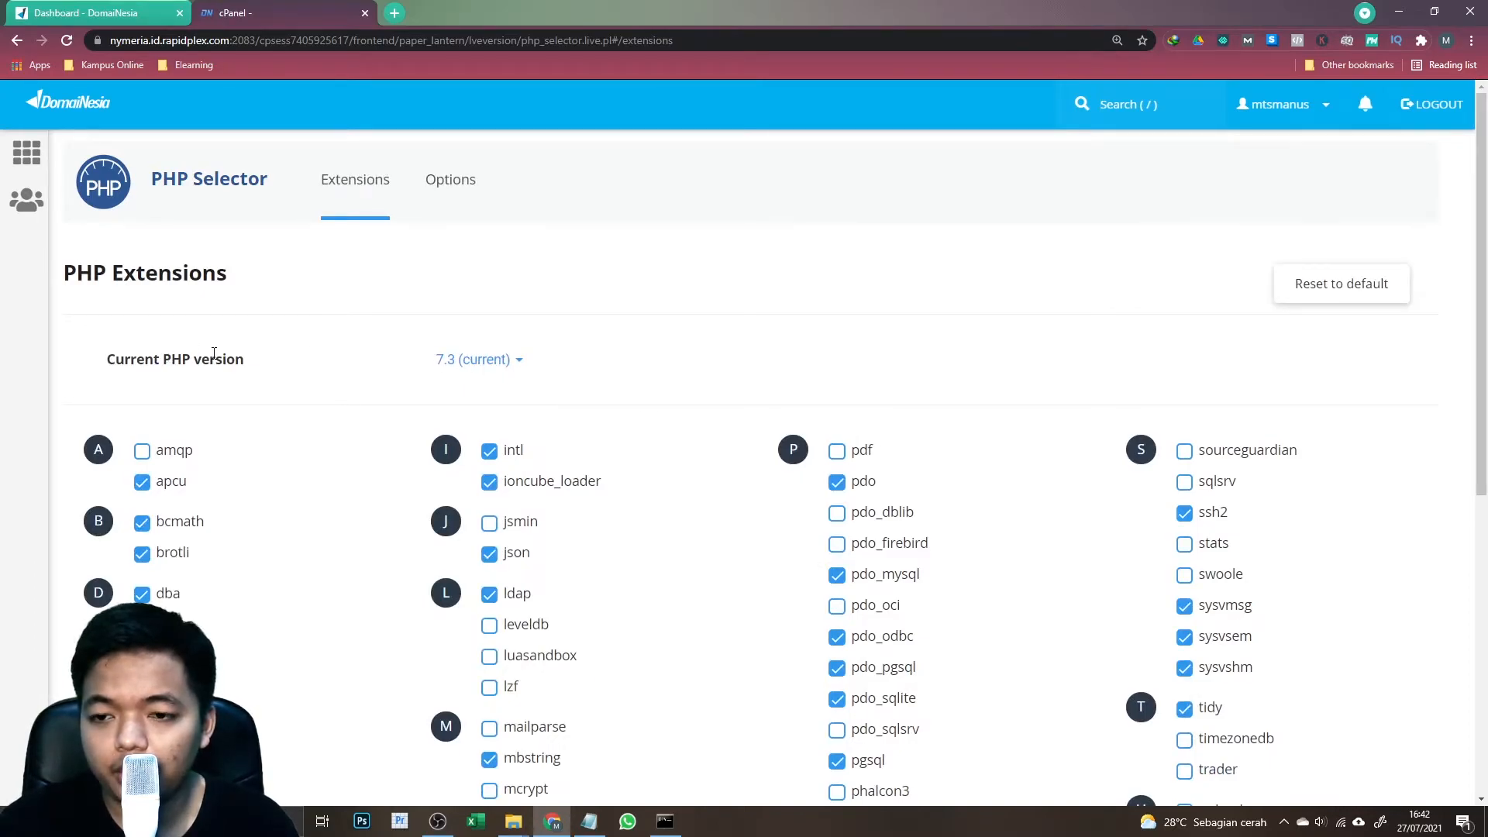
left_click(481, 368)
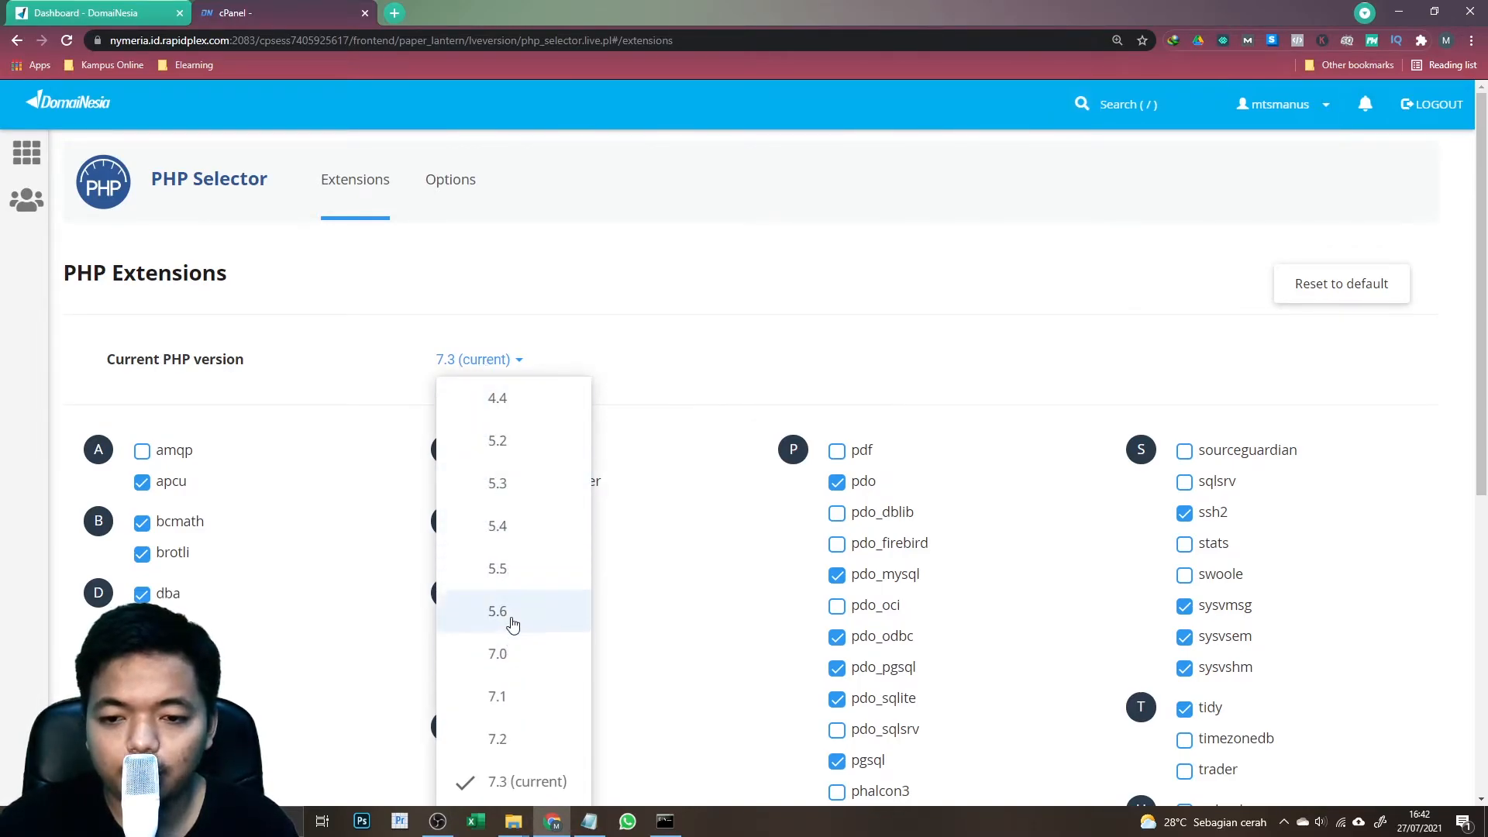
left_click(512, 624)
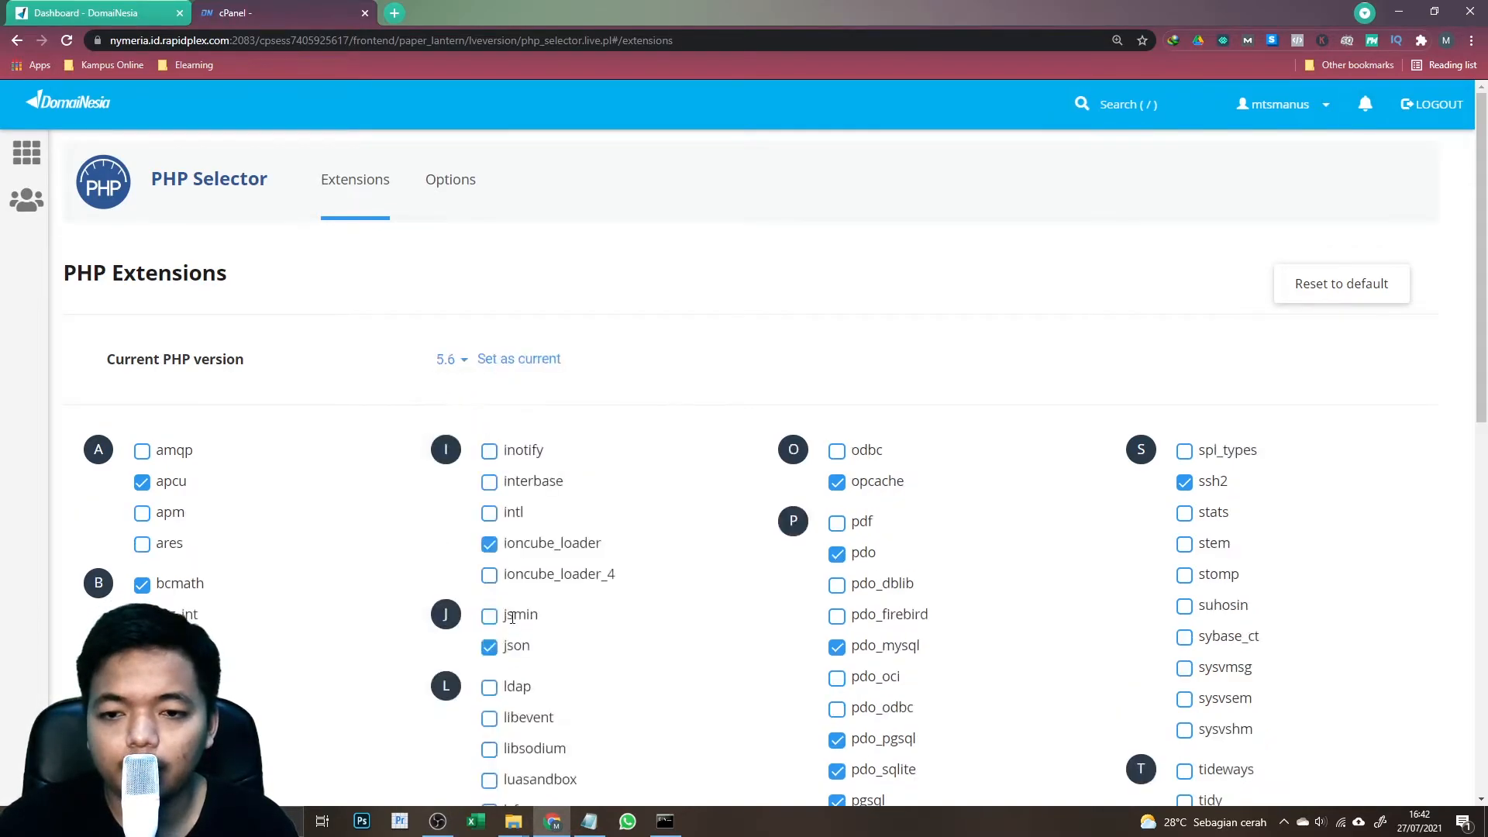
left_click(525, 361)
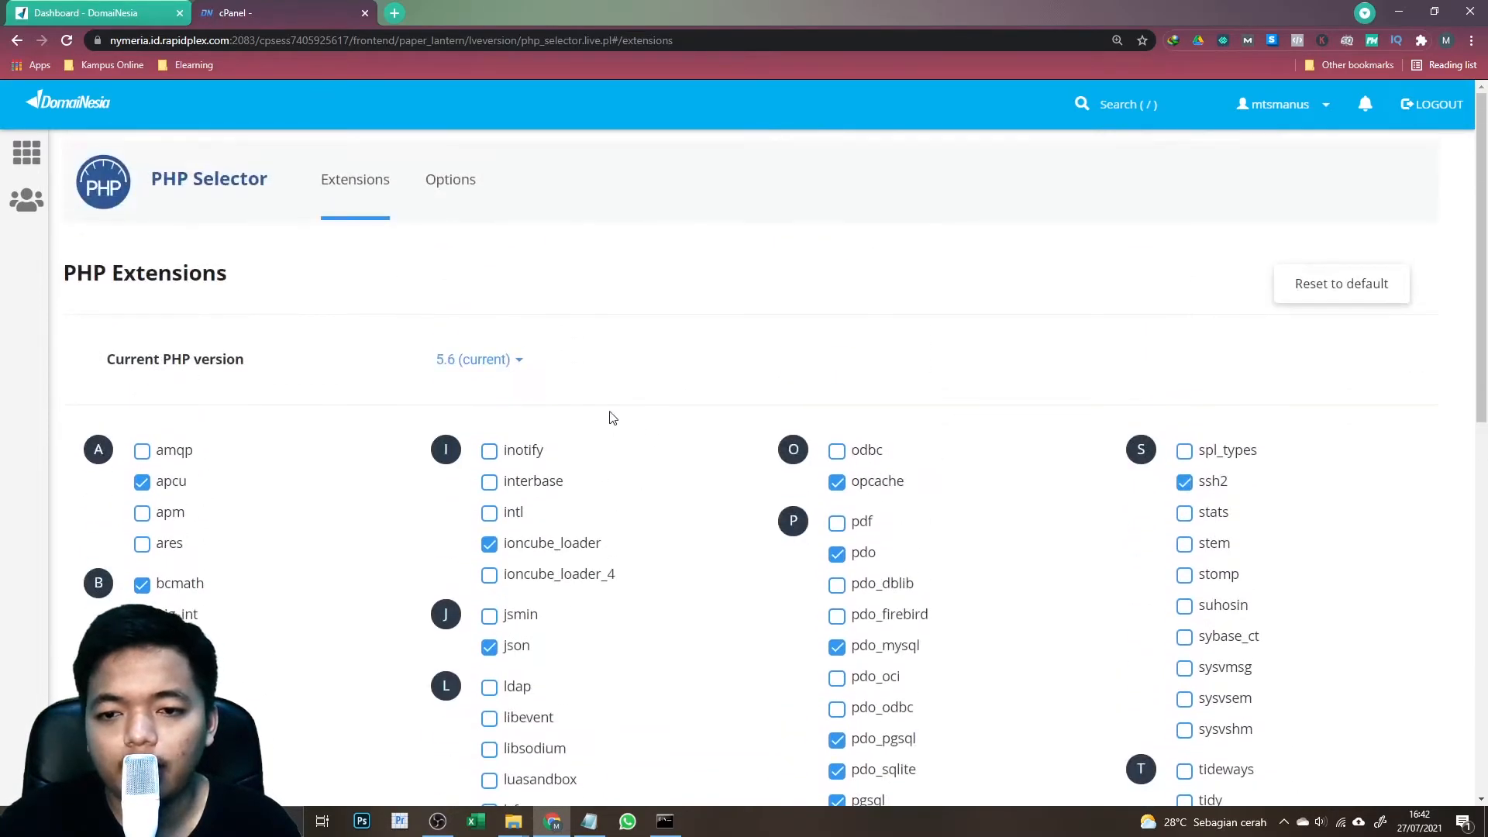
- Return to the cPanel home page and look through its feature sections, from Software and Preferences to Email, Files and Domains
left_click(26, 154)
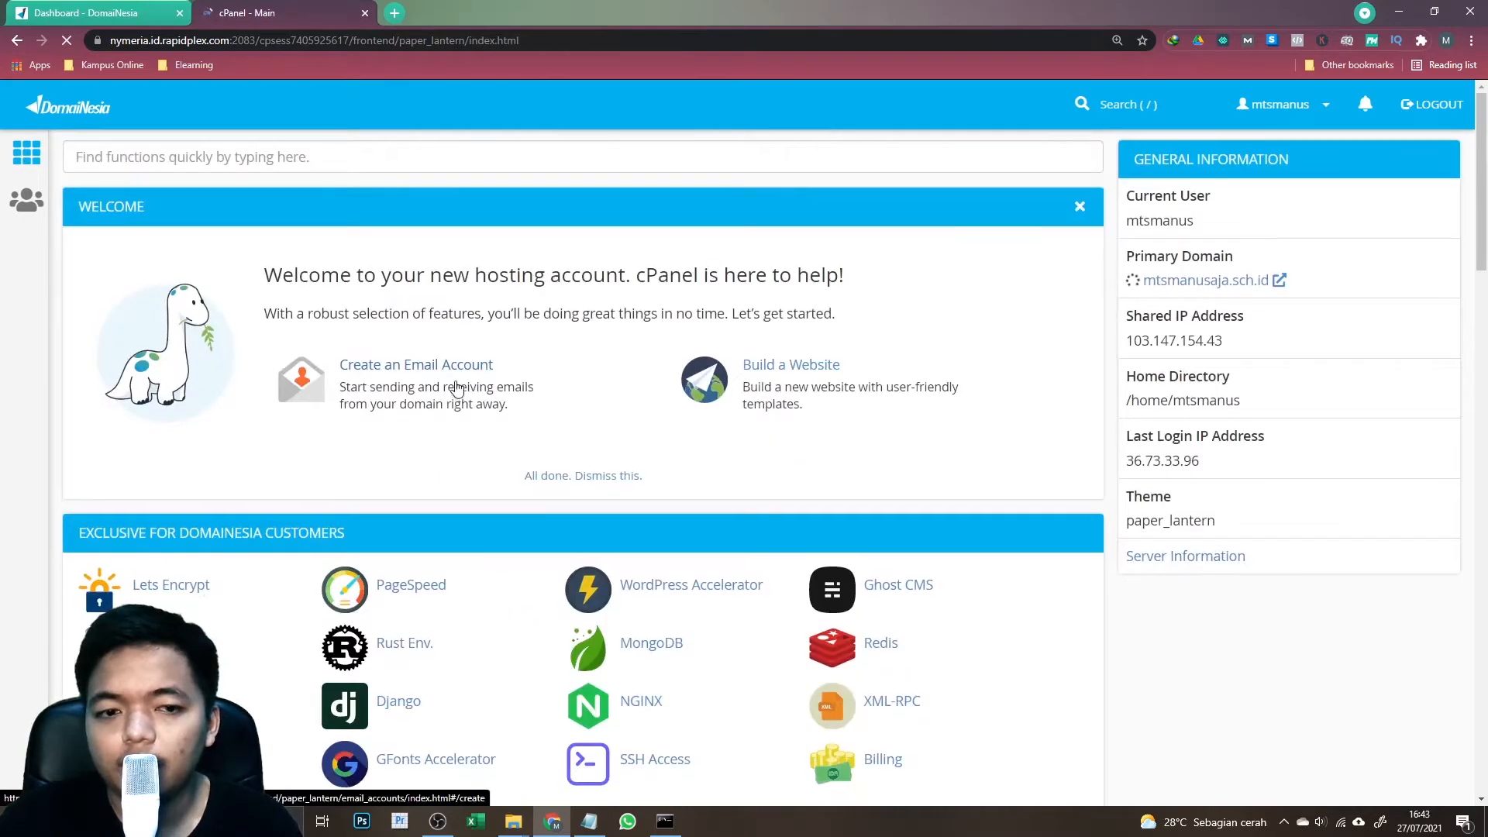
scroll(455, 388, "down", 15)
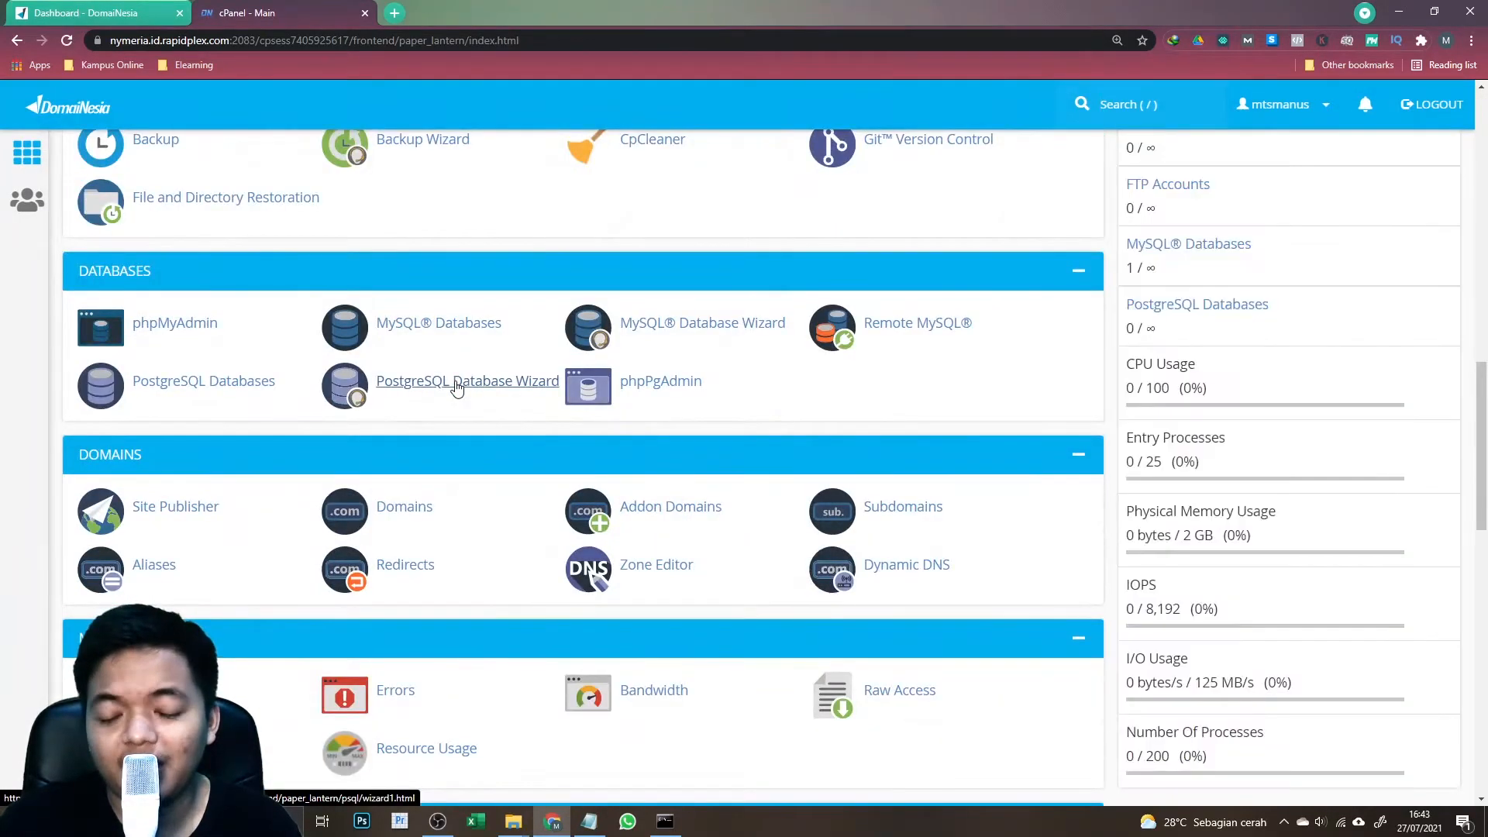
scroll(458, 387, "down", 5)
scroll(457, 388, "down", 3)
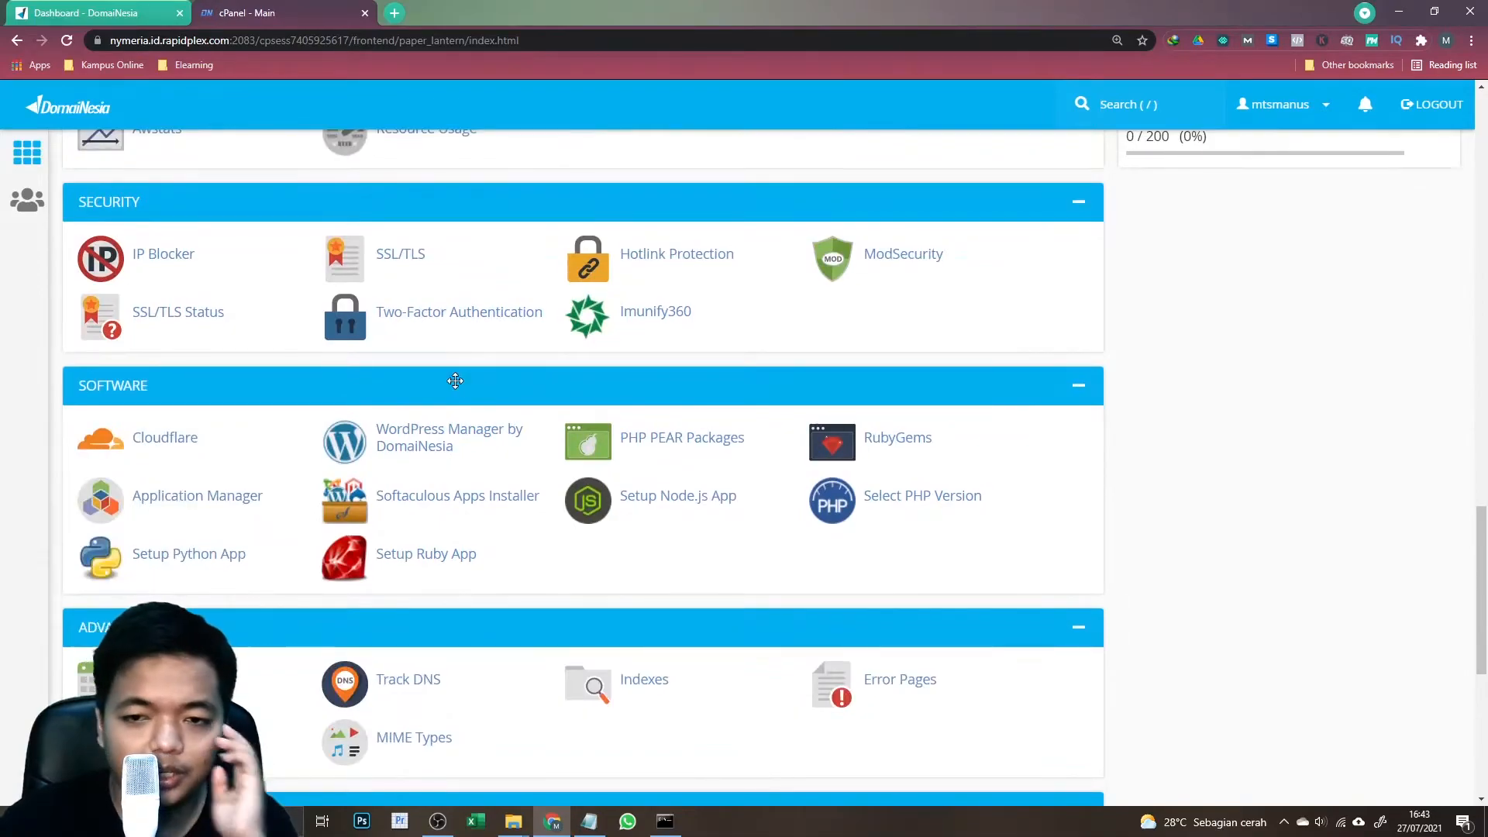
key("slash")
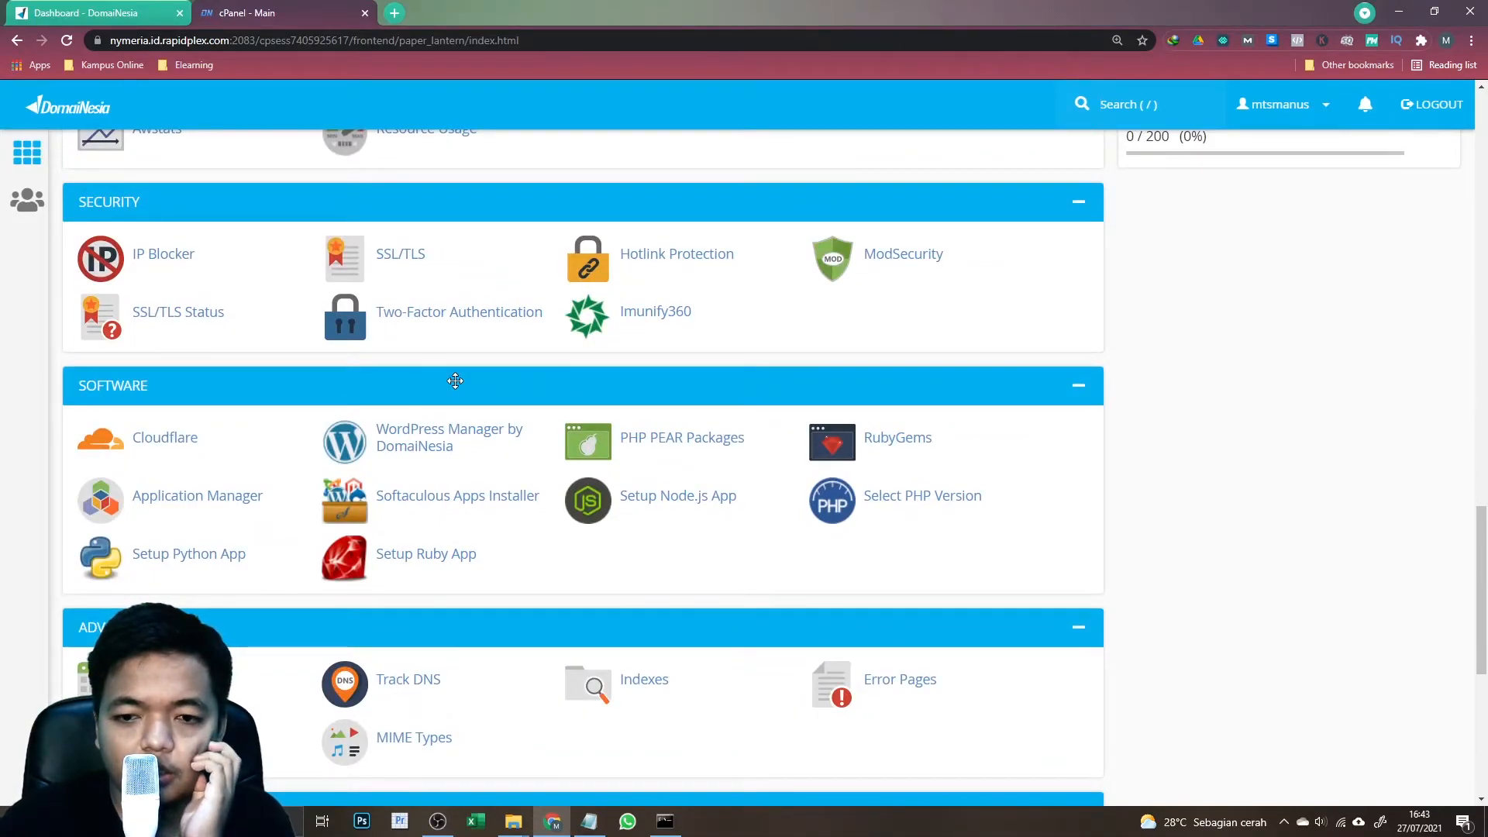
scroll(453, 388, "down", 5)
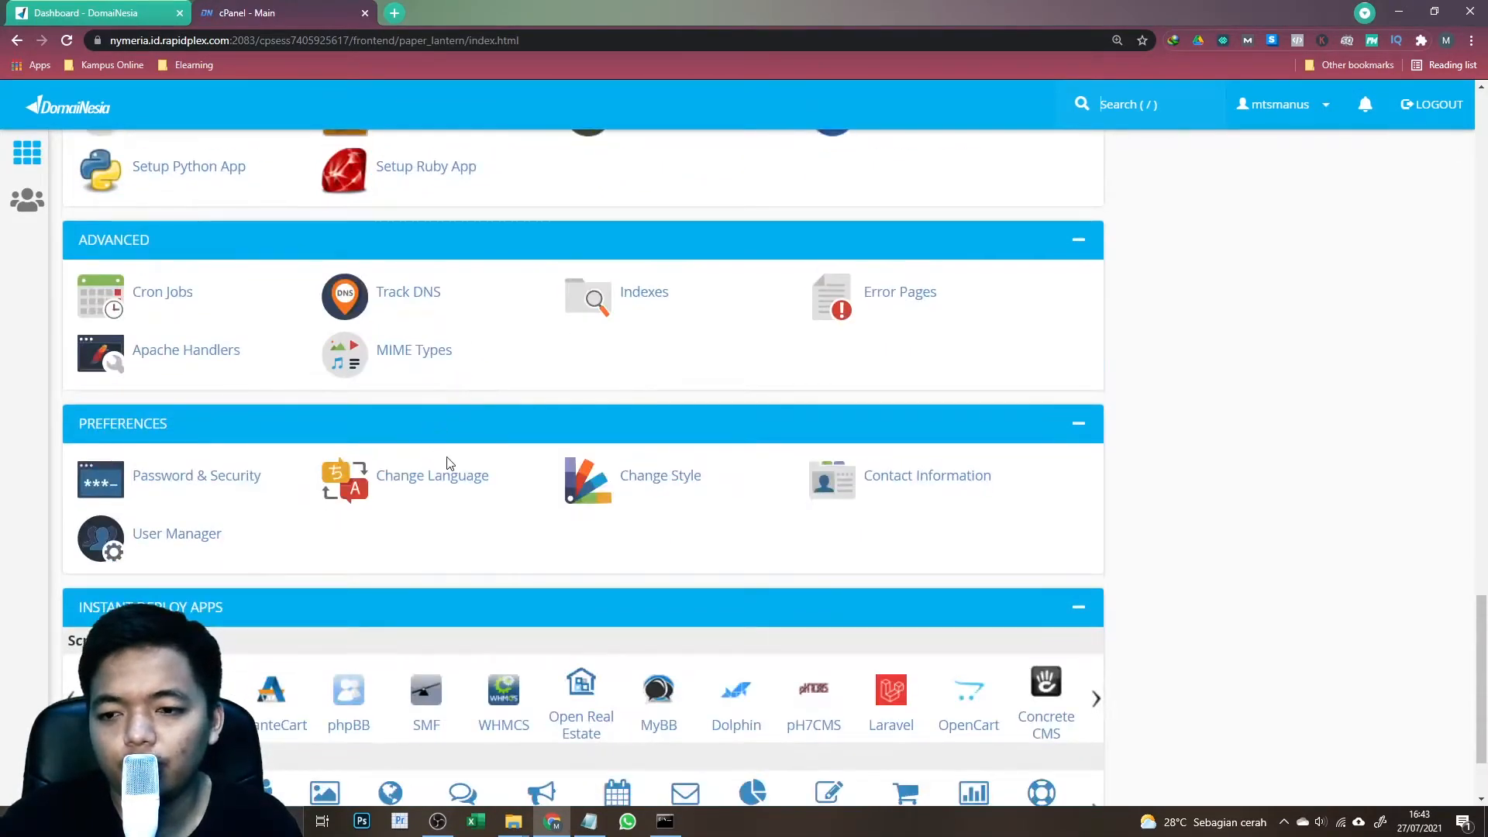
scroll(448, 457, "up", 13)
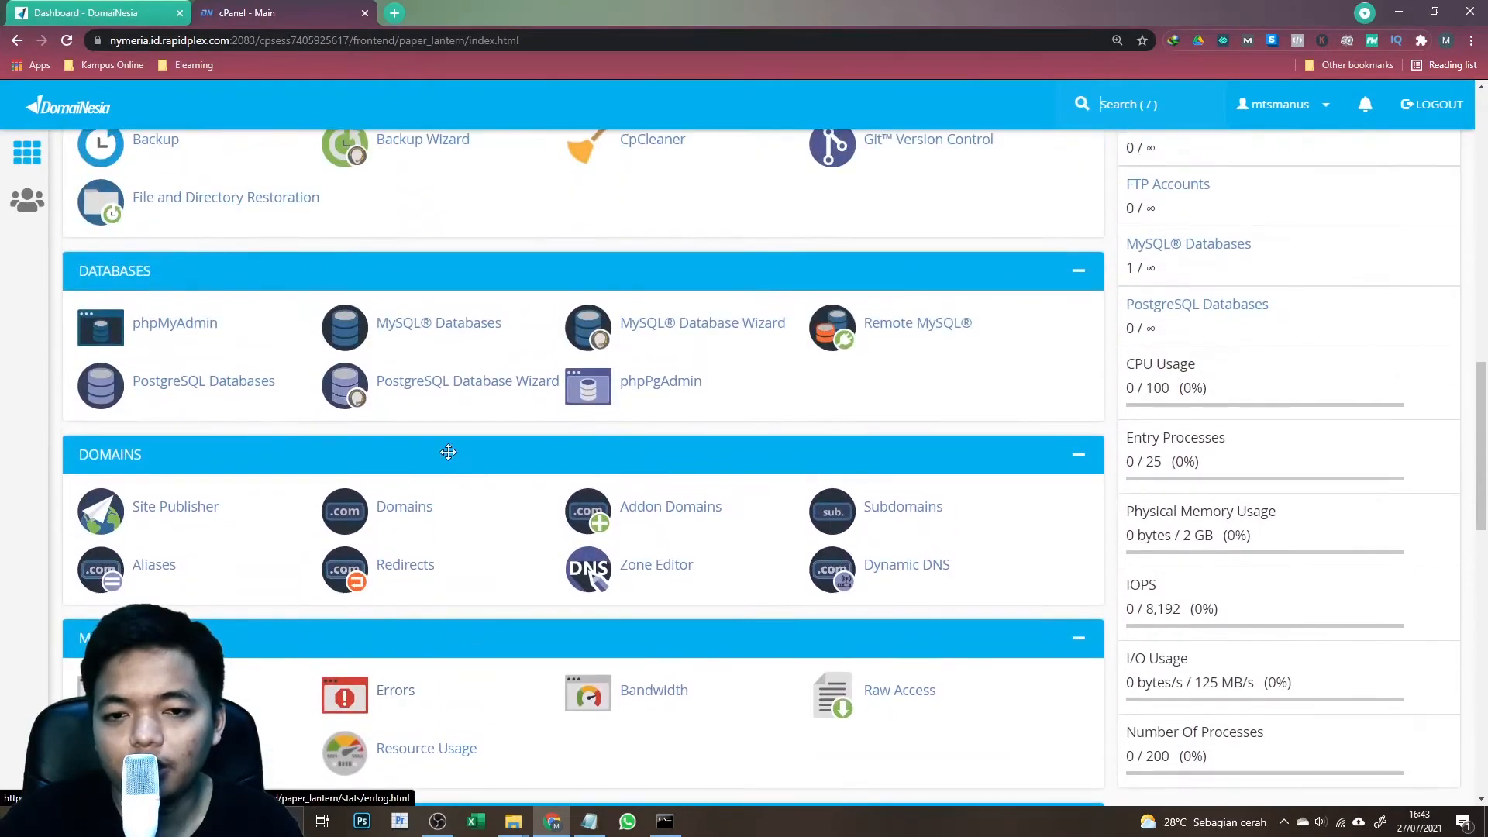
scroll(447, 451, "up", 3)
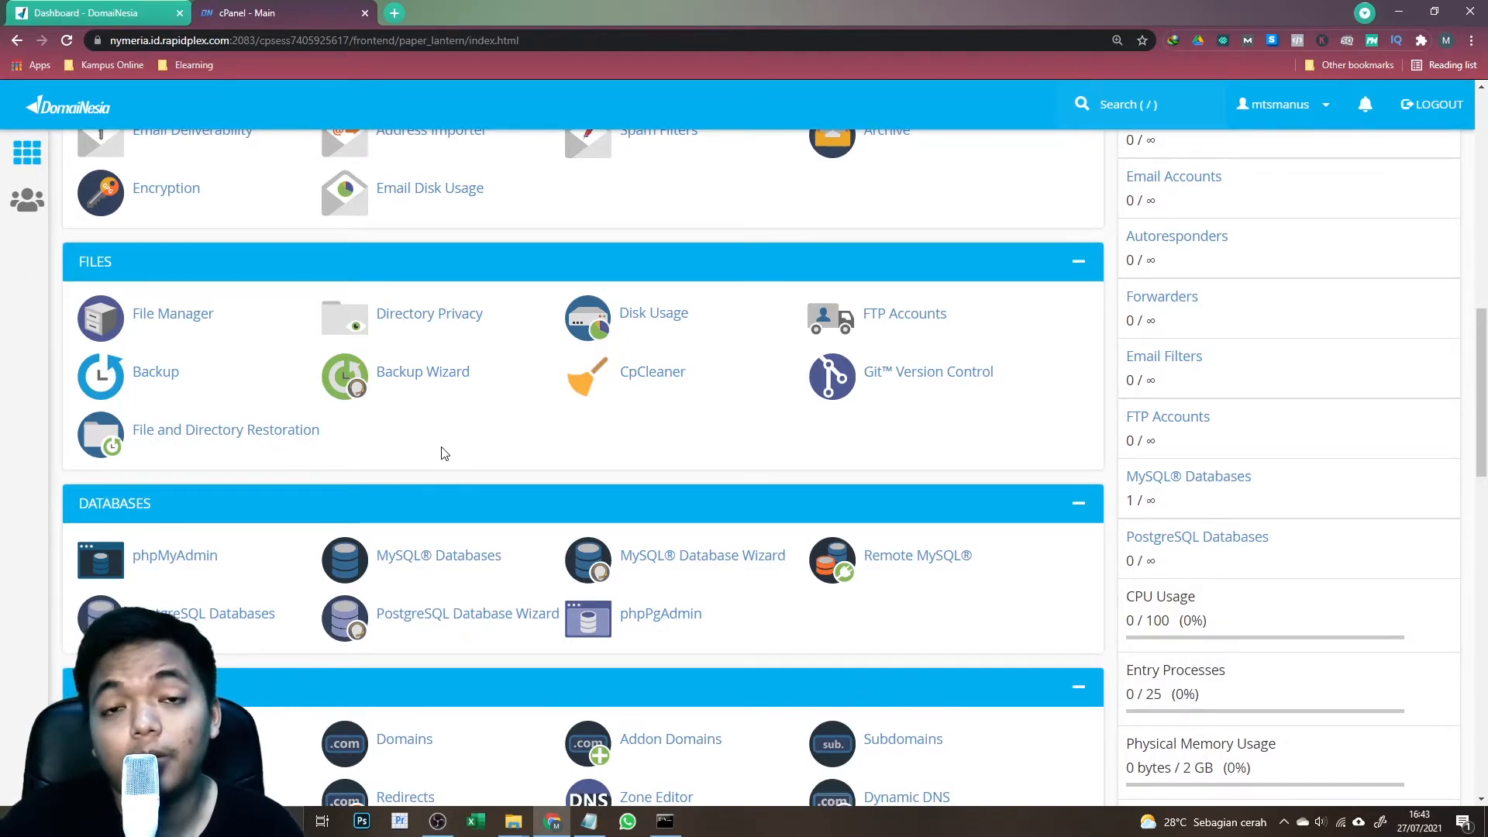
scroll(475, 469, "up", 4)
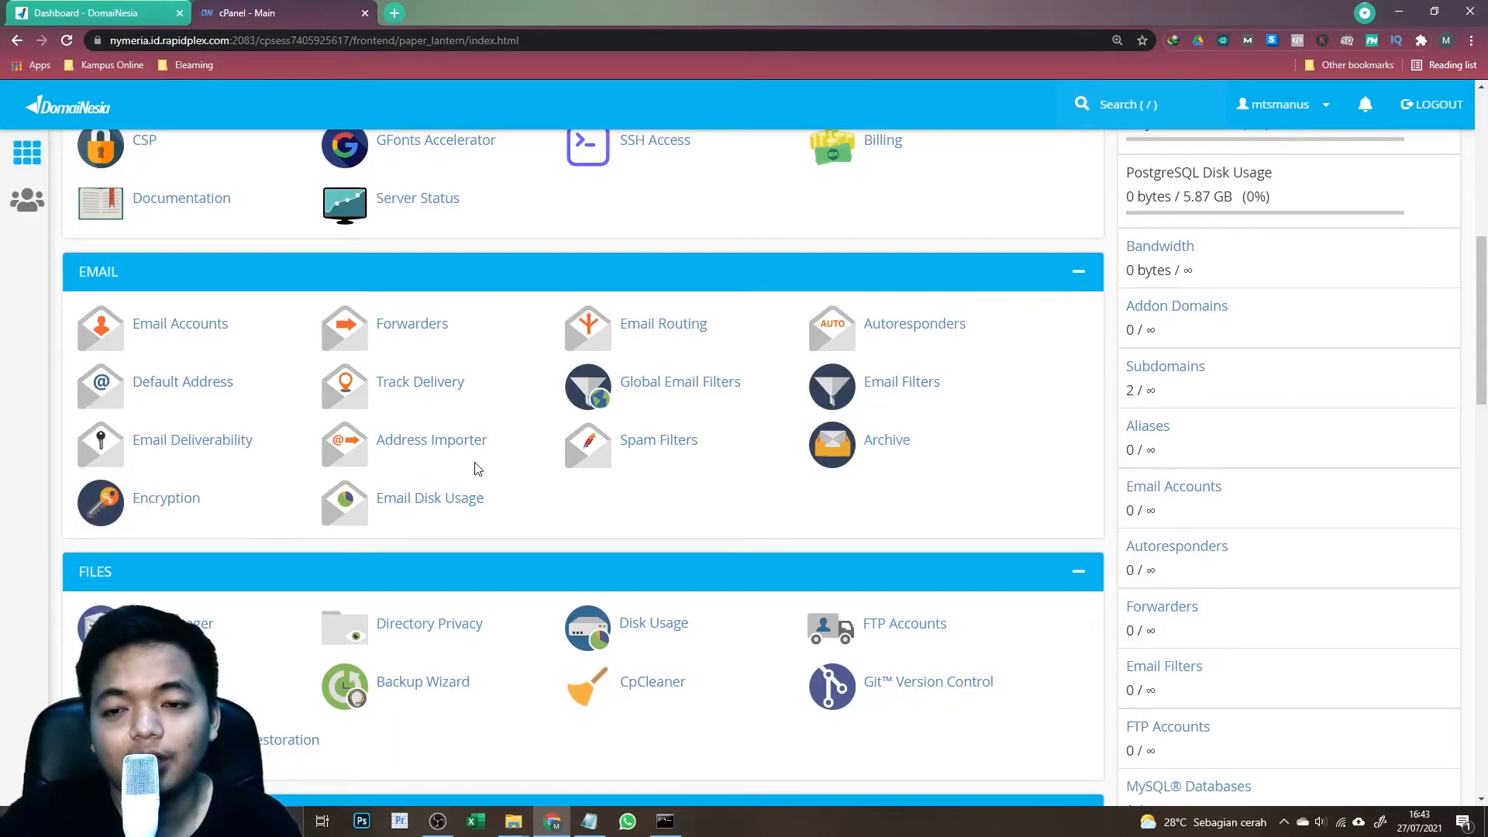
scroll(476, 469, "up", 3)
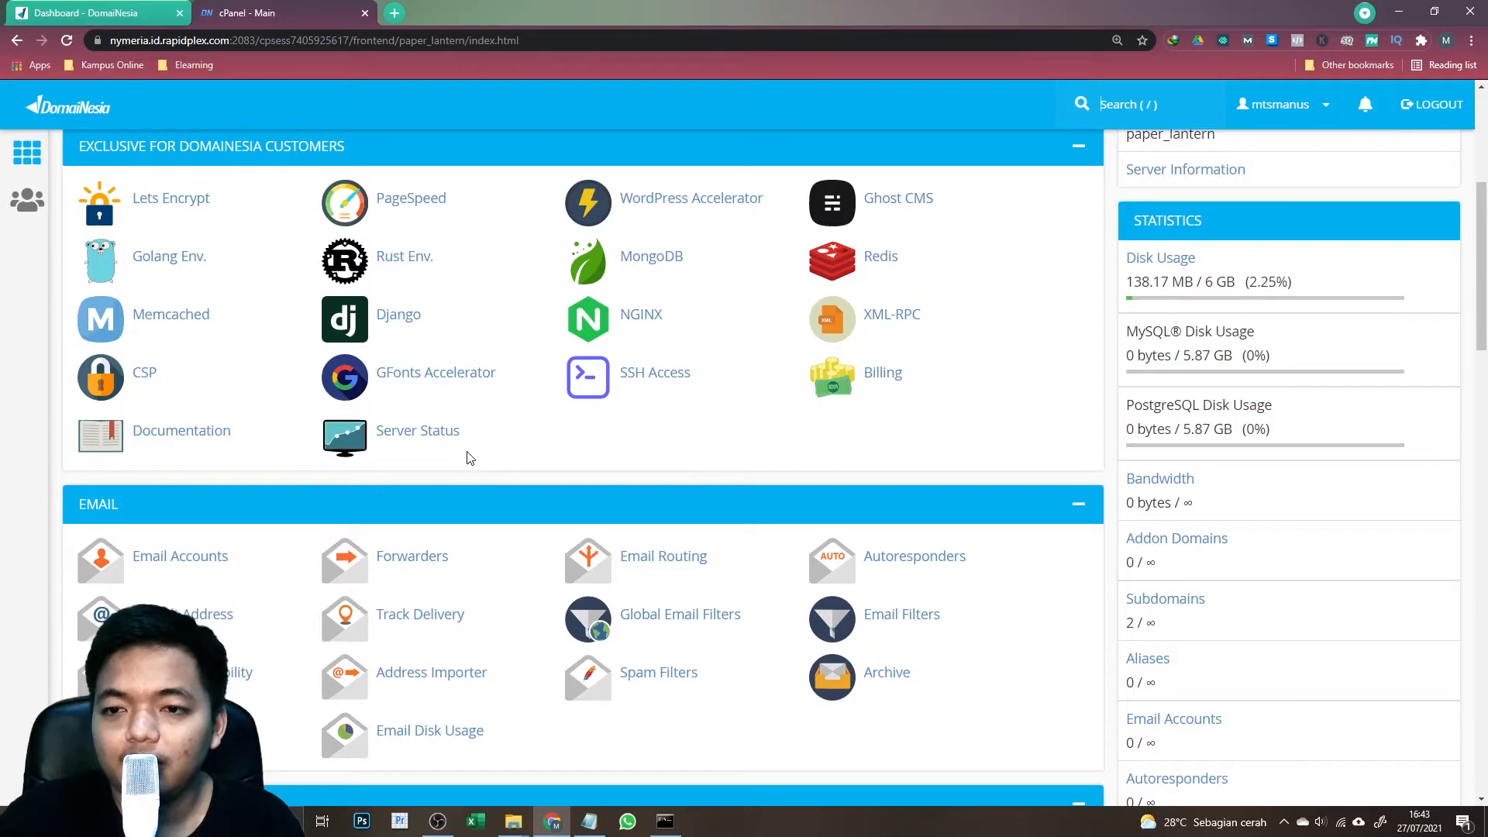
scroll(467, 454, "down", 6)
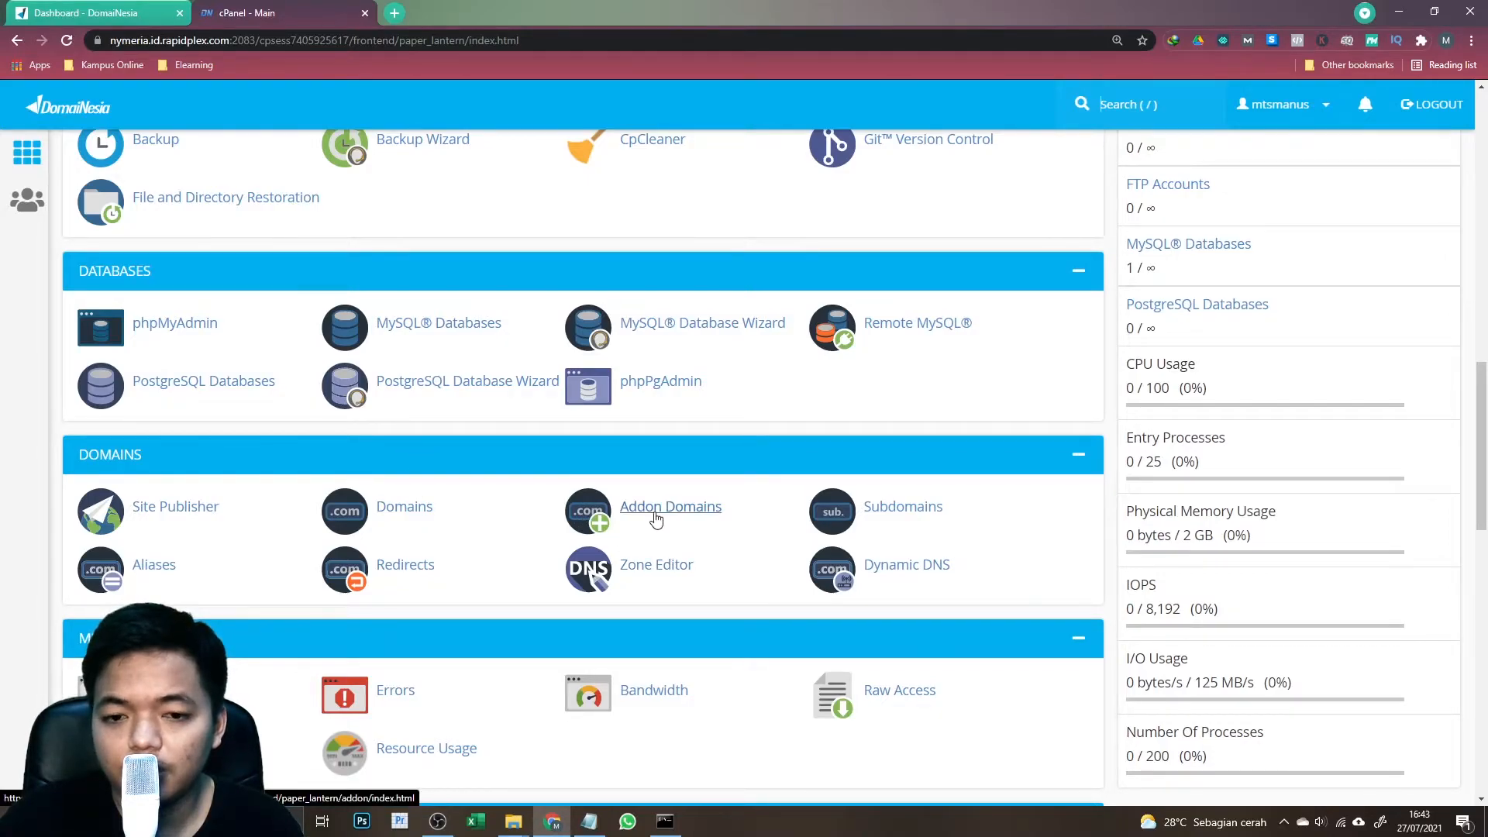
- Copy the primary domain into the Notepad notes under the Elearning heading and prefix it to read elearning.mtsmanusaja.sch.id
scroll(841, 388, "up", 15)
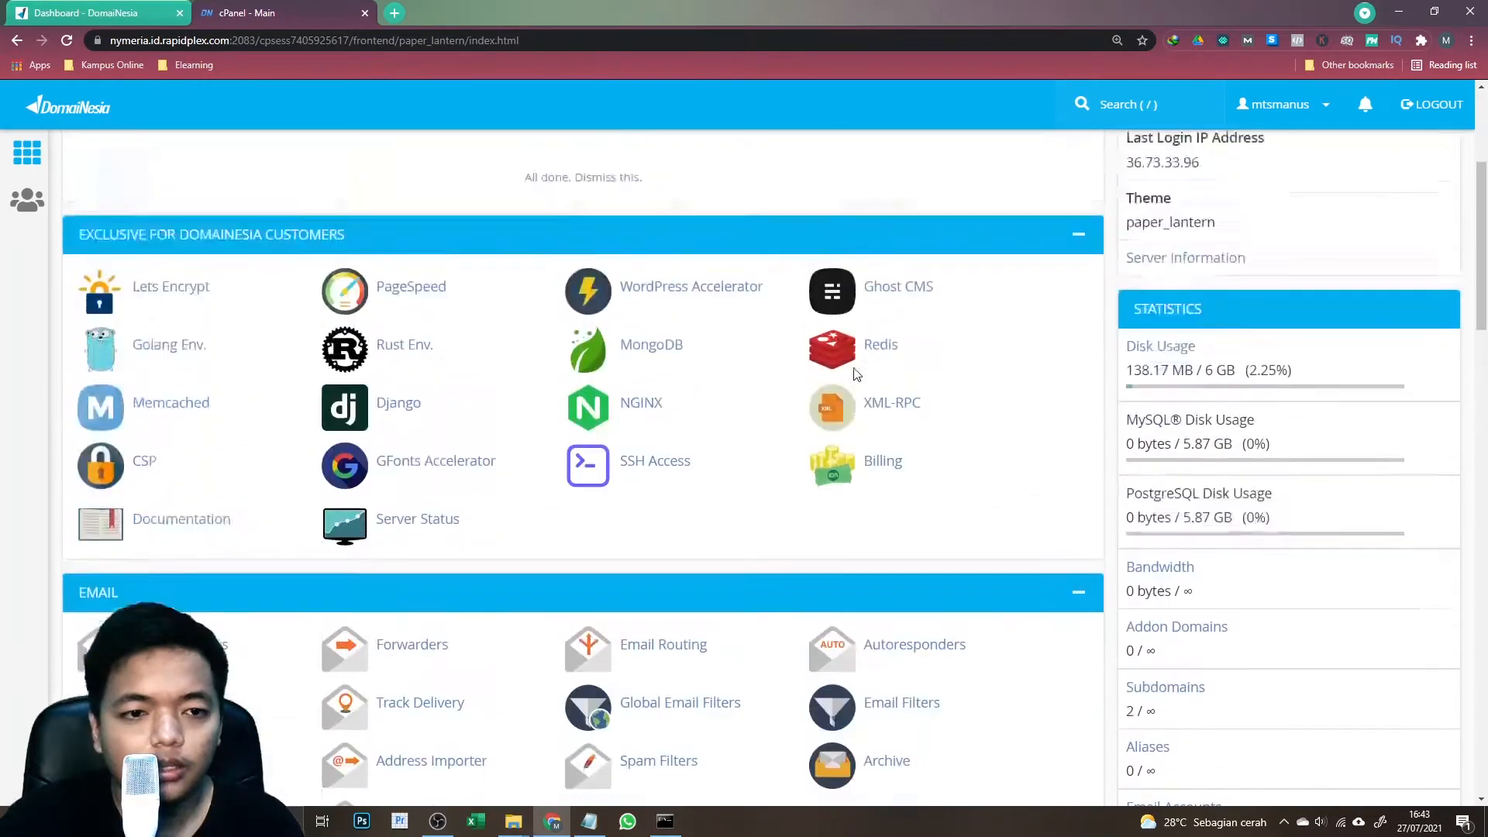
left_click_drag(1285, 284, 1142, 283)
key("ctrl+c")
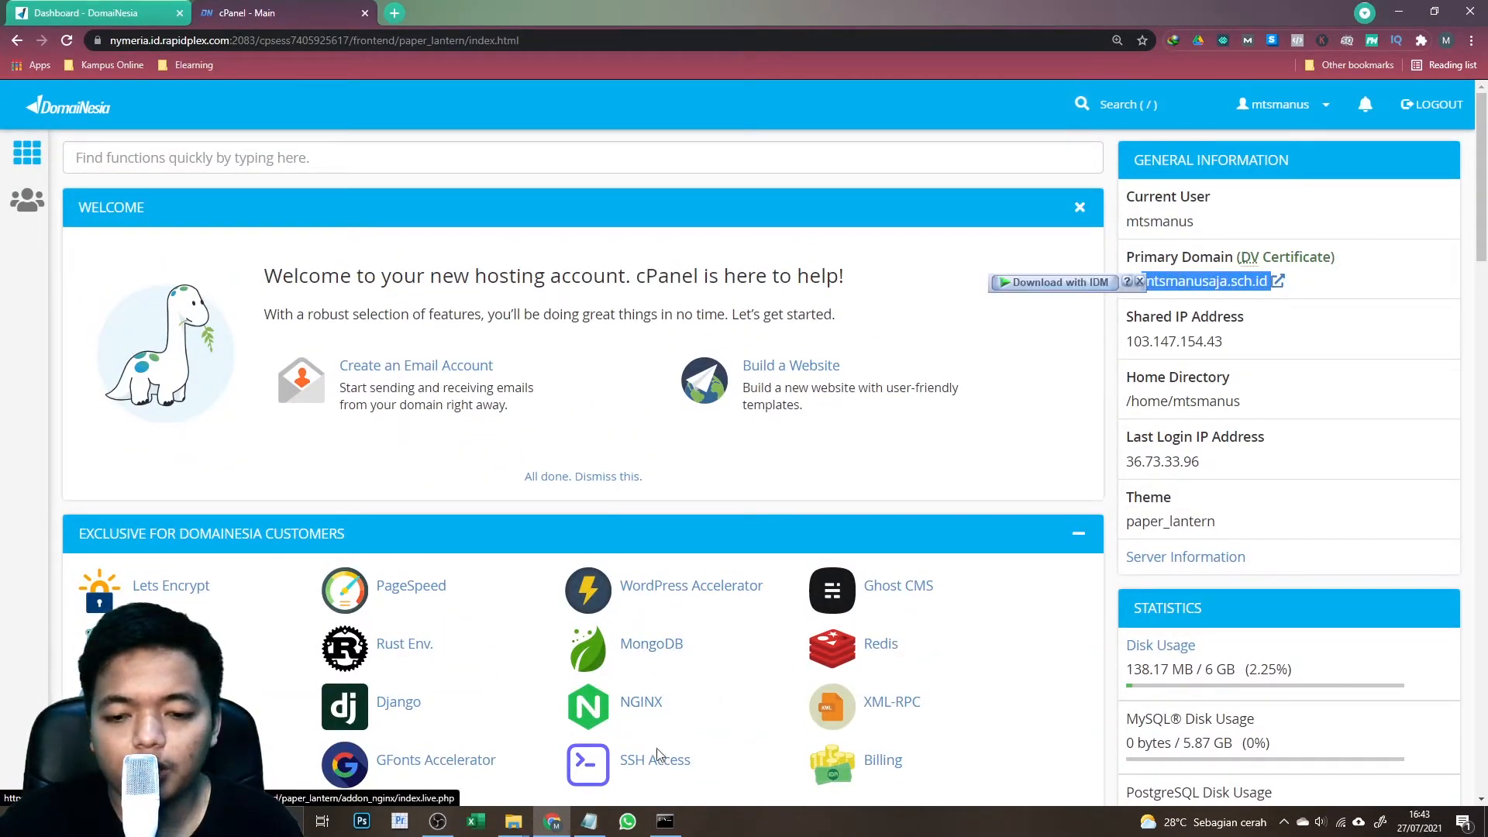
left_click(589, 822)
left_click(368, 116)
key("ctrl+v")
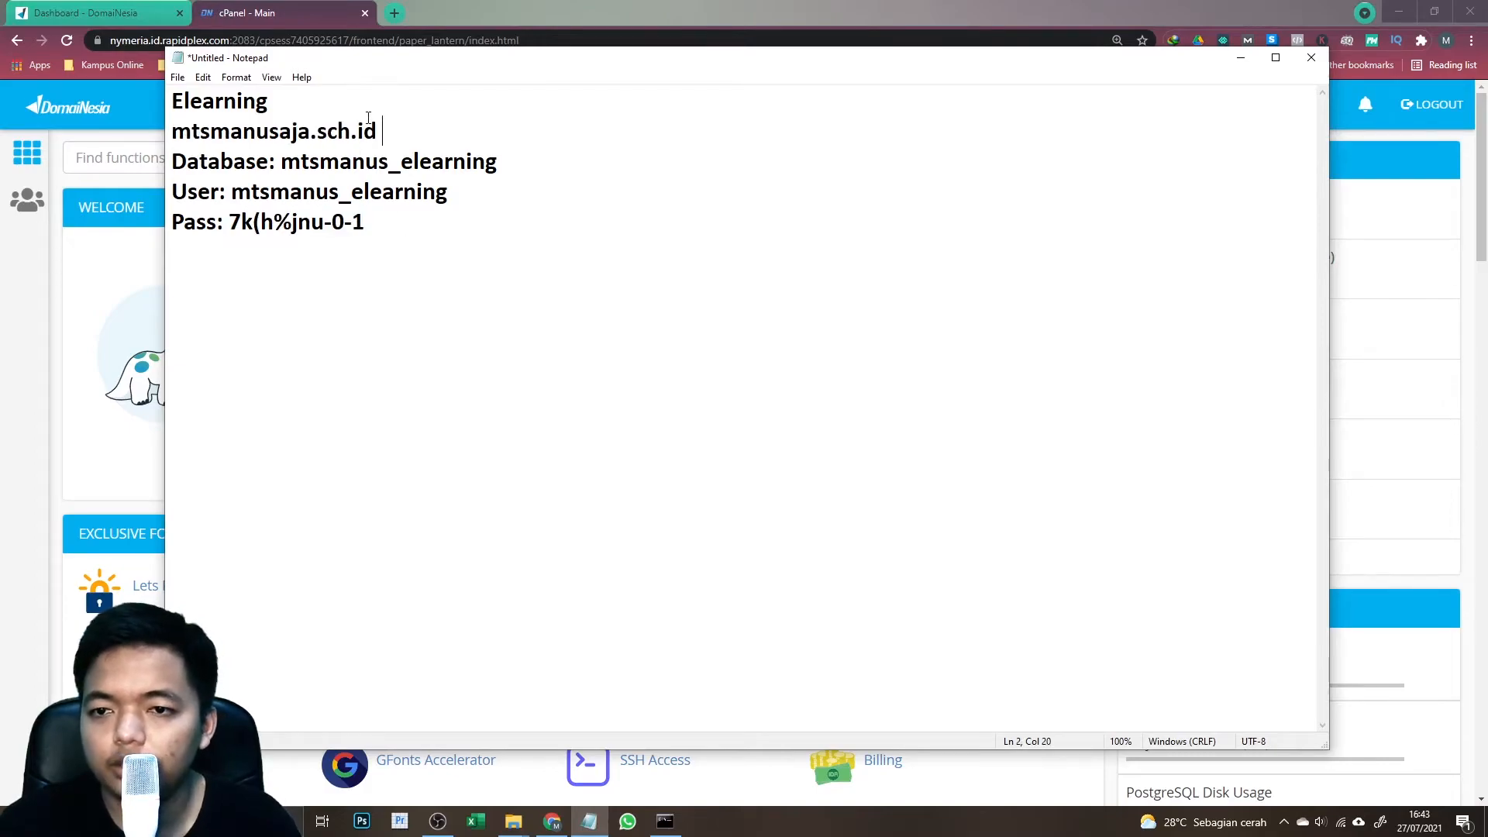
key("Home")
type("elearnini")
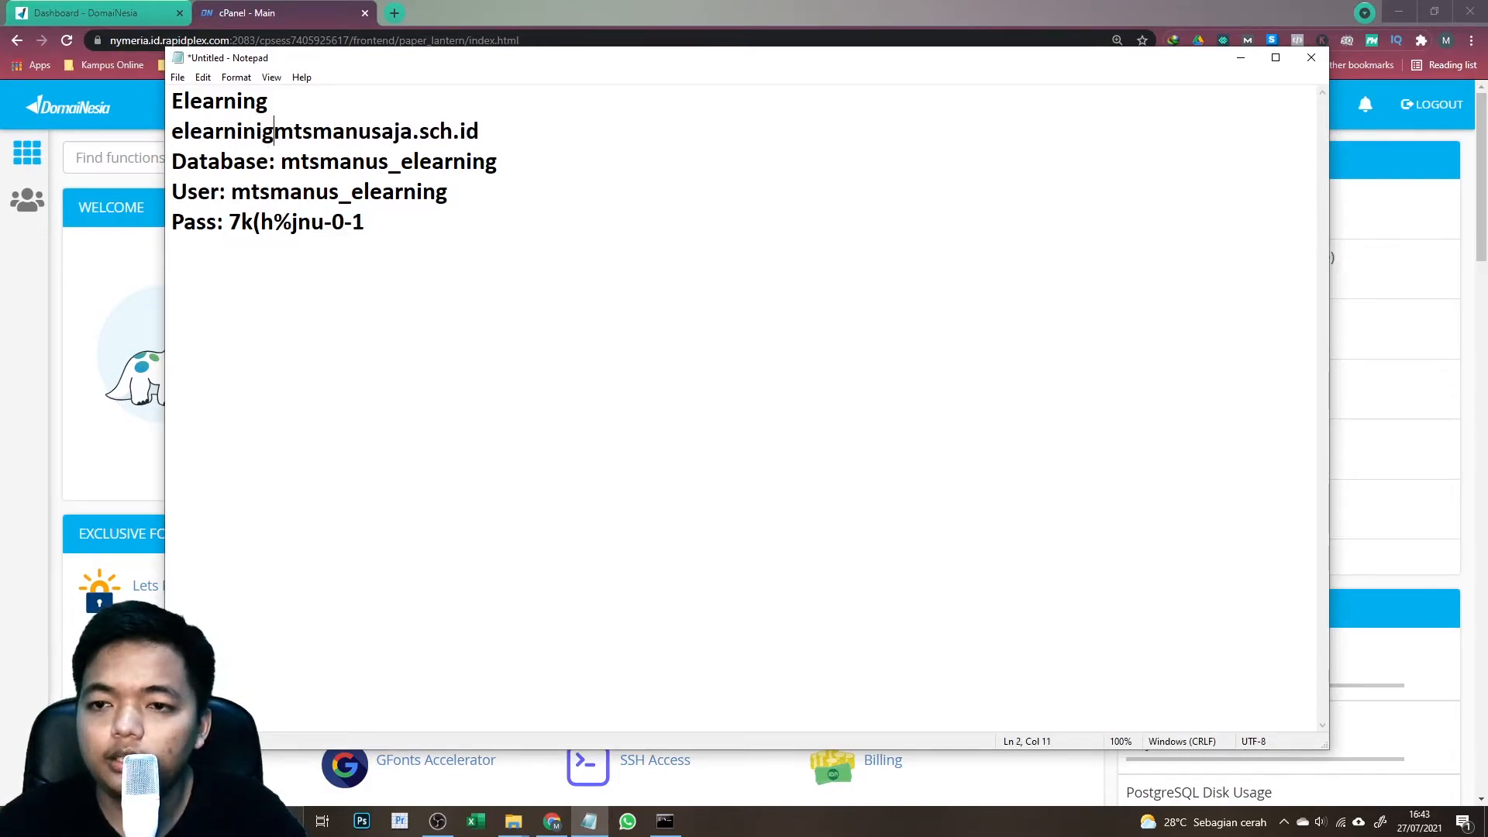
key("BackSpace")
type("g.")
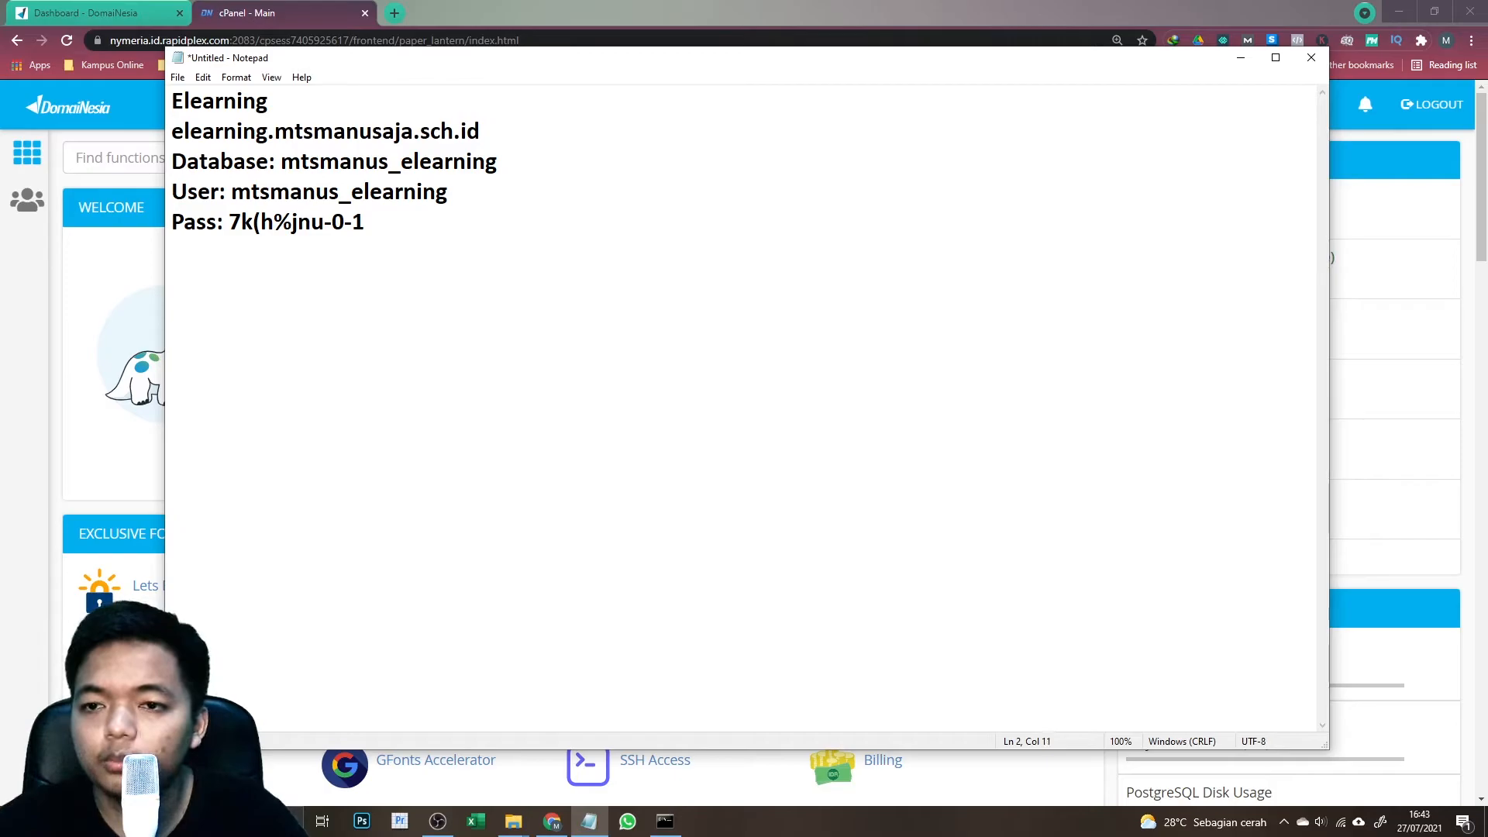
- Copy the elearning.mtsmanusaja.sch.id address from the notes and load it in a new browser tab
key("shift+End")
key("ctrl+c")
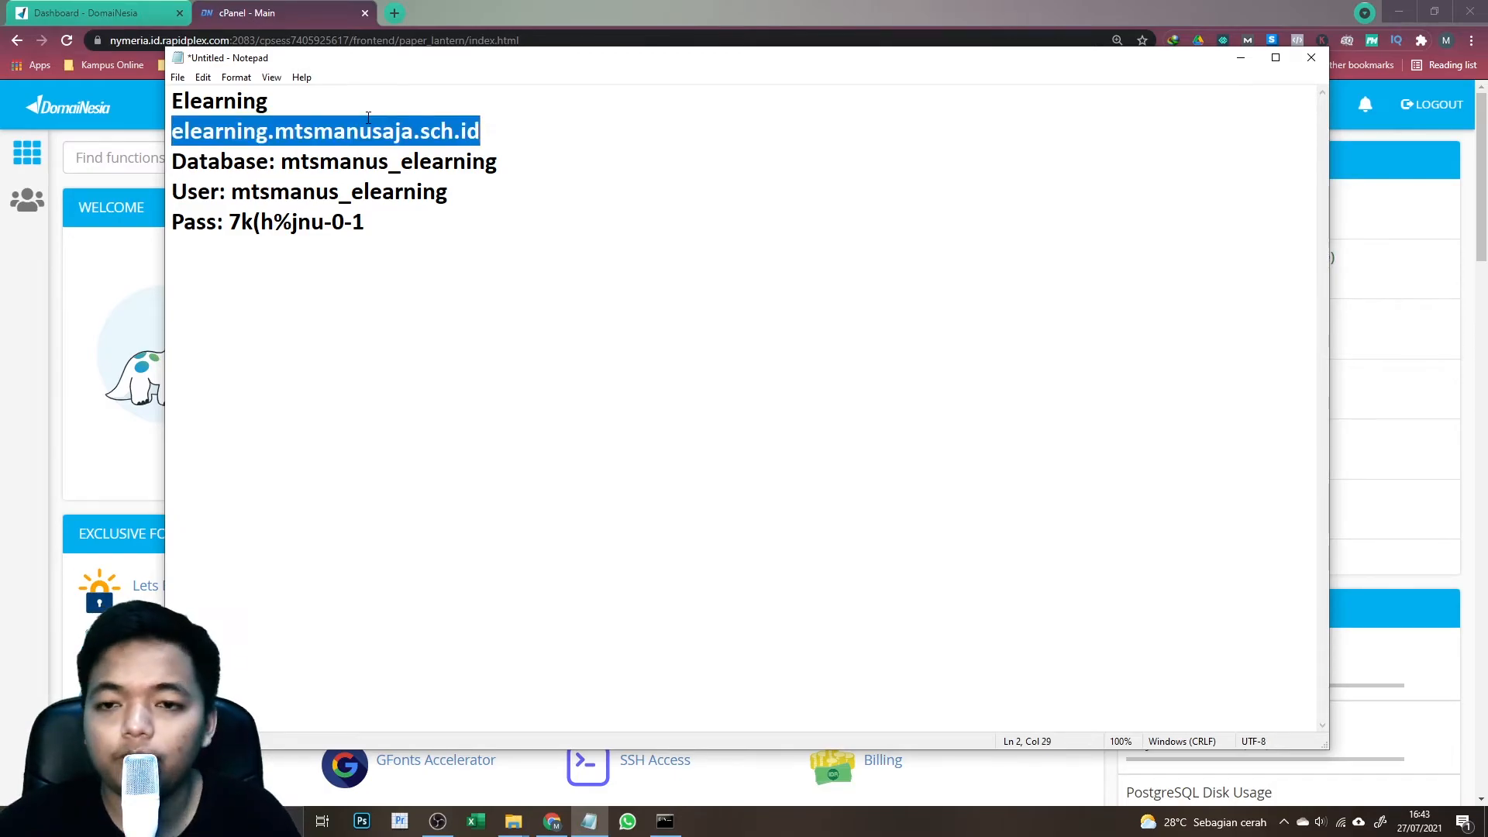
left_click(392, 15)
key("ctrl+v")
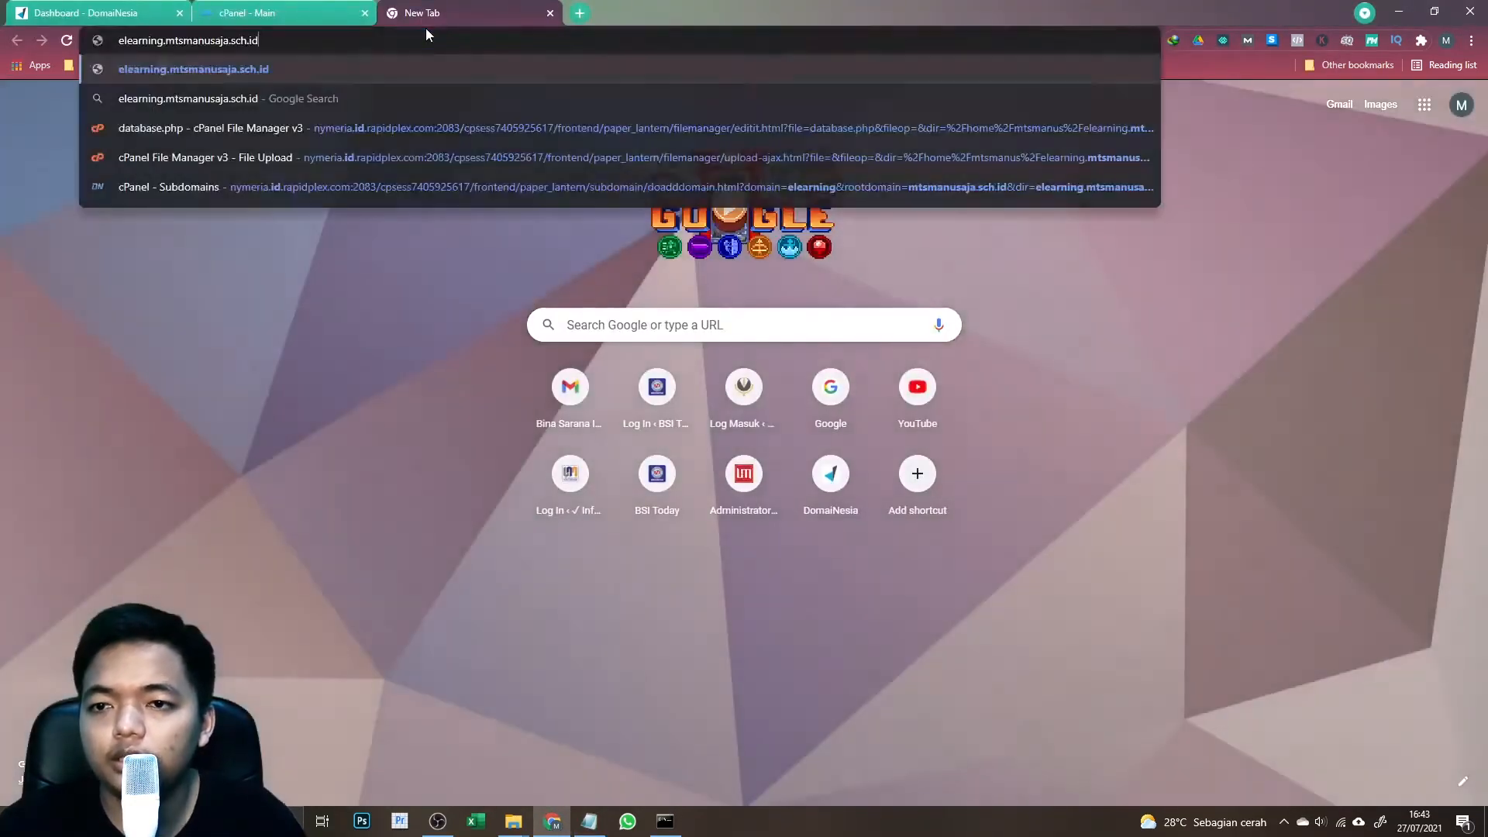
key("Return")
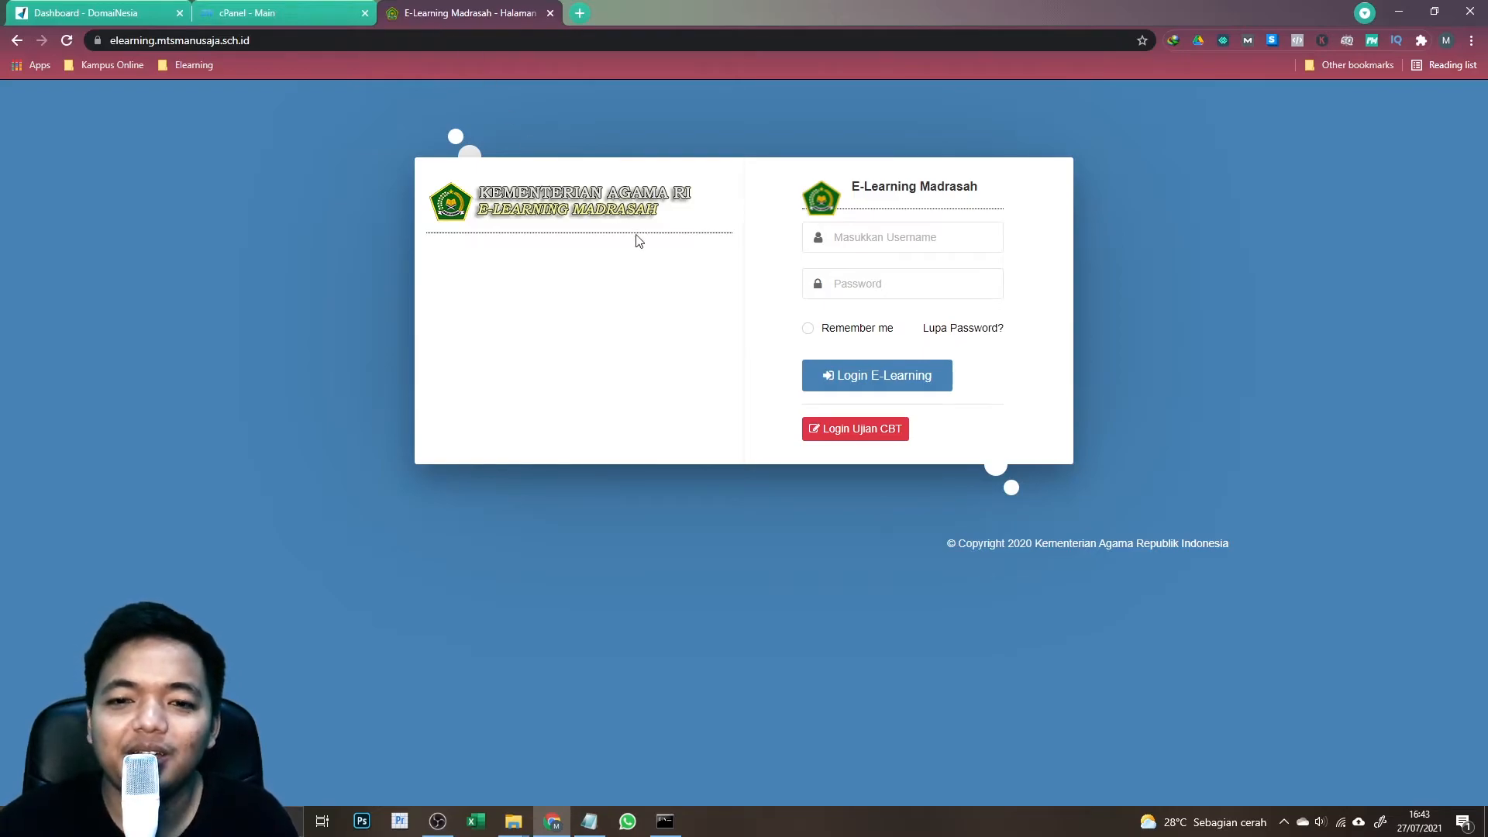
- Enlarge the E-Learning Madrasah login page, check its username and password fields, and close its tab
key("ctrl+plus")
key("ctrl+plus")
key("ctrl+plus")
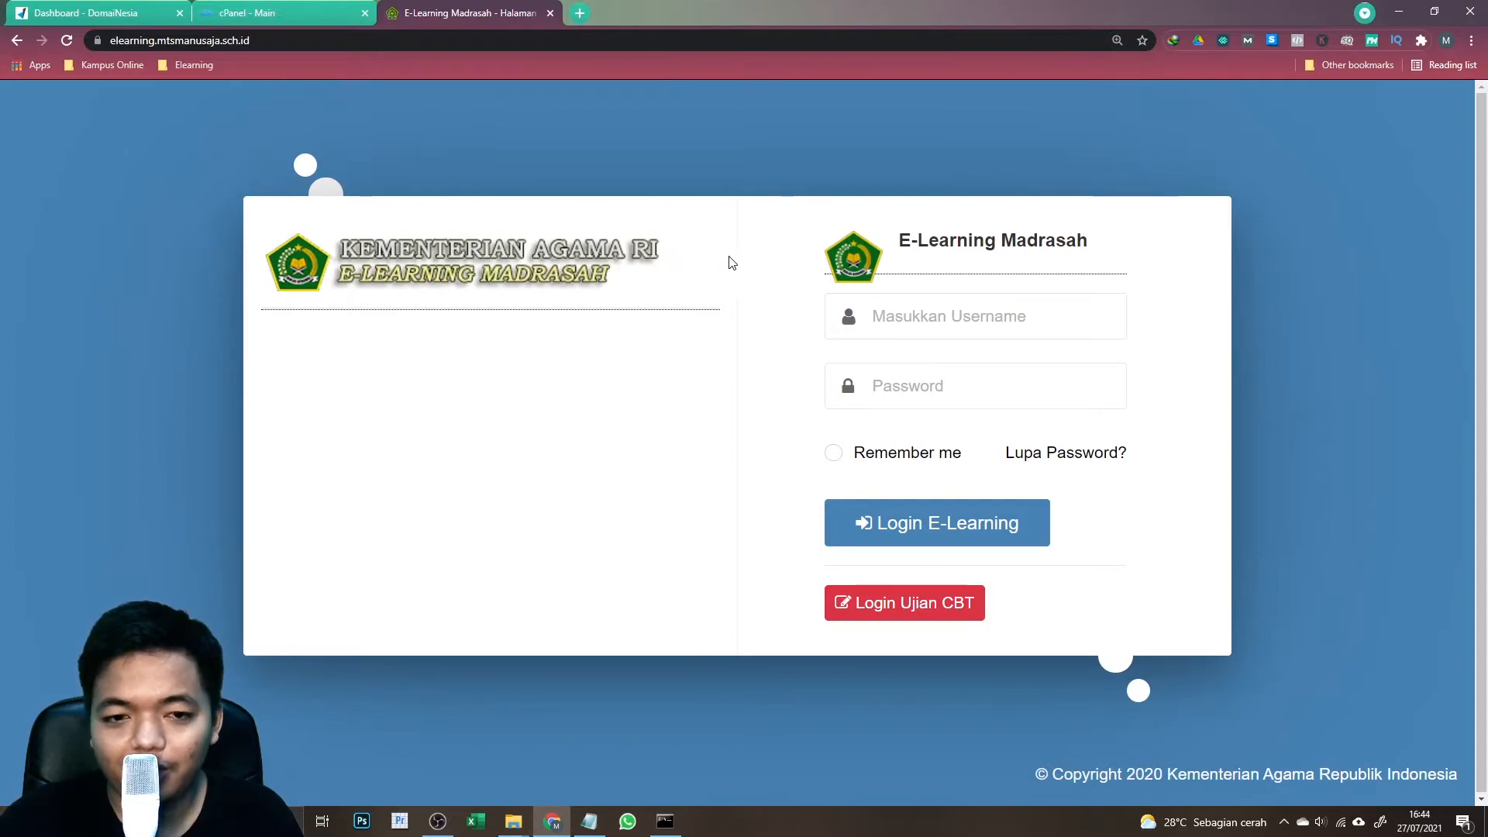
left_click(943, 306)
left_click(844, 332)
left_click(905, 384)
left_click(1196, 323)
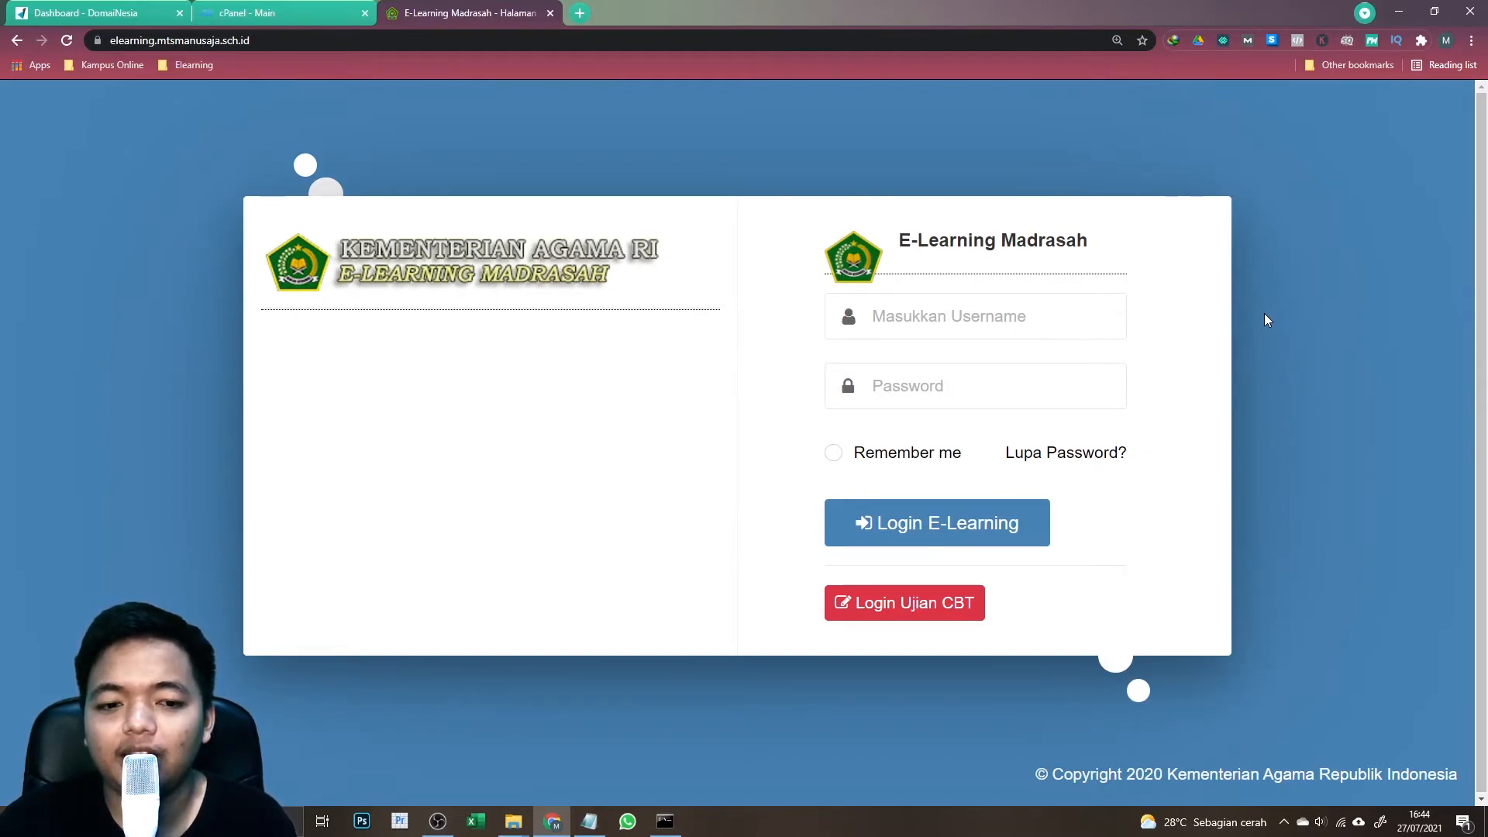
left_click(550, 13)
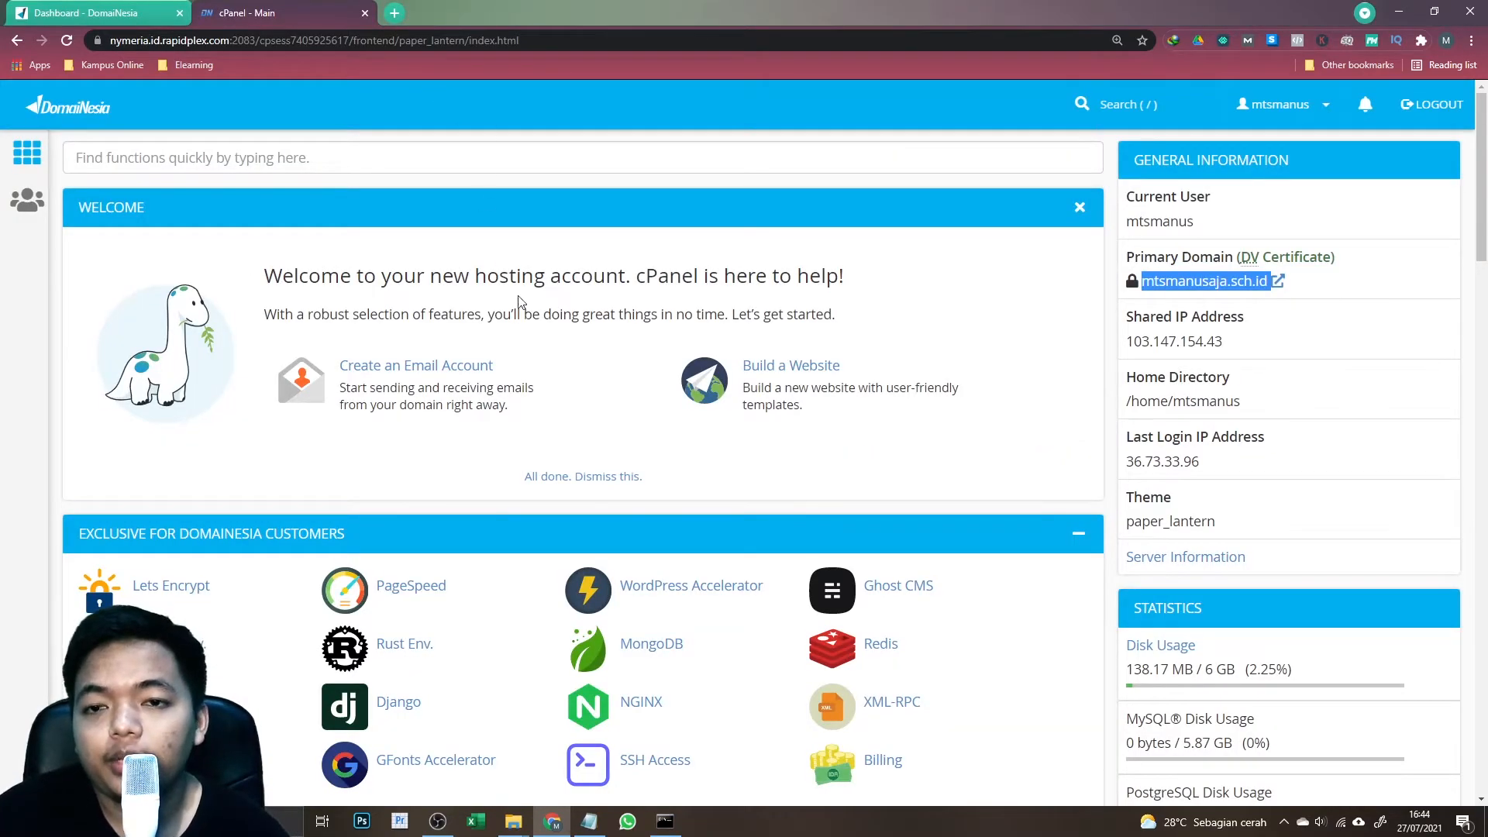
- Open the Subdomains page from cPanel's Domains section and bring up the list of existing subdomains
scroll(501, 325, "down", 8)
scroll(501, 383, "down", 8)
scroll(502, 388, "up", 3)
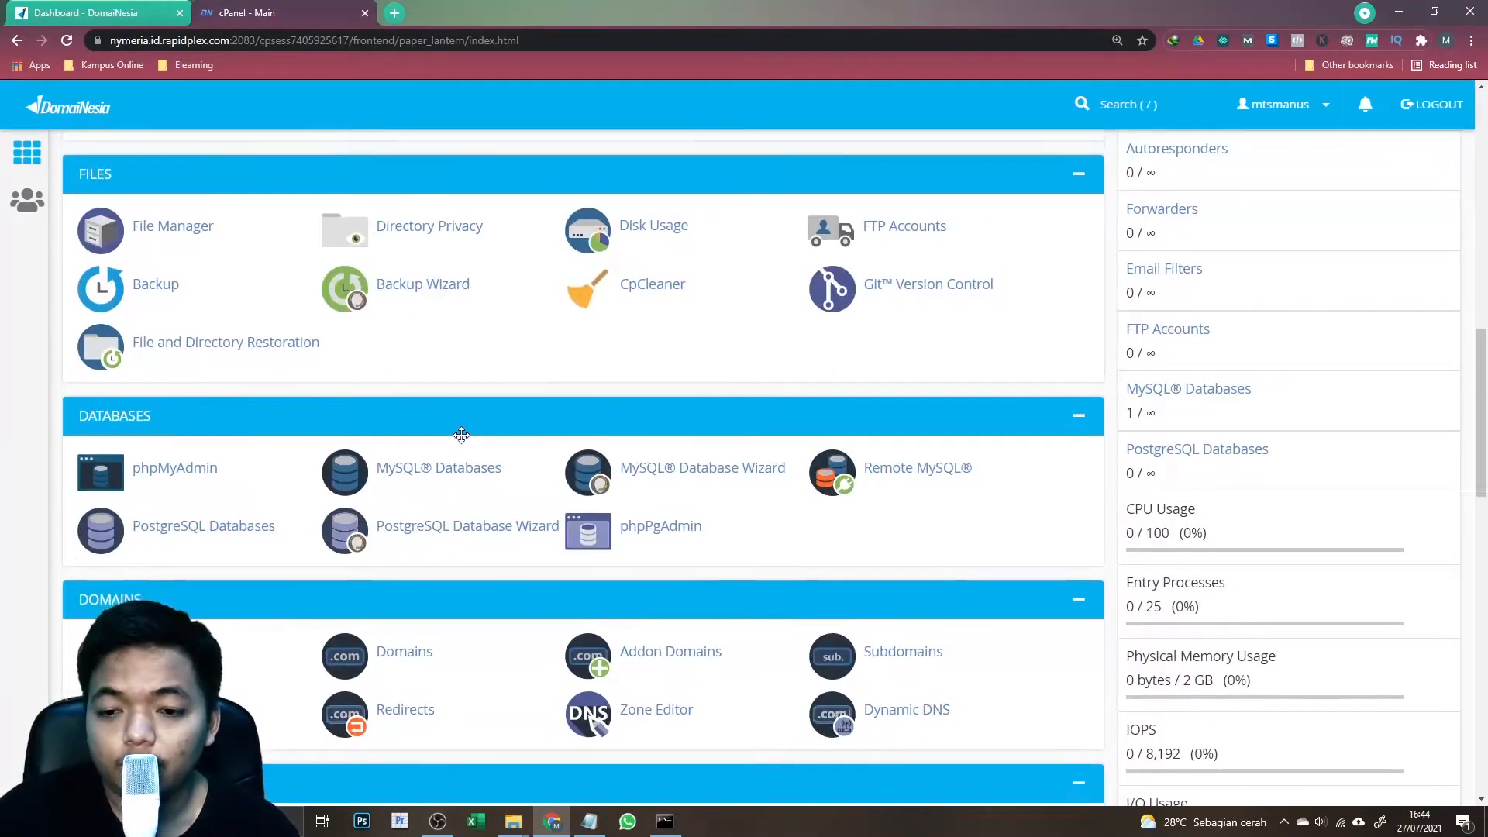
scroll(462, 438, "down", 3)
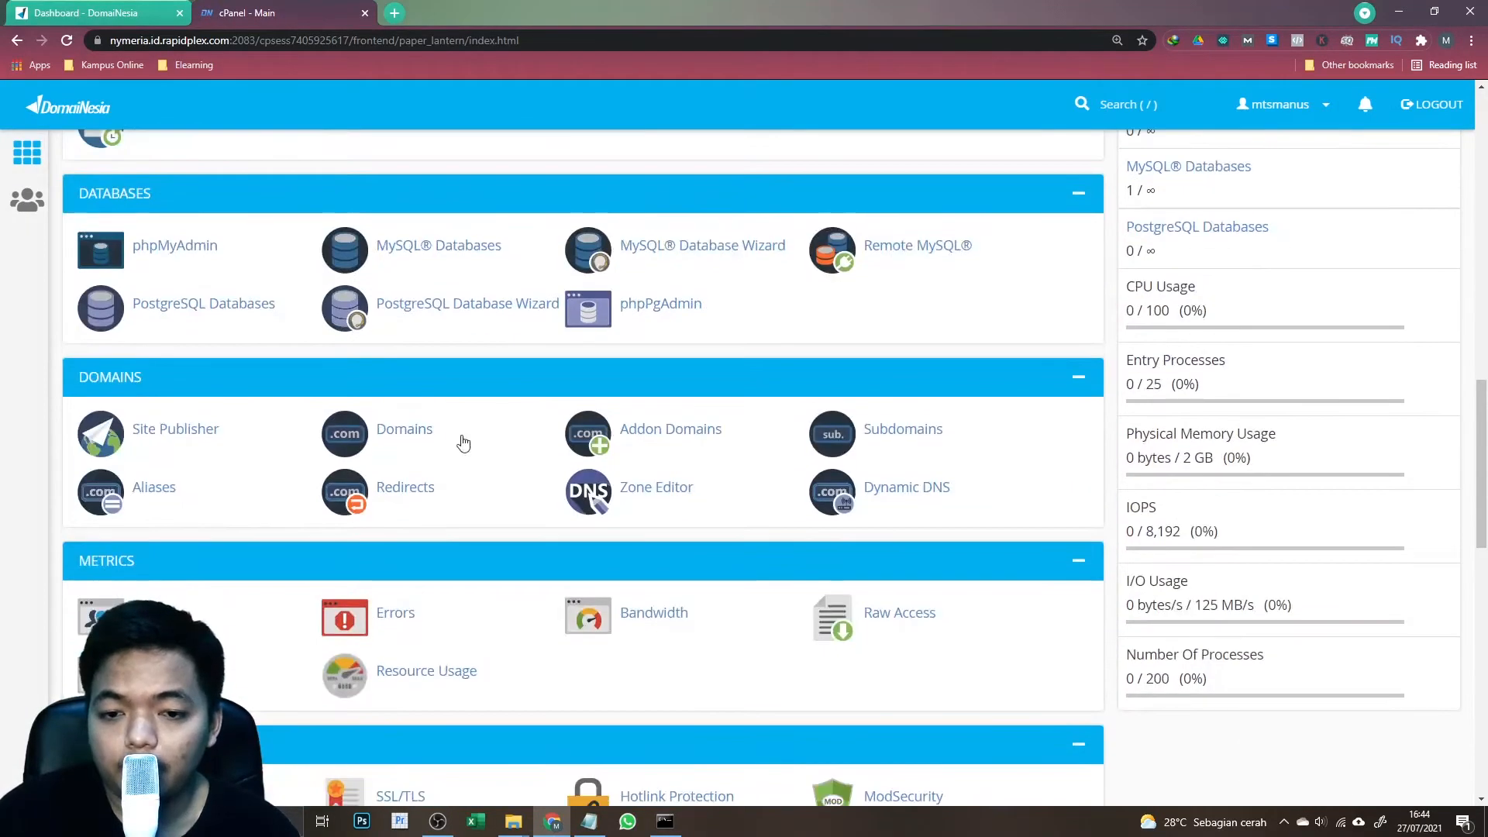
left_click(888, 428)
scroll(888, 449, "down", 2)
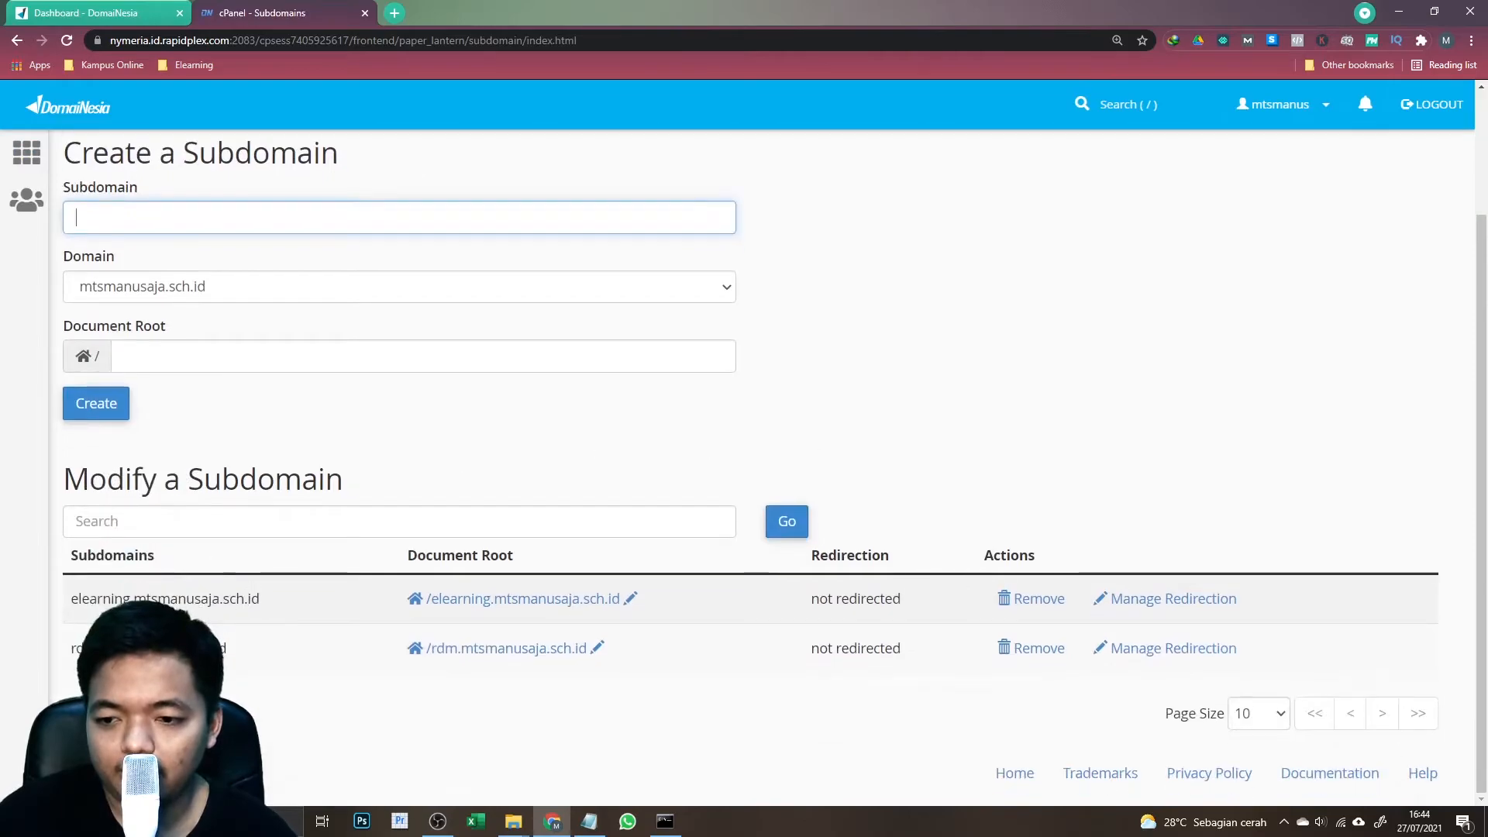
- Copy rdm.mtsmanusaja.sch.id from the subdomain list into the Notepad notes below the Elearning block, under the heading RDM
left_click_drag(72, 648, 226, 648)
key("ctrl+c")
left_click(589, 821)
left_click(524, 323)
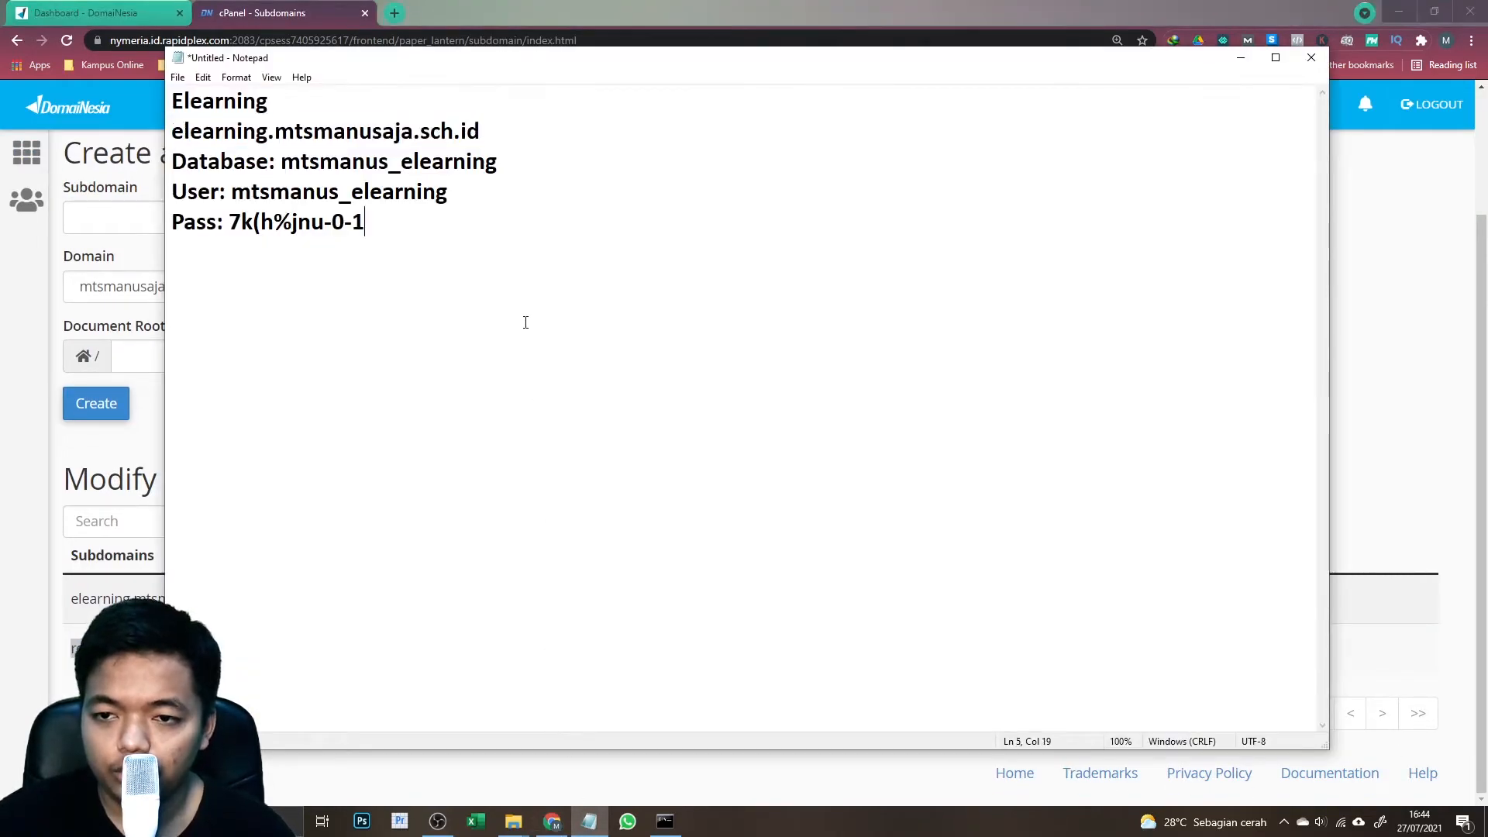
key("ctrl+v")
key("Home")
key("Return")
key("Up")
type("RDM")
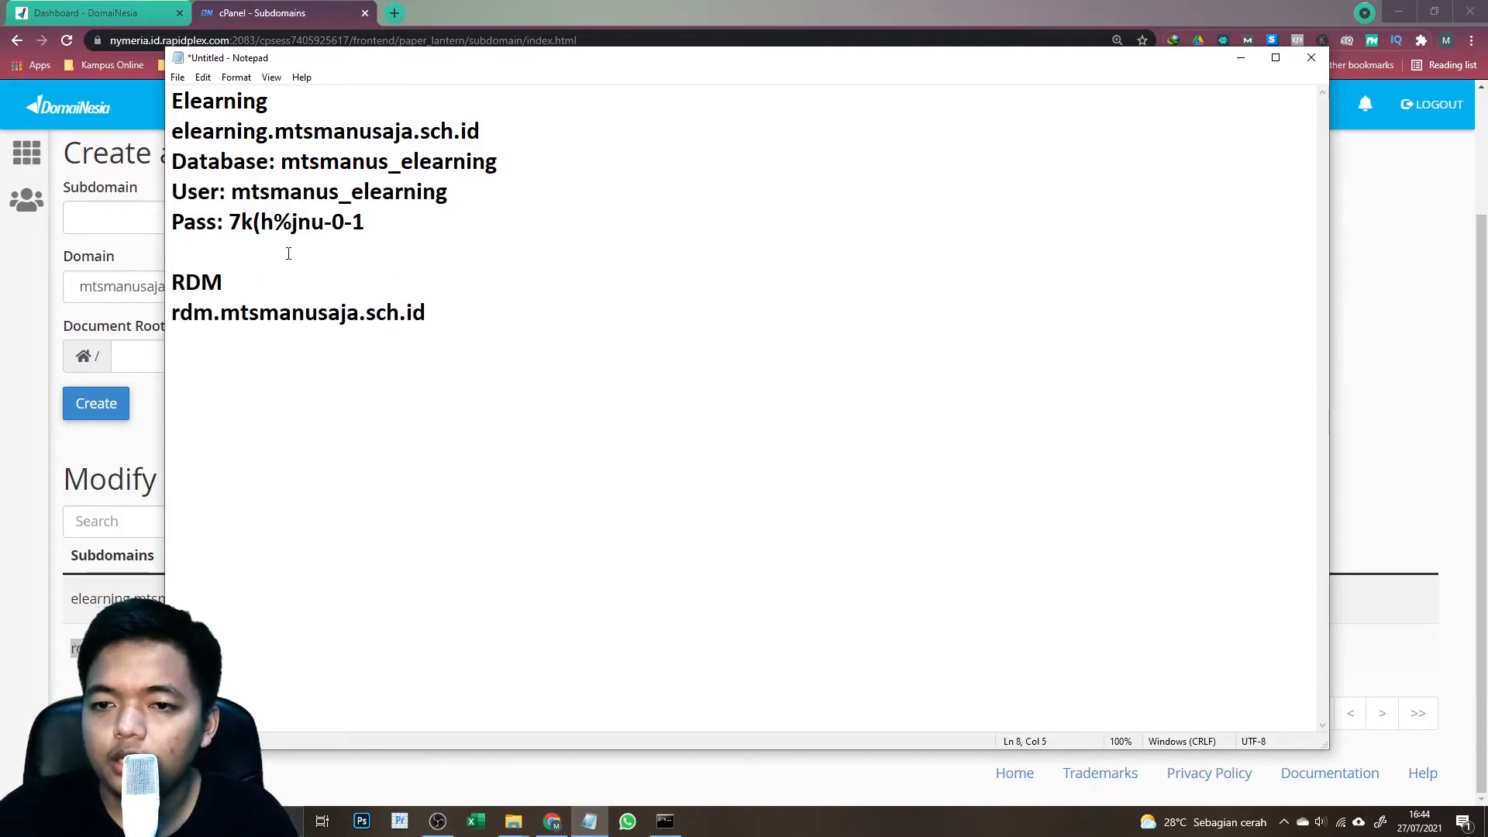
- Duplicate the Elearning block's Database, User and Pass (password) lines beneath the RDM address in the notes, and return to the browser
left_click_drag(372, 224, 127, 155)
key("ctrl+c")
left_click(444, 342)
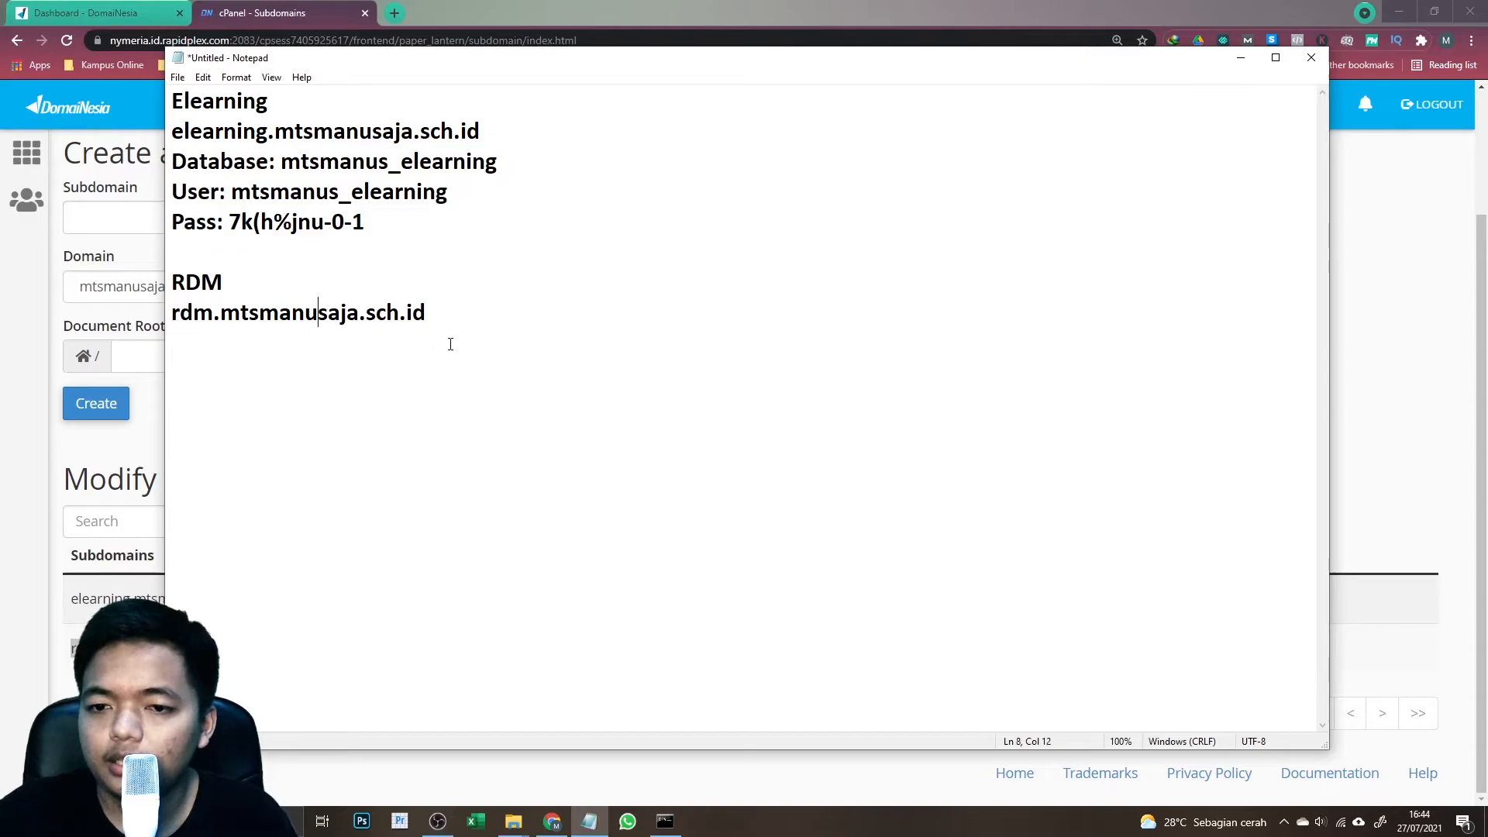
key("Return")
key("ctrl+v")
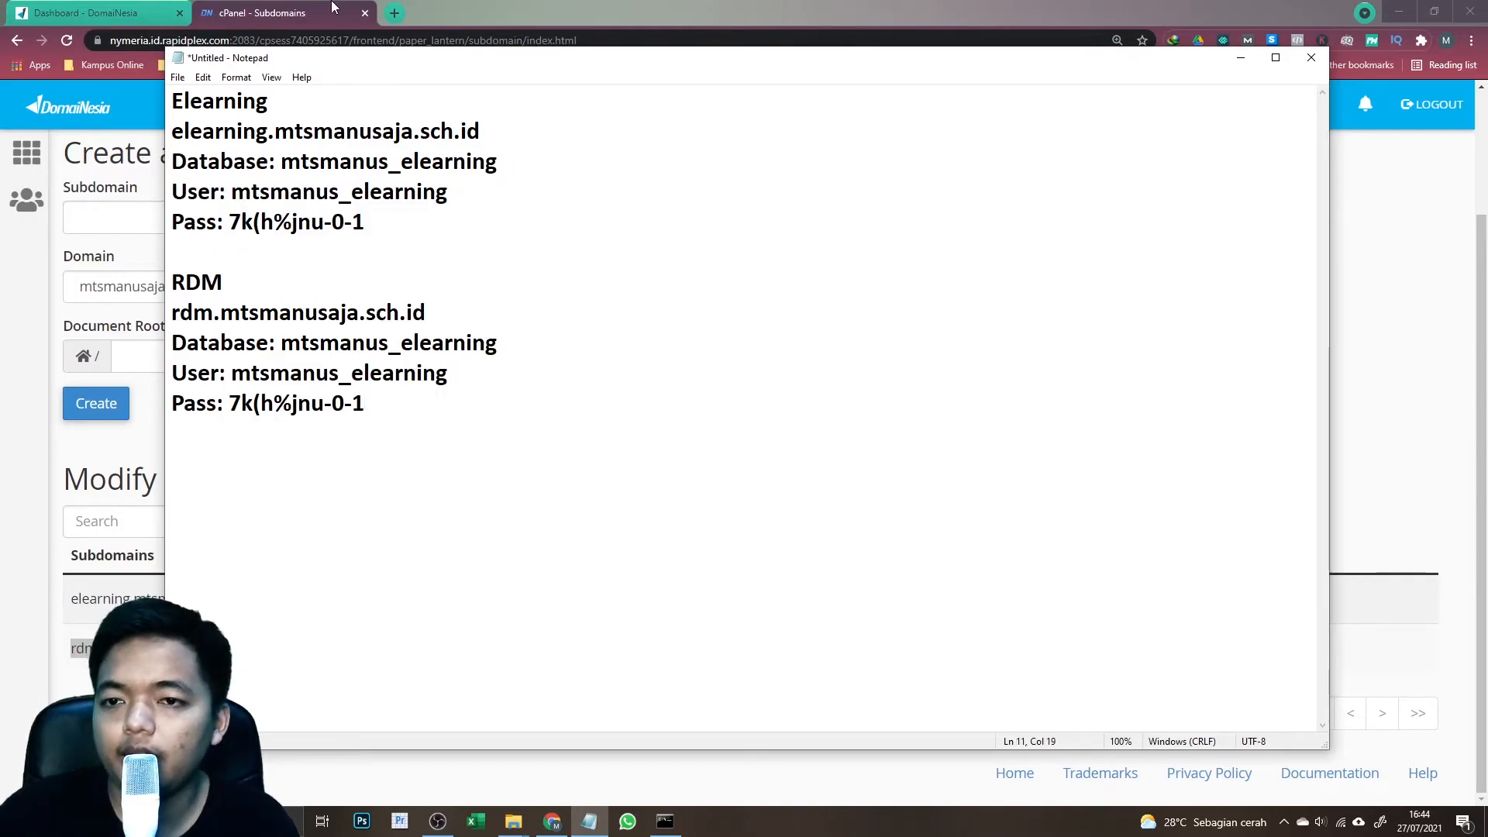
left_click(591, 822)
left_click(598, 828)
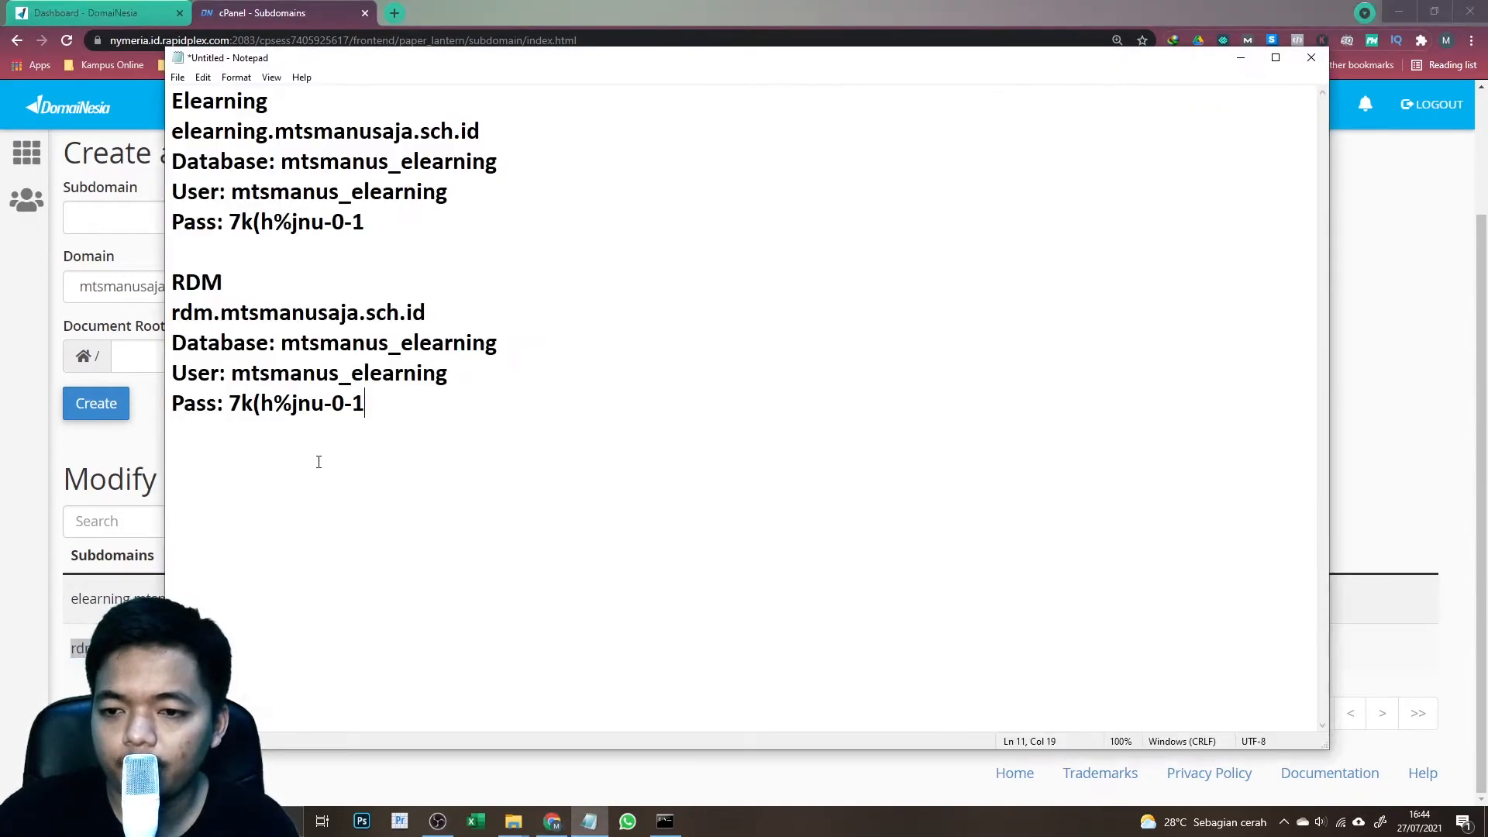
left_click(133, 152)
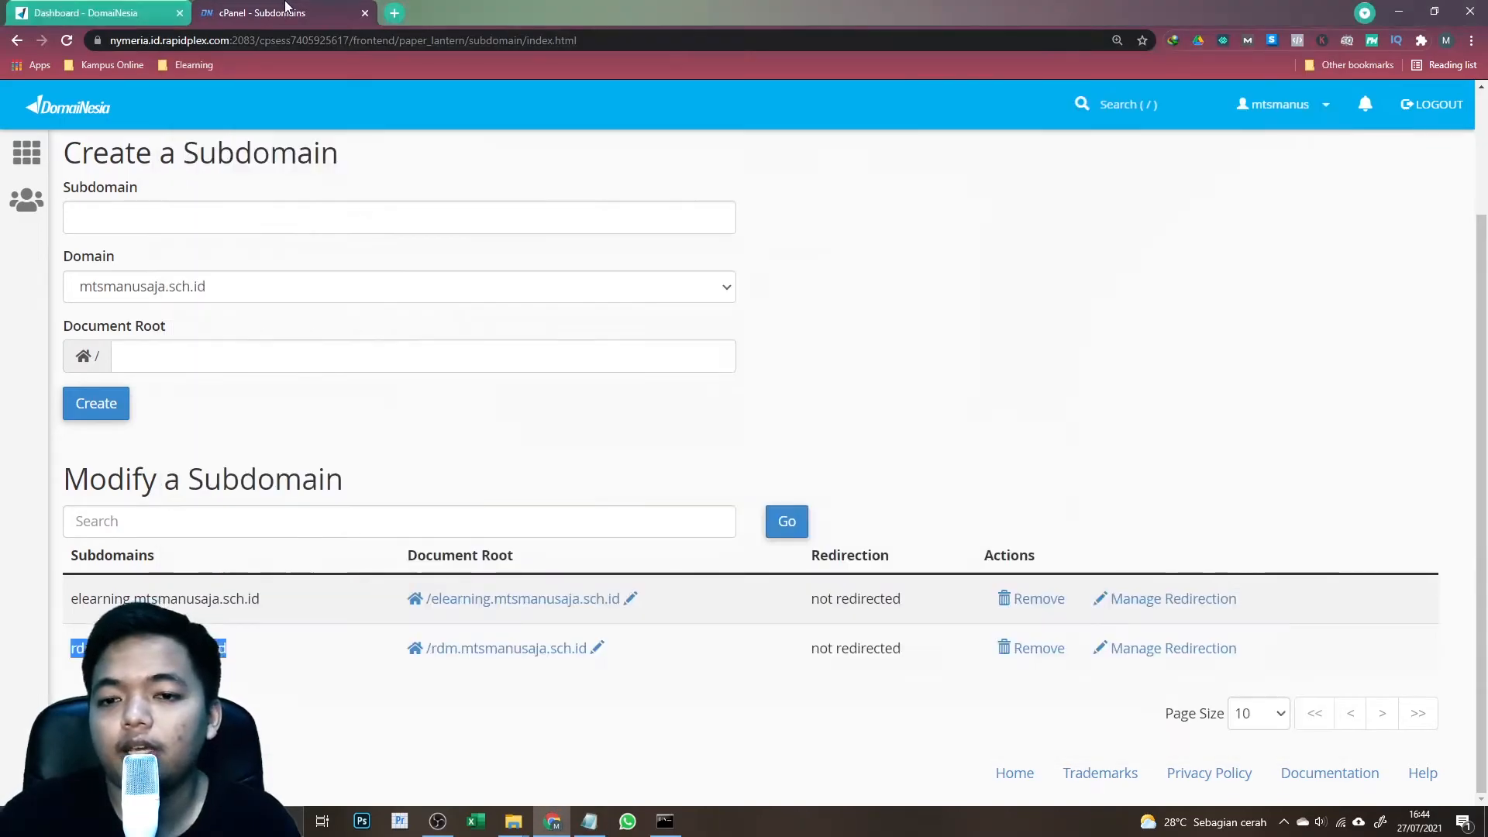
- Open cPanel's MySQL Databases page and create a new database named mtsmanus_rdm
left_click(26, 152)
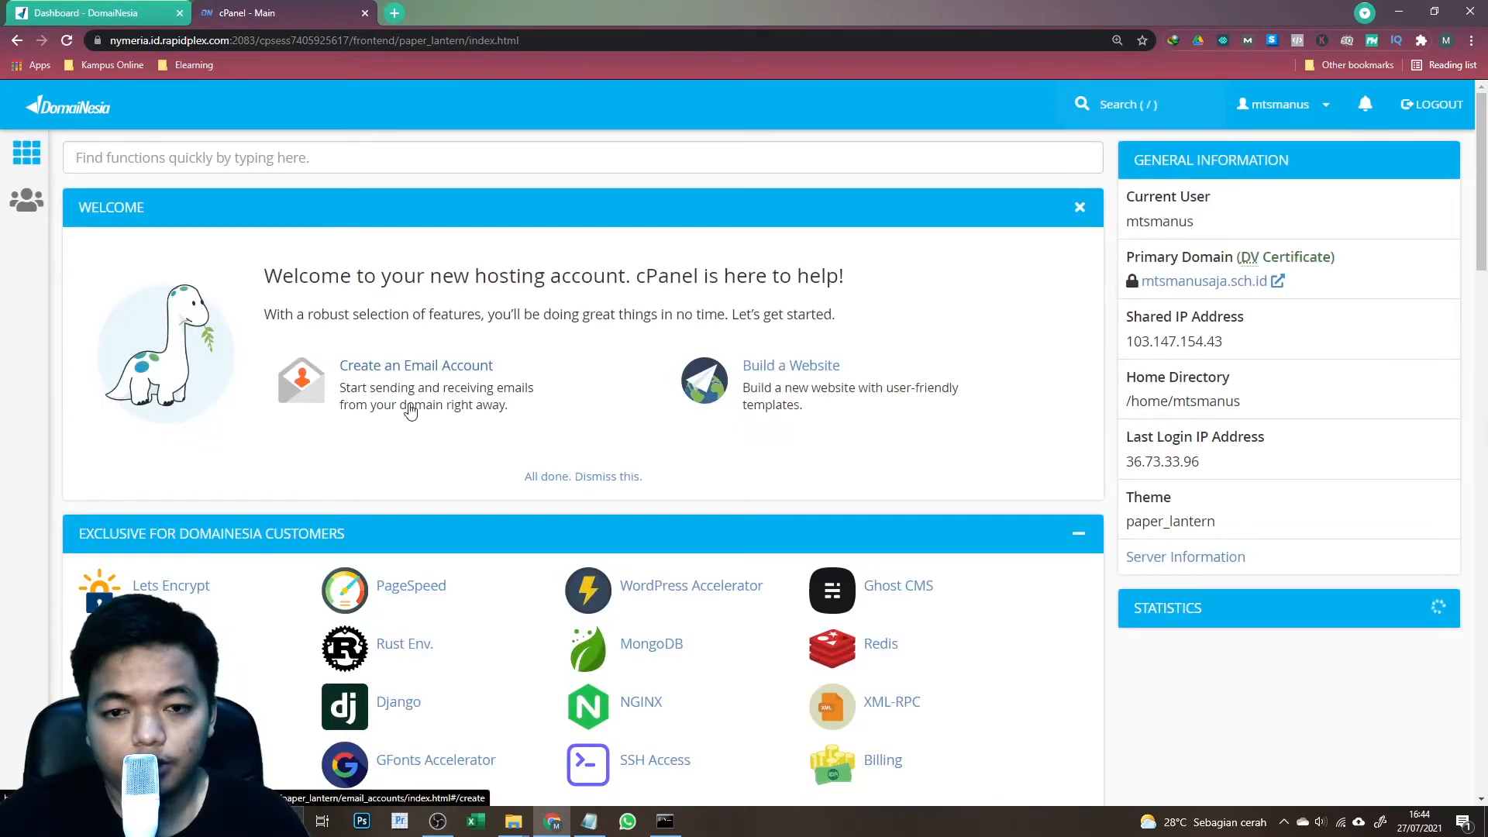
scroll(411, 411, "down", 11)
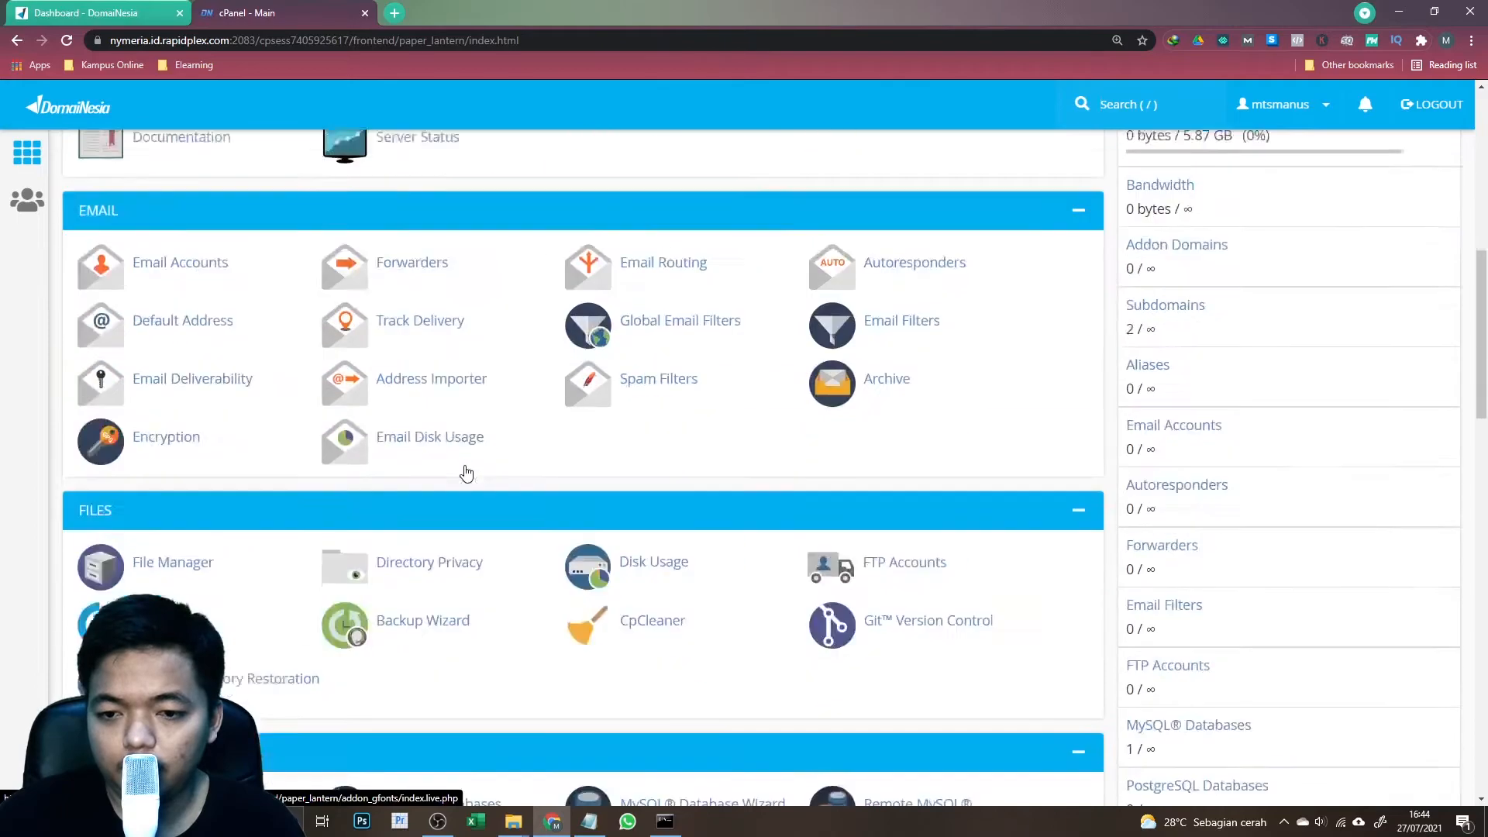
scroll(466, 473, "down", 3)
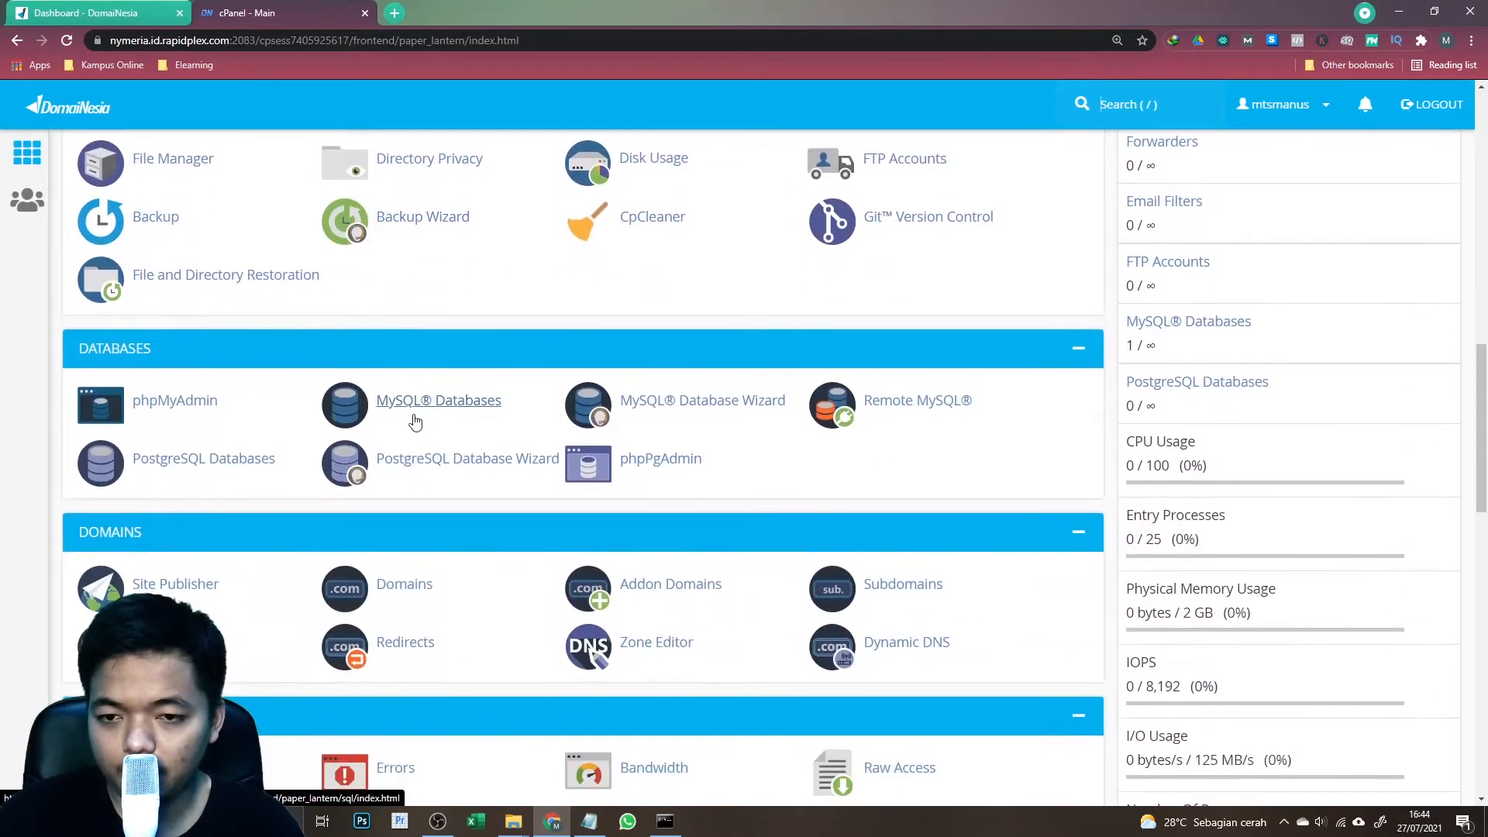
left_click(427, 405)
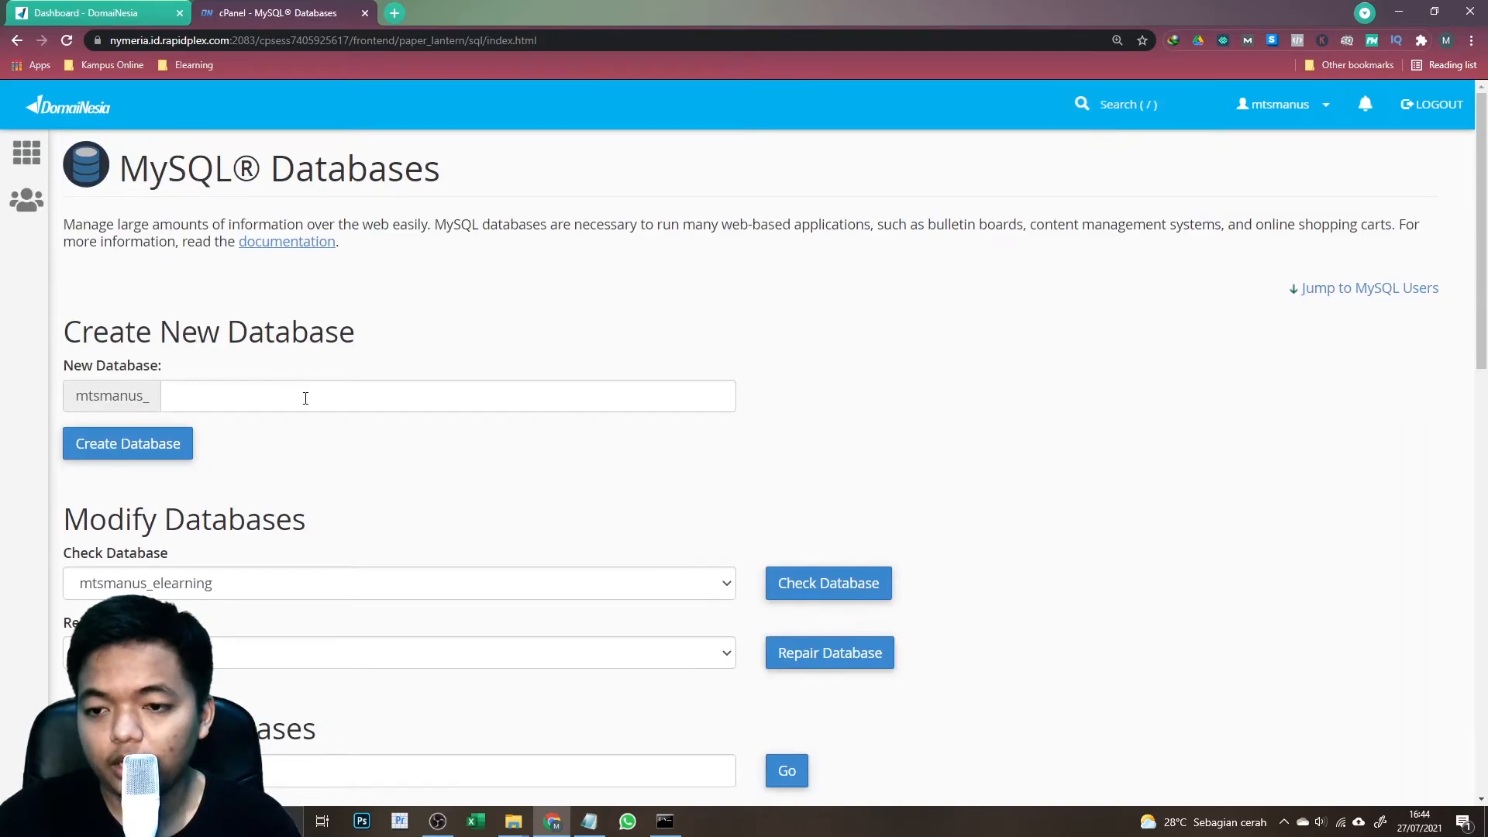
left_click(306, 397)
type("rdm")
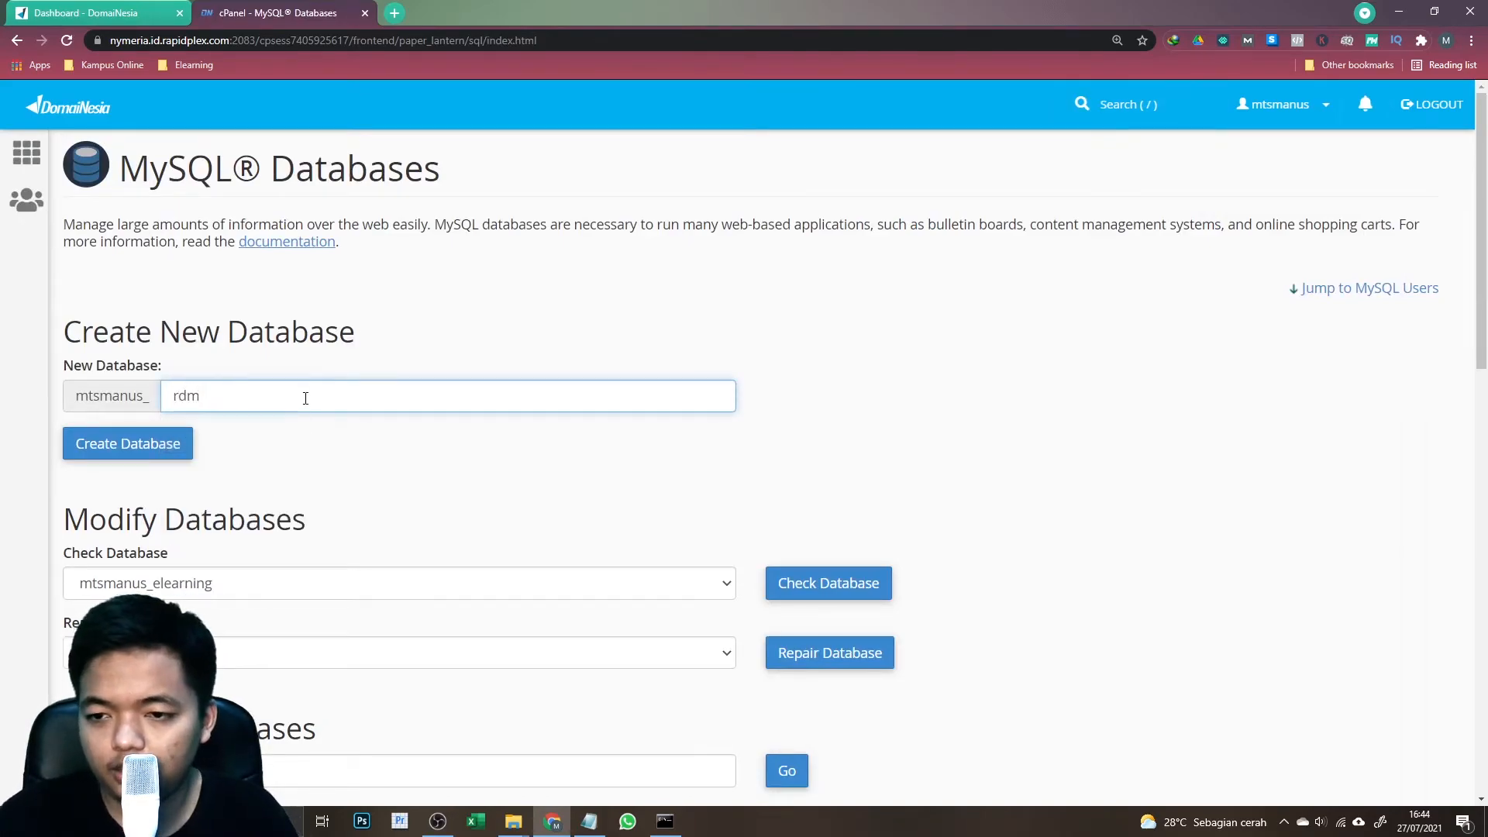
left_click(172, 446)
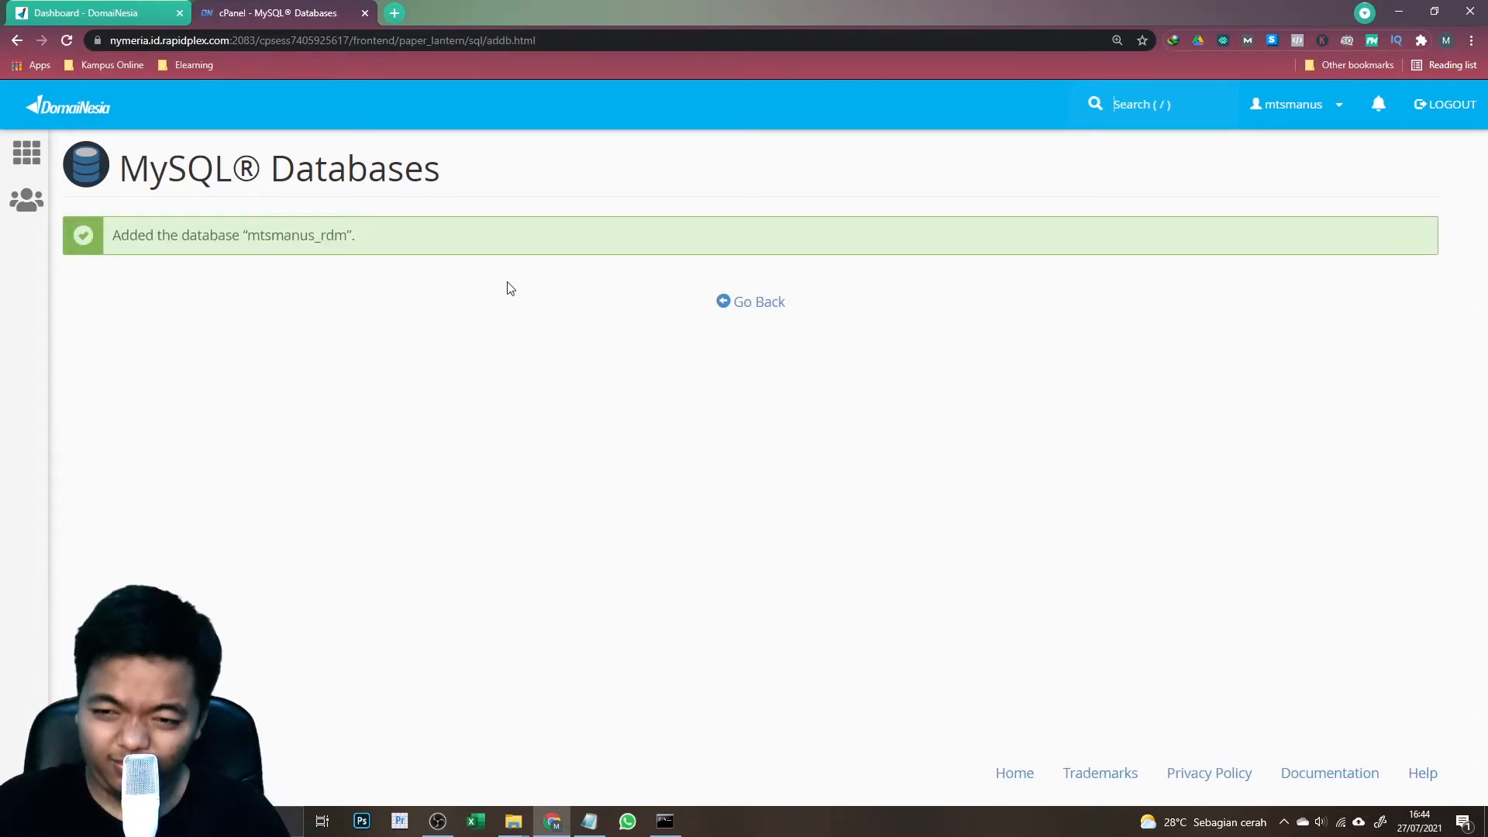
- Copy the database name mtsmanus_rdm into the Database line of the RDM block in the Notepad notes, and return to the browser
left_click_drag(252, 227, 346, 231)
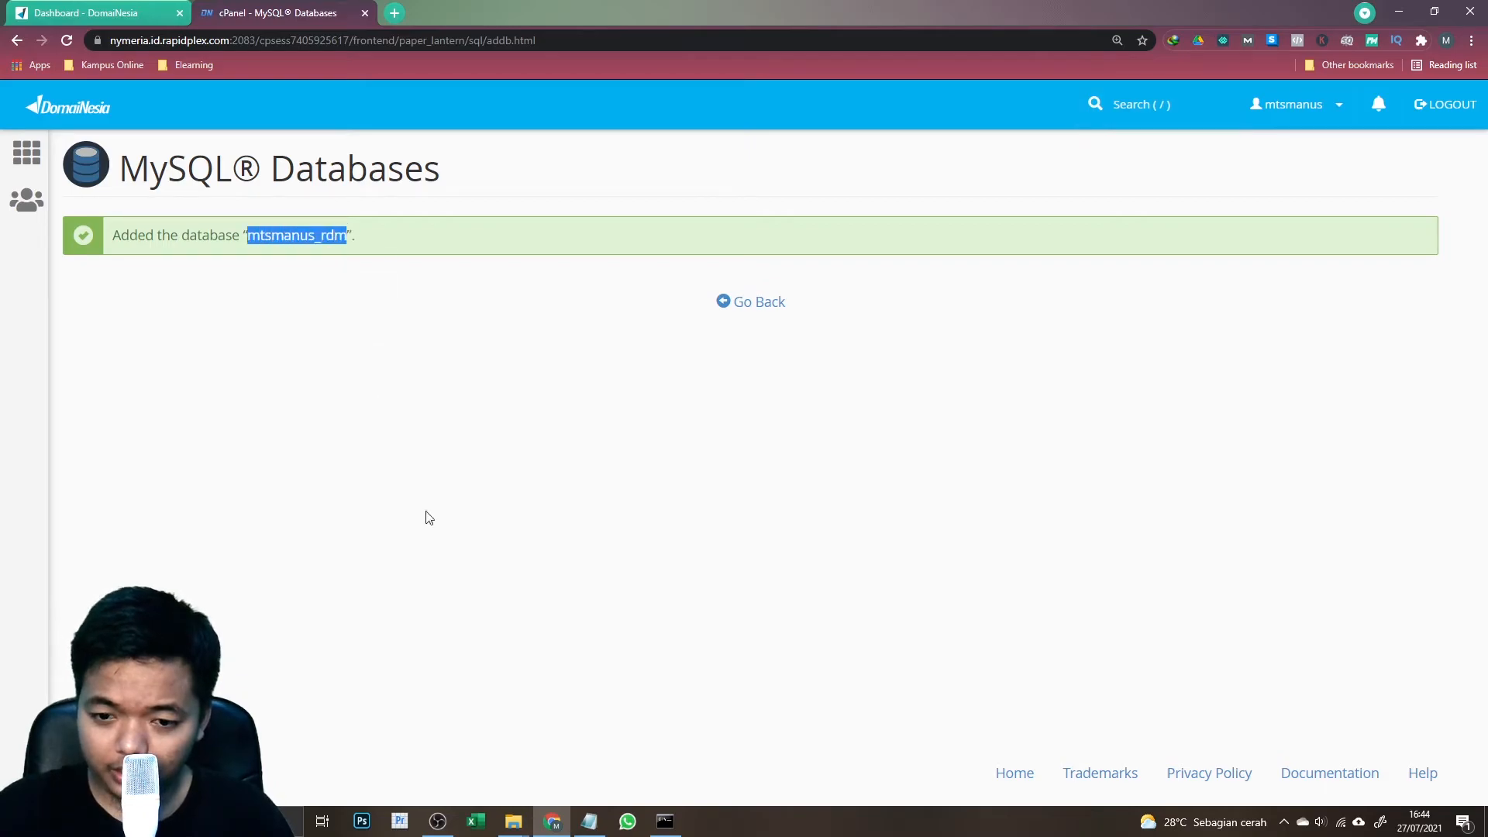
left_click(588, 821)
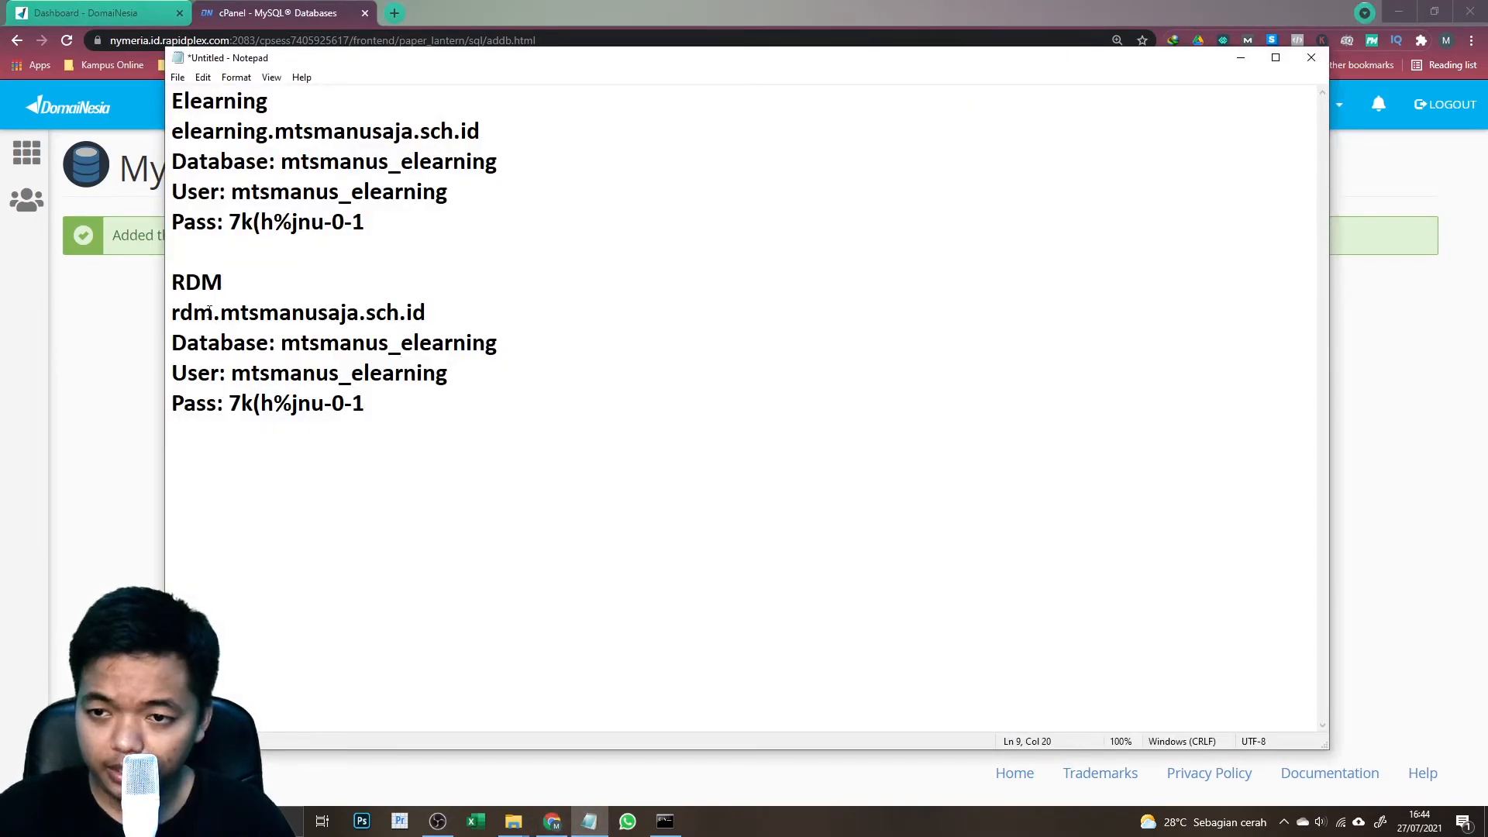
left_click_drag(284, 342, 569, 341)
key("ctrl+v")
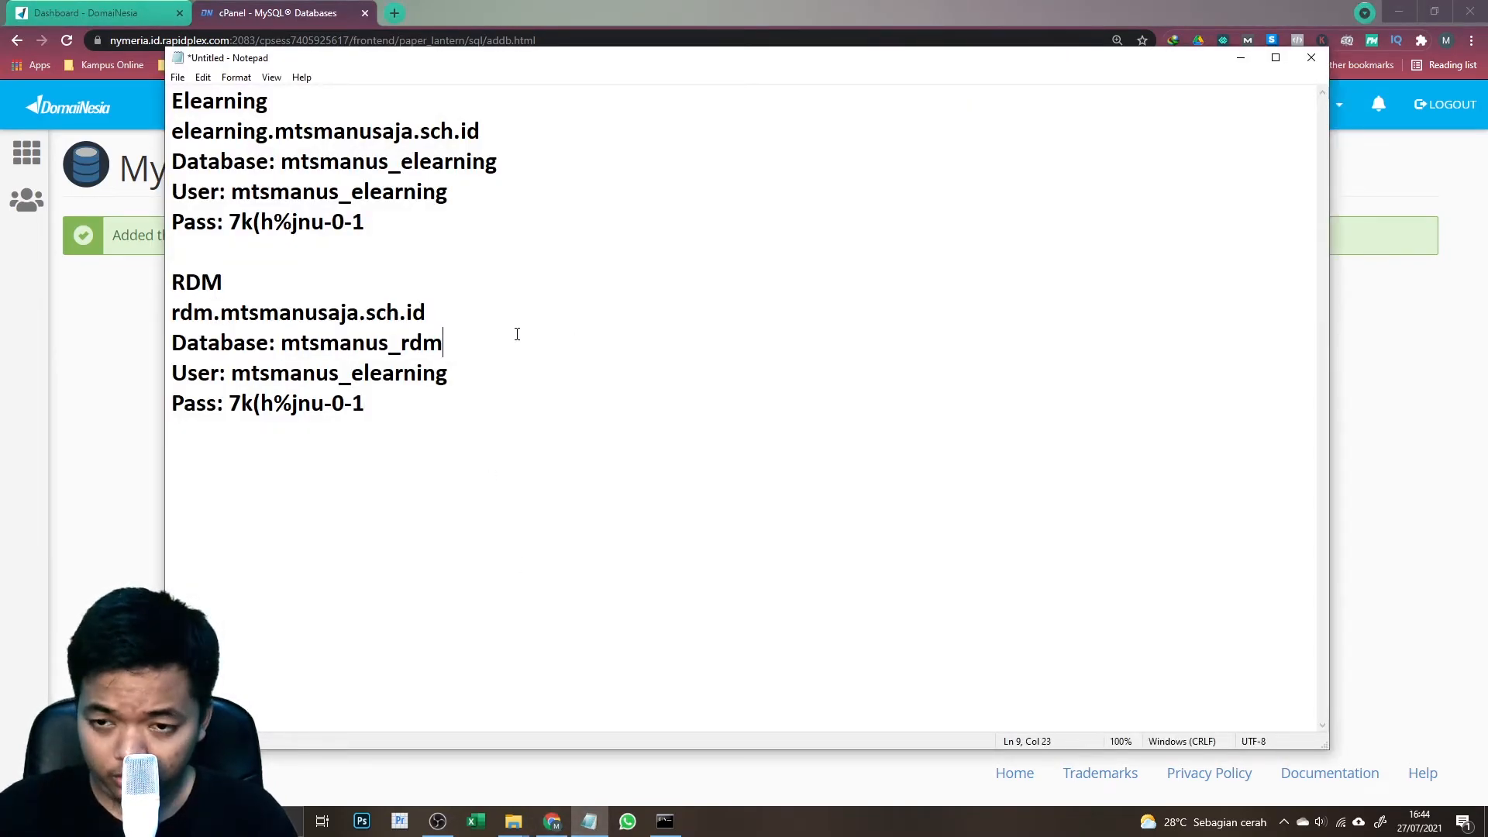
left_click(131, 352)
- Return to the MySQL Databases page and enter rdm as the username for a new MySQL user
left_click(765, 308)
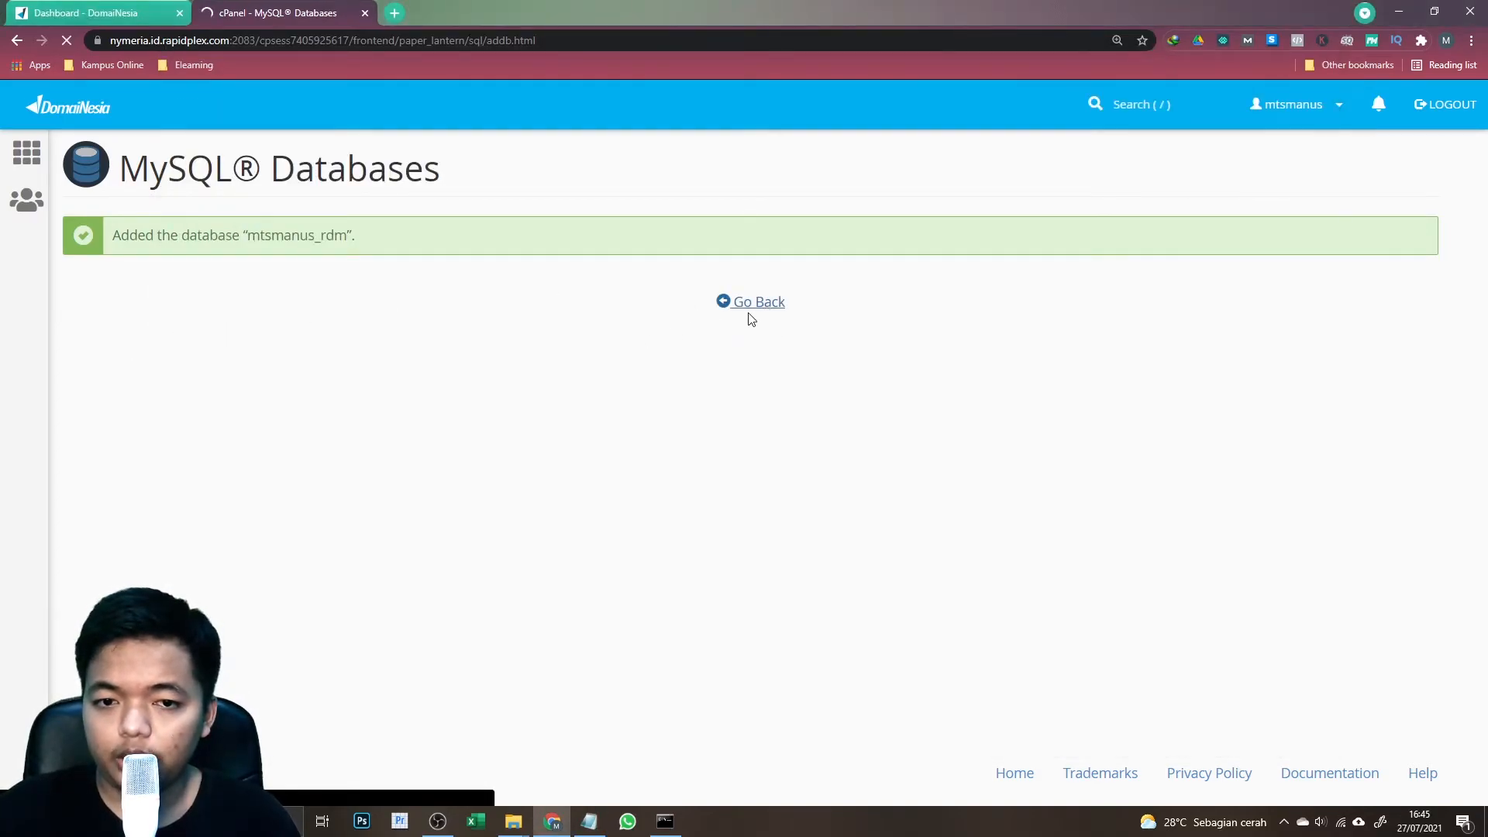
scroll(448, 426, "down", 9)
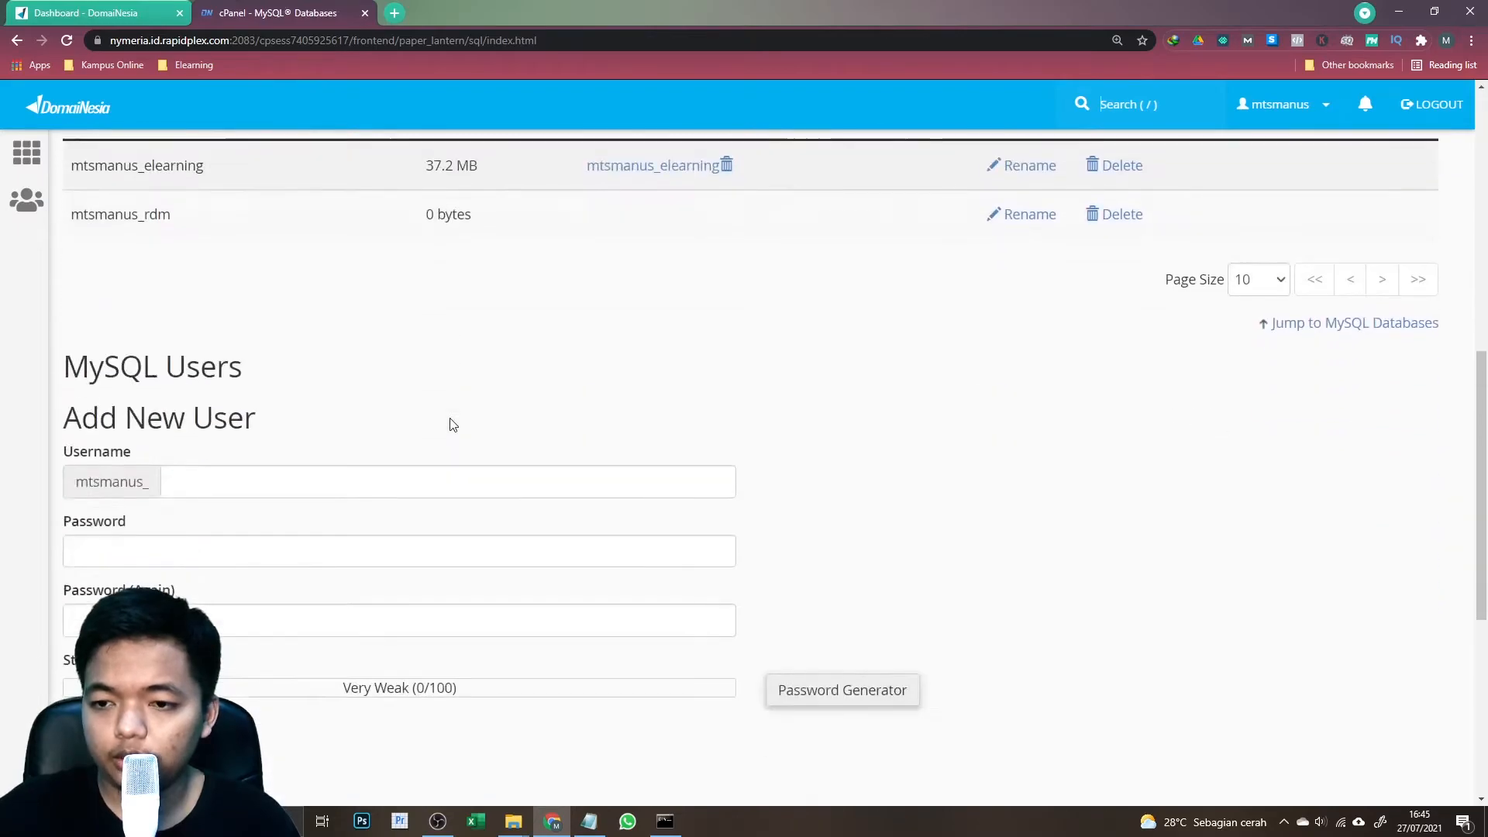
scroll(454, 425, "down", 2)
left_click(203, 326)
type("rdm")
key("Escape")
key("Tab")
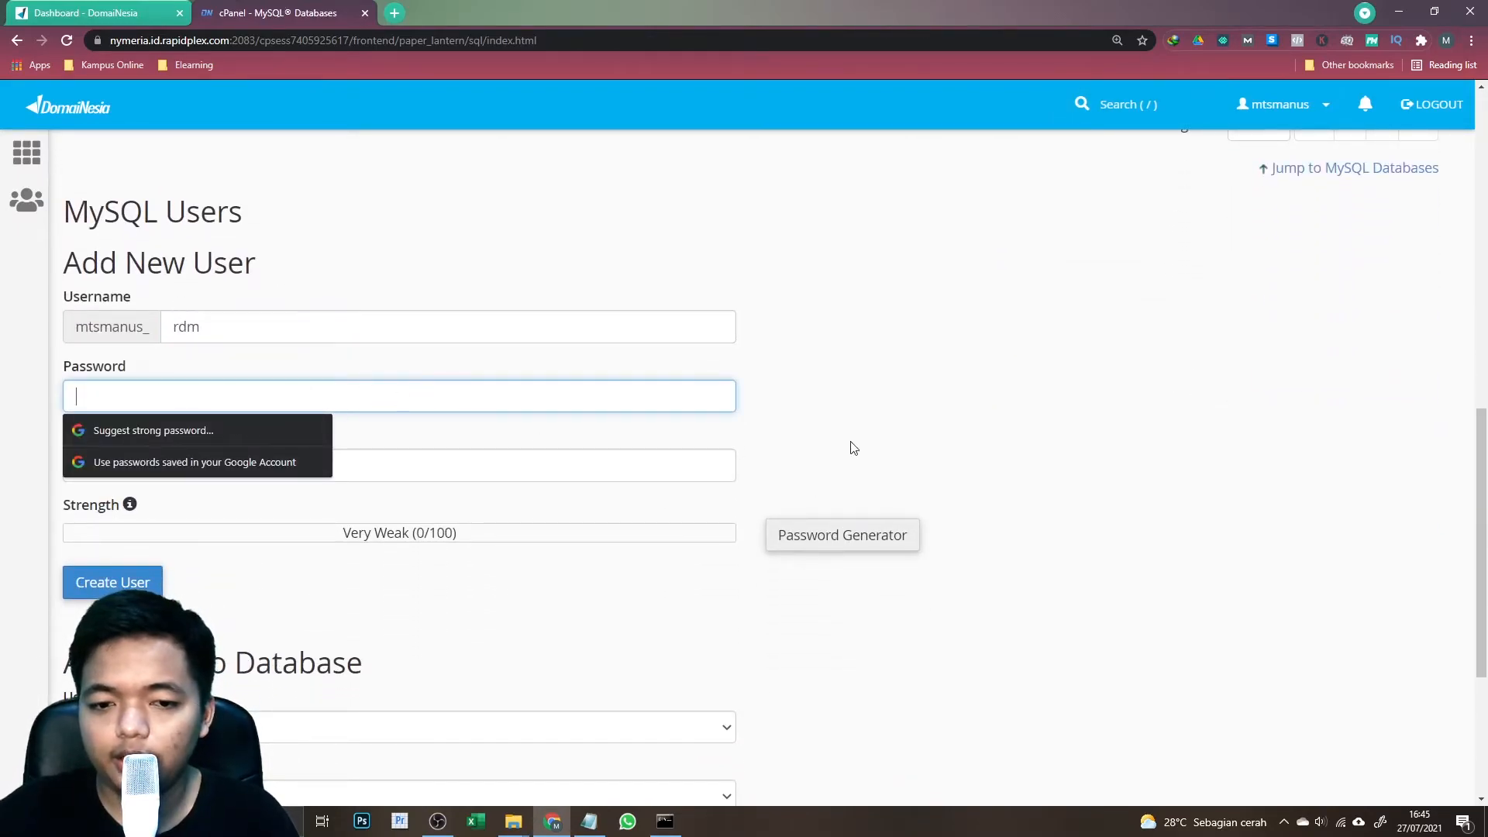
left_click(852, 455)
- Generate a password for the rdm user, copy it, apply it to both password fields, and create the user
left_click(806, 535)
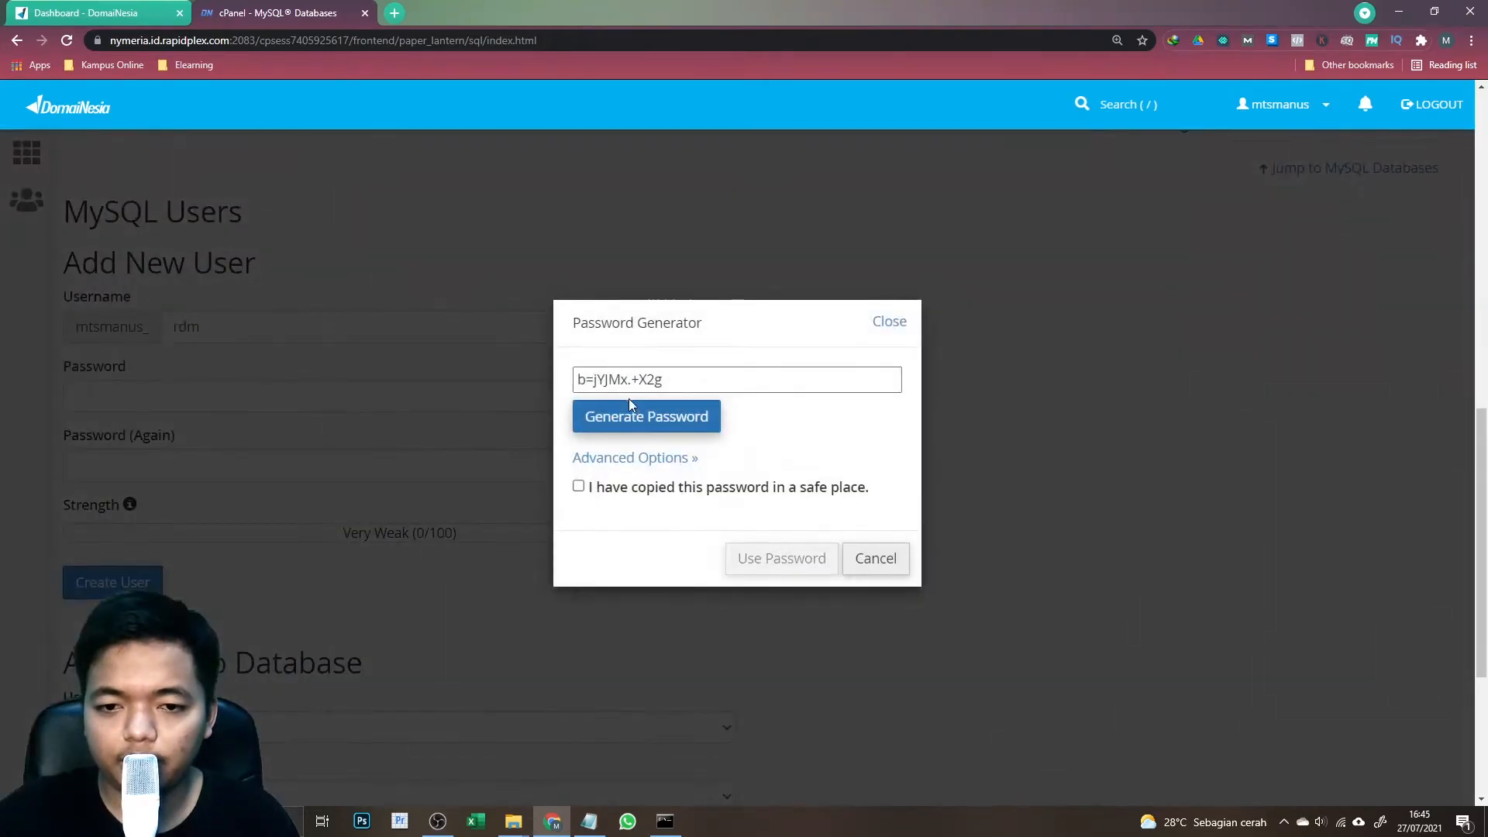
left_click_drag(665, 382, 479, 378)
key("ctrl+c")
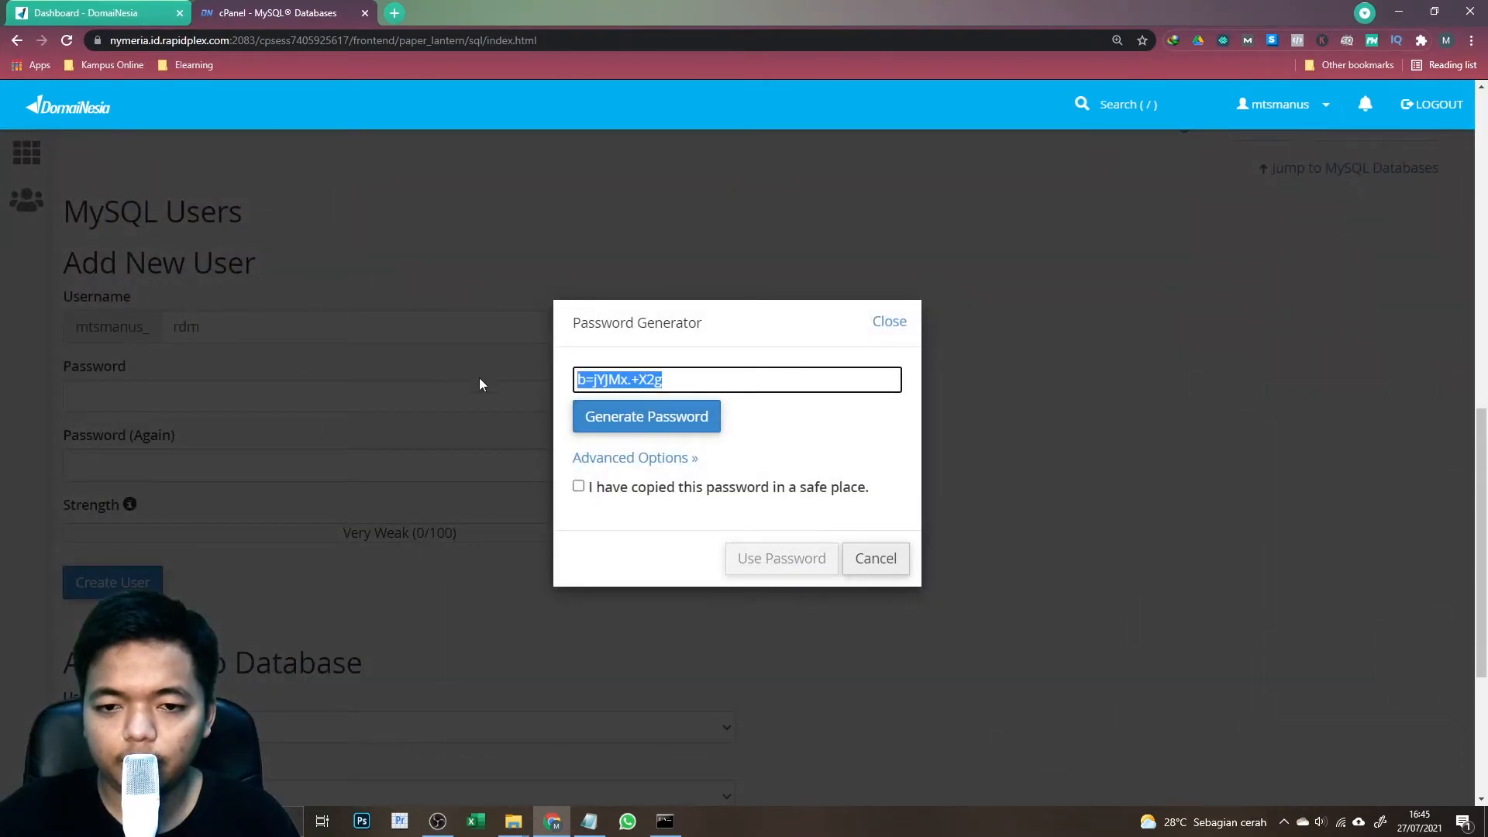
left_click(581, 490)
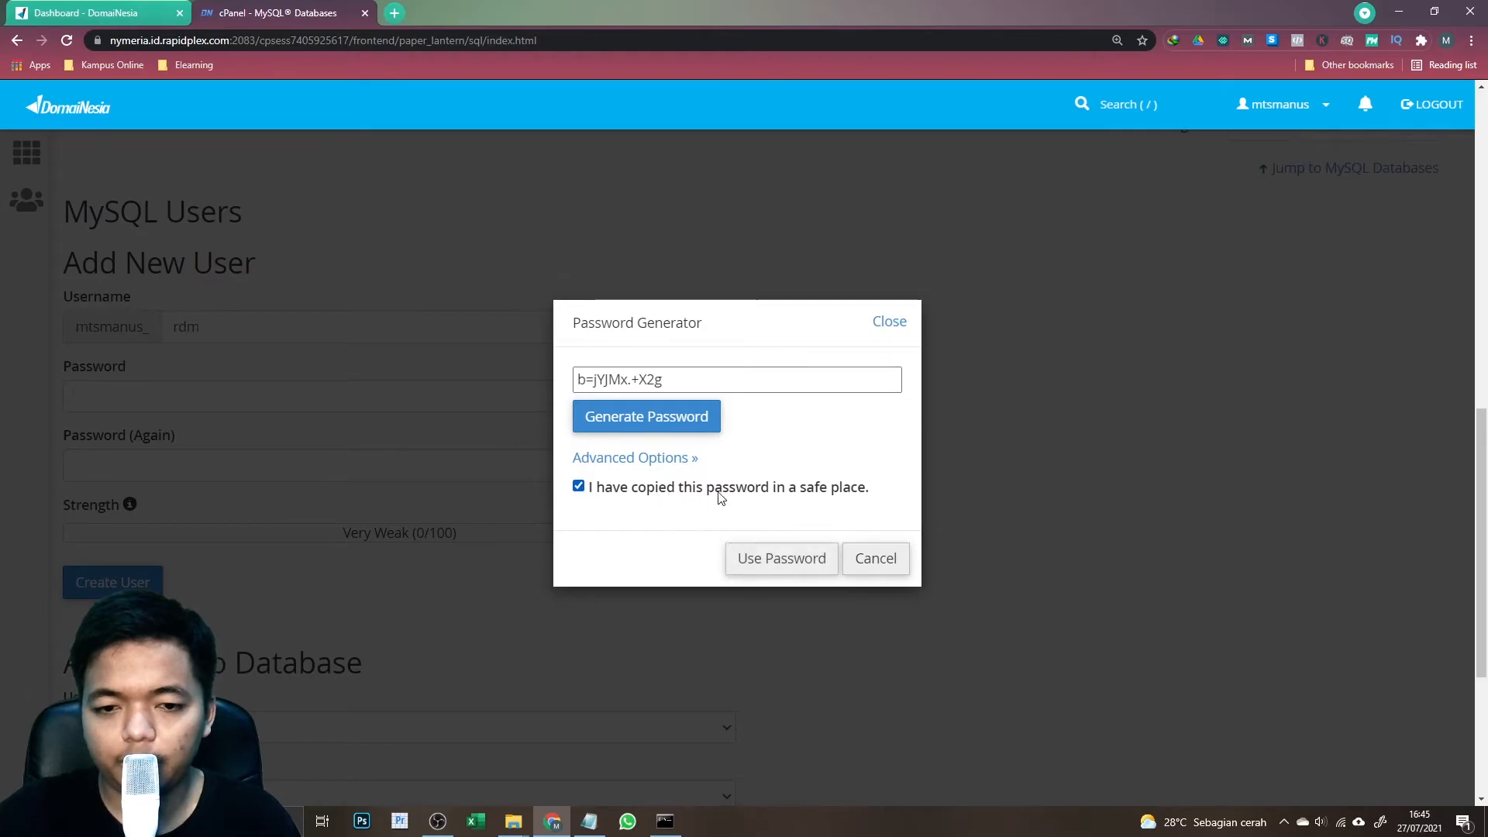
left_click(764, 558)
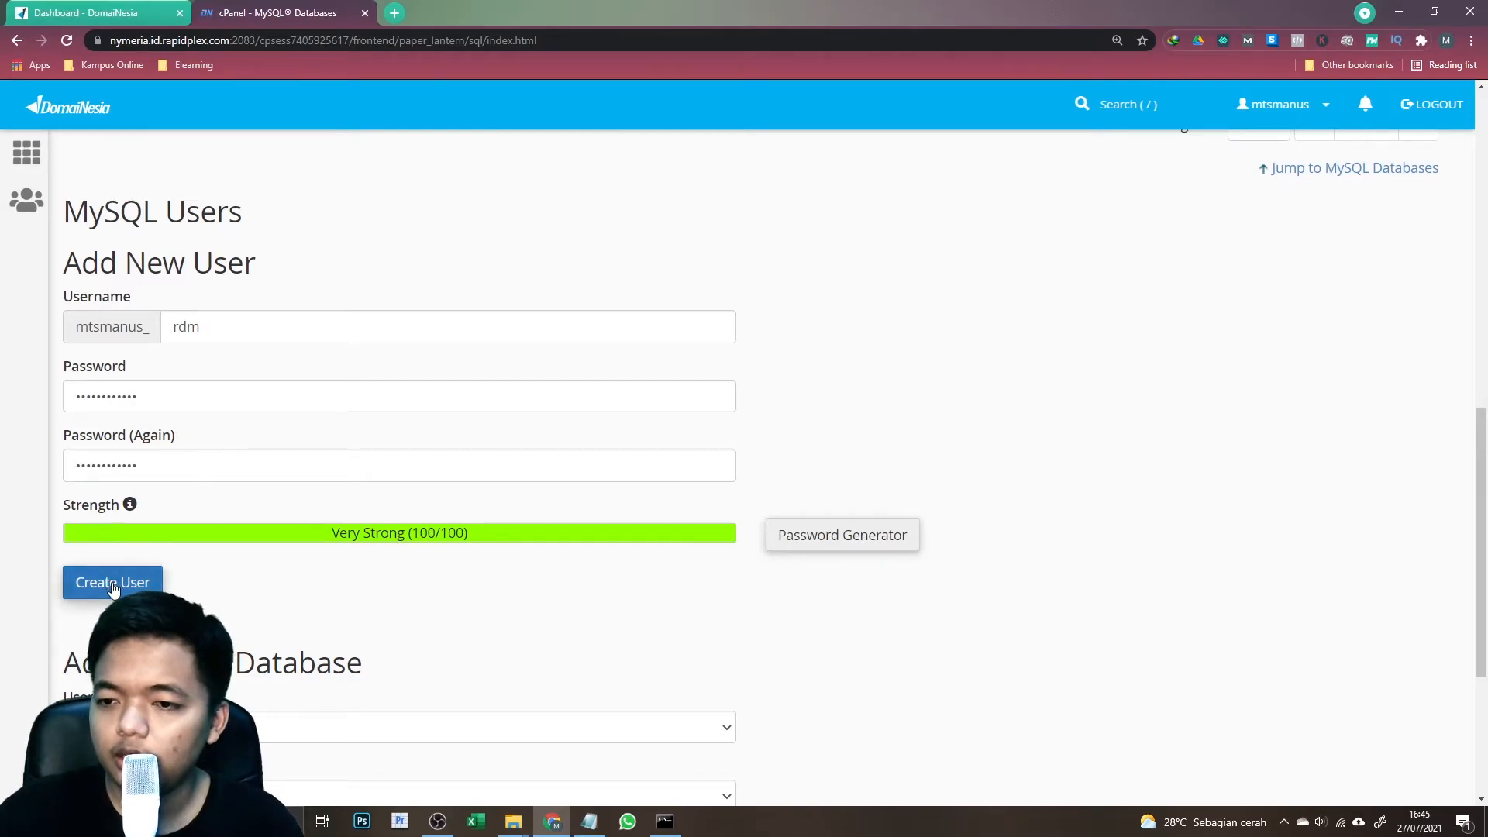
- In the notes' RDM block, replace the Pass value with the copied password and set User to mtsmanus_rdm, and return to the browser
left_click(589, 820)
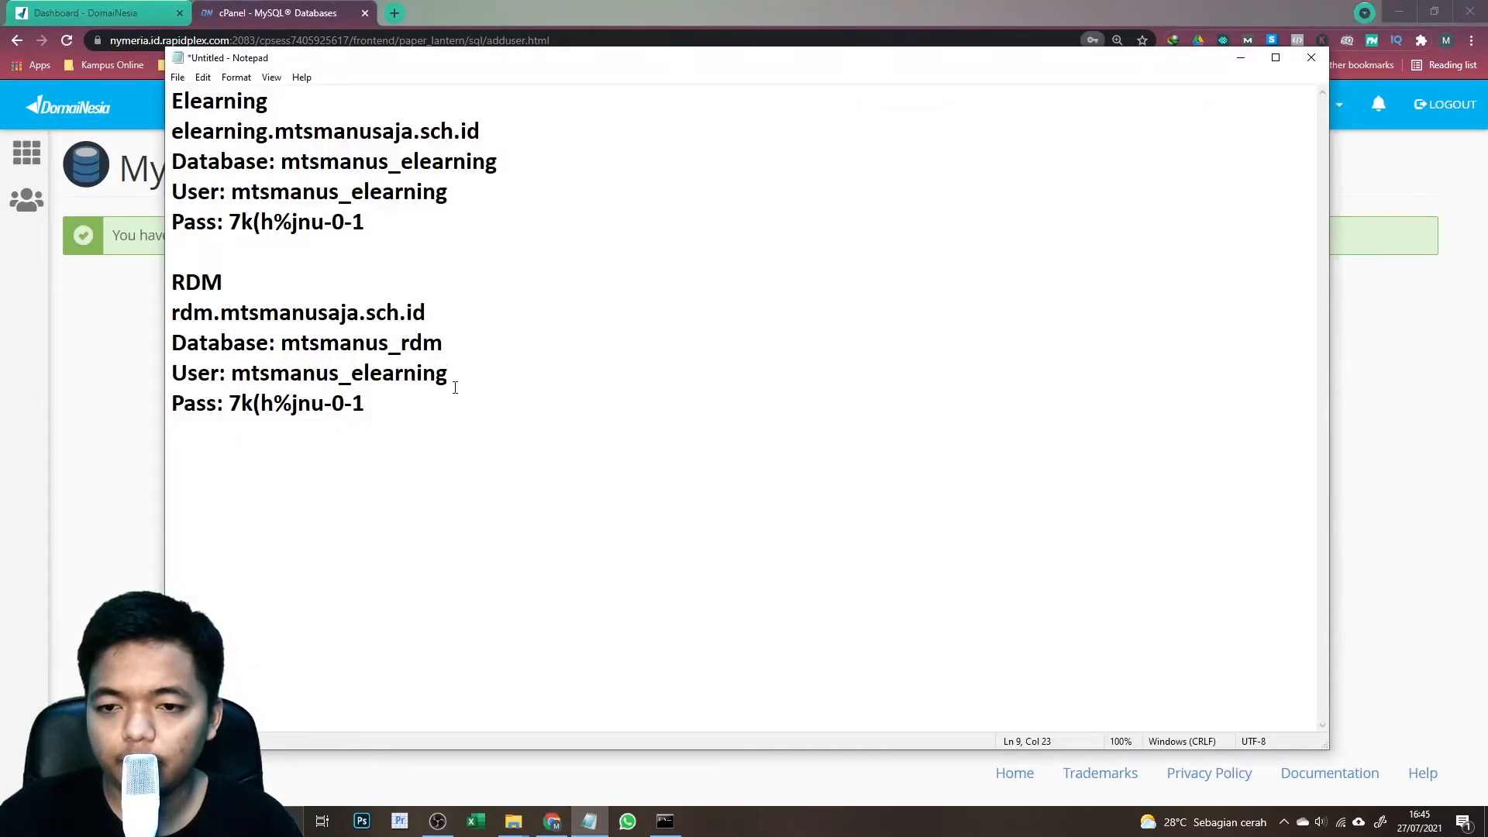
left_click_drag(365, 403, 251, 400)
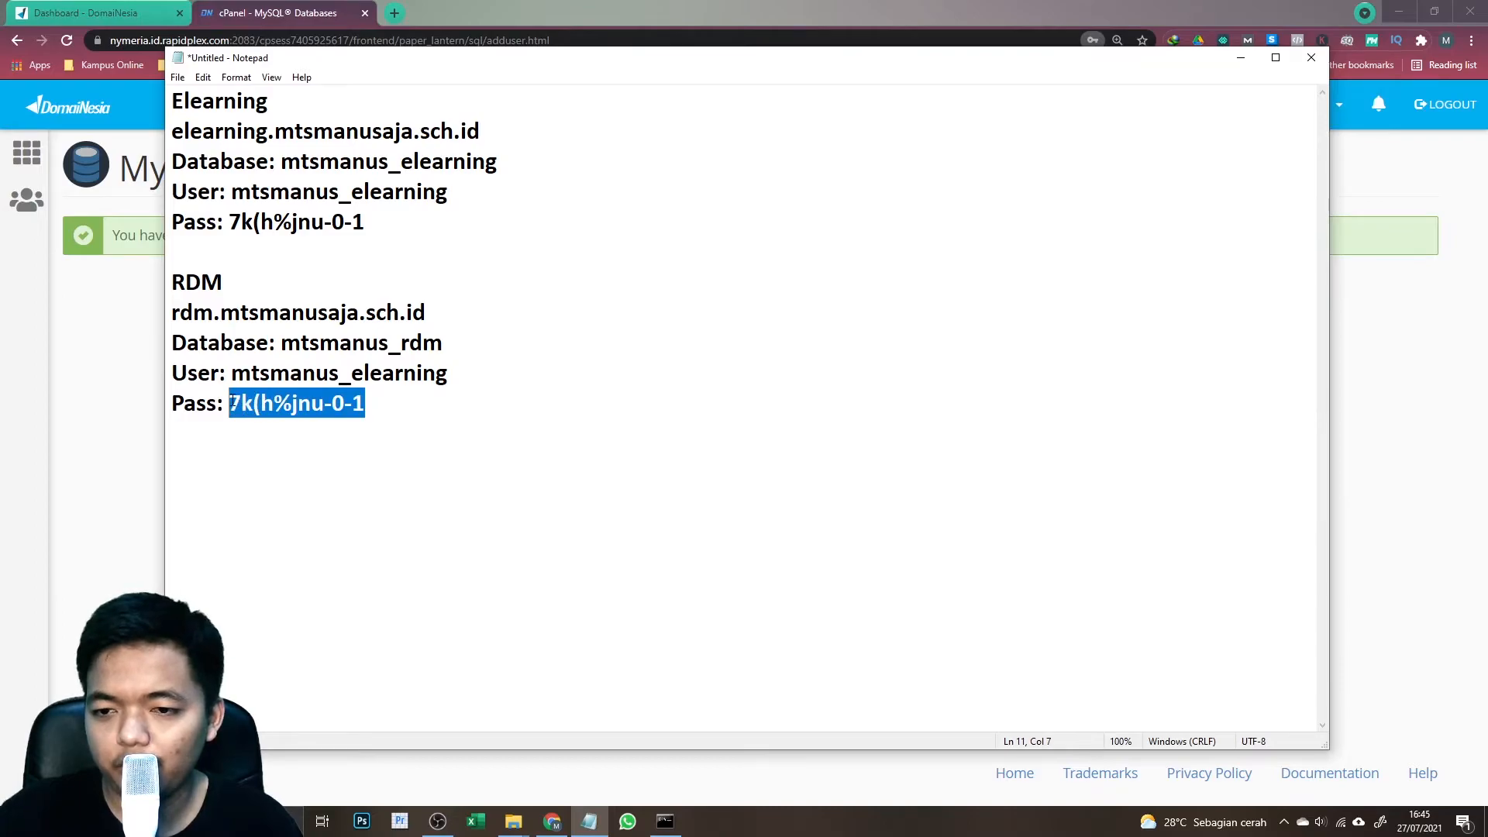
key("ctrl+v")
left_click_drag(358, 381, 458, 384)
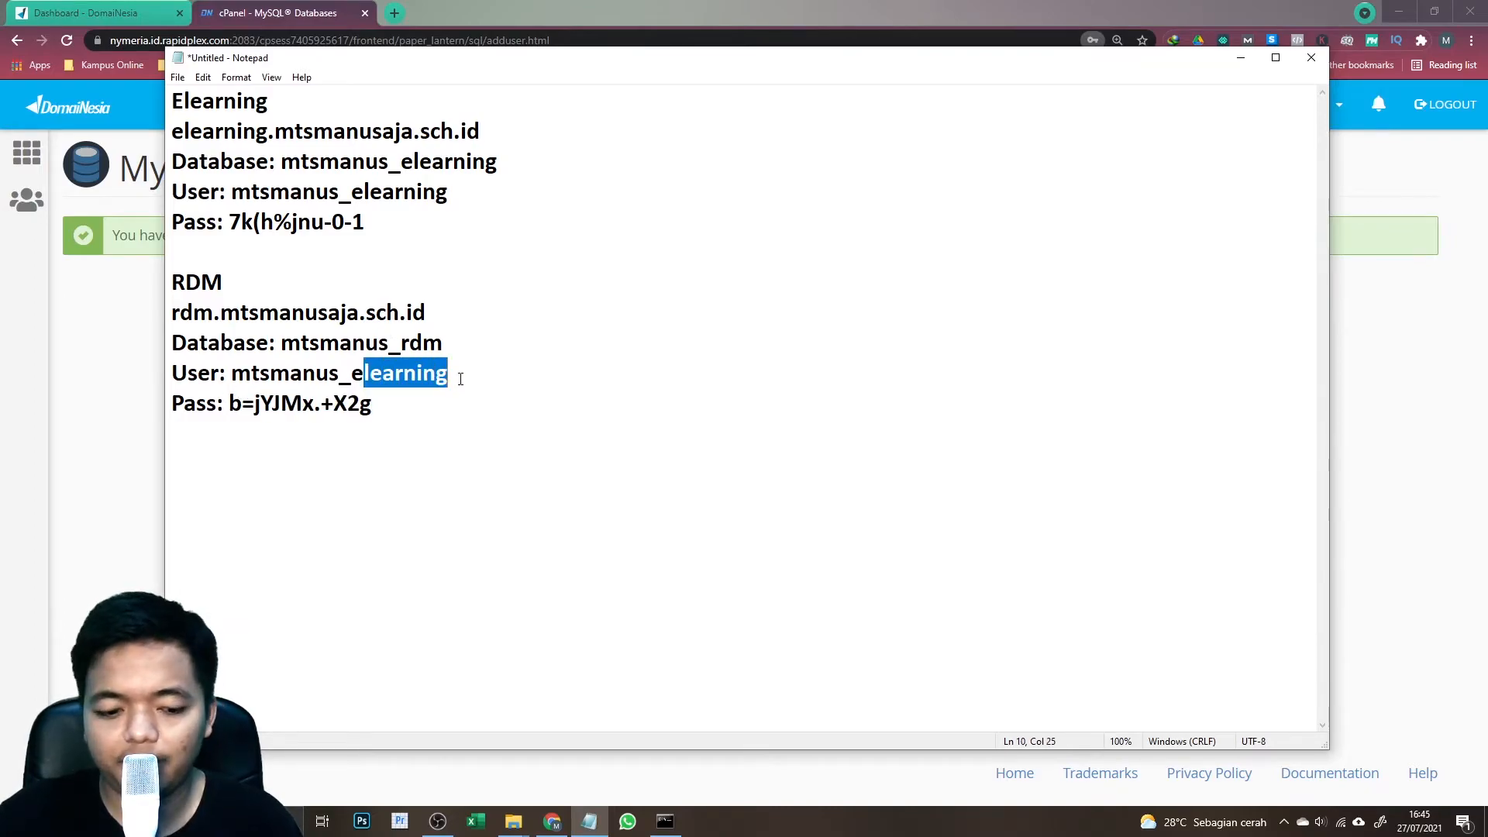
key("BackSpace")
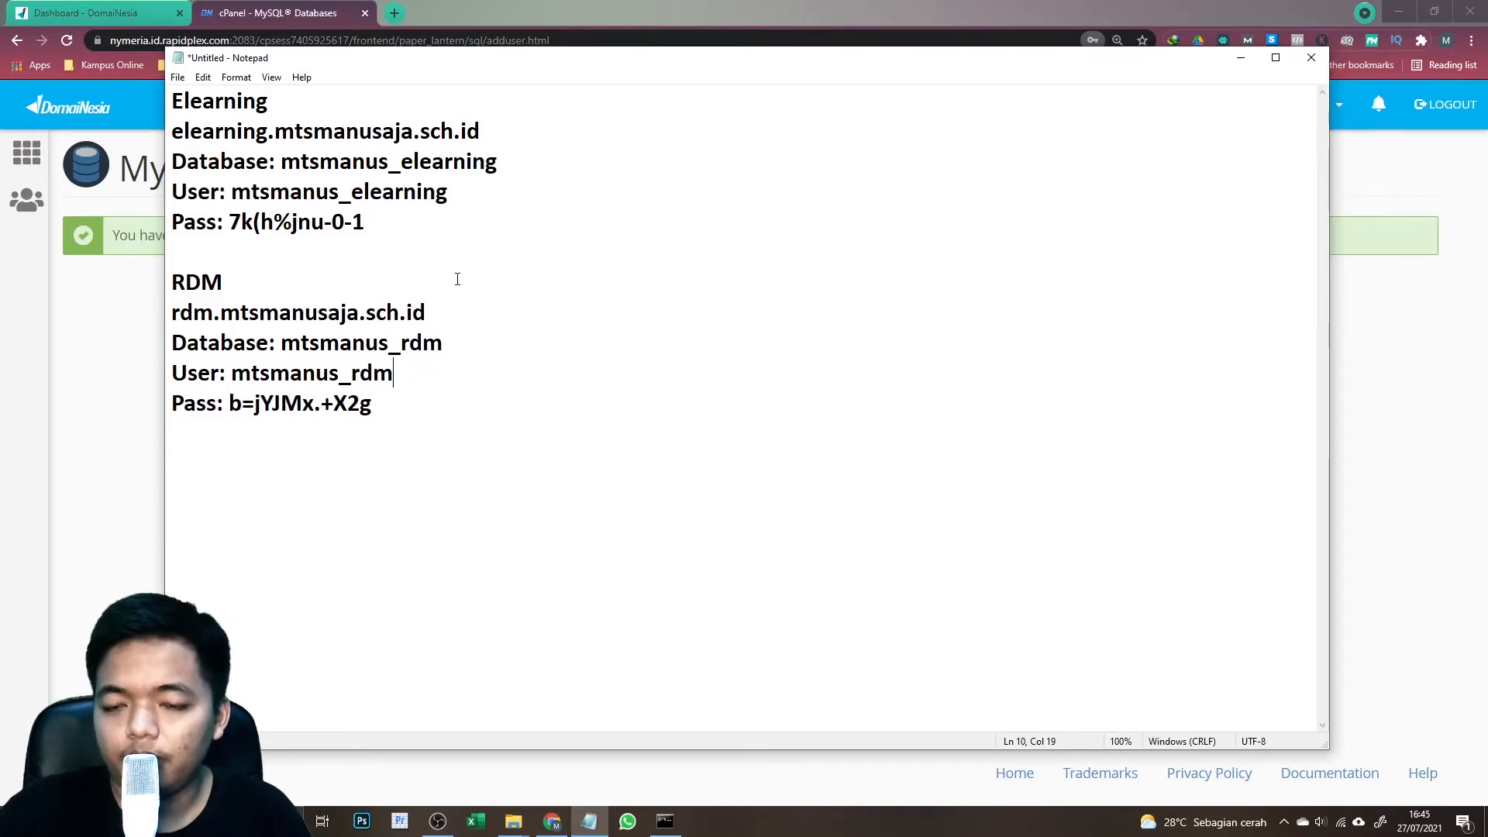
left_click(112, 354)
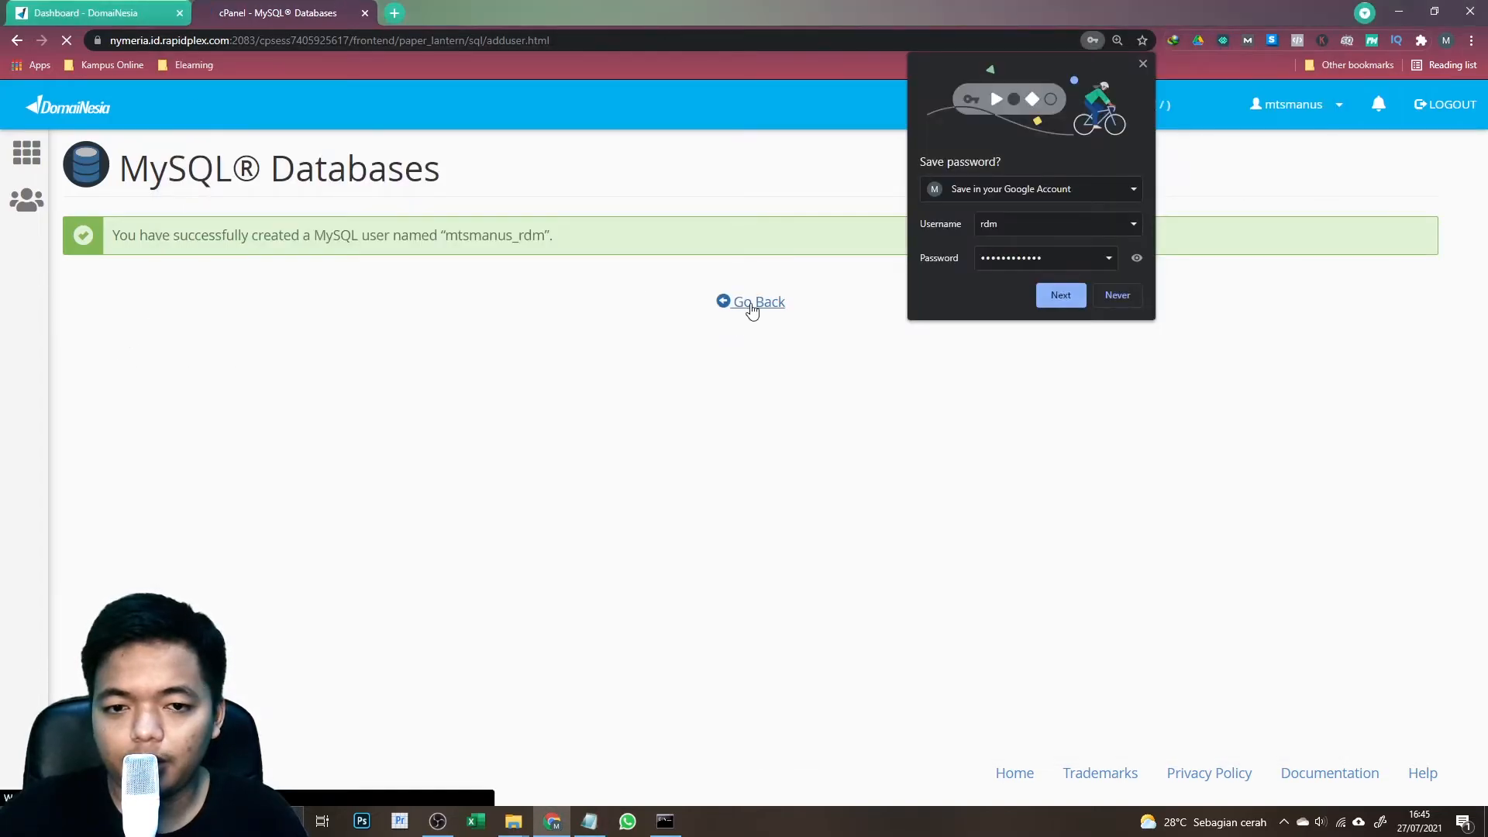
- Dismiss the browser's save-password offer and add user mtsmanus_rdm to database mtsmanus_rdm
left_click(1142, 63)
scroll(612, 372, "down", 5)
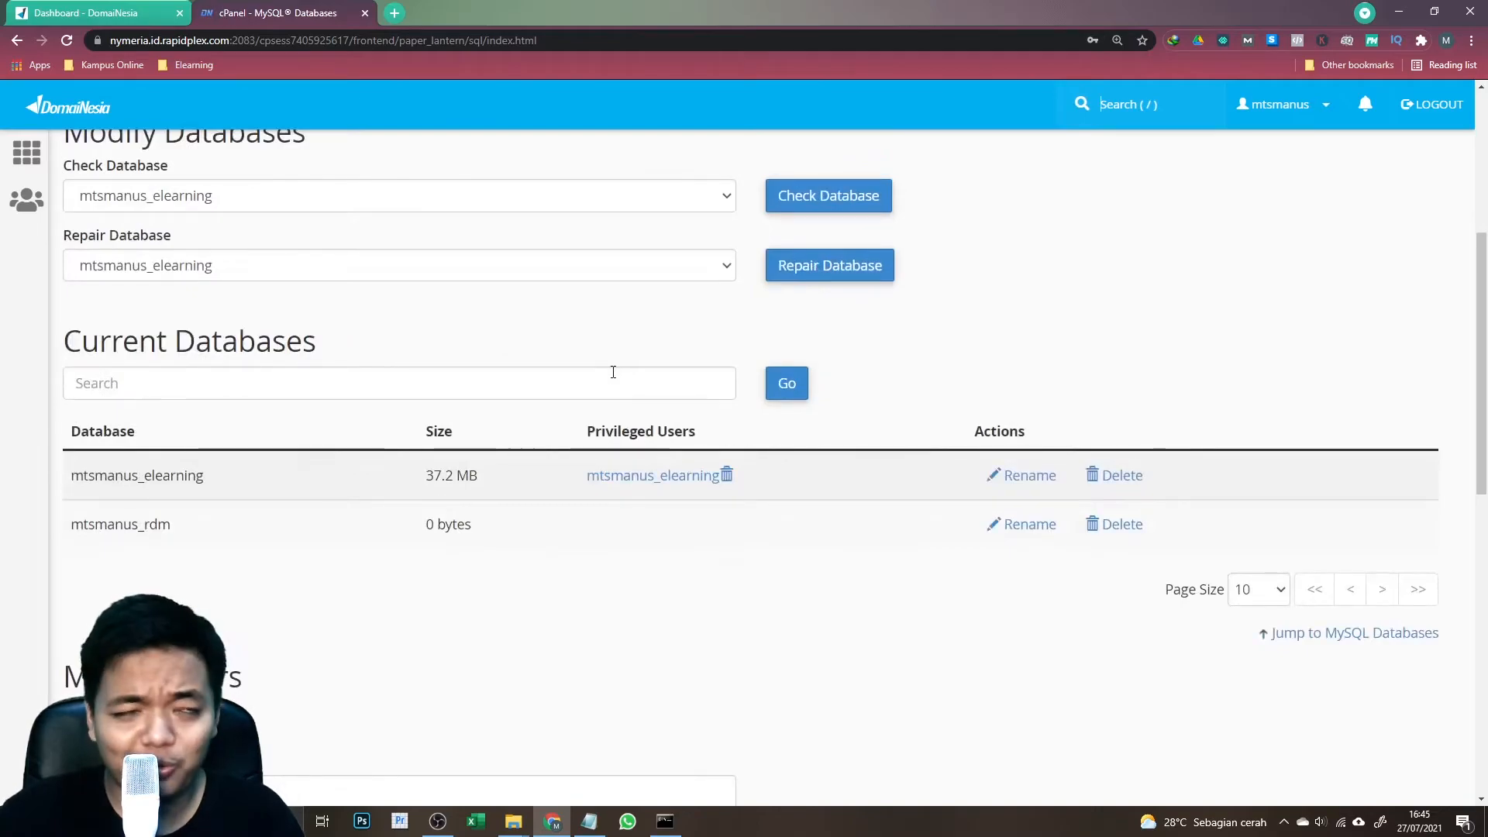
scroll(613, 372, "down", 10)
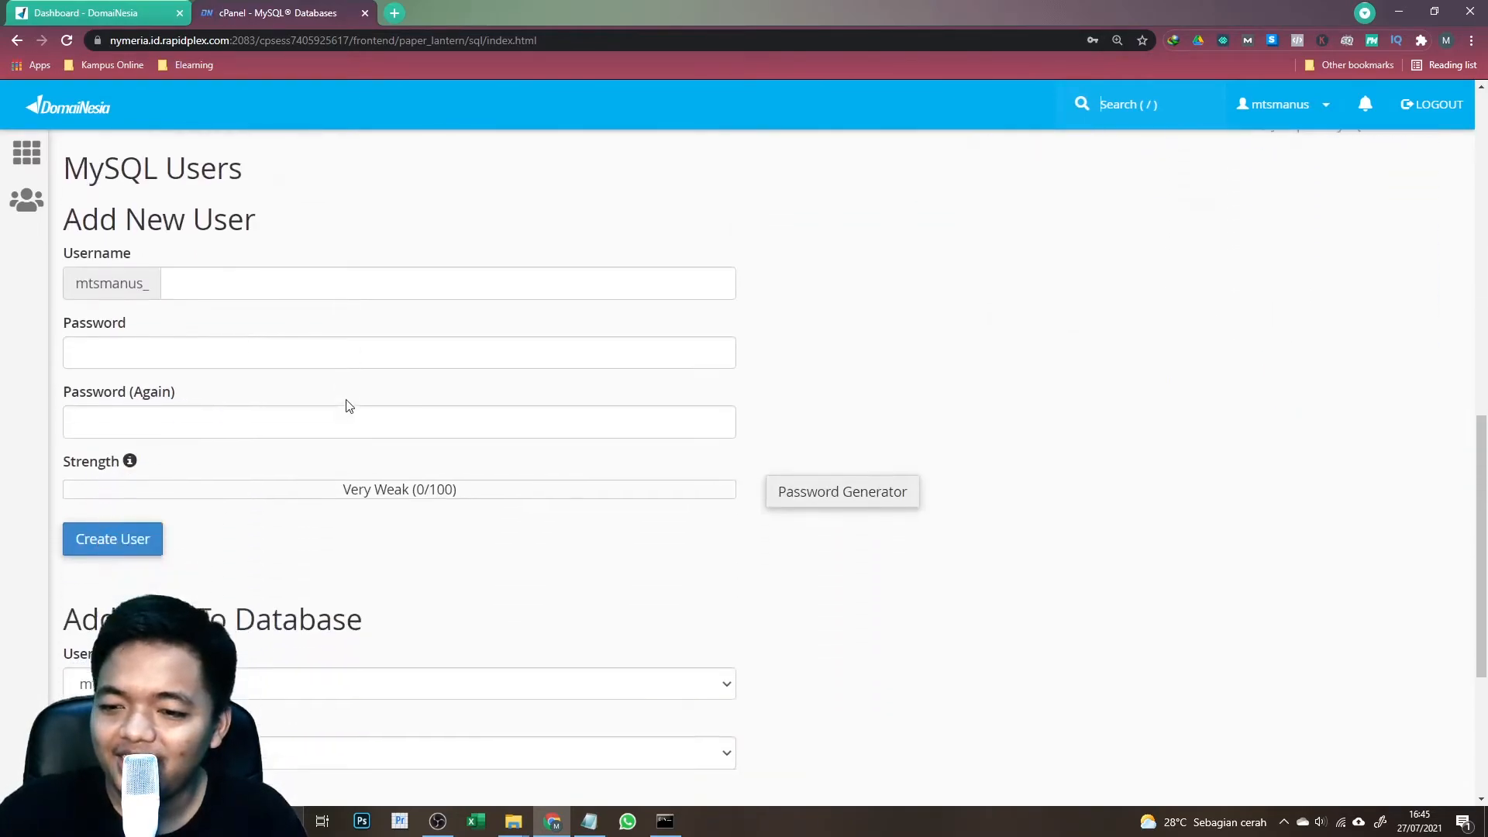
left_click(225, 369)
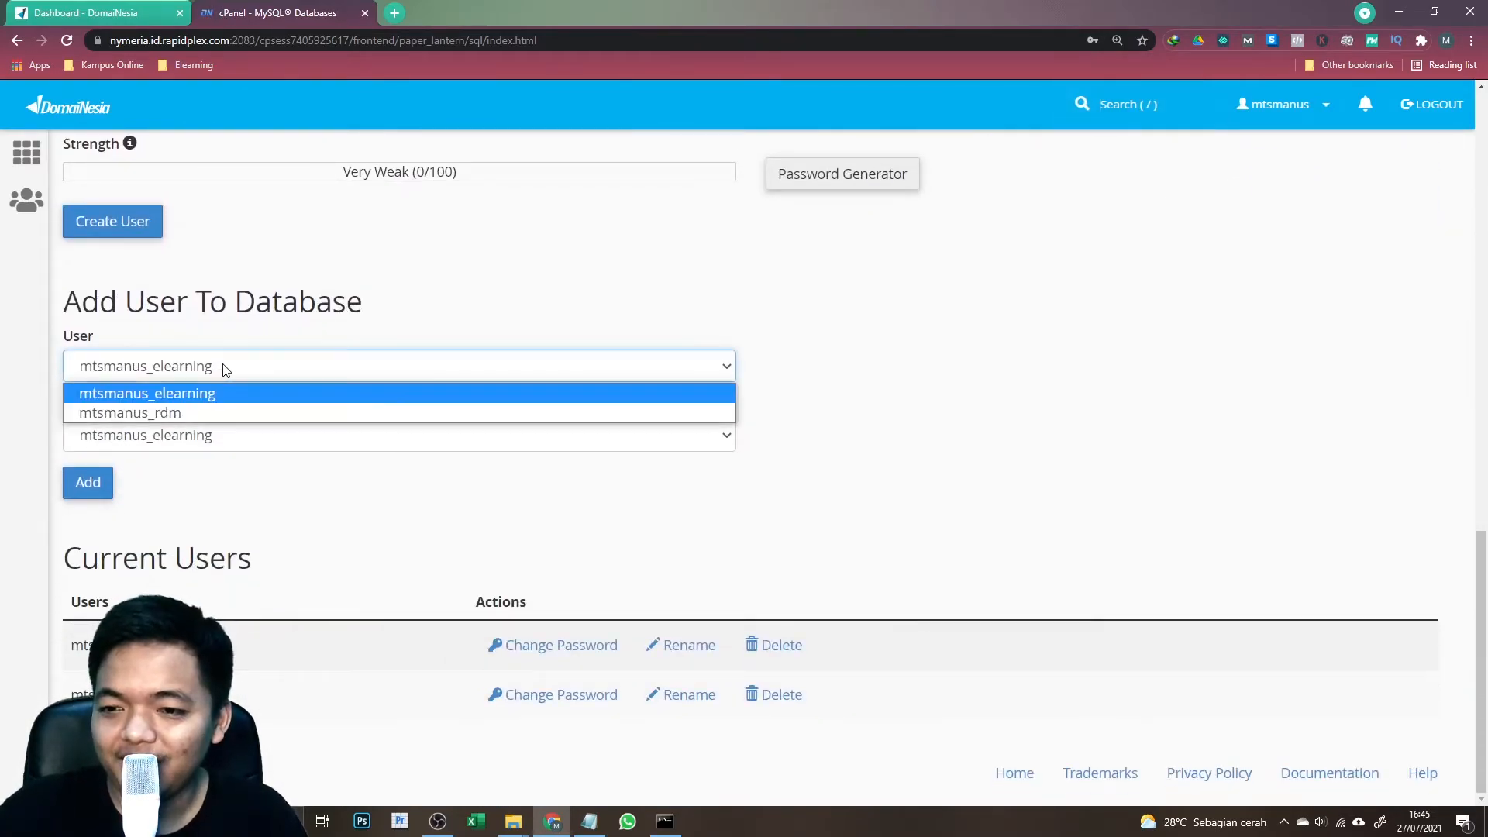
left_click(211, 412)
left_click(220, 438)
left_click(184, 480)
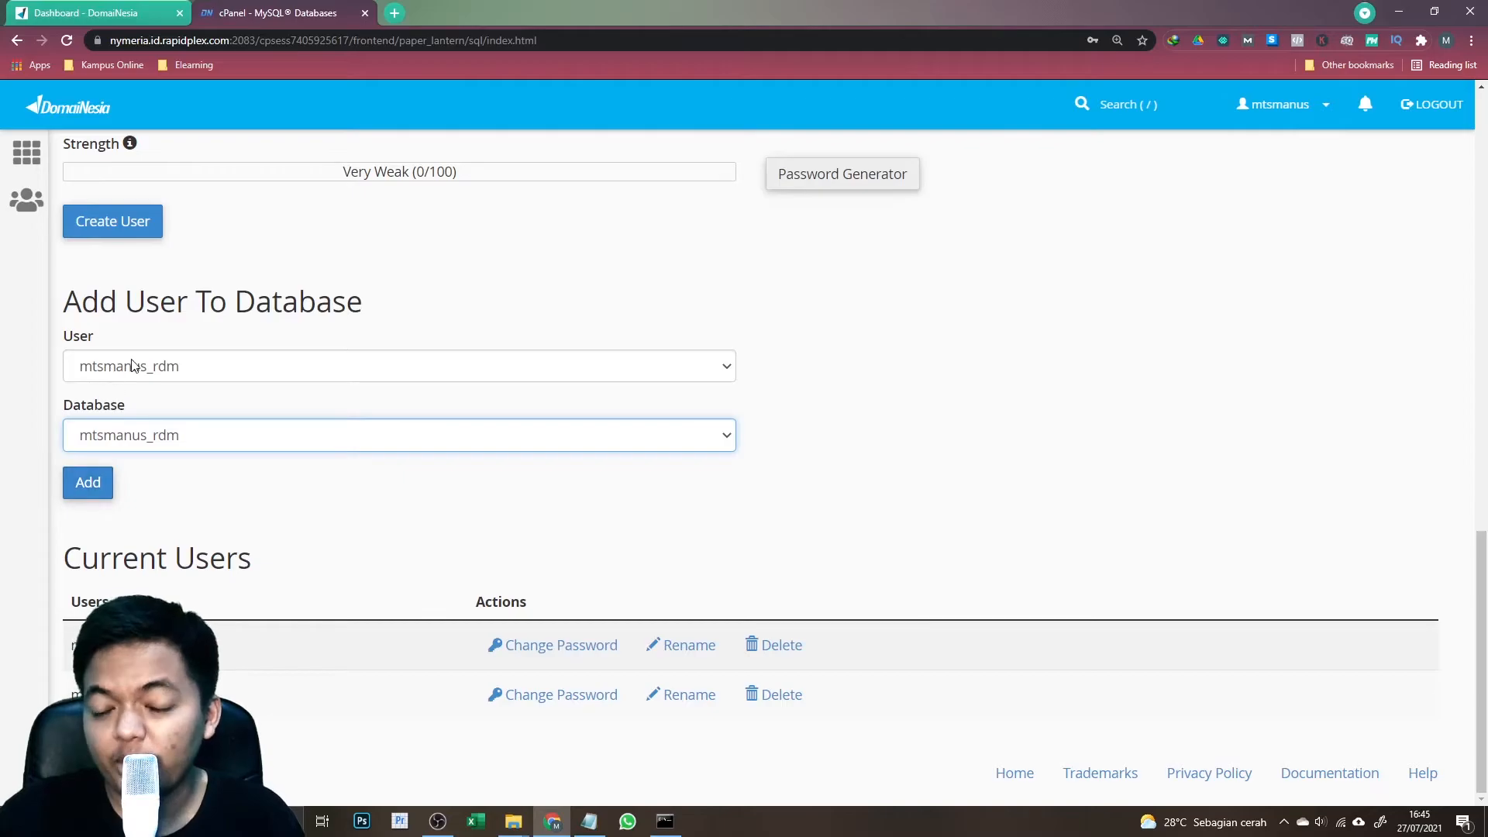
left_click(147, 373)
left_click(151, 376)
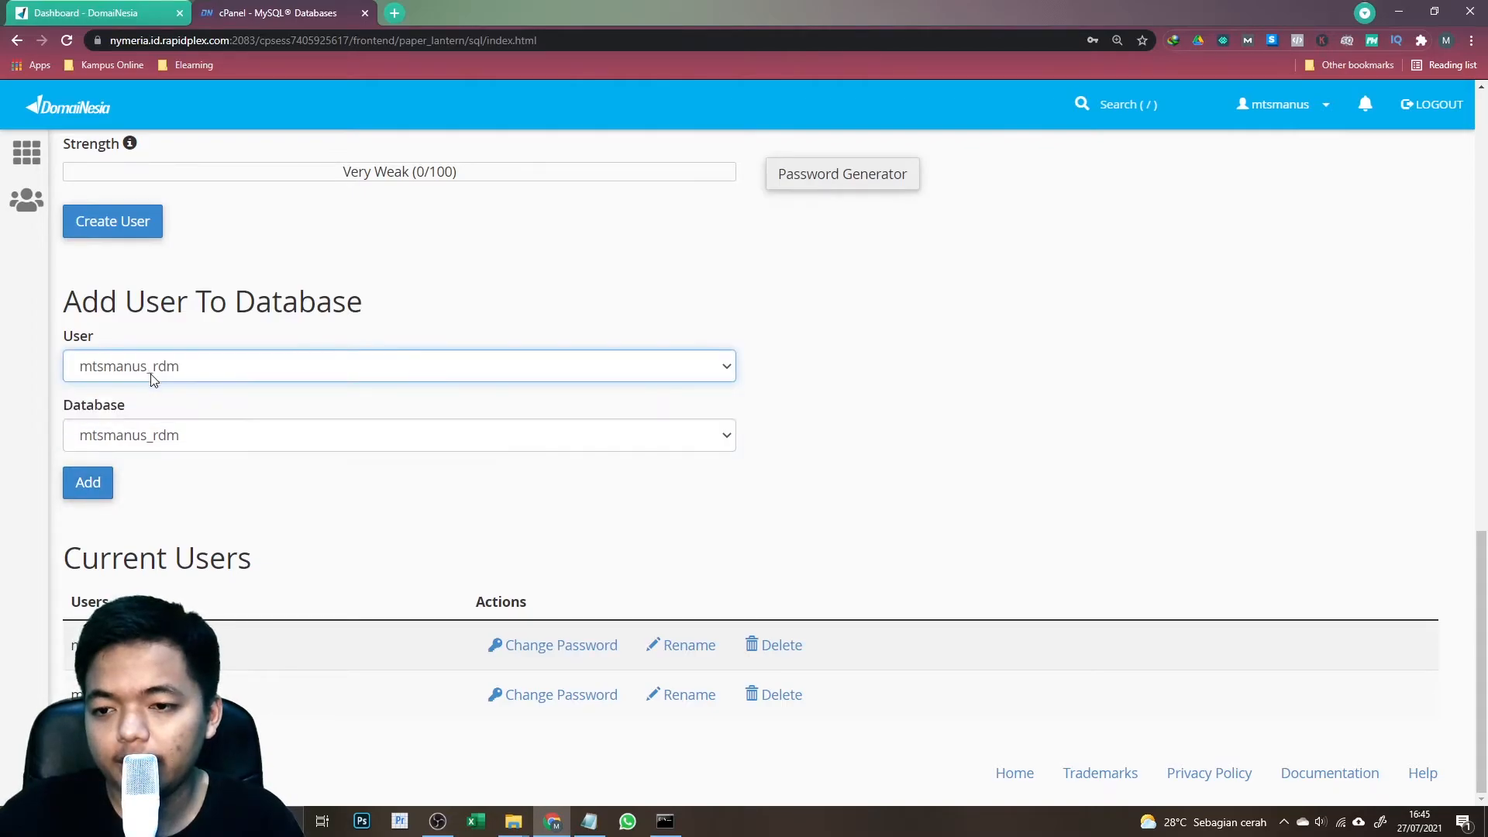
left_click(87, 483)
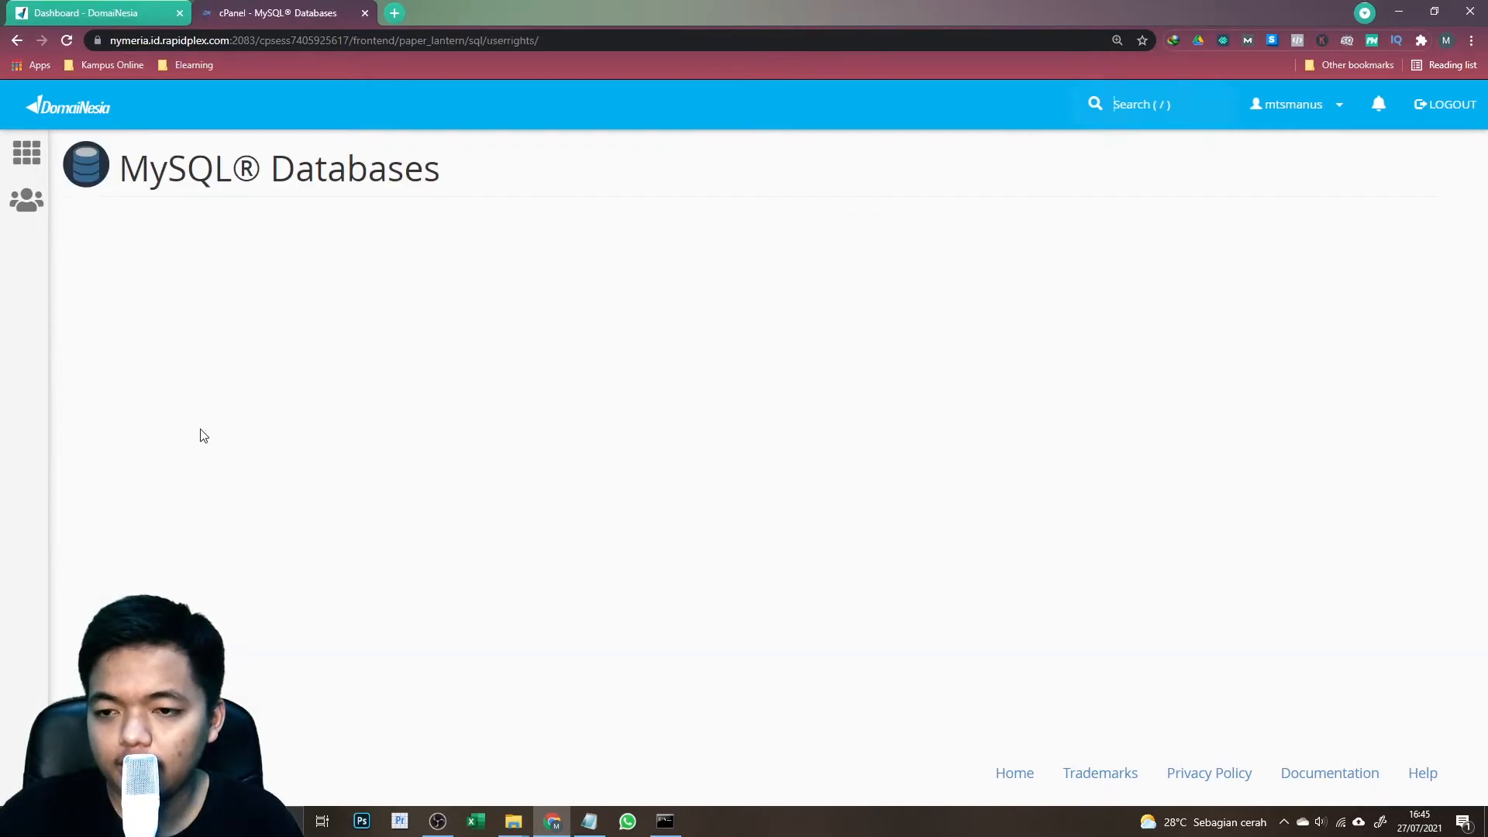
- Grant mtsmanus_rdm all privileges on the mtsmanus_rdm database and save the changes
left_click(75, 341)
scroll(170, 412, "down", 3)
left_click(144, 660)
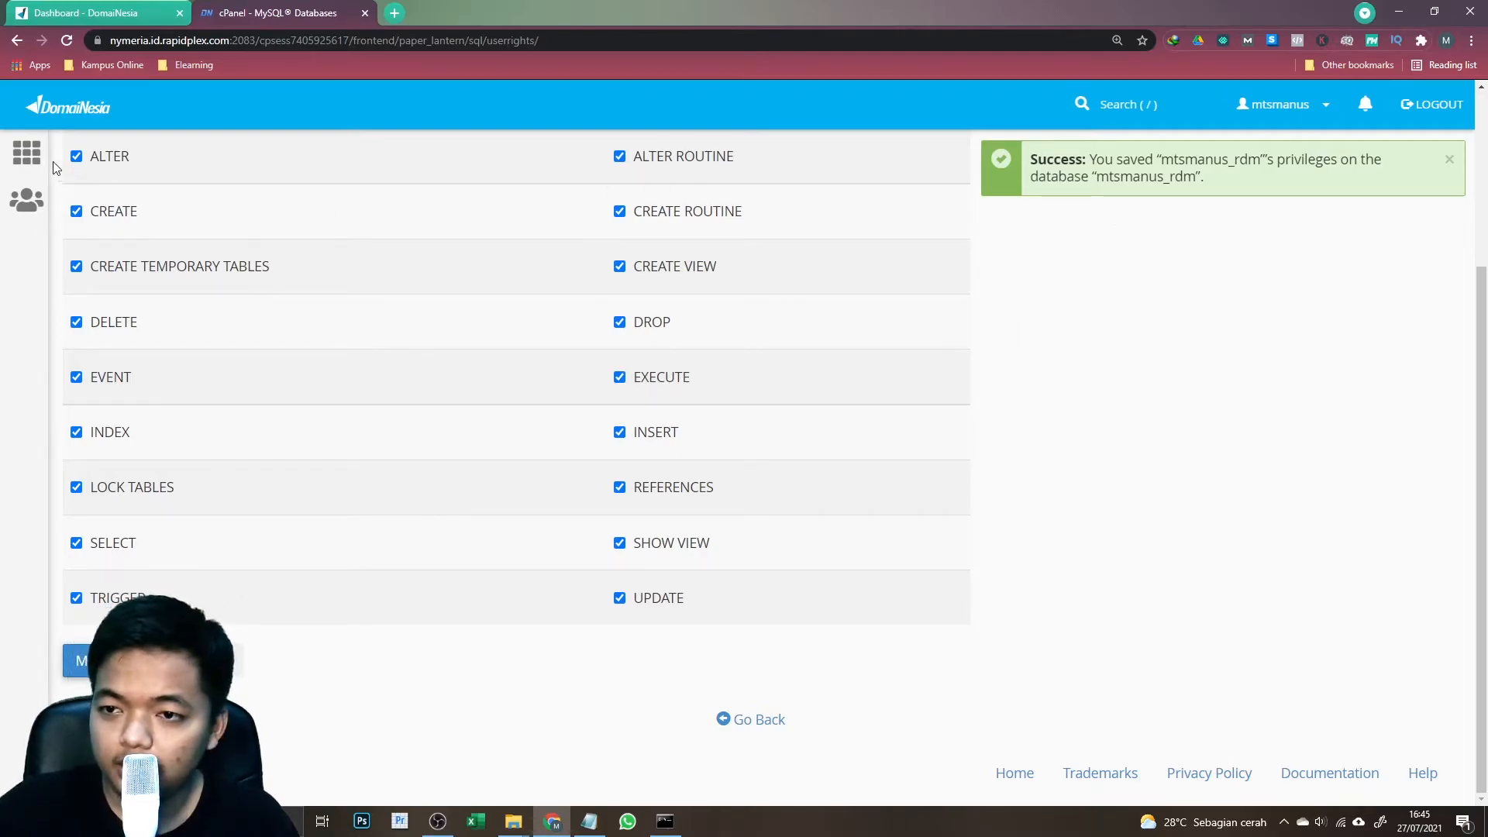
- Open File Manager from the cPanel home page and enter the rdm.mtsmanusaja.sch.id folder
left_click(26, 155)
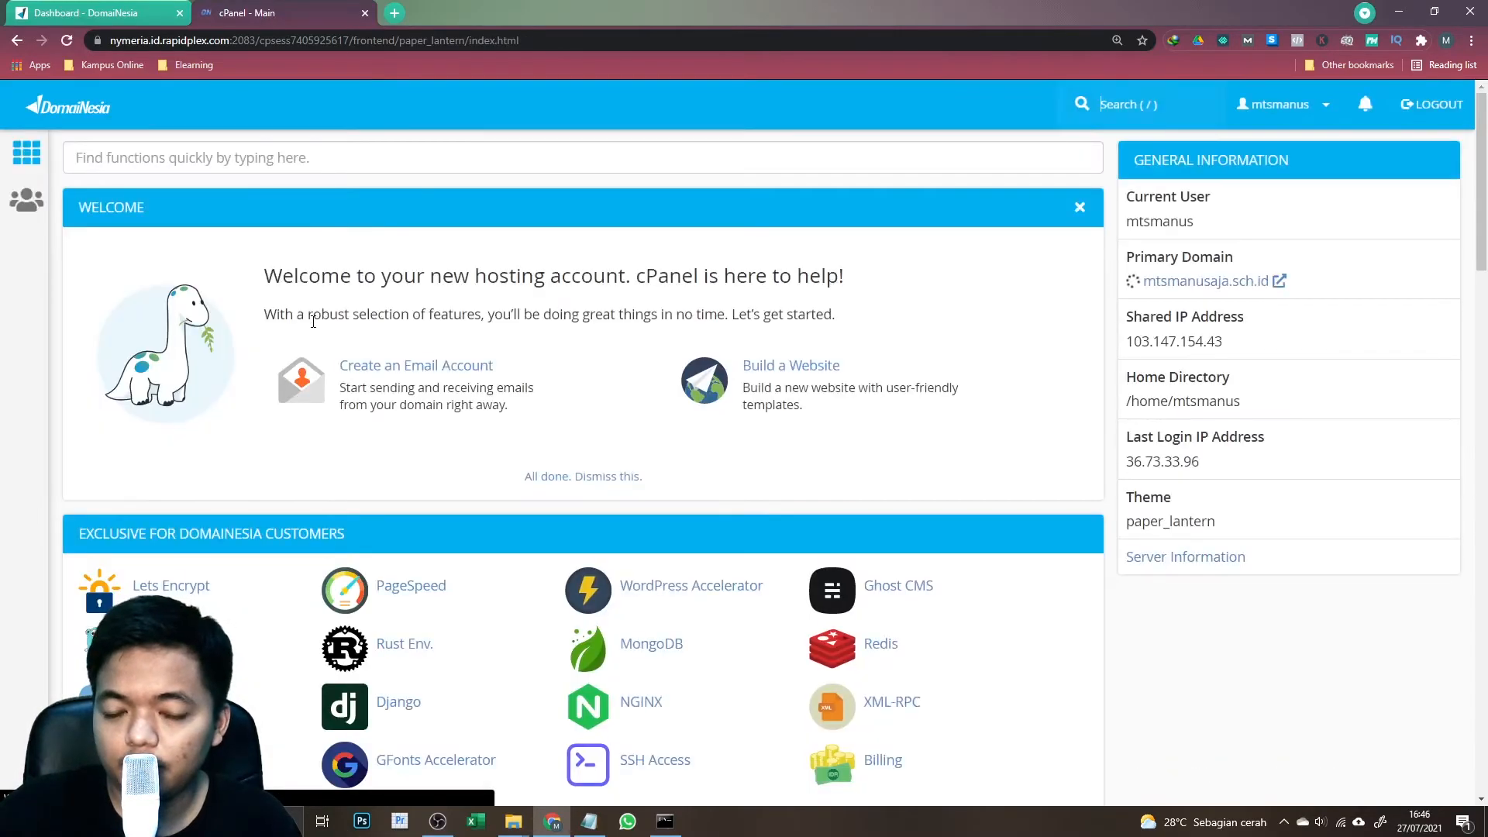
scroll(375, 398, "down", 8)
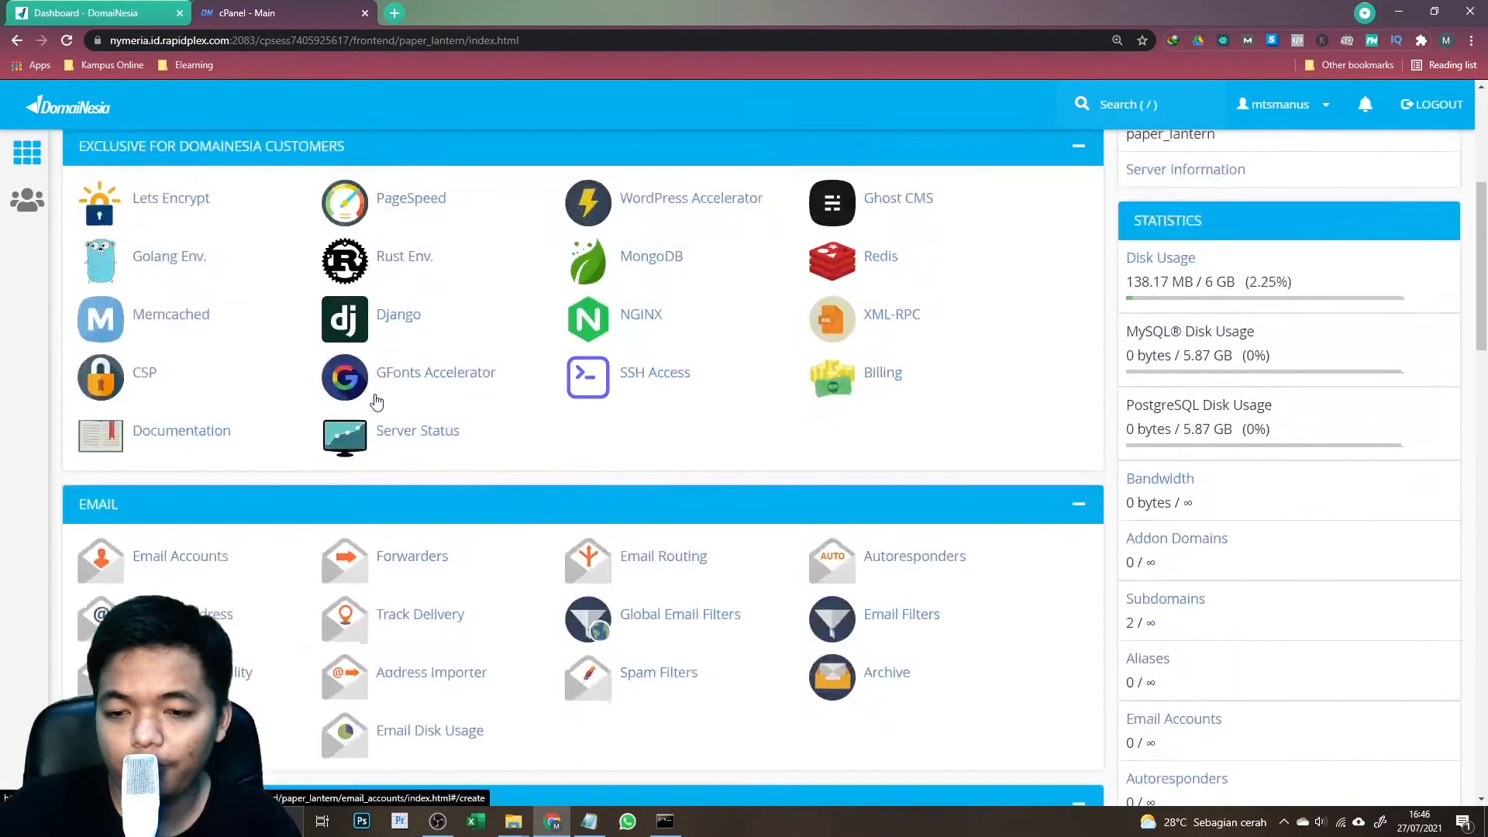
scroll(375, 398, "down", 4)
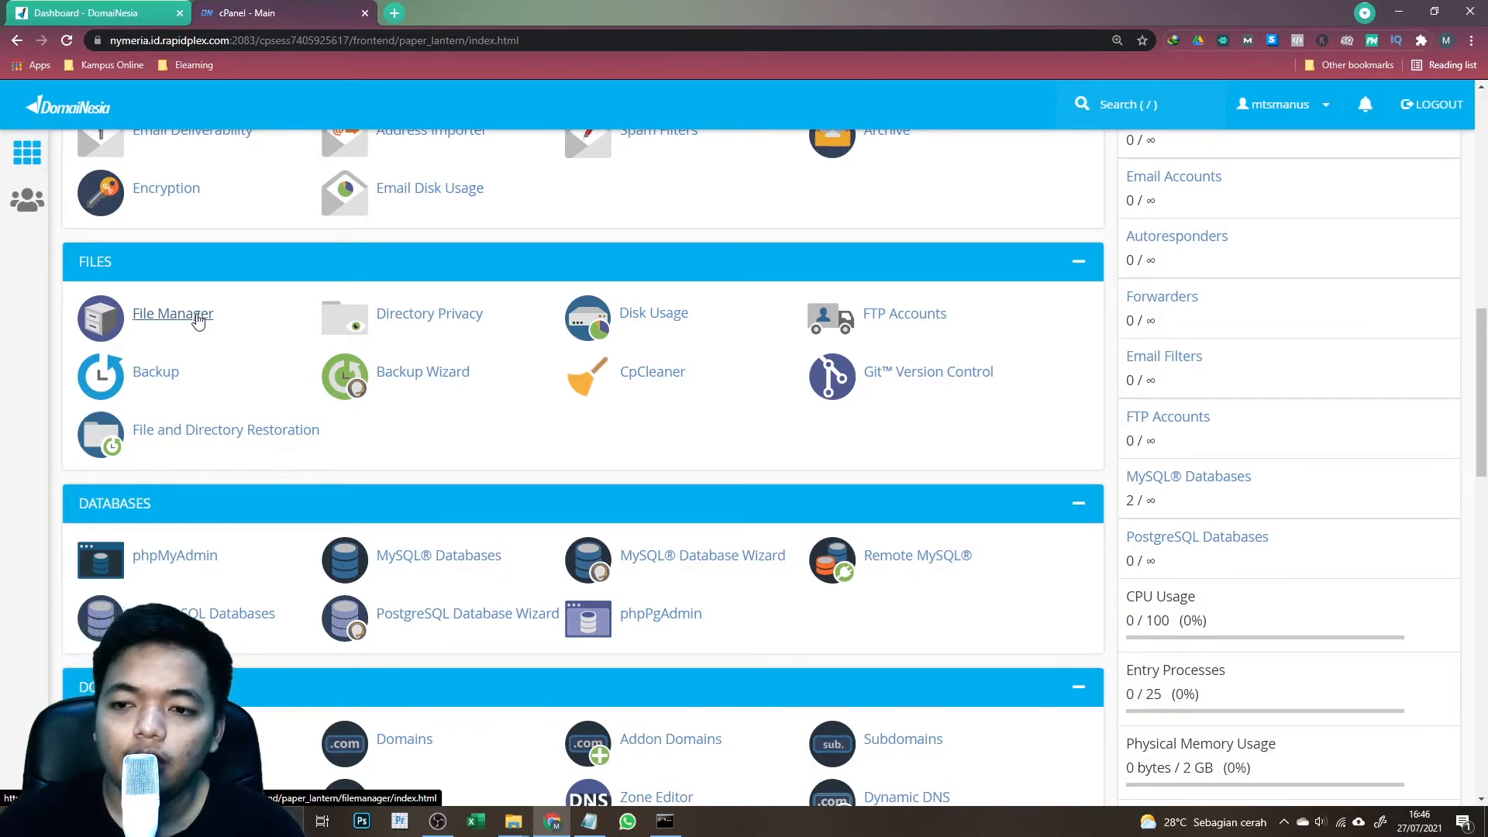
scroll(225, 355, "up", 3)
left_click(167, 549)
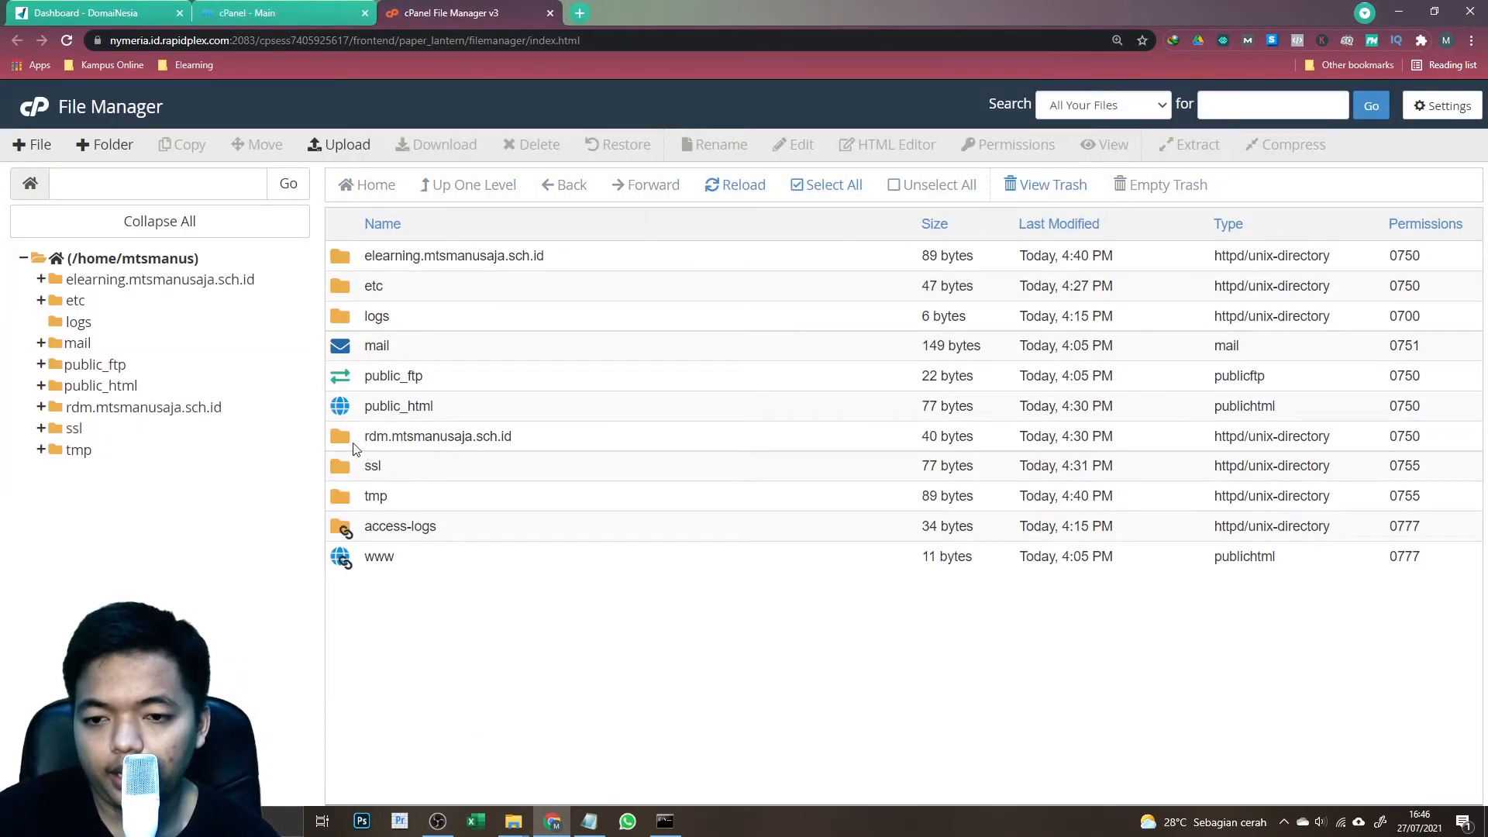
double_click(355, 437)
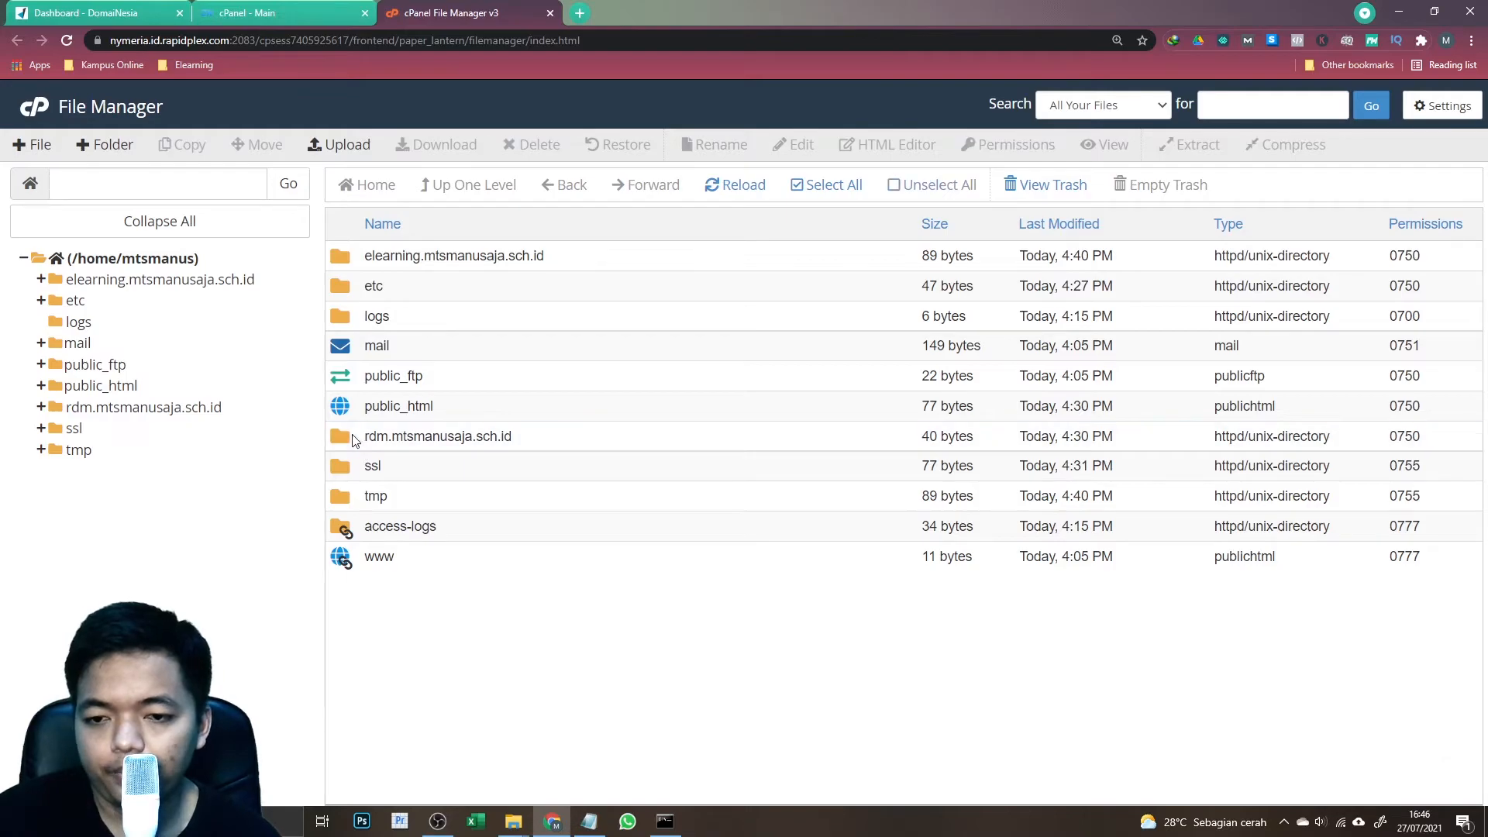
- Move the cgi-bin folder in rdm.mtsmanusaja.sch.id to the trash
left_click(372, 257)
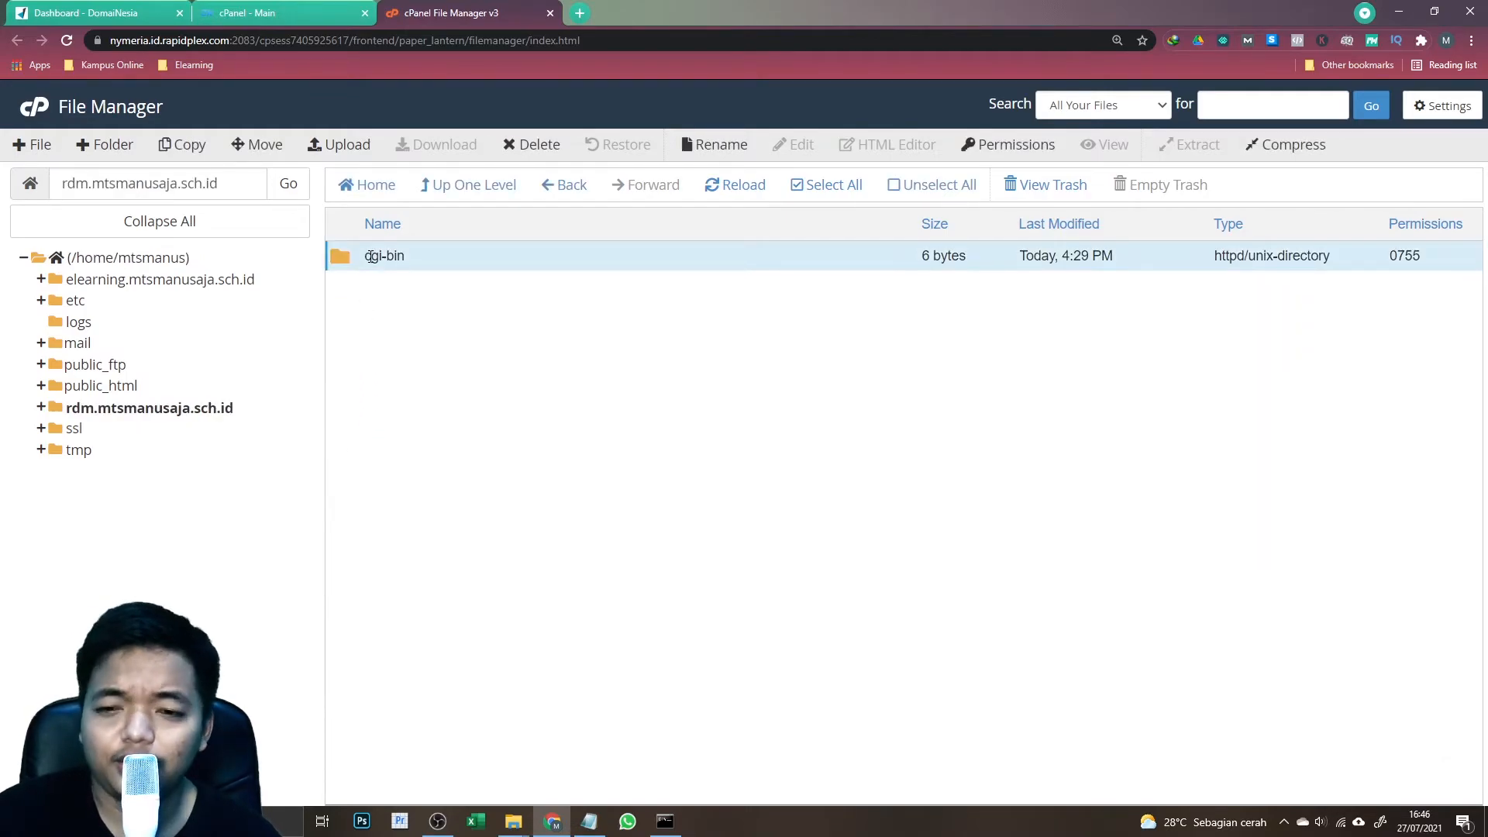
left_click(535, 146)
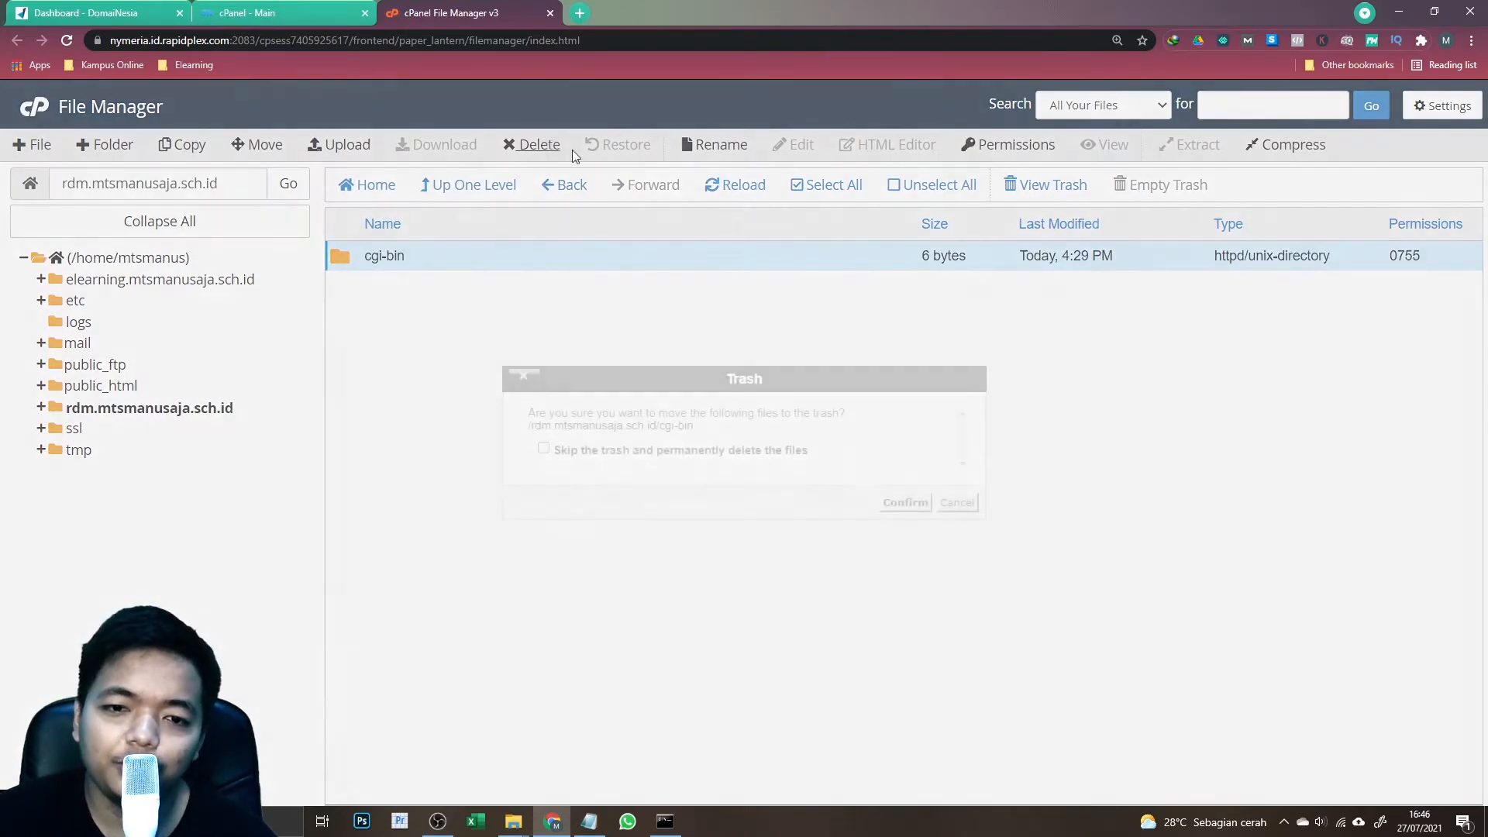
left_click(897, 506)
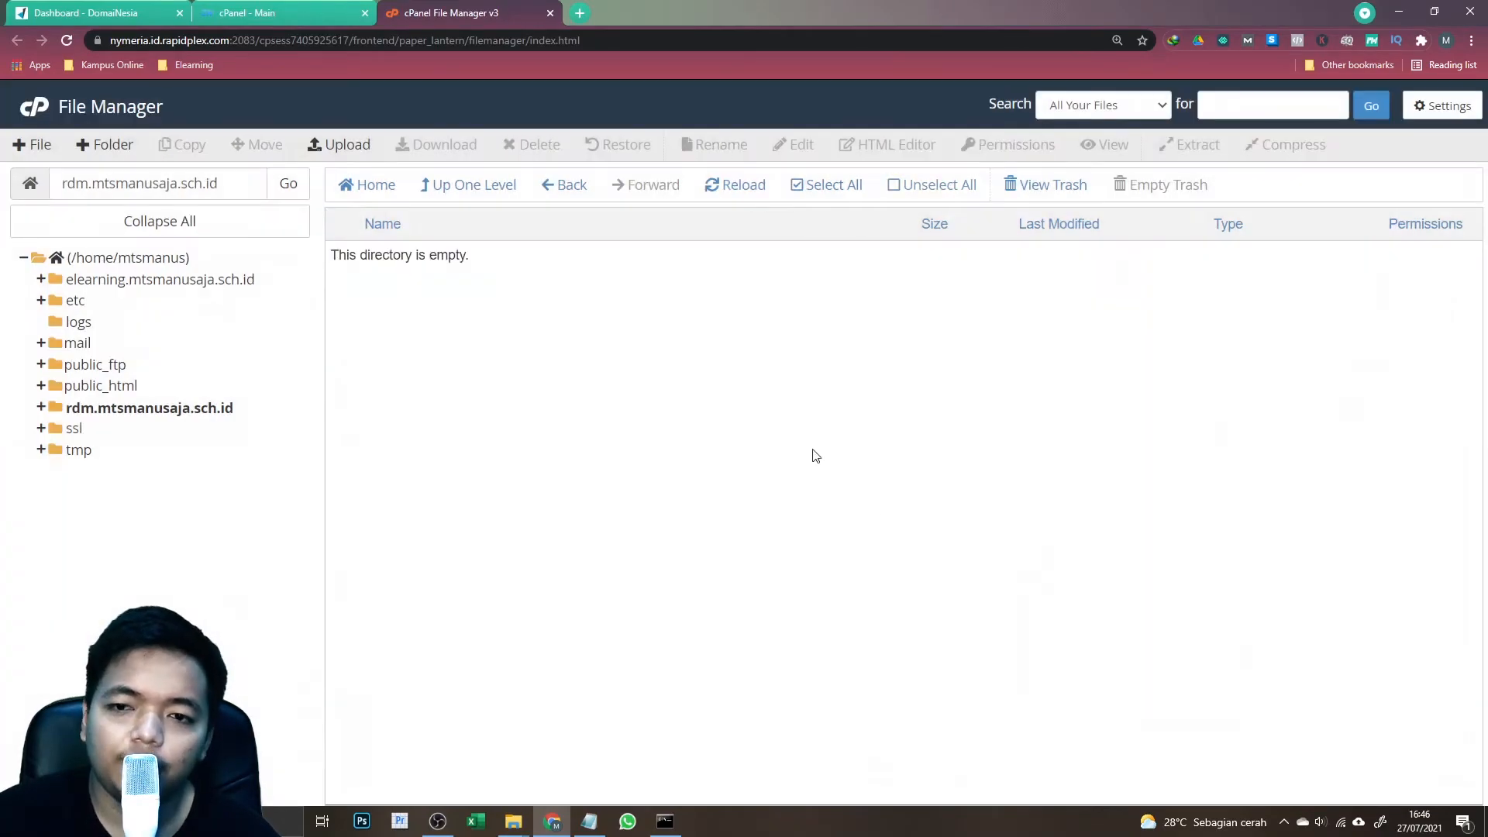
- Upload RDMhosting.zip from the local MTS Maarif NU Jatilawang folder's RDM subfolder to rdm.mtsmanusaja.sch.id and return to the file list
left_click(341, 145)
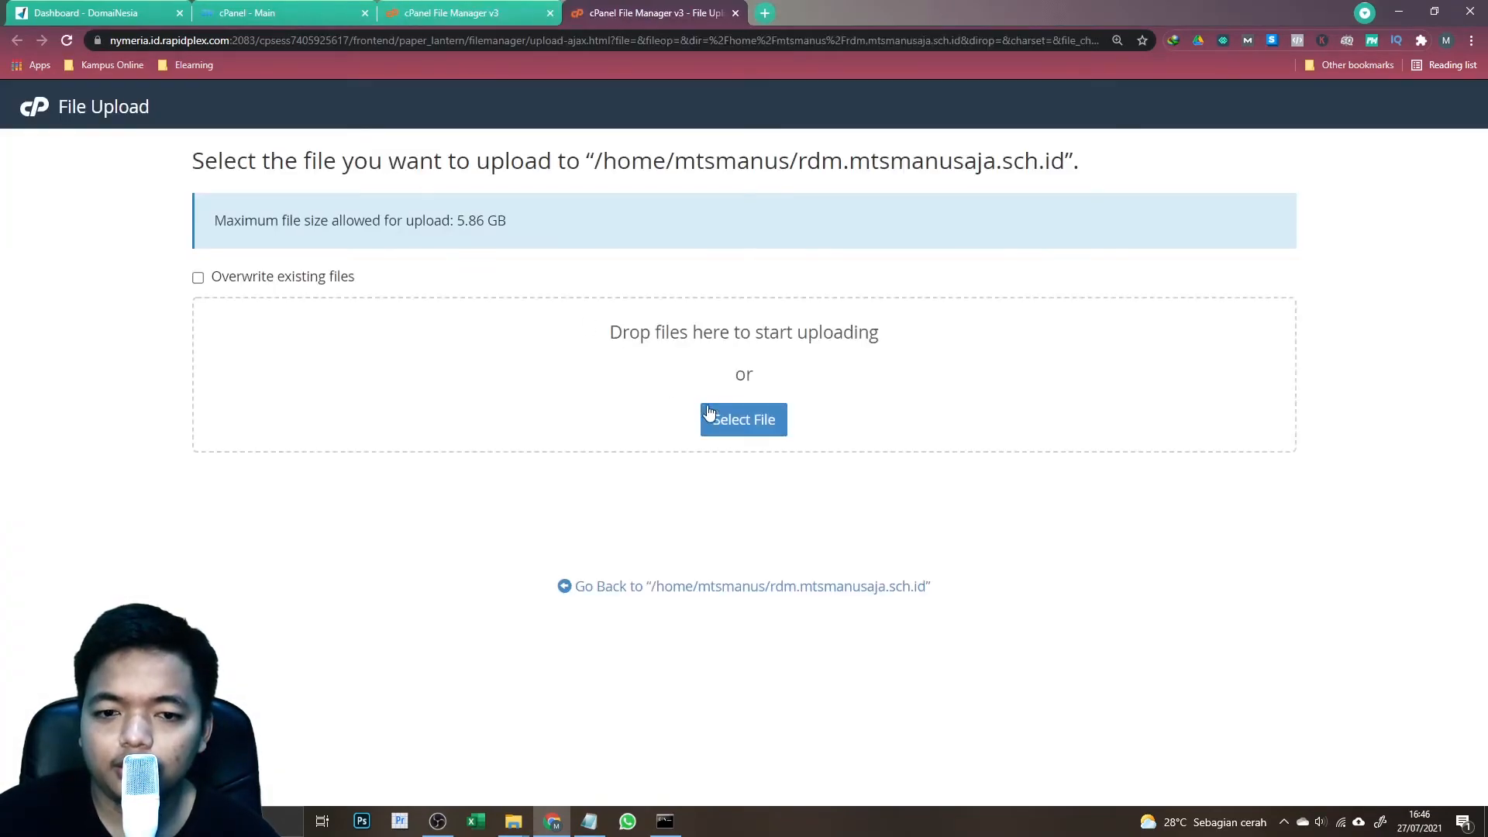
left_click(734, 423)
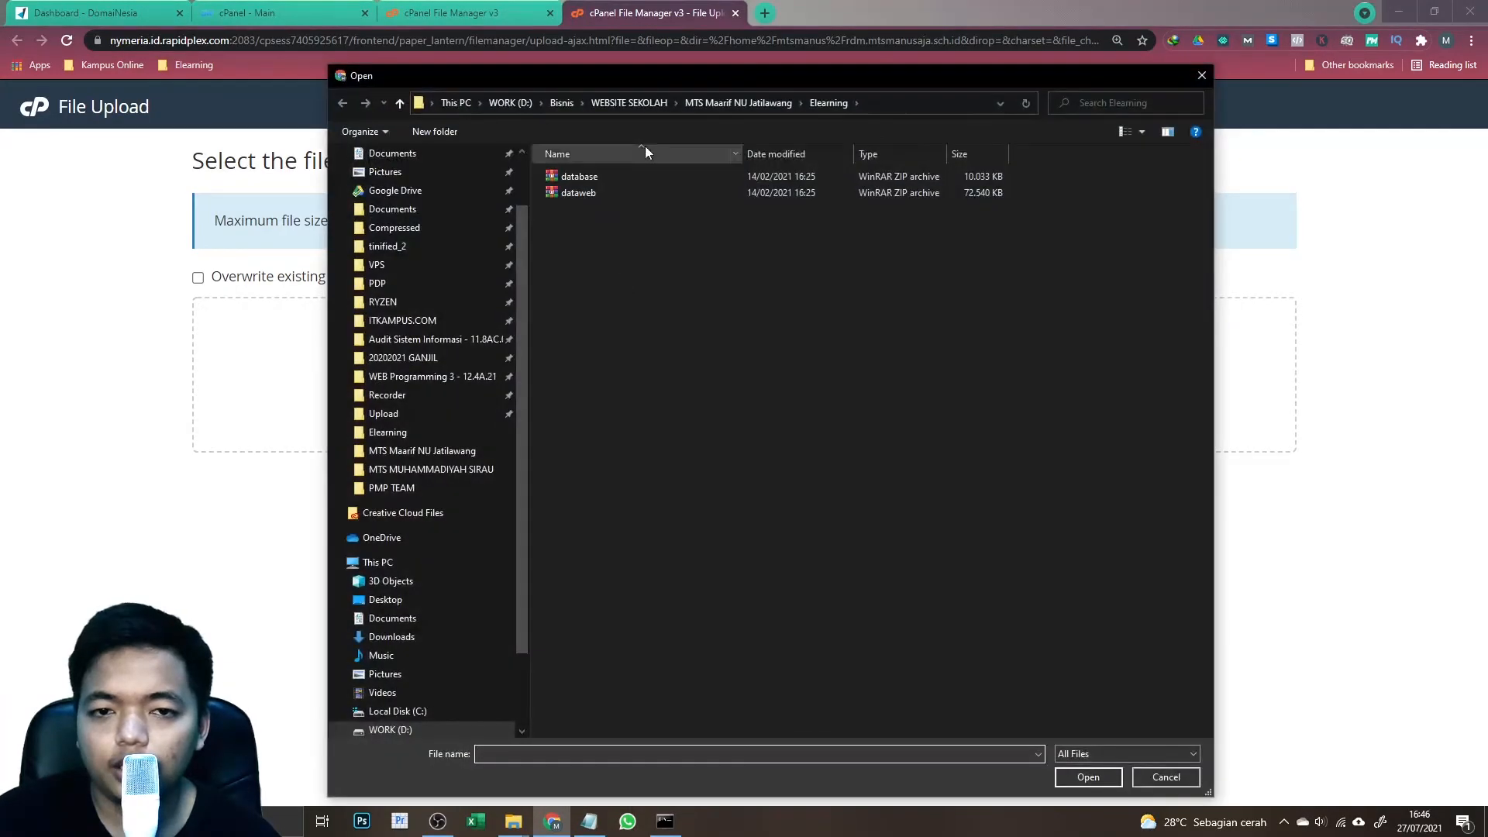
left_click(698, 109)
double_click(646, 203)
left_click(602, 179)
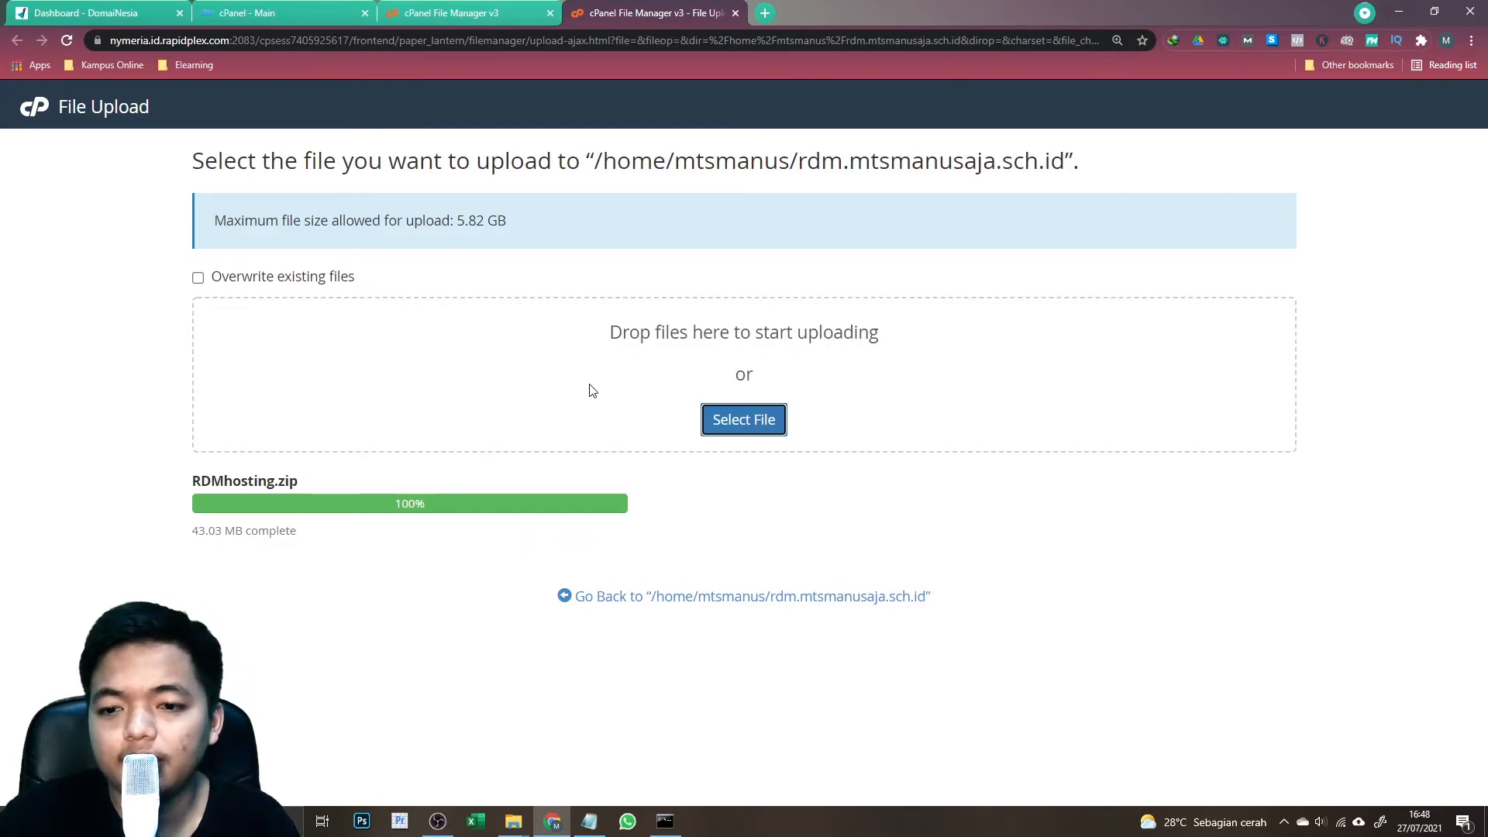
left_click(713, 593)
- Extract RDMhosting.zip into /rdm.mtsmanusaja.sch.id and close the extraction results
left_click(467, 263)
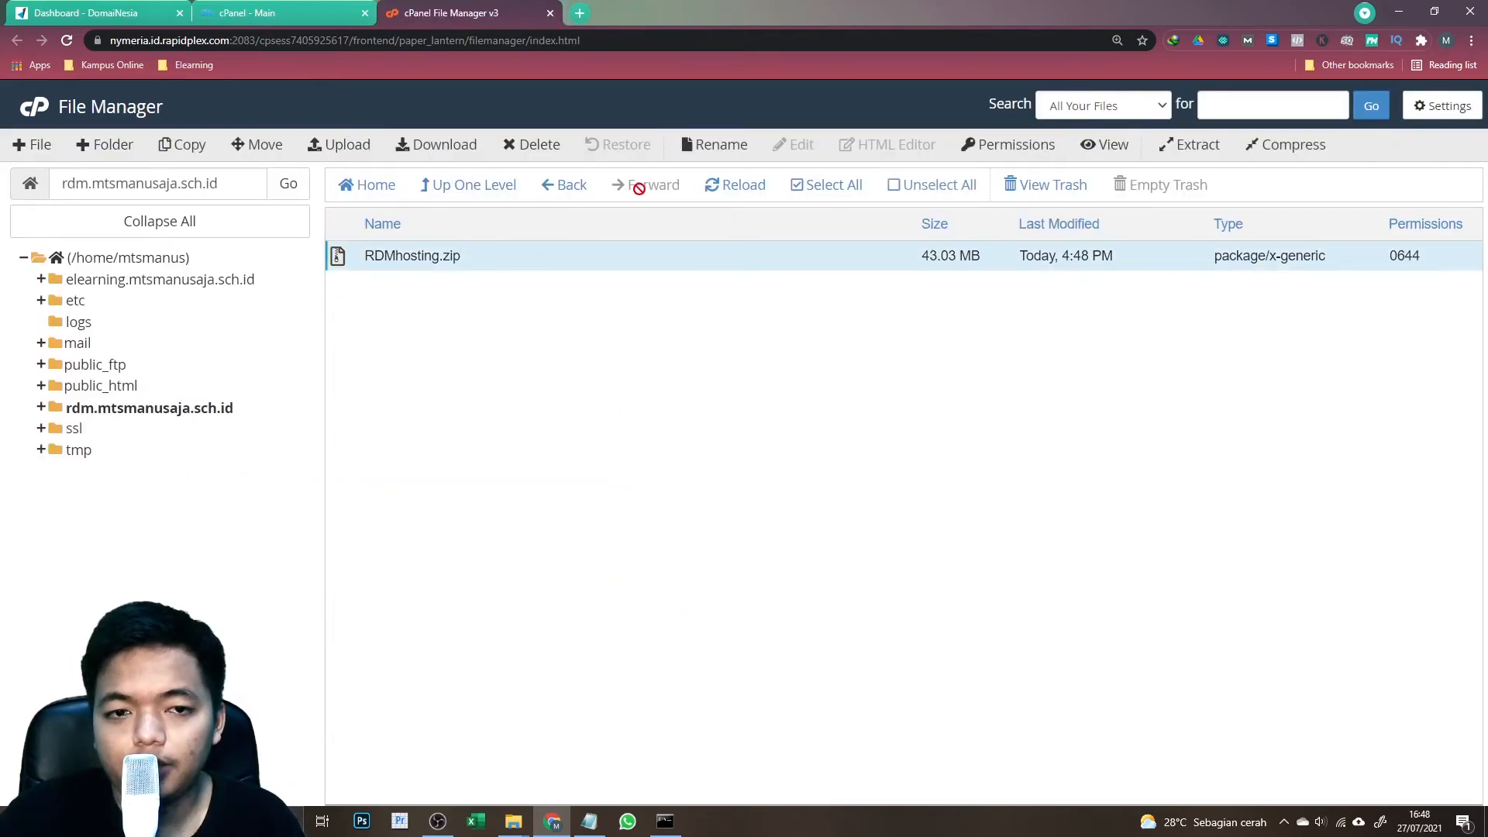
left_click(1189, 145)
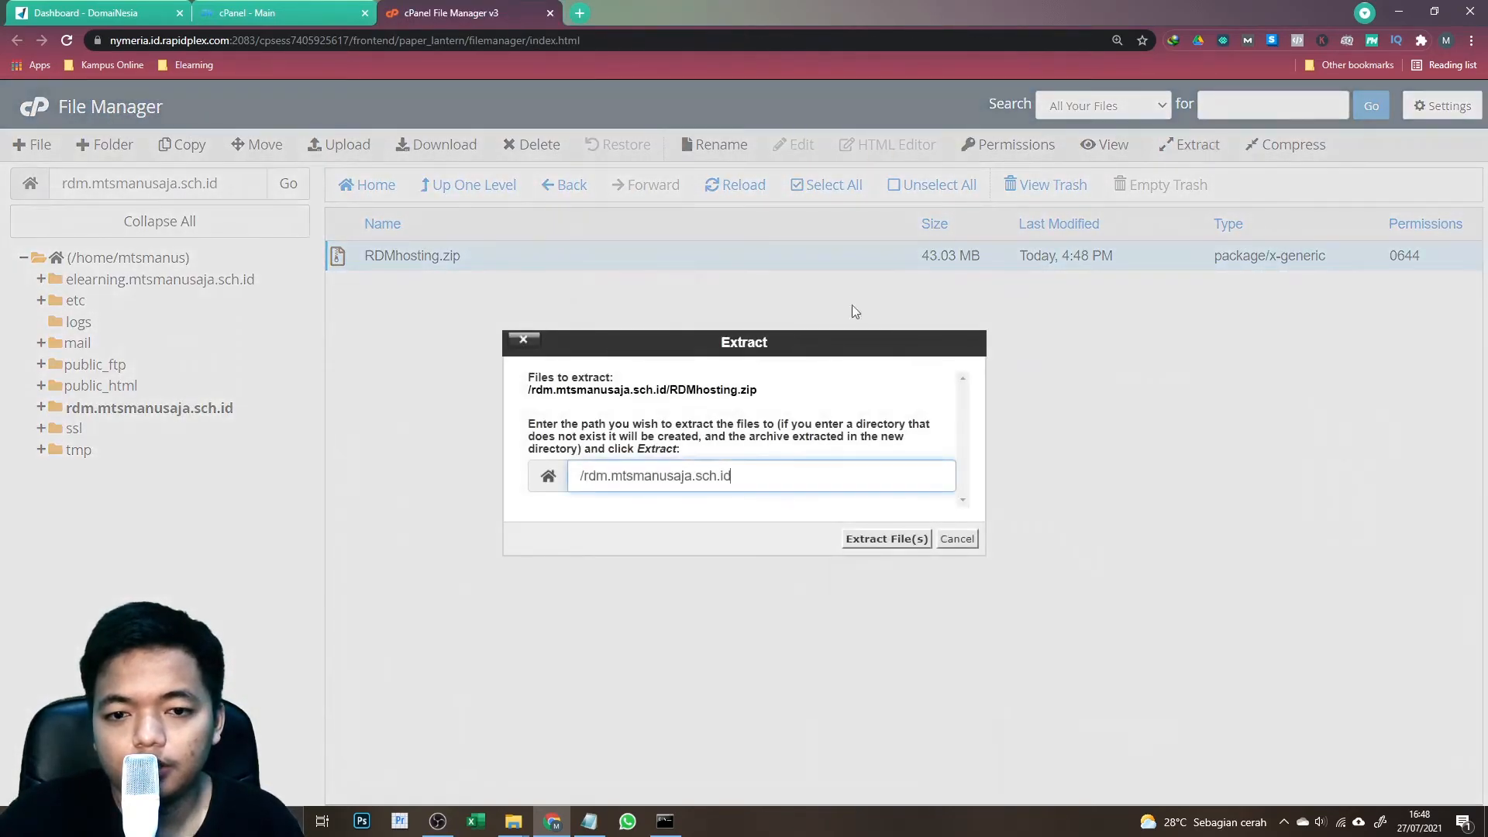
left_click(890, 542)
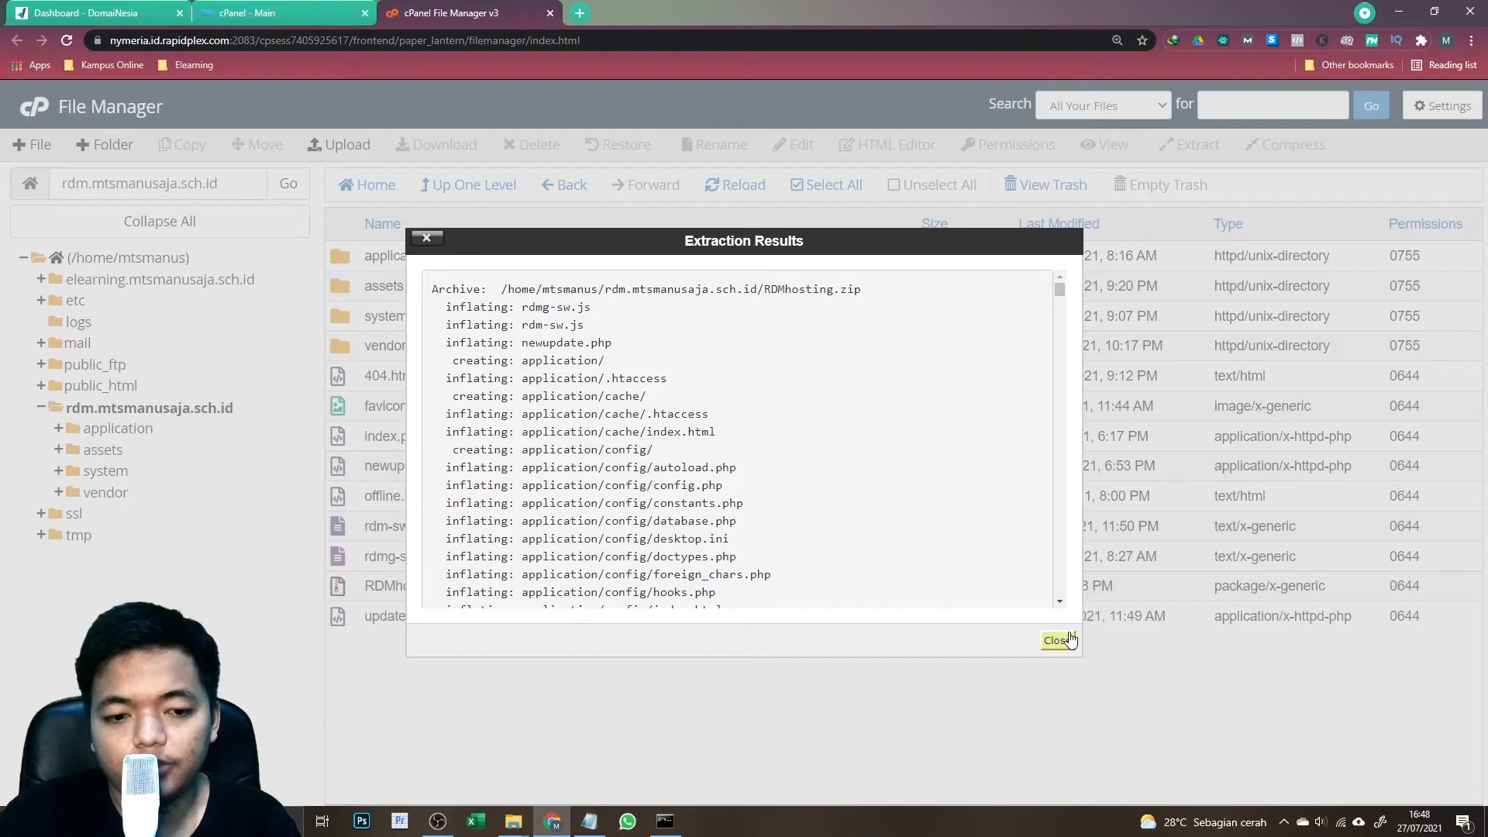
left_click(1067, 639)
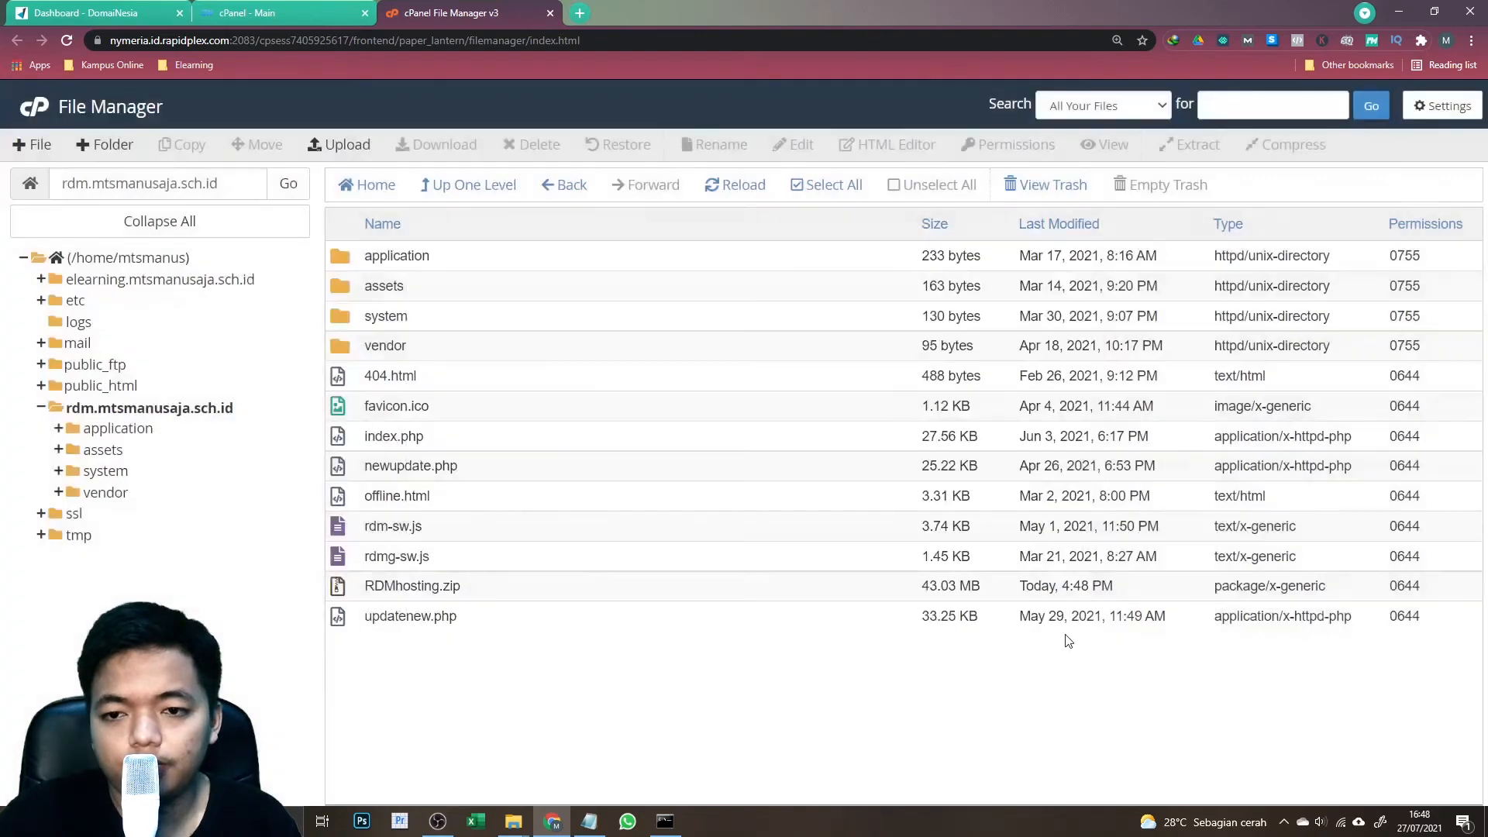
- Permanently delete RDMhosting.zip from the rdm.mtsmanusaja.sch.id folder, skipping the trash
left_click(356, 589)
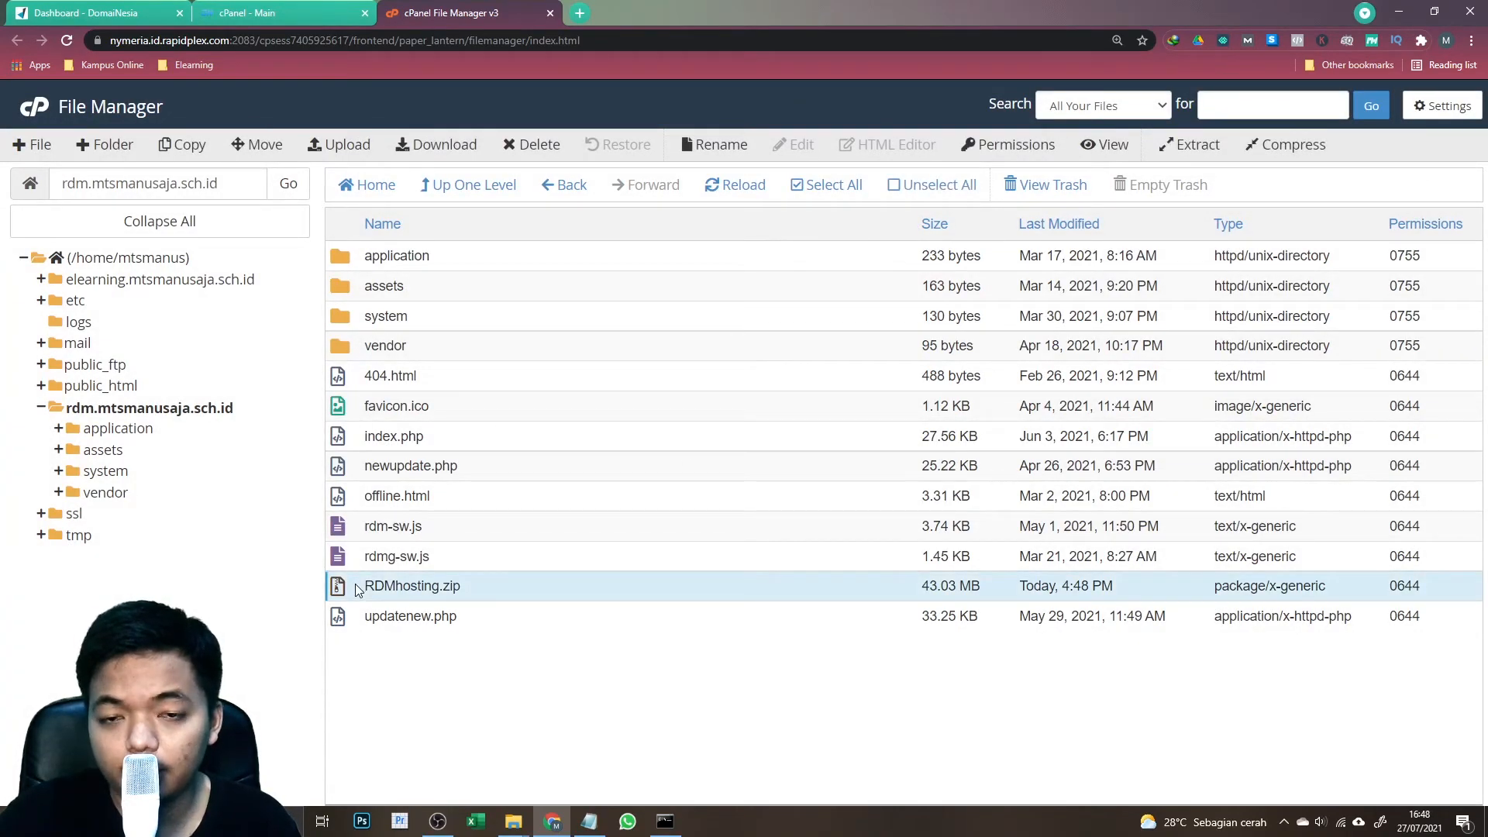
left_click(539, 148)
left_click(544, 448)
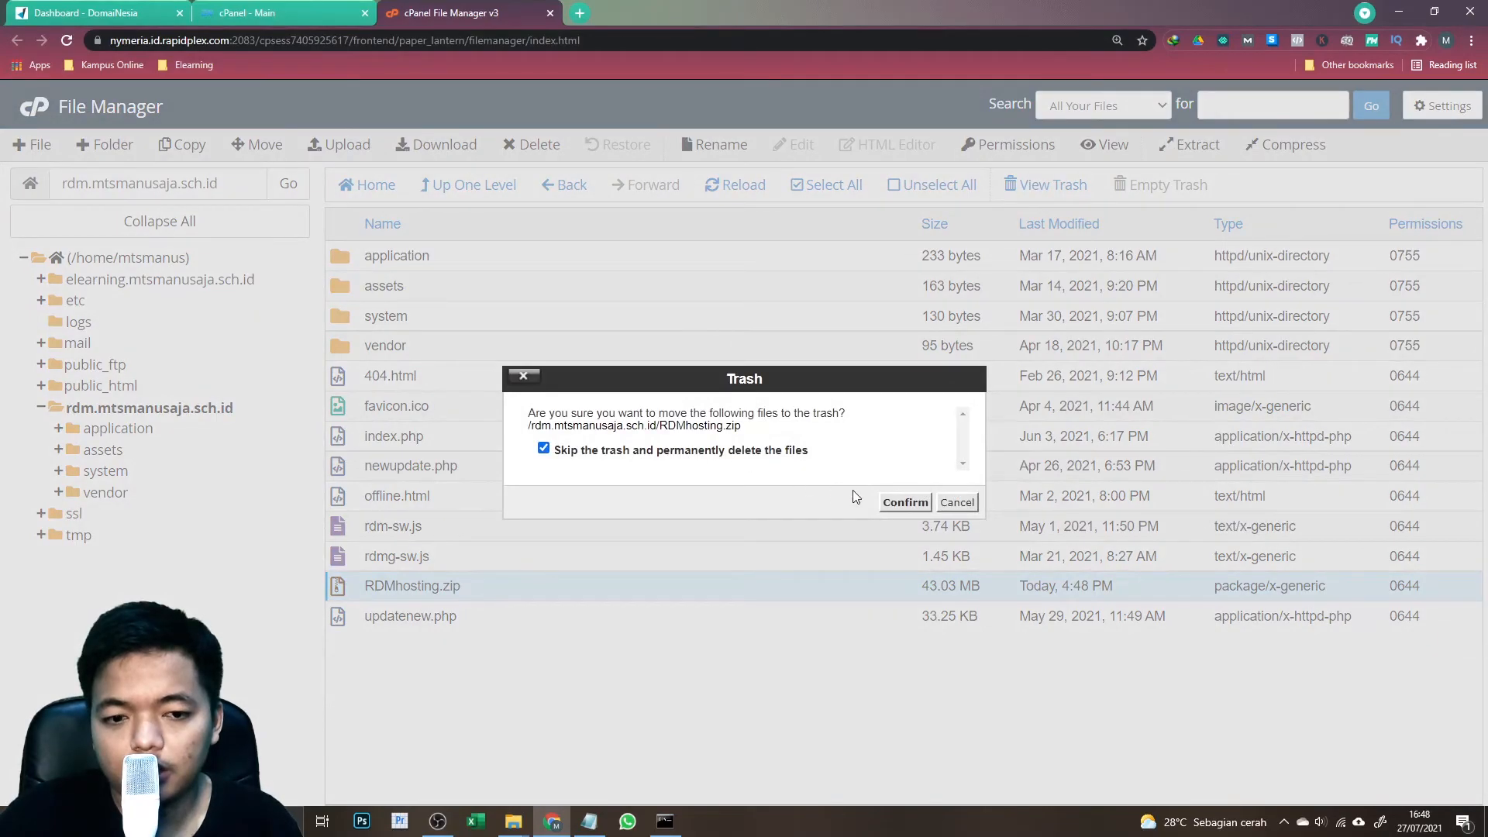
left_click(899, 503)
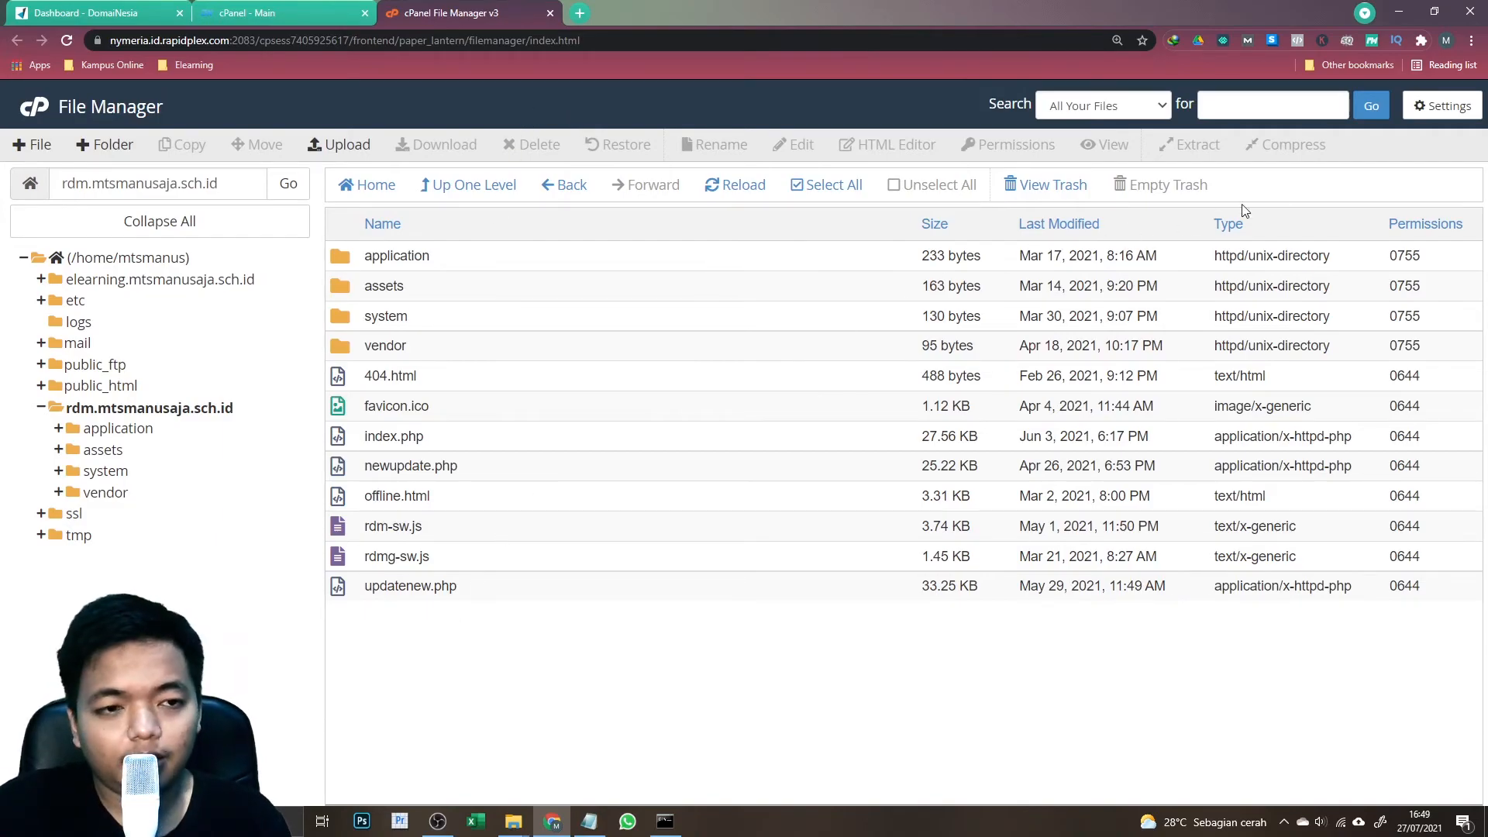
- Turn on Show Hidden Files (dotfiles) in the File Manager preferences and save them
left_click(1440, 107)
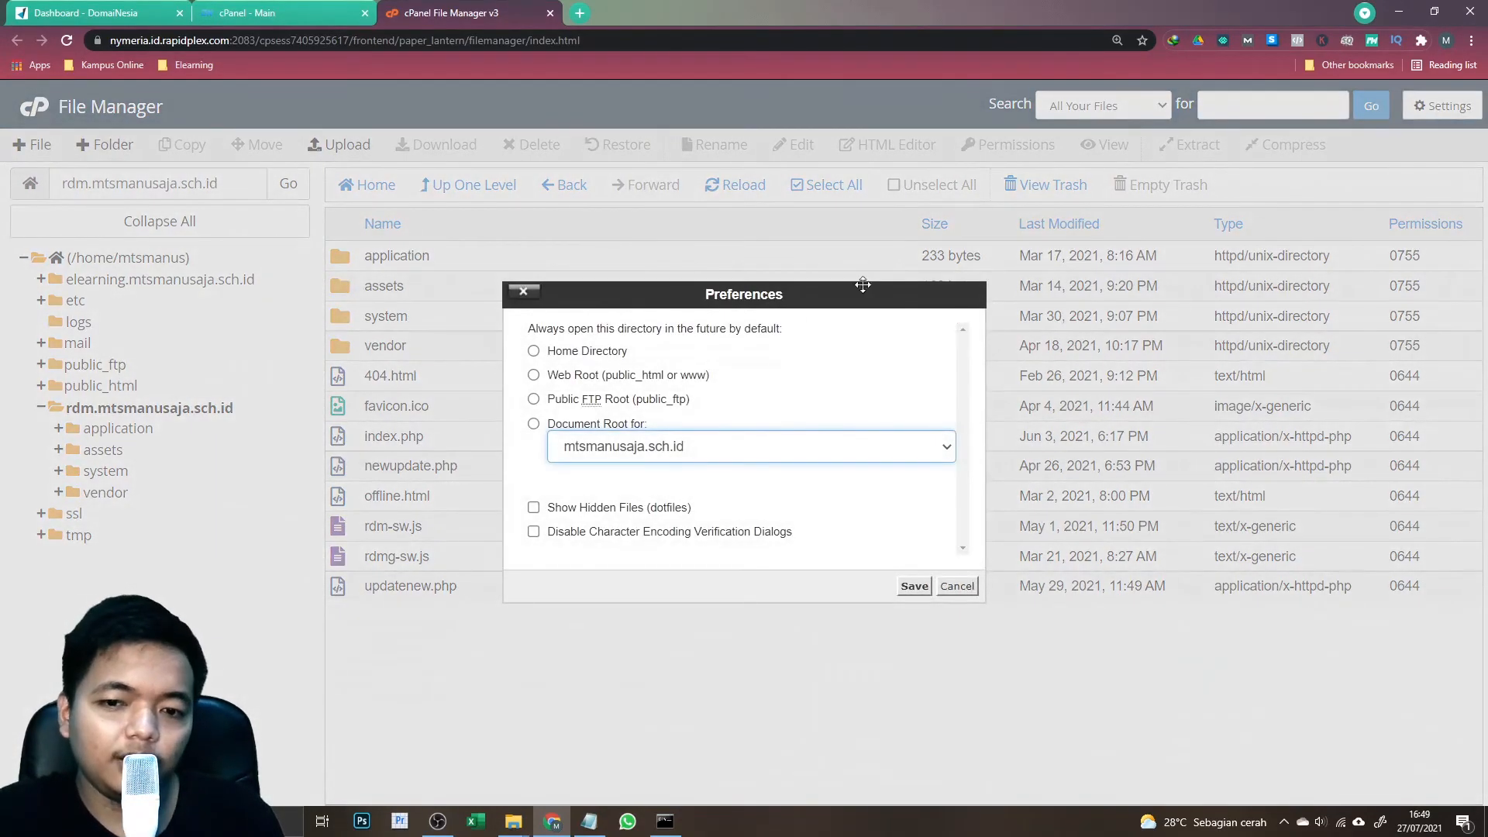
left_click(533, 507)
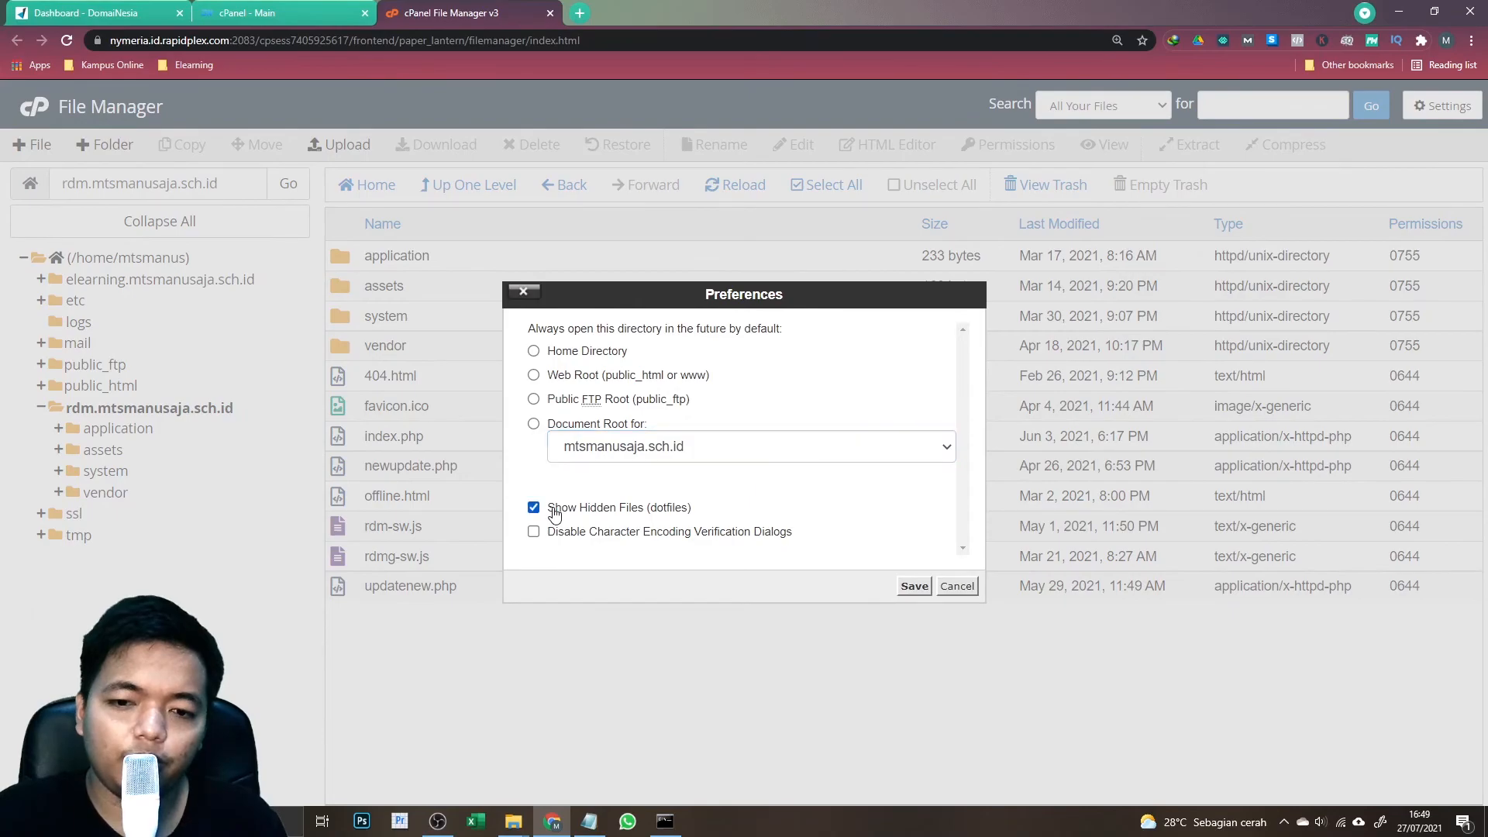
left_click(914, 586)
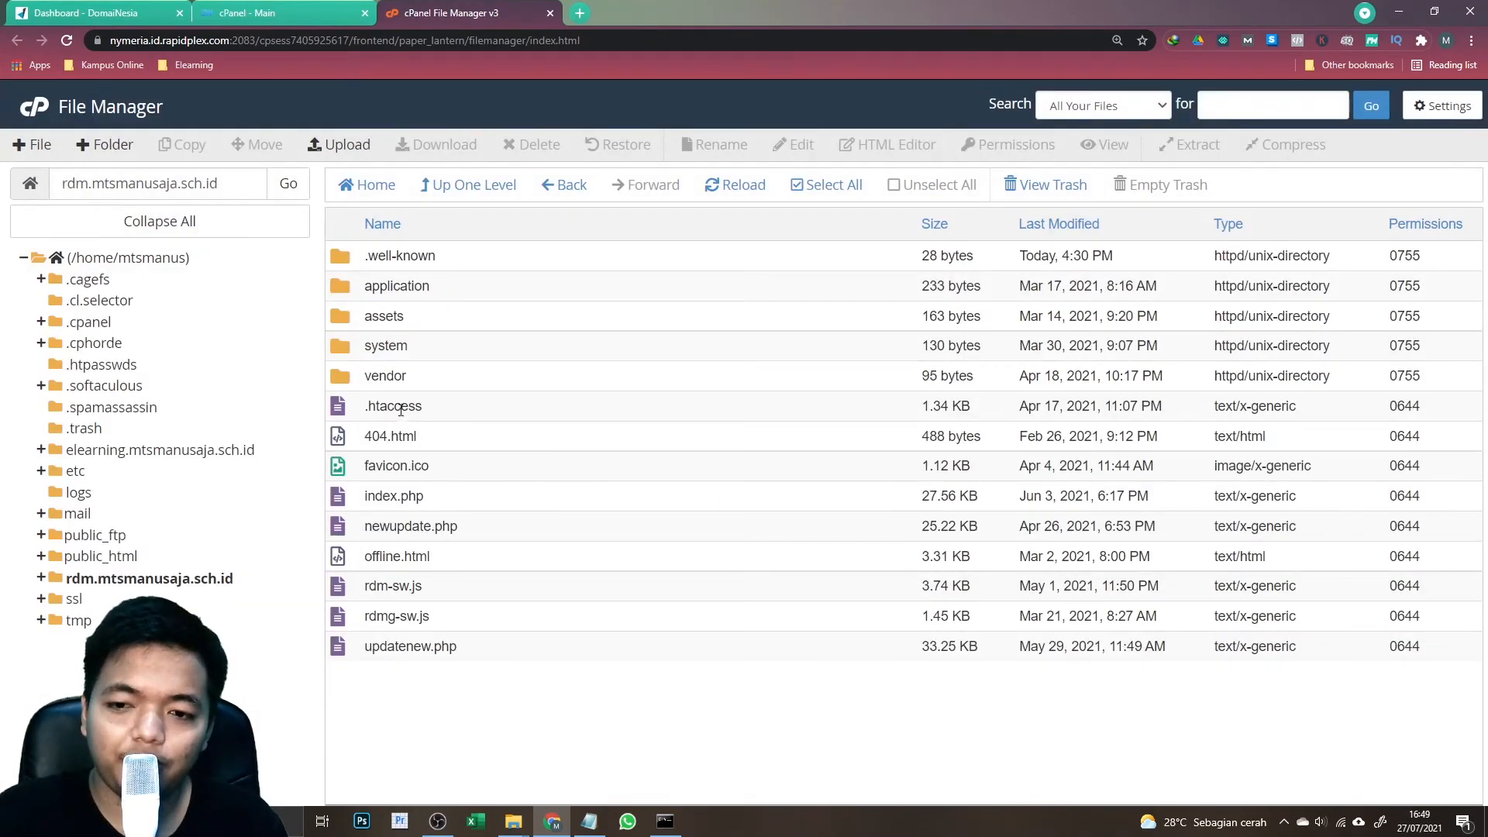
- Open the .htaccess file in rdm.mtsmanusaja.sch.id for editing, accepting the encoding dialog
left_click(402, 408)
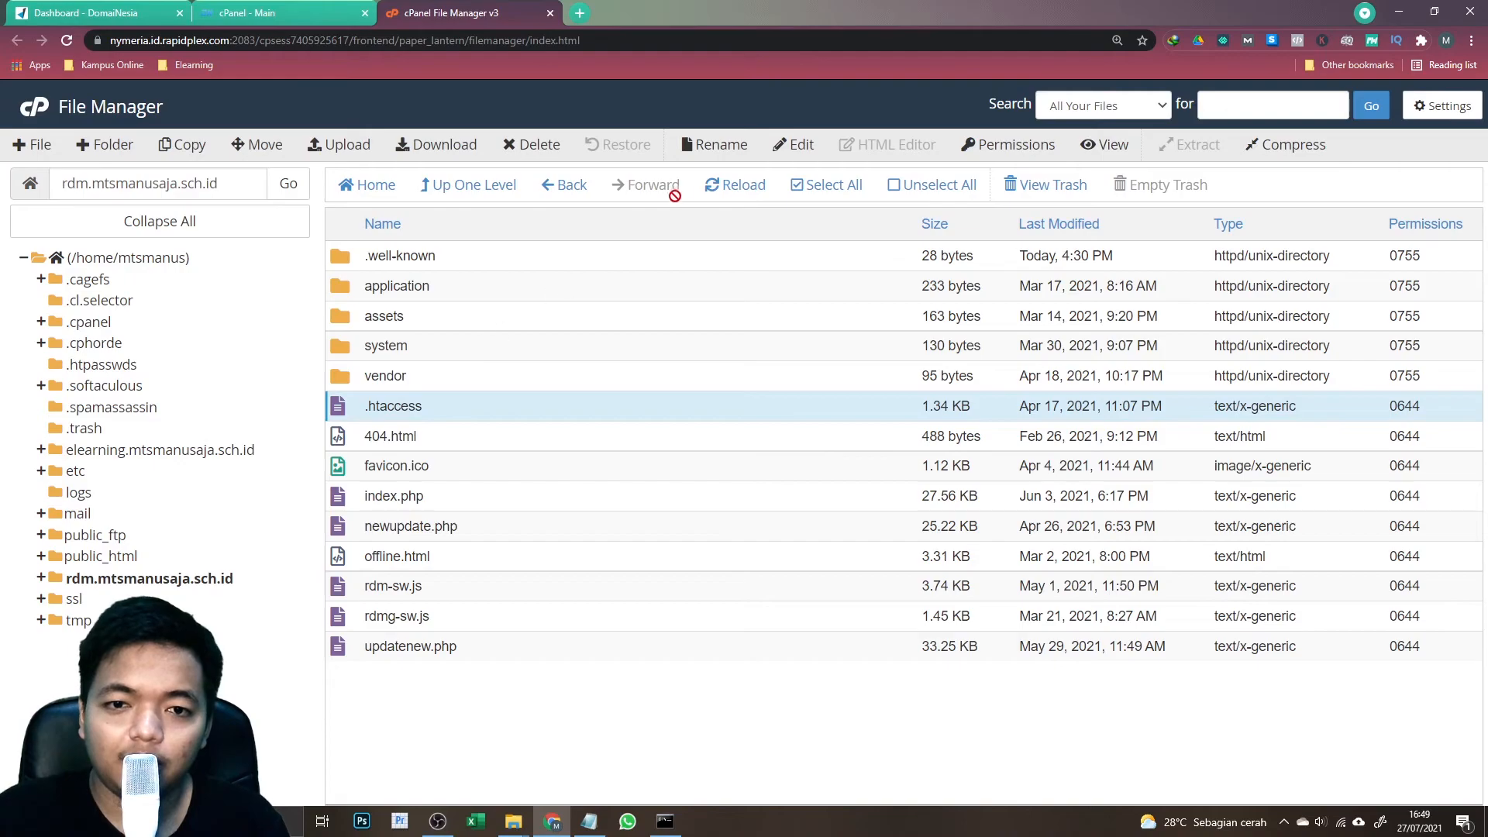
left_click(793, 147)
left_click(916, 591)
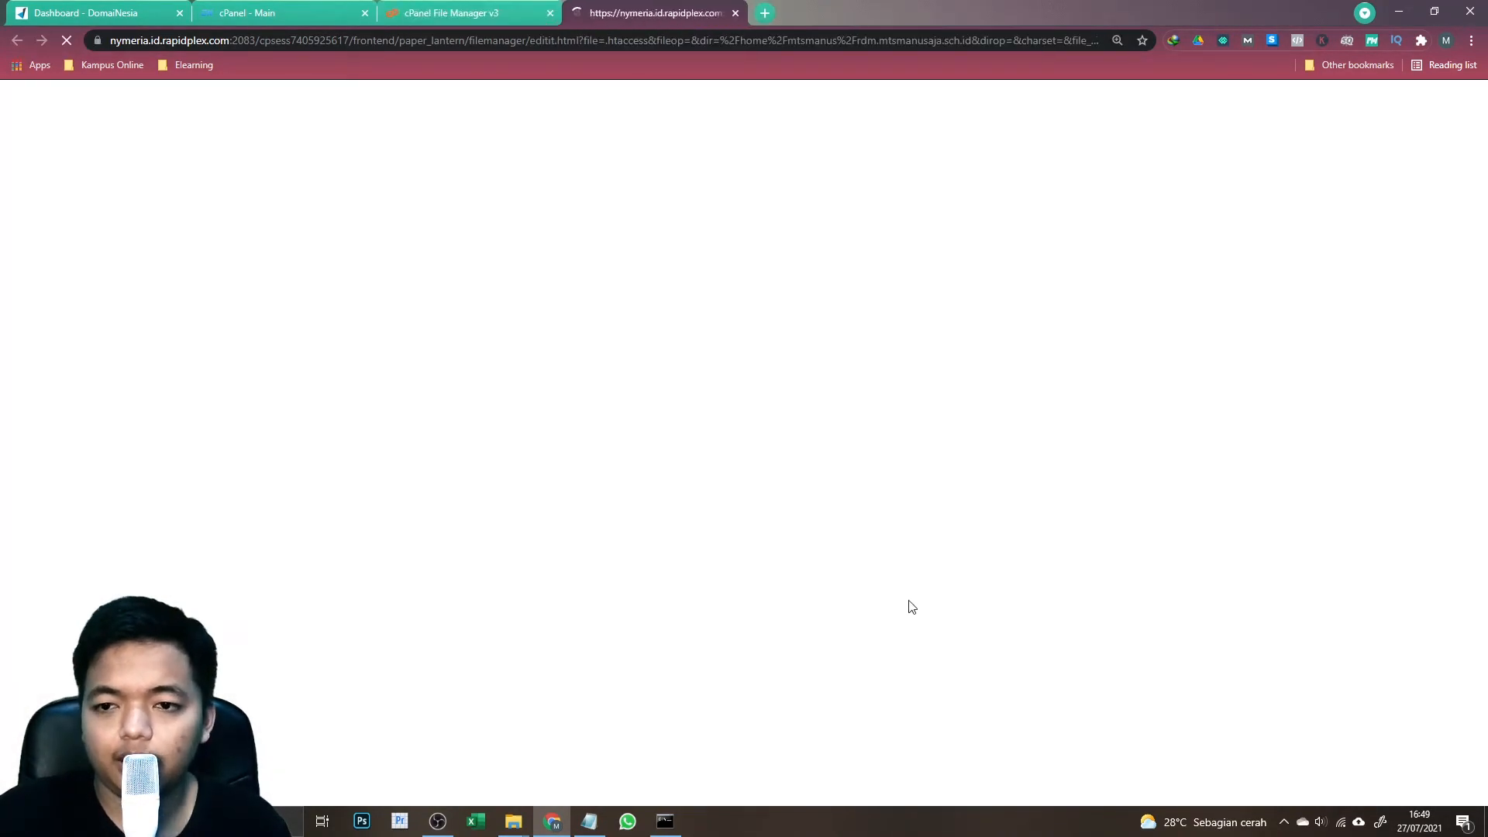
- Switch to File Explorer, open "script php 72 htaccess" from the MTS Maarif NU Jatilawang folder and copy its entire text
mouse_move(521, 829)
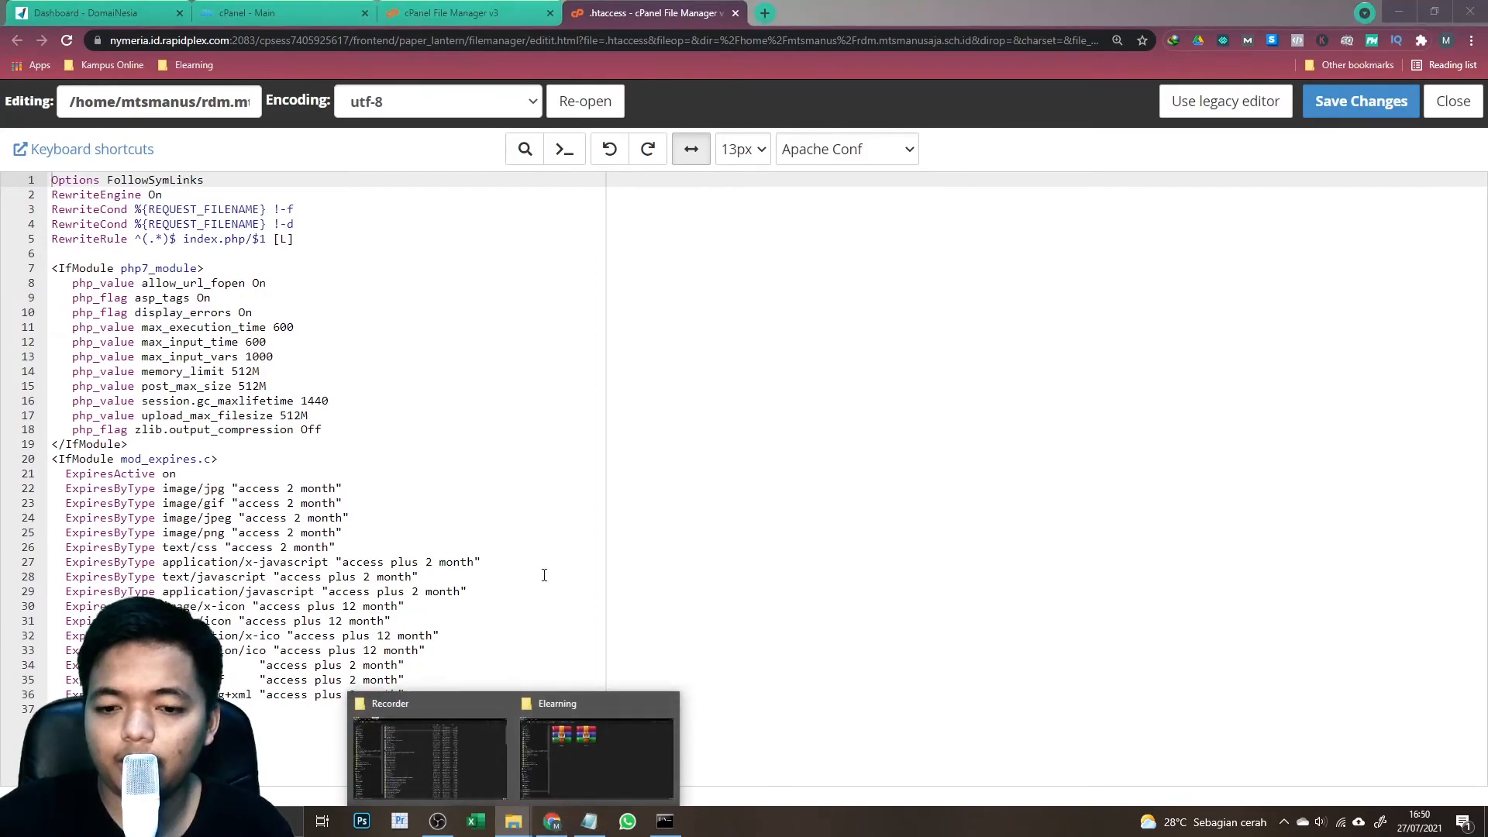
left_click(586, 741)
left_click(419, 52)
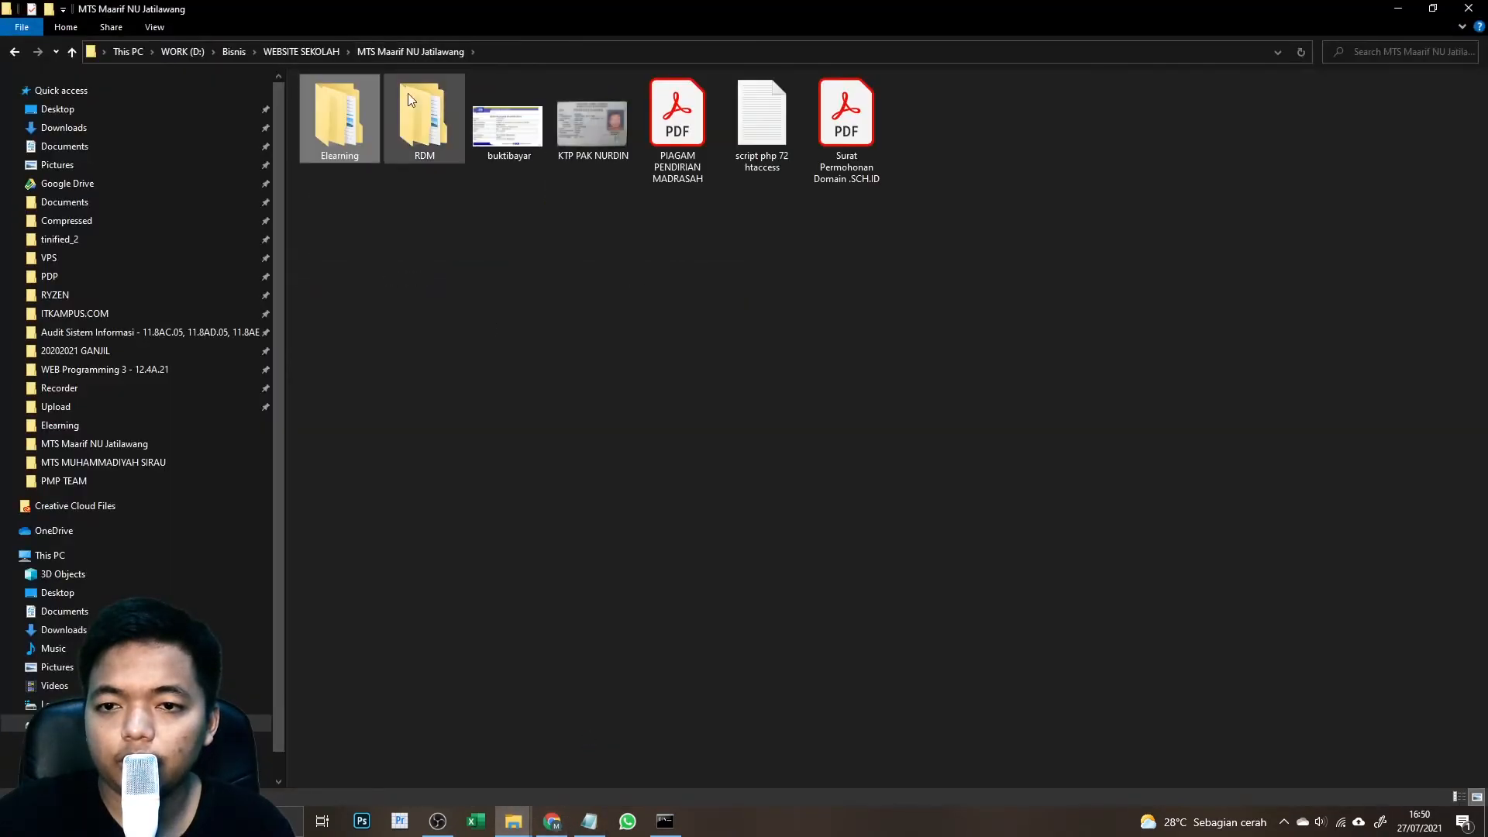
double_click(784, 141)
key("ctrl+a")
key("ctrl+c")
- Back in the browser, paste the copied PHP 7.2 FilesMatch handler block above the existing .htaccess rules, save the file and close its editor
left_click(563, 825)
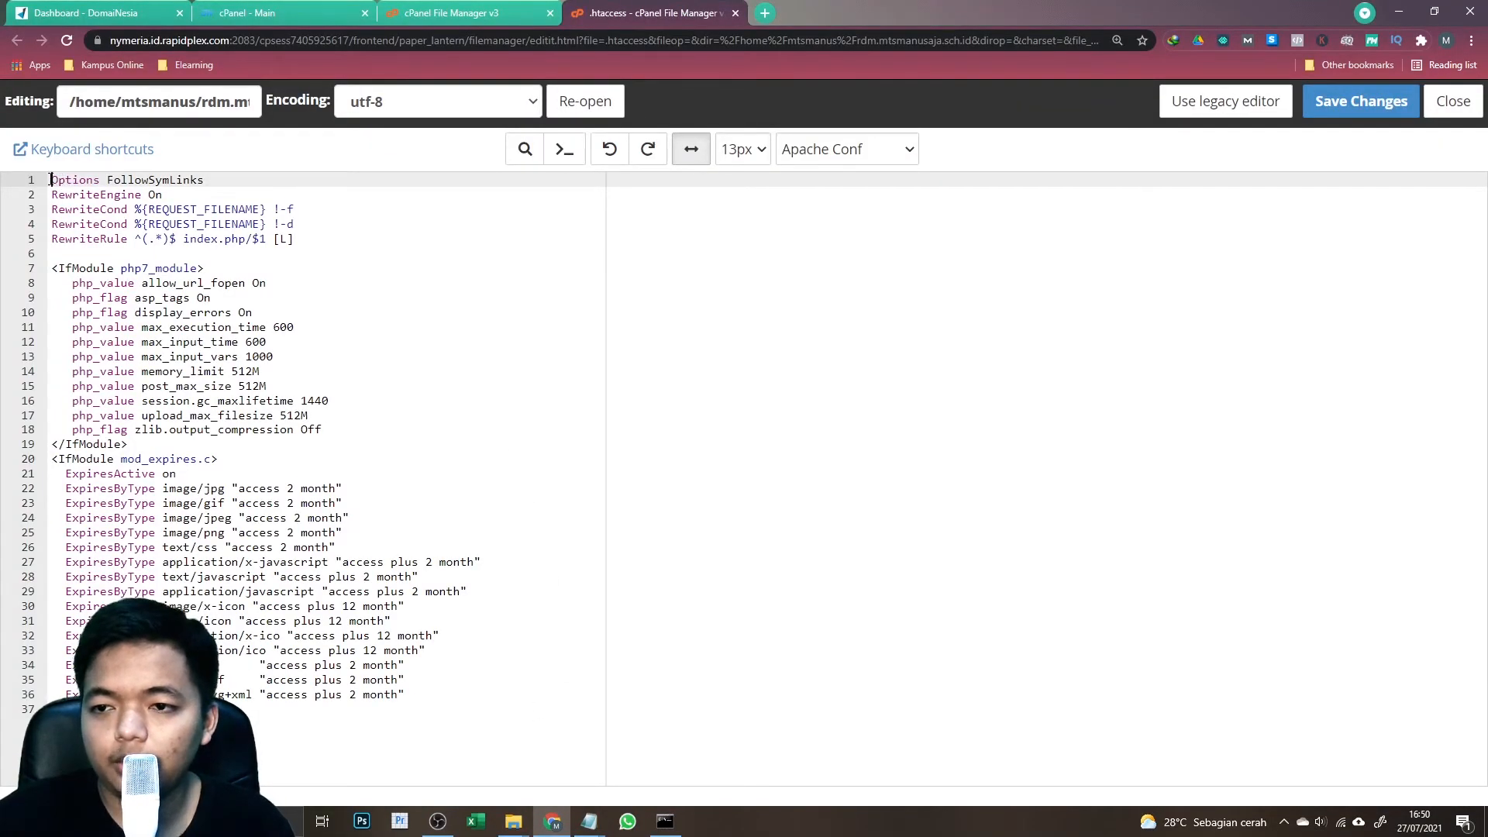
key("Return")
key("Up")
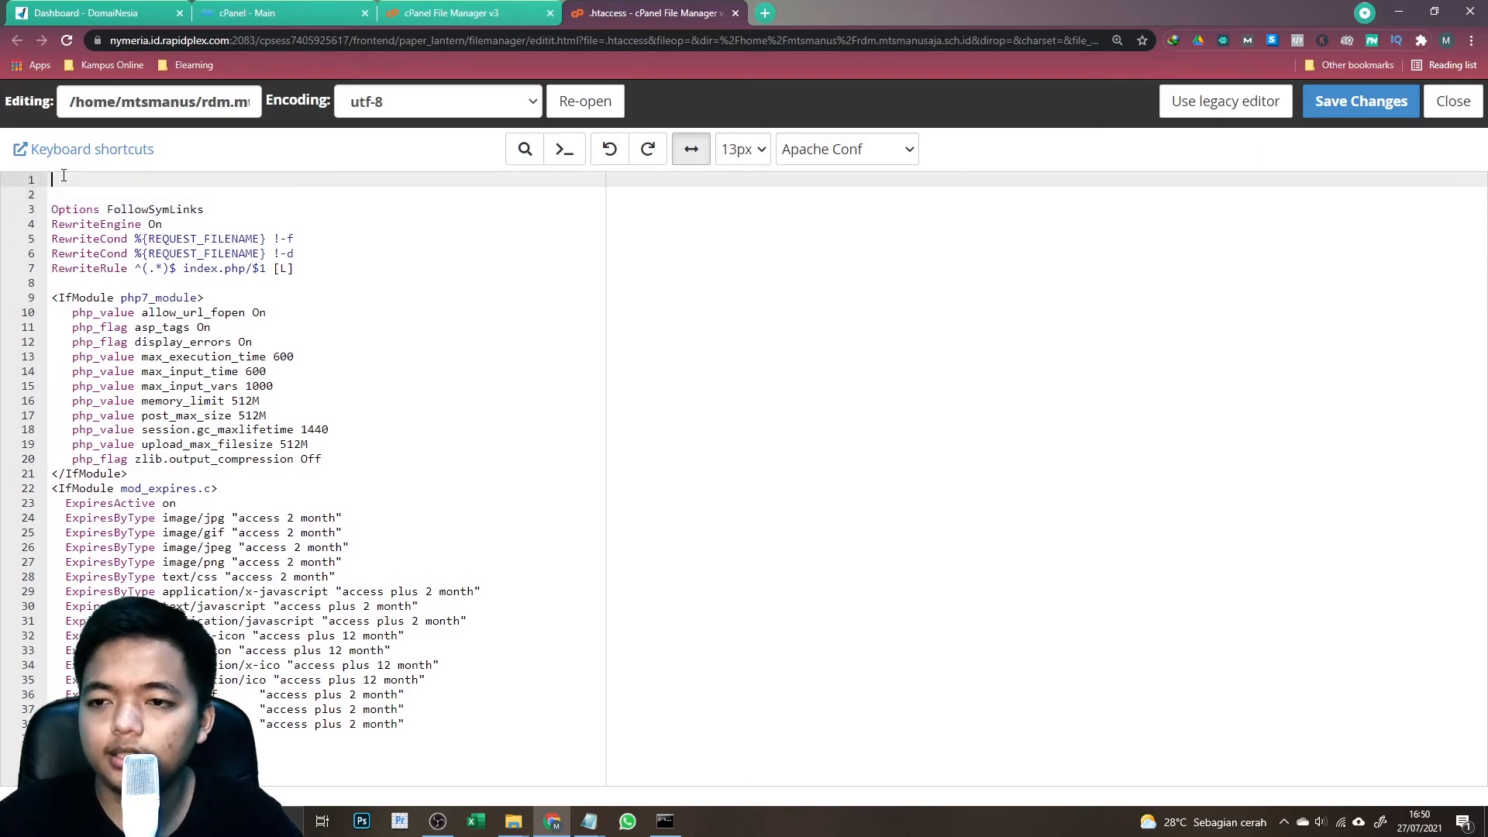
key("ctrl+v")
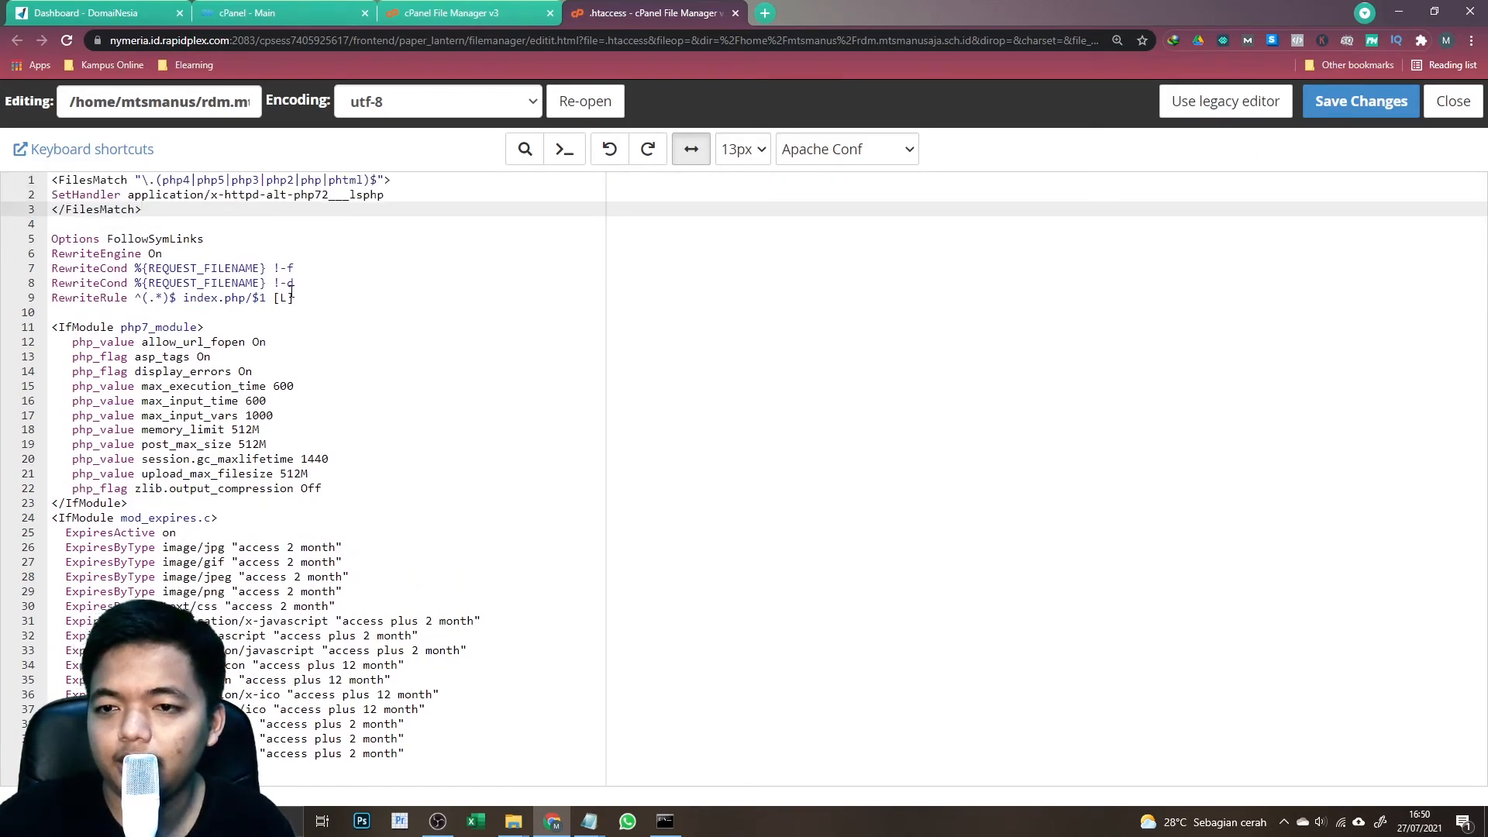
left_click_drag(166, 209, 51, 180)
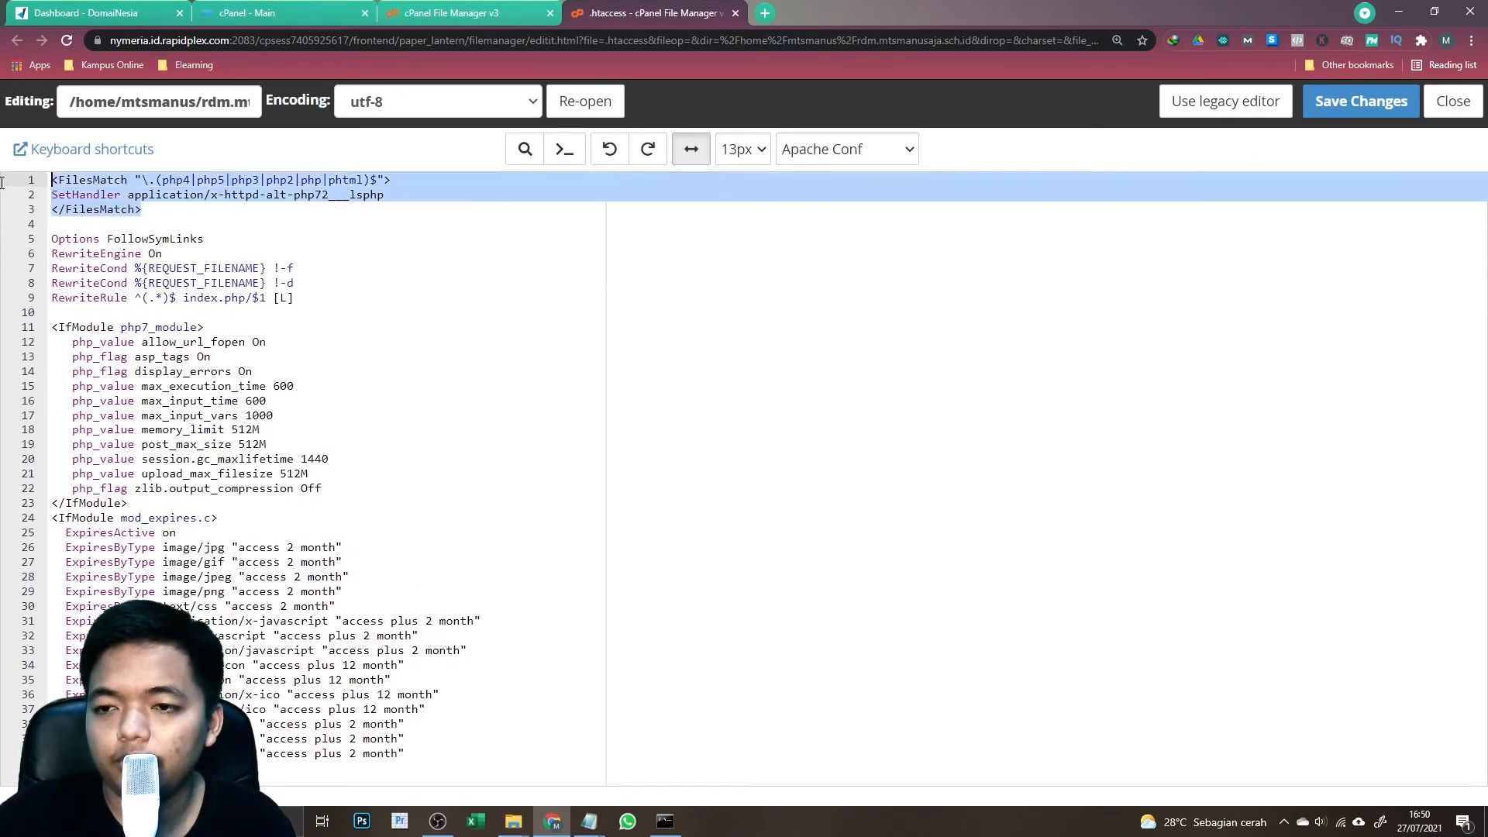
left_click(207, 268)
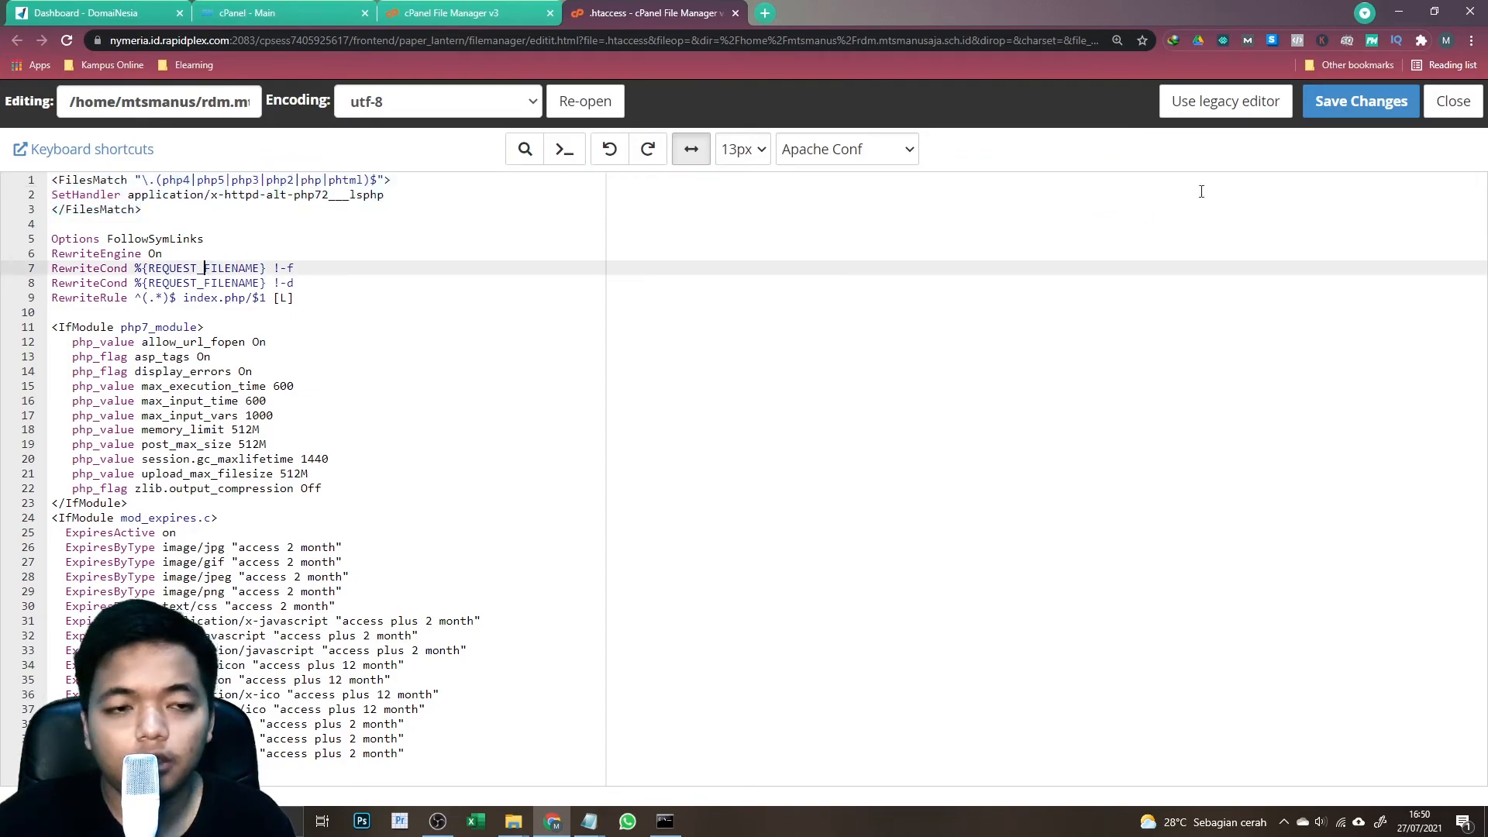
left_click(1362, 100)
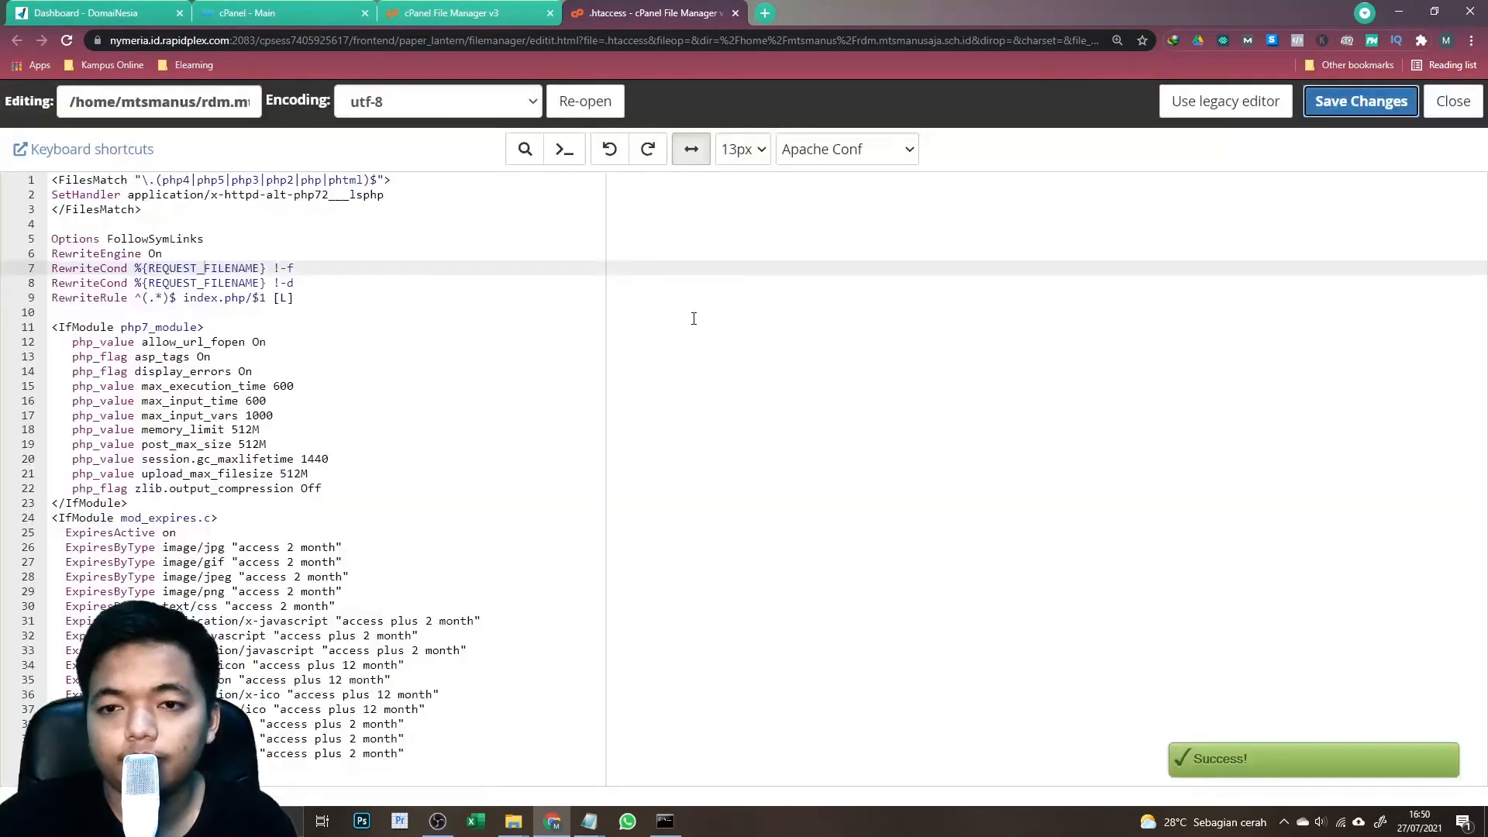
left_click(734, 14)
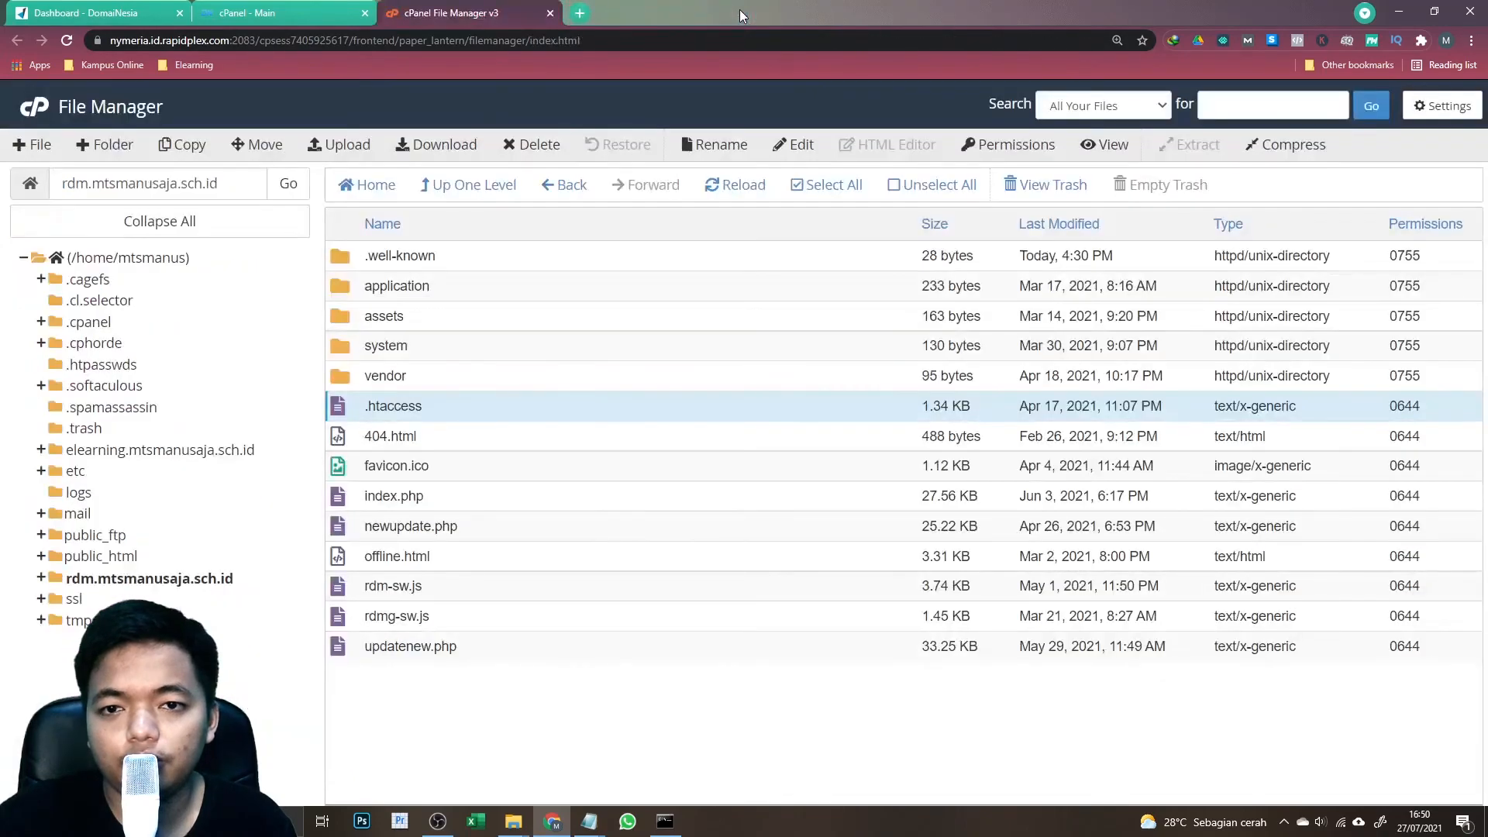
- Copy the address rdm.mtsmanusaja.sch.id from the Notepad notes and open it in a new browser tab
mouse_move(589, 822)
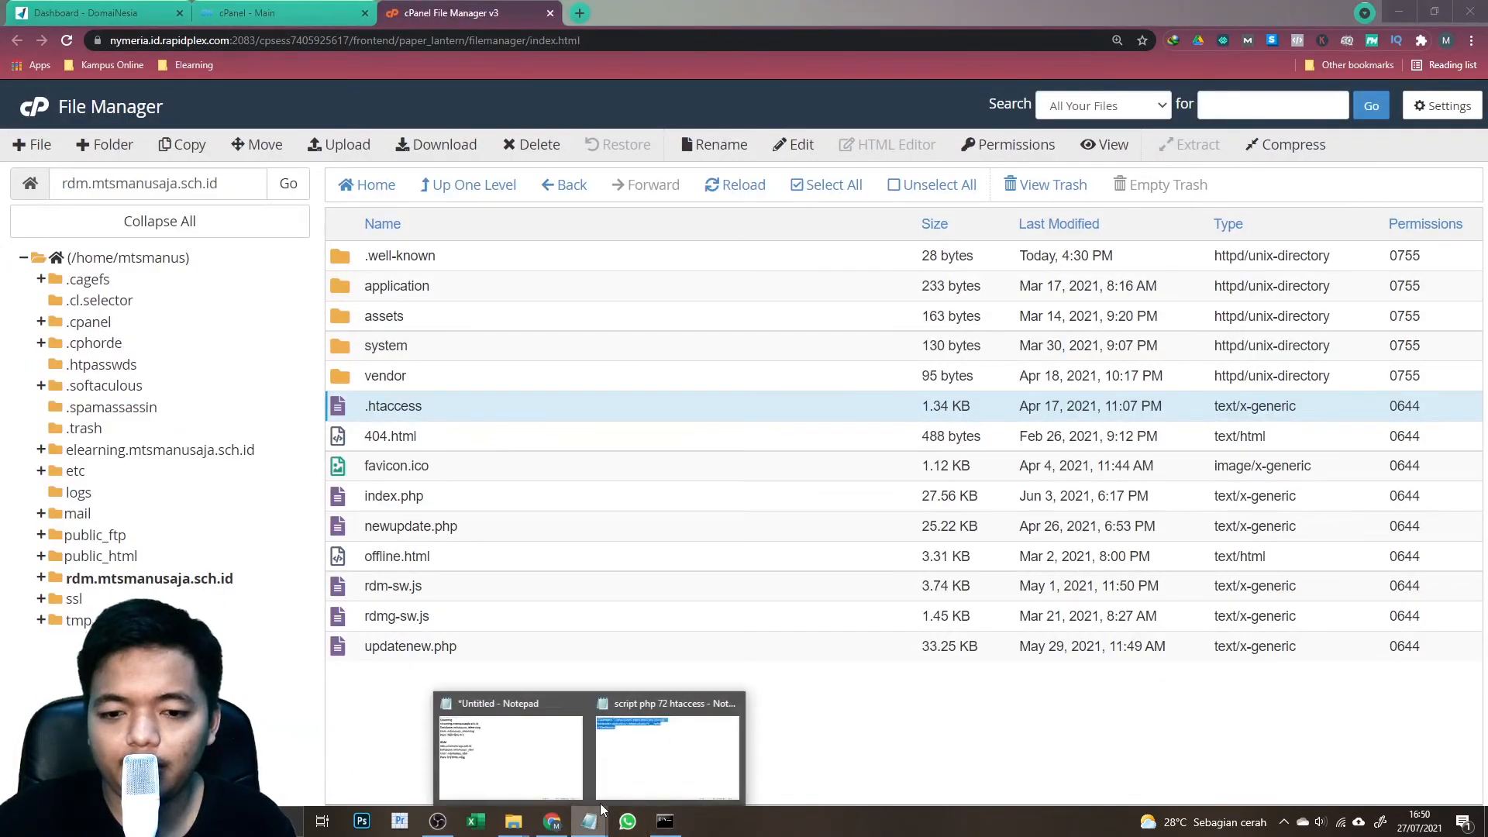
left_click(662, 752)
left_click(504, 744)
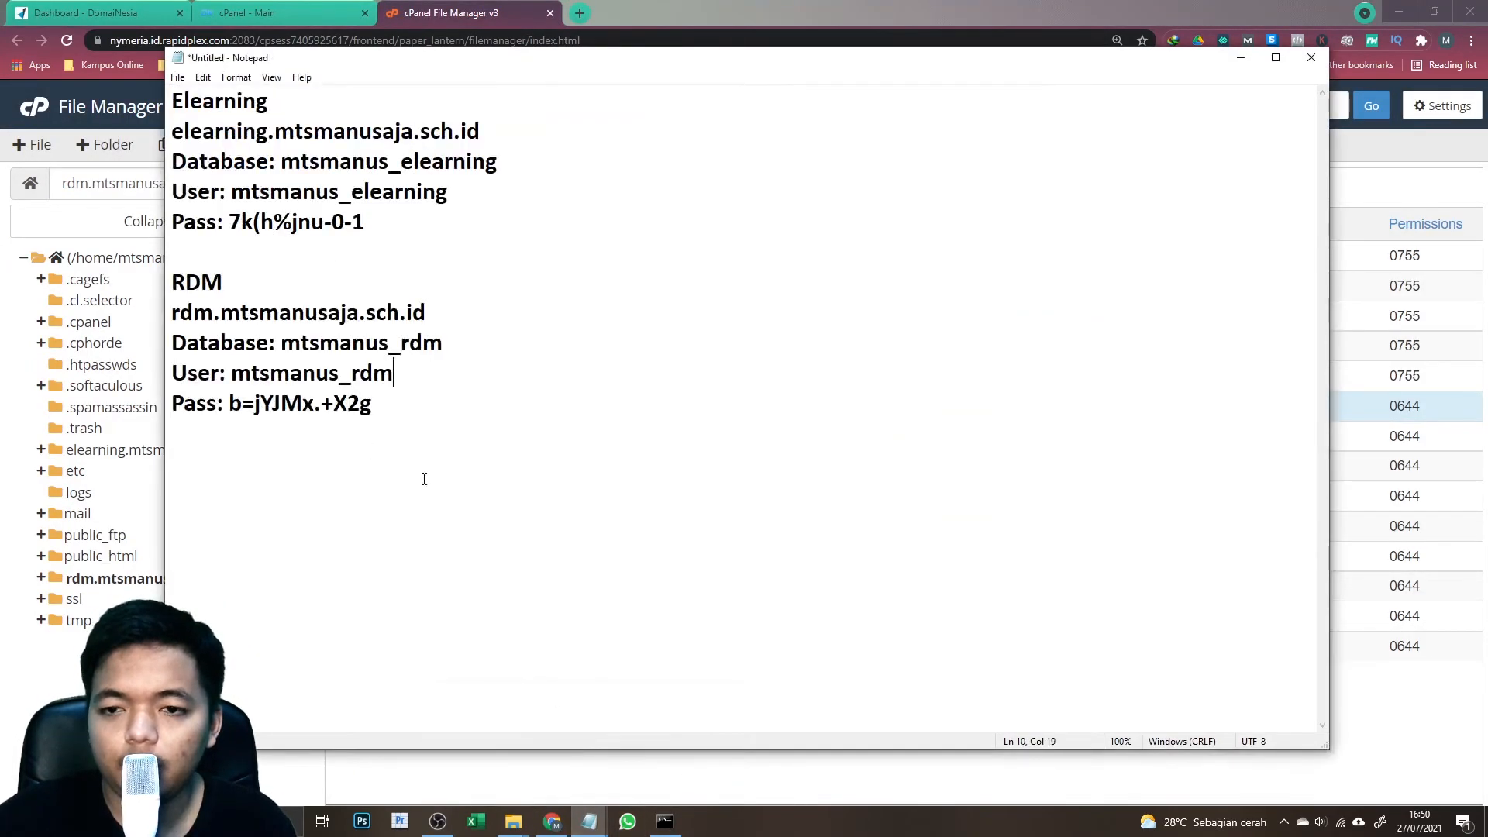
left_click_drag(450, 311, 171, 311)
key("ctrl+c")
left_click(519, 12)
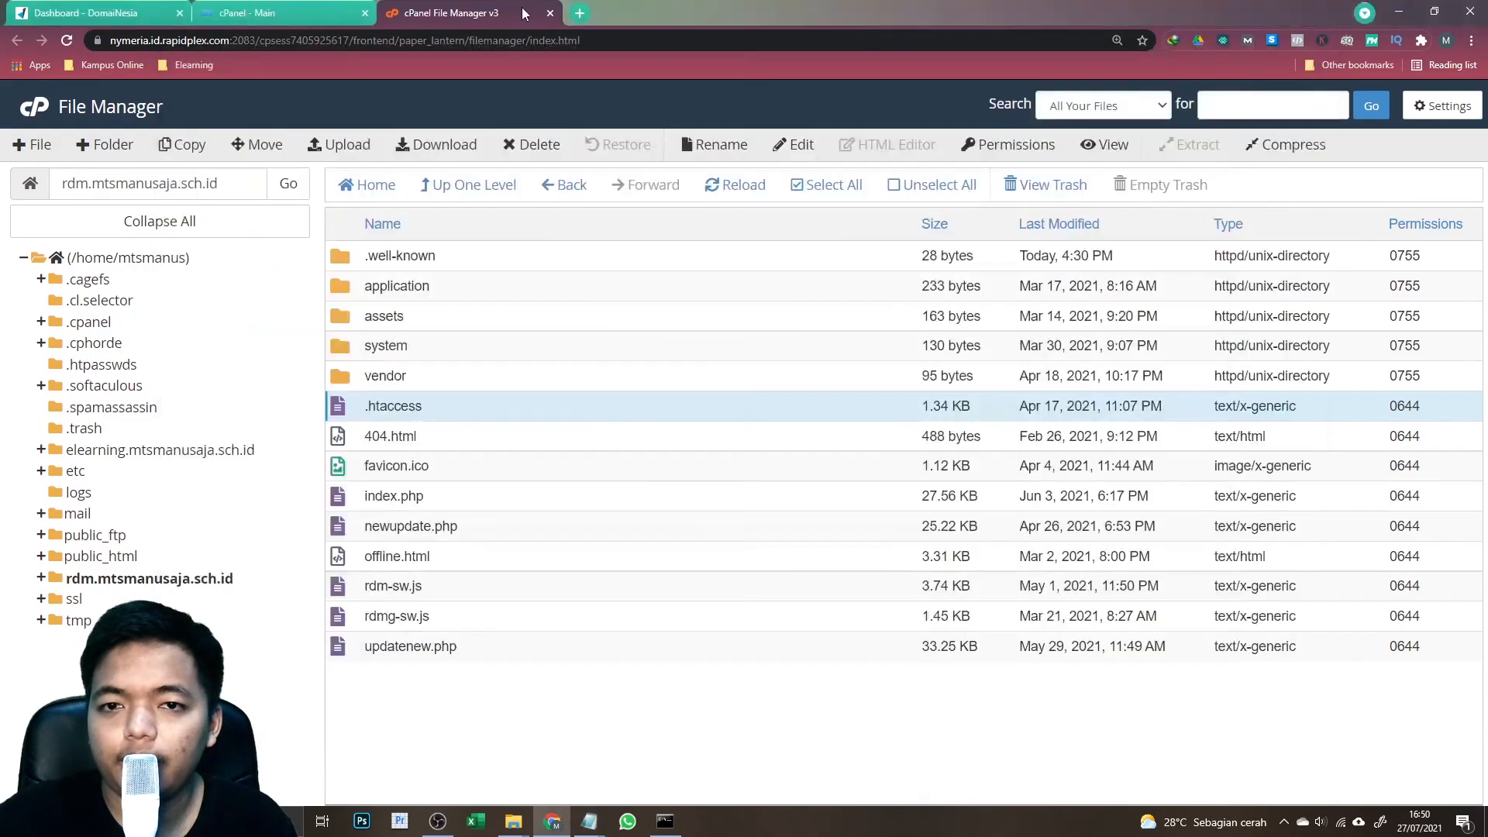
left_click(577, 13)
key("ctrl+v")
key("Return")
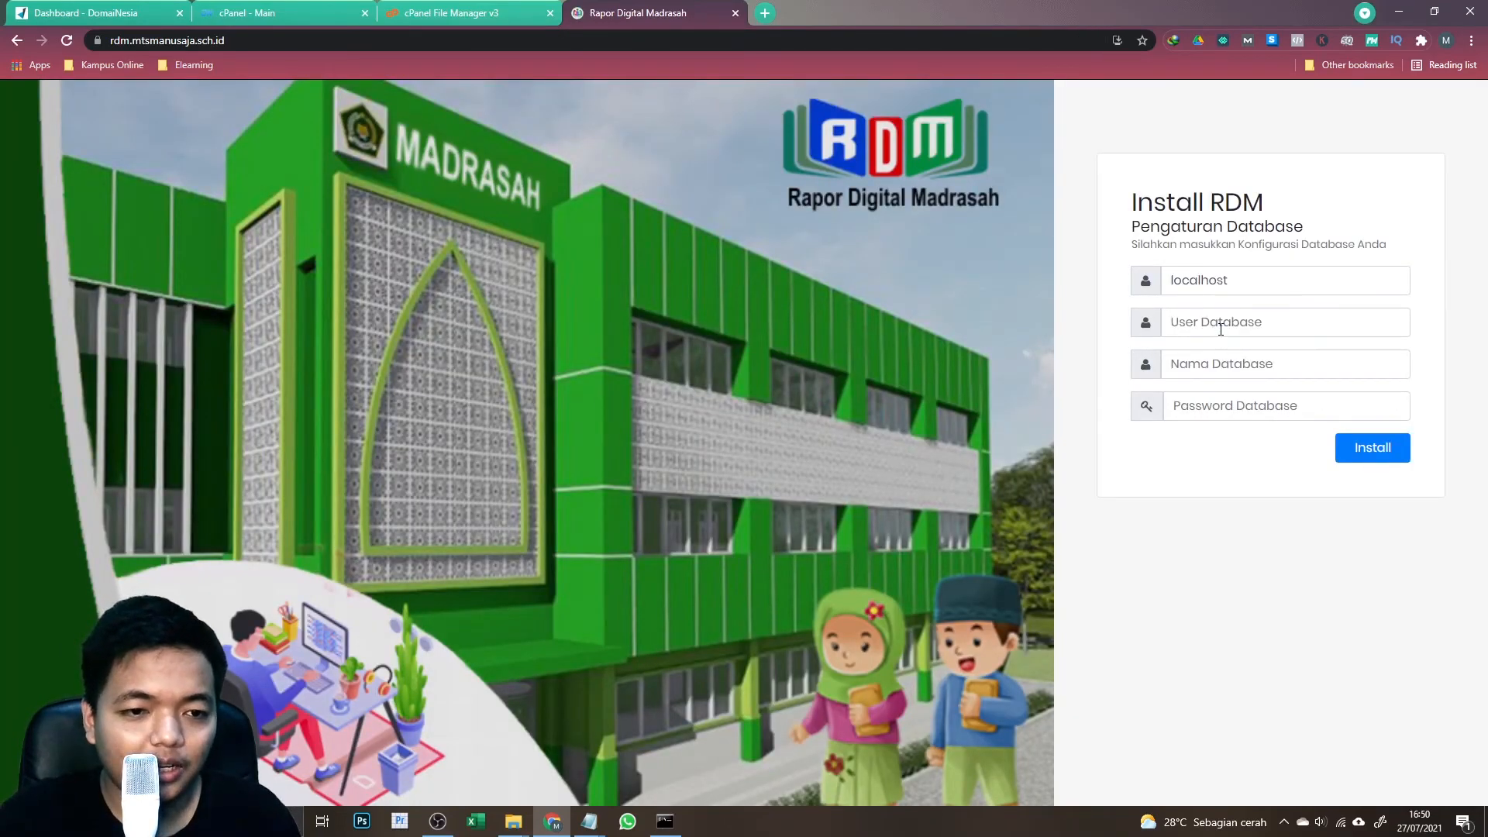
- Copy the RDM database name from the Notepad notes and enter mtsmanus_rdm as the database user in the RDM installer
left_click(1220, 325)
left_click(589, 820)
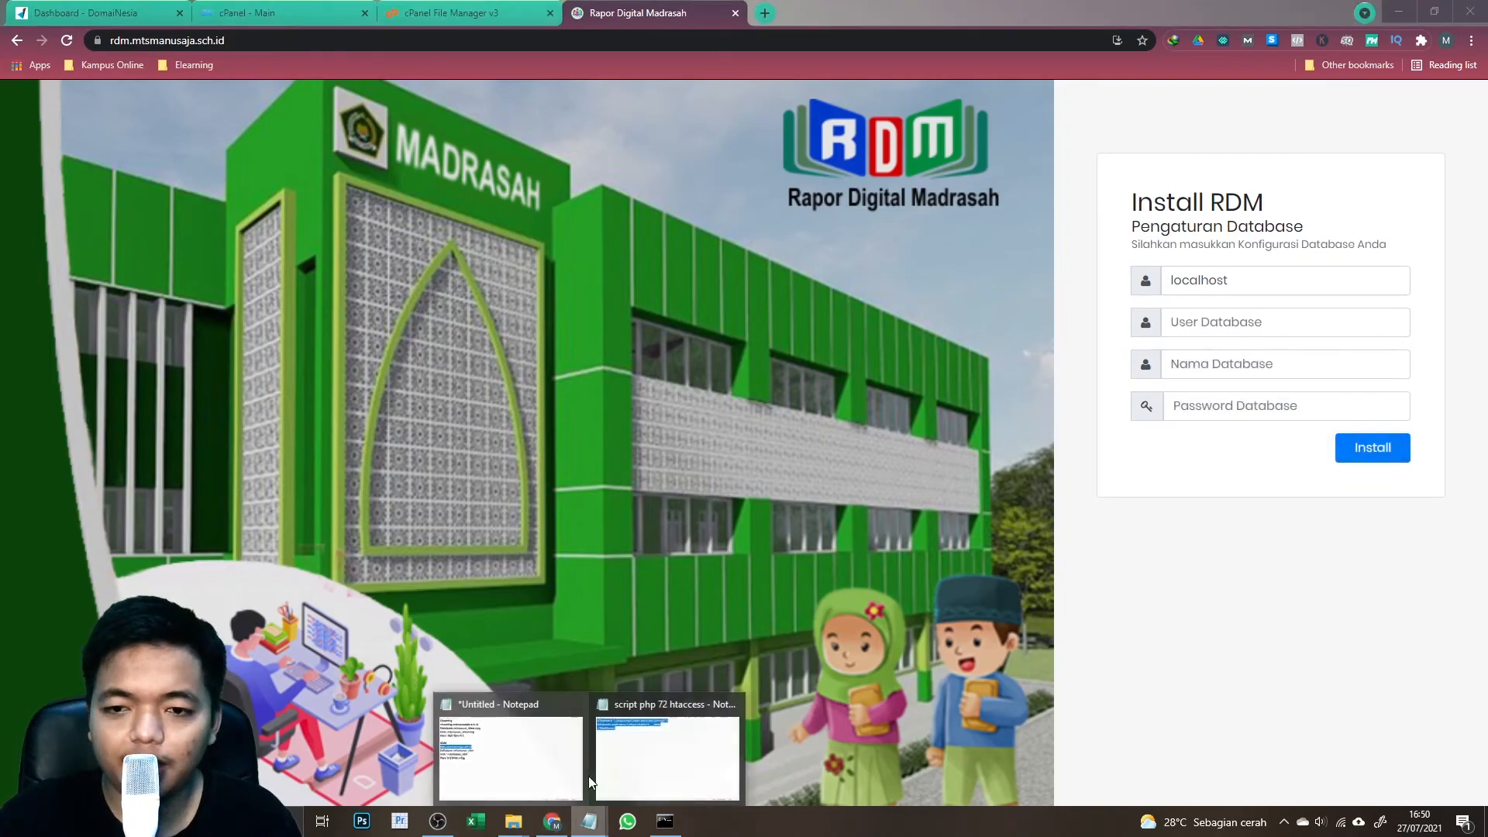
left_click(526, 763)
left_click(378, 342)
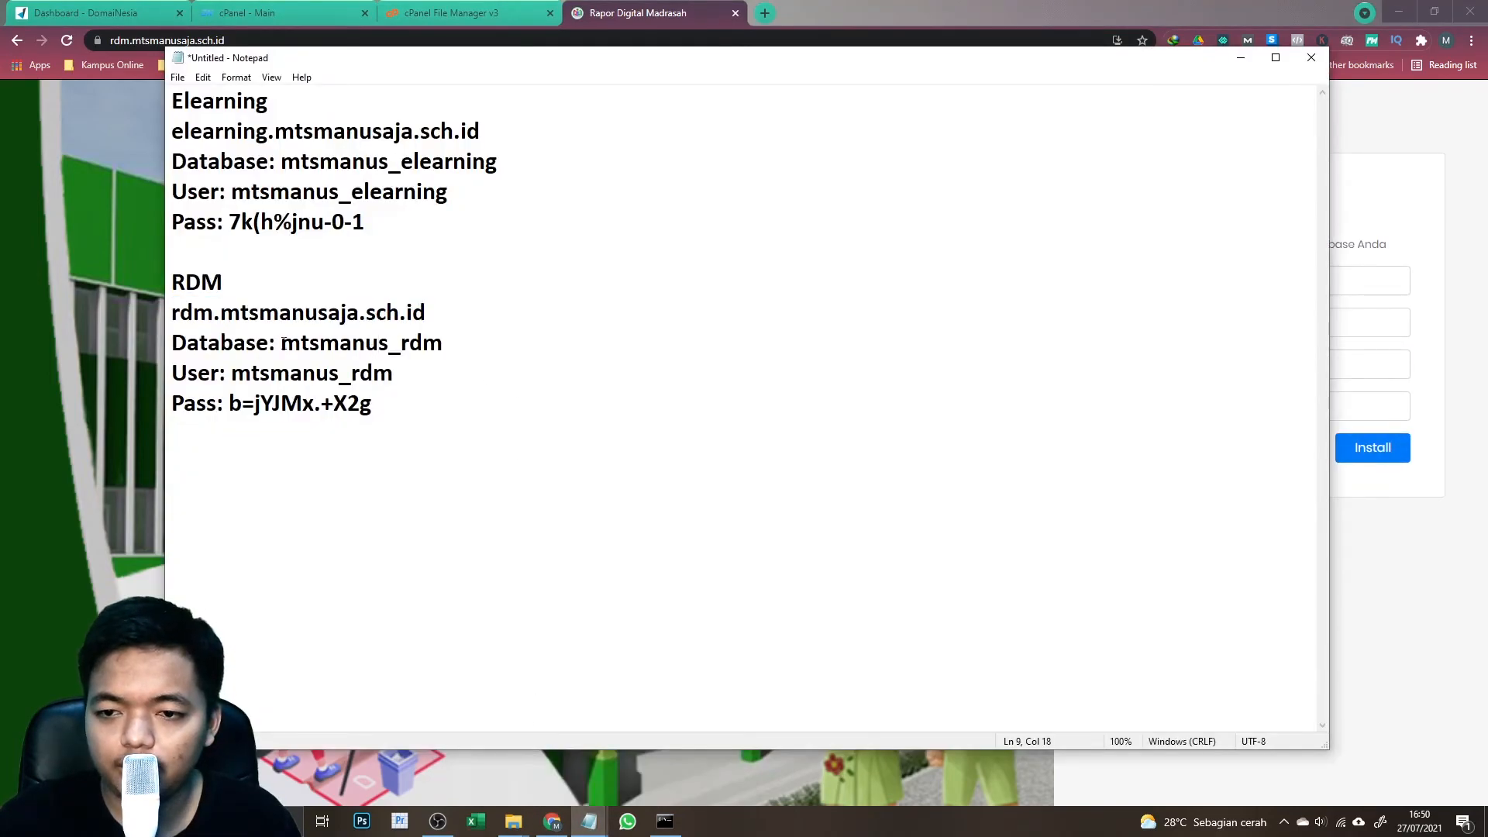
left_click_drag(280, 342, 444, 343)
key("ctrl+c")
left_click(634, 13)
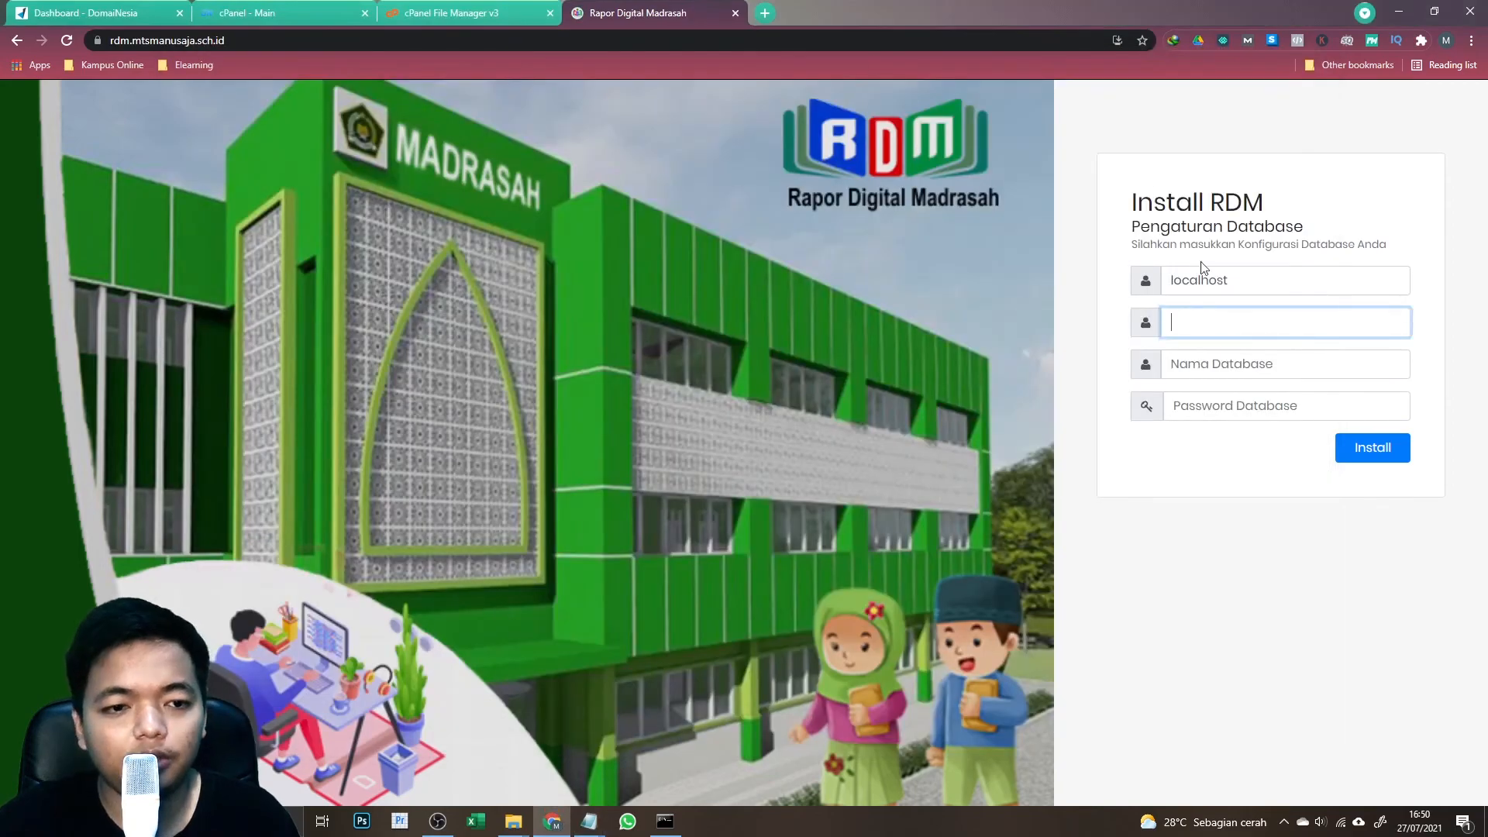
key("ctrl+v")
- Copy the RDM database password from the Notepad notes and paste it into the installer's database password field
left_click(588, 820)
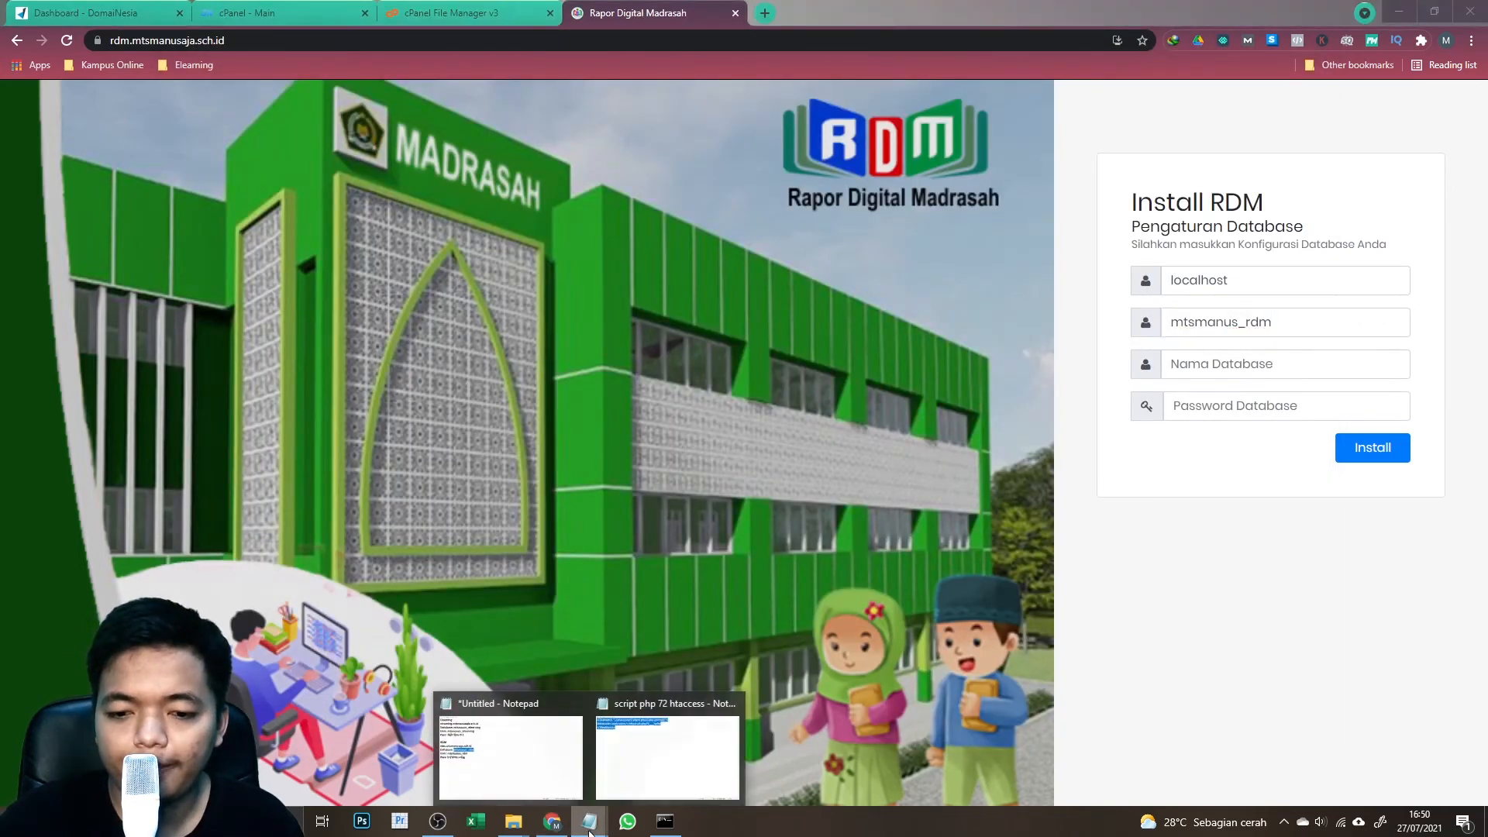
left_click(527, 763)
left_click_drag(229, 402, 372, 403)
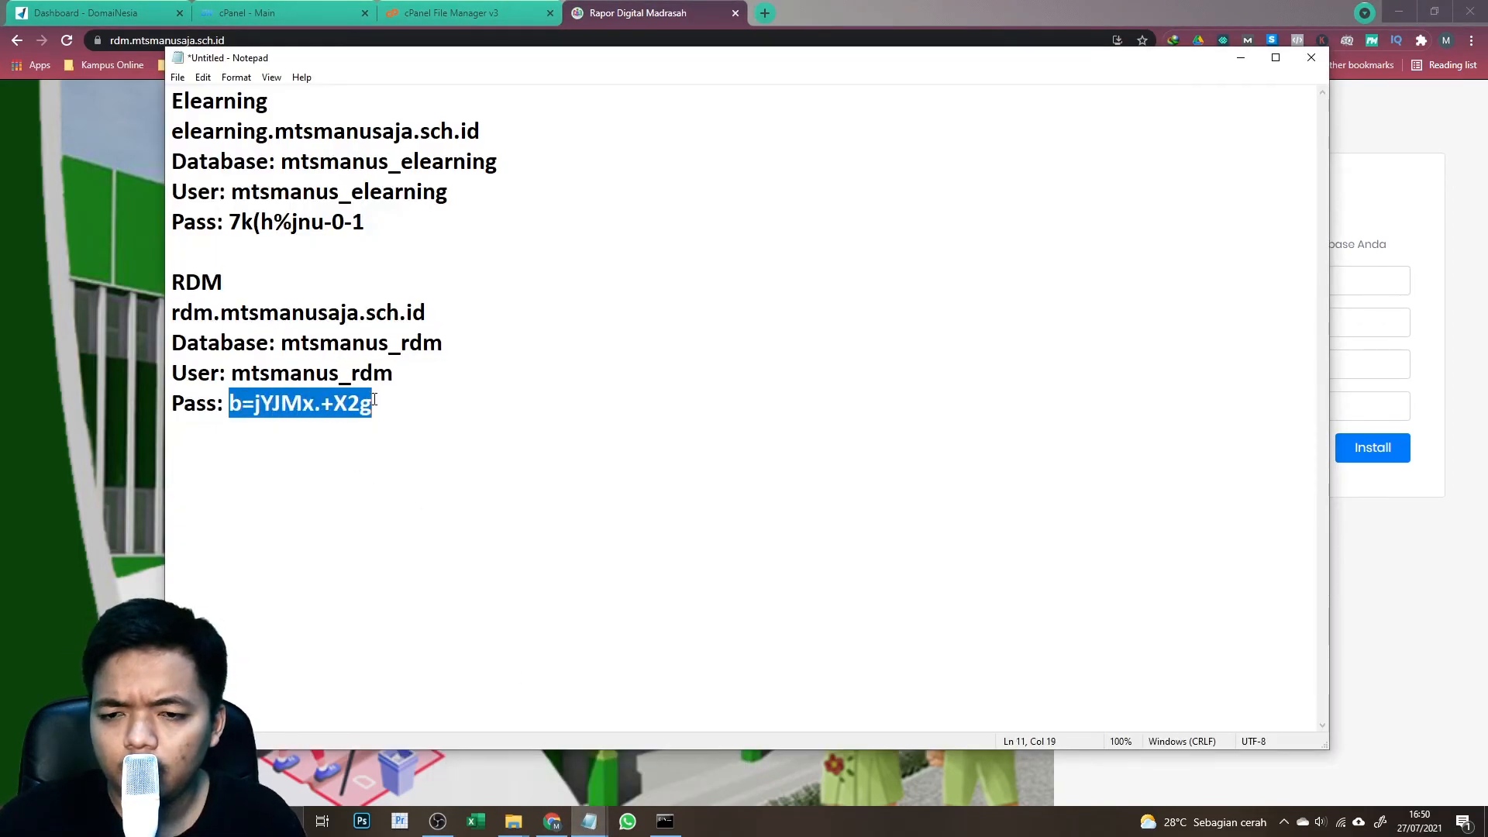
key("ctrl+c")
left_click(1485, 334)
left_click(1236, 405)
key("ctrl+v")
- Copy the database user value mtsmanus_rdm into the database name field of the installer
left_click(1234, 327)
double_click(1234, 326)
key("ctrl+c")
left_click(1242, 362)
key("ctrl+v")
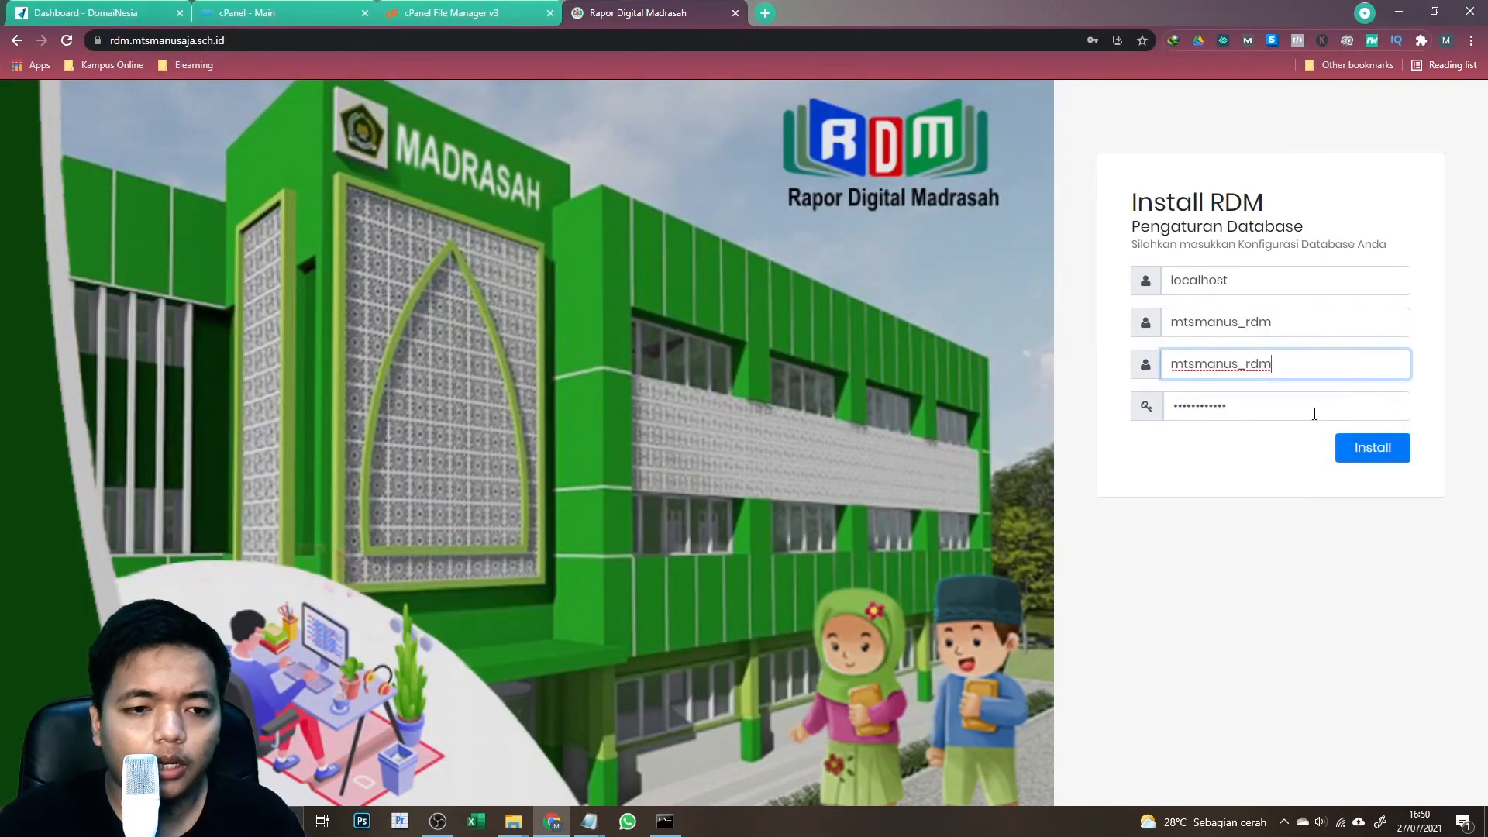
- Run the RDM installation with the entered database settings and dismiss the browser's offer to save the password
left_click(1289, 462)
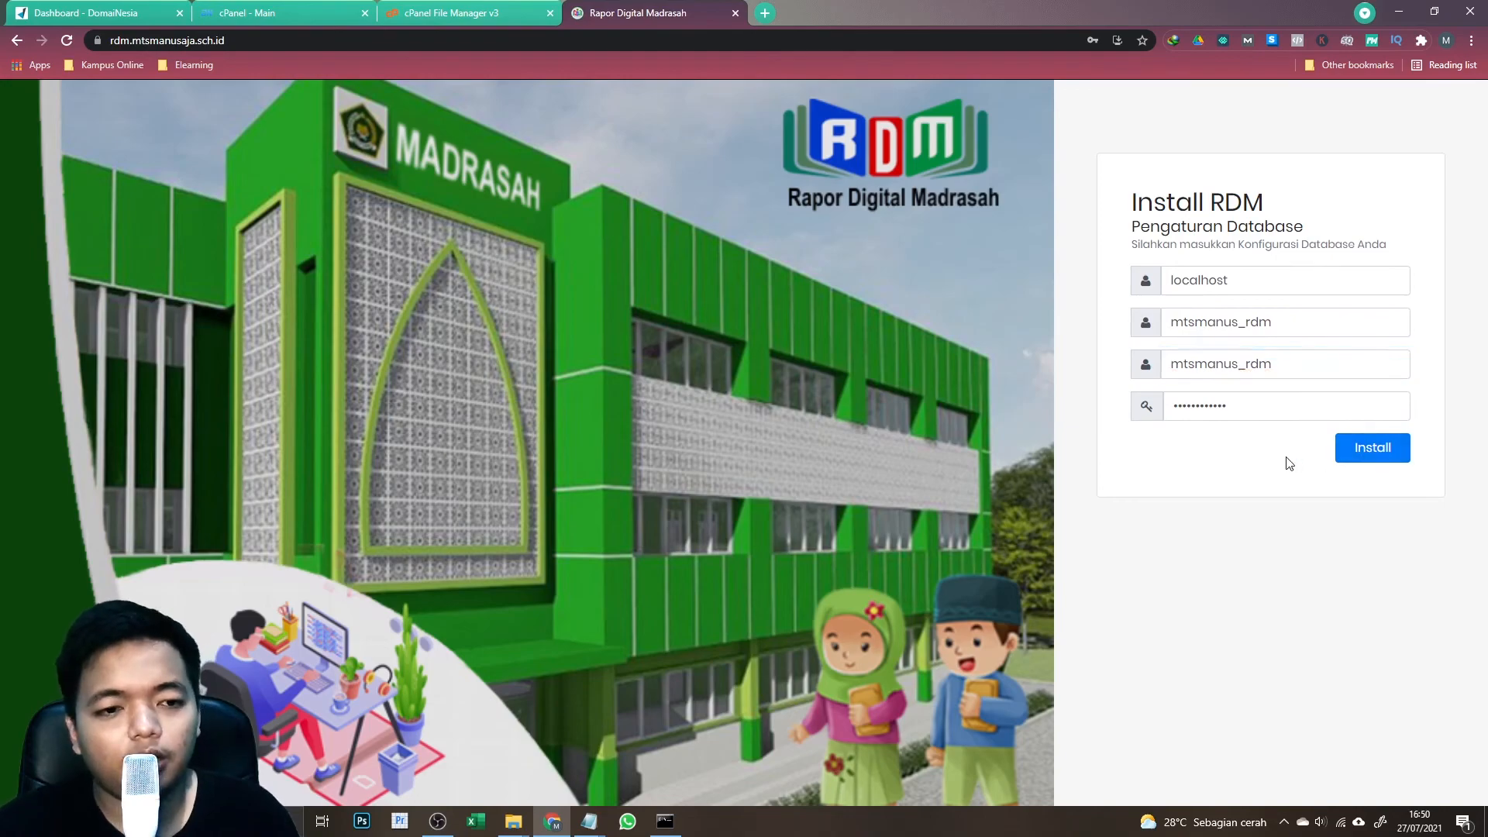
left_click(1363, 450)
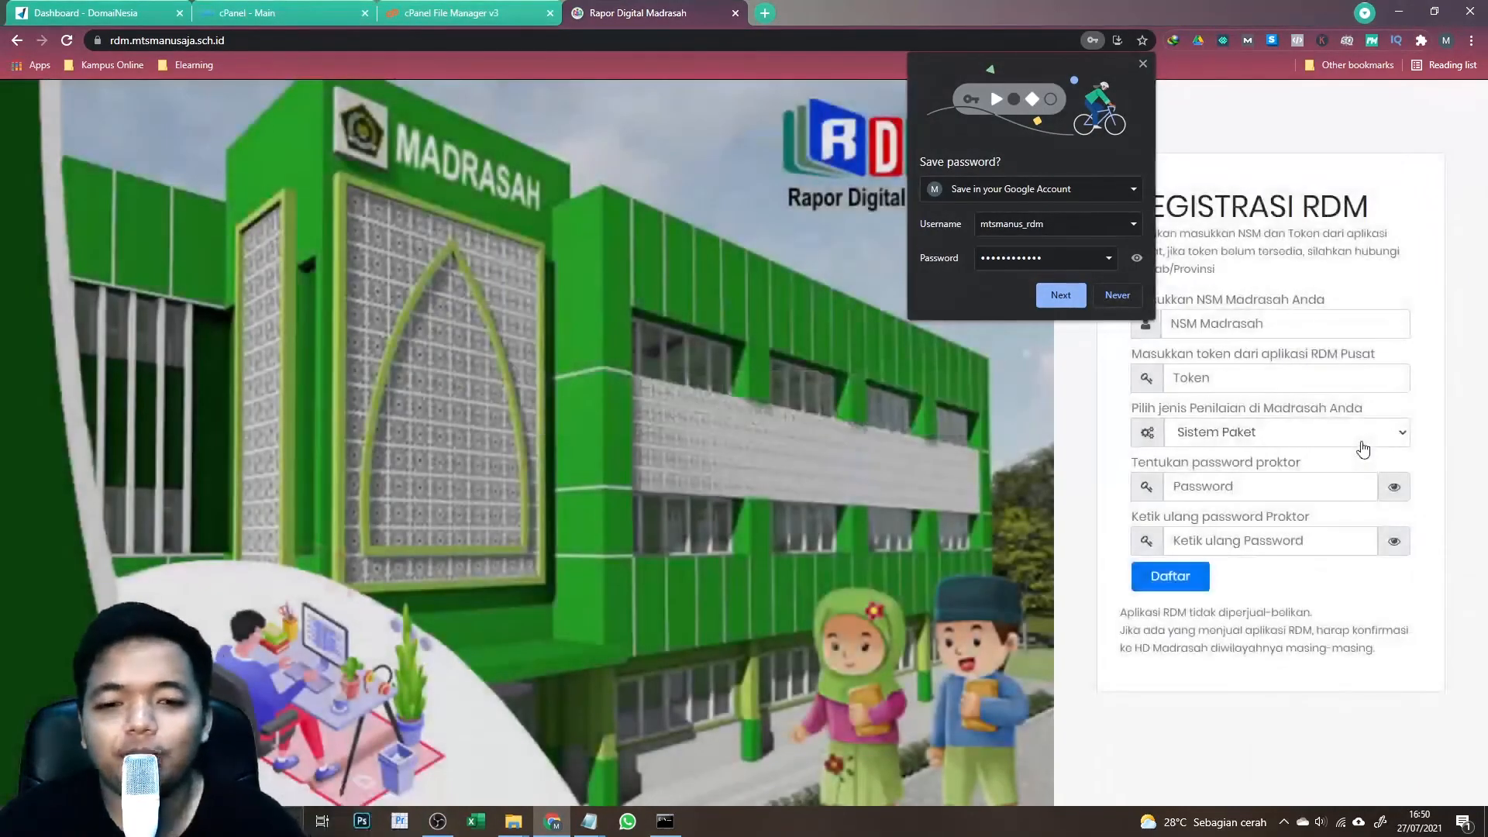
left_click(1142, 64)
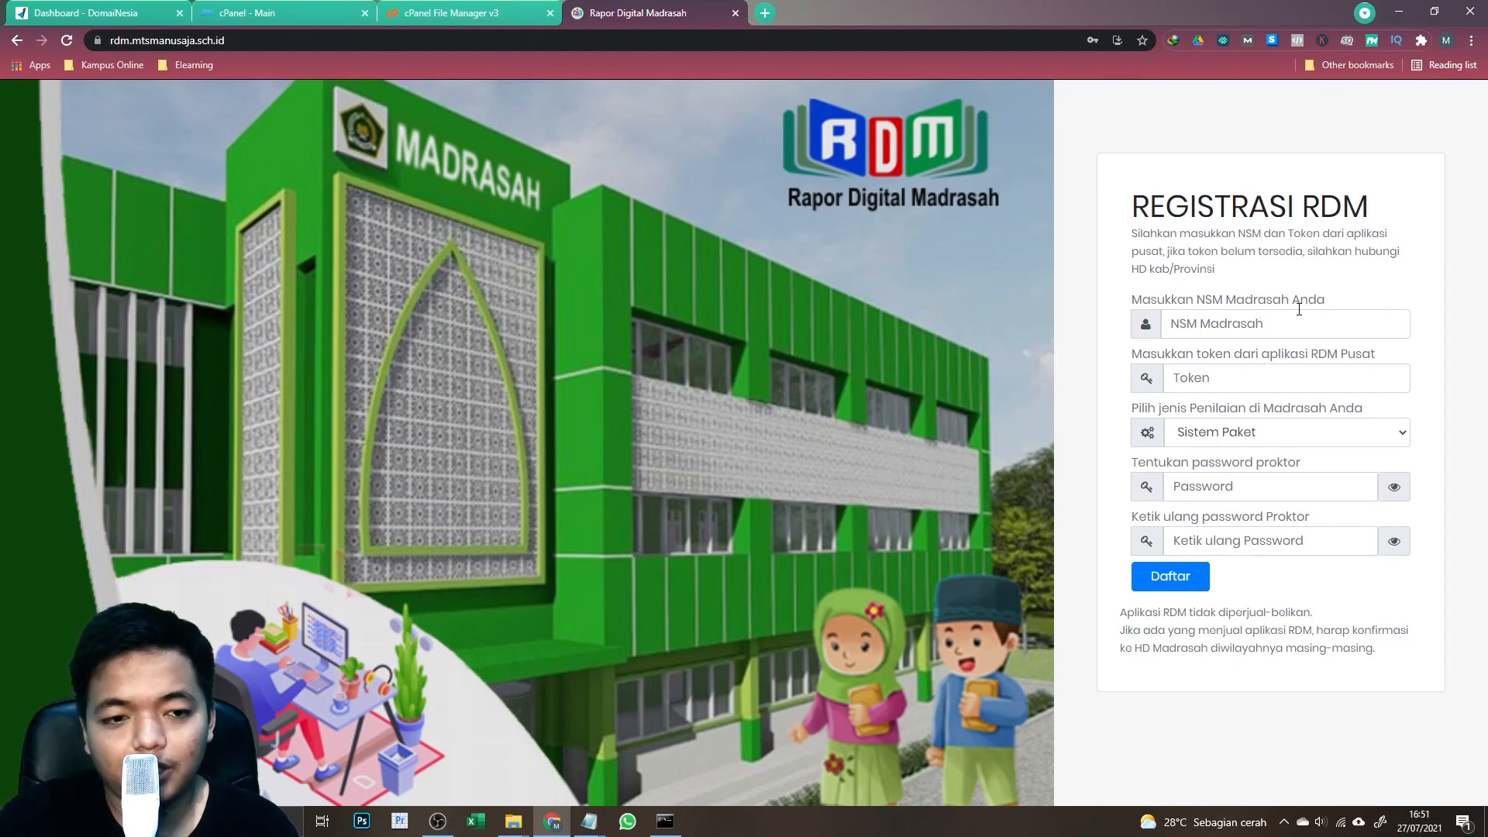
left_click(1221, 455)
left_click(1231, 439)
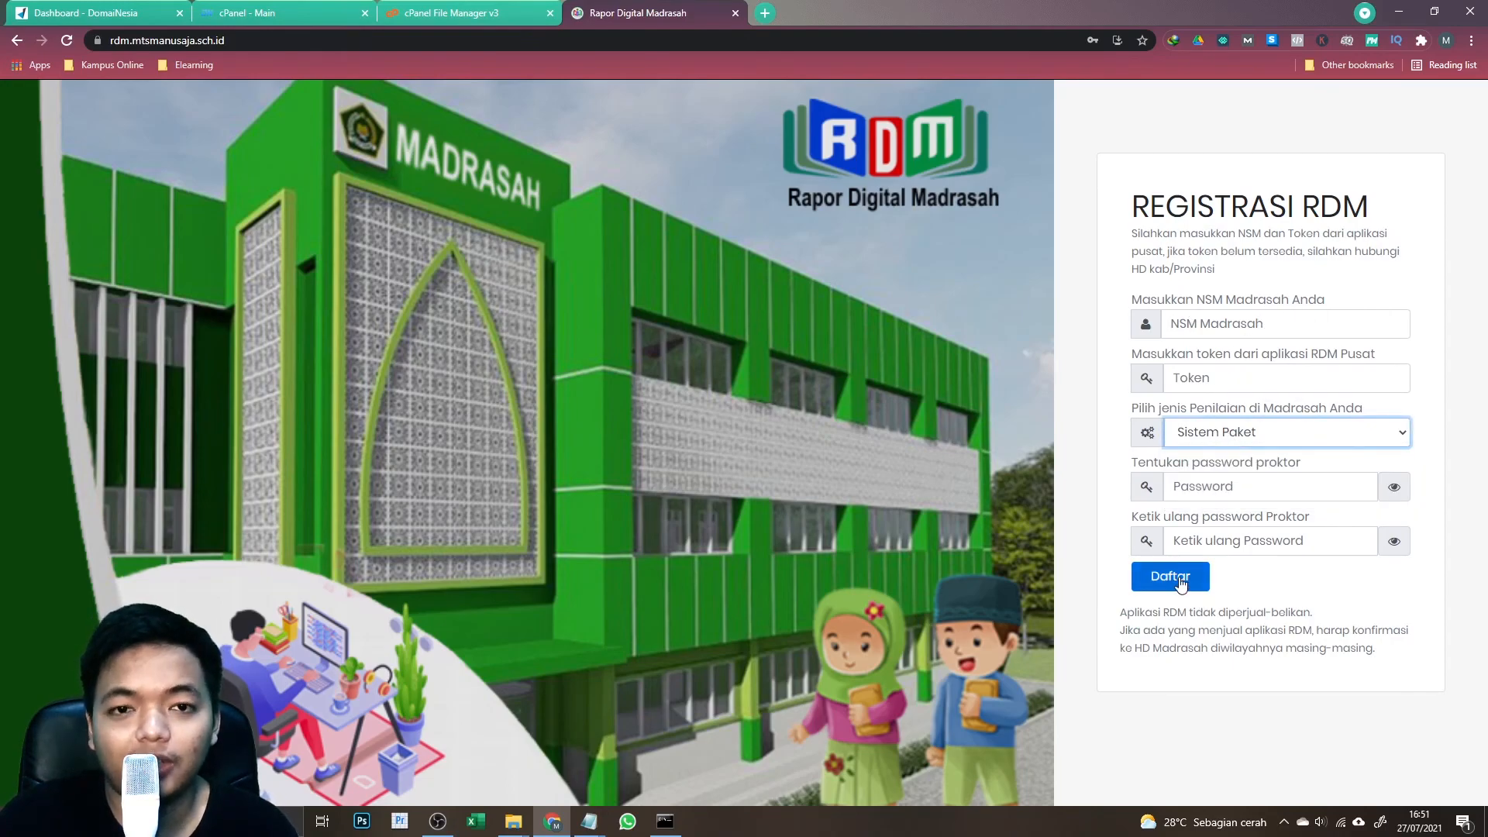